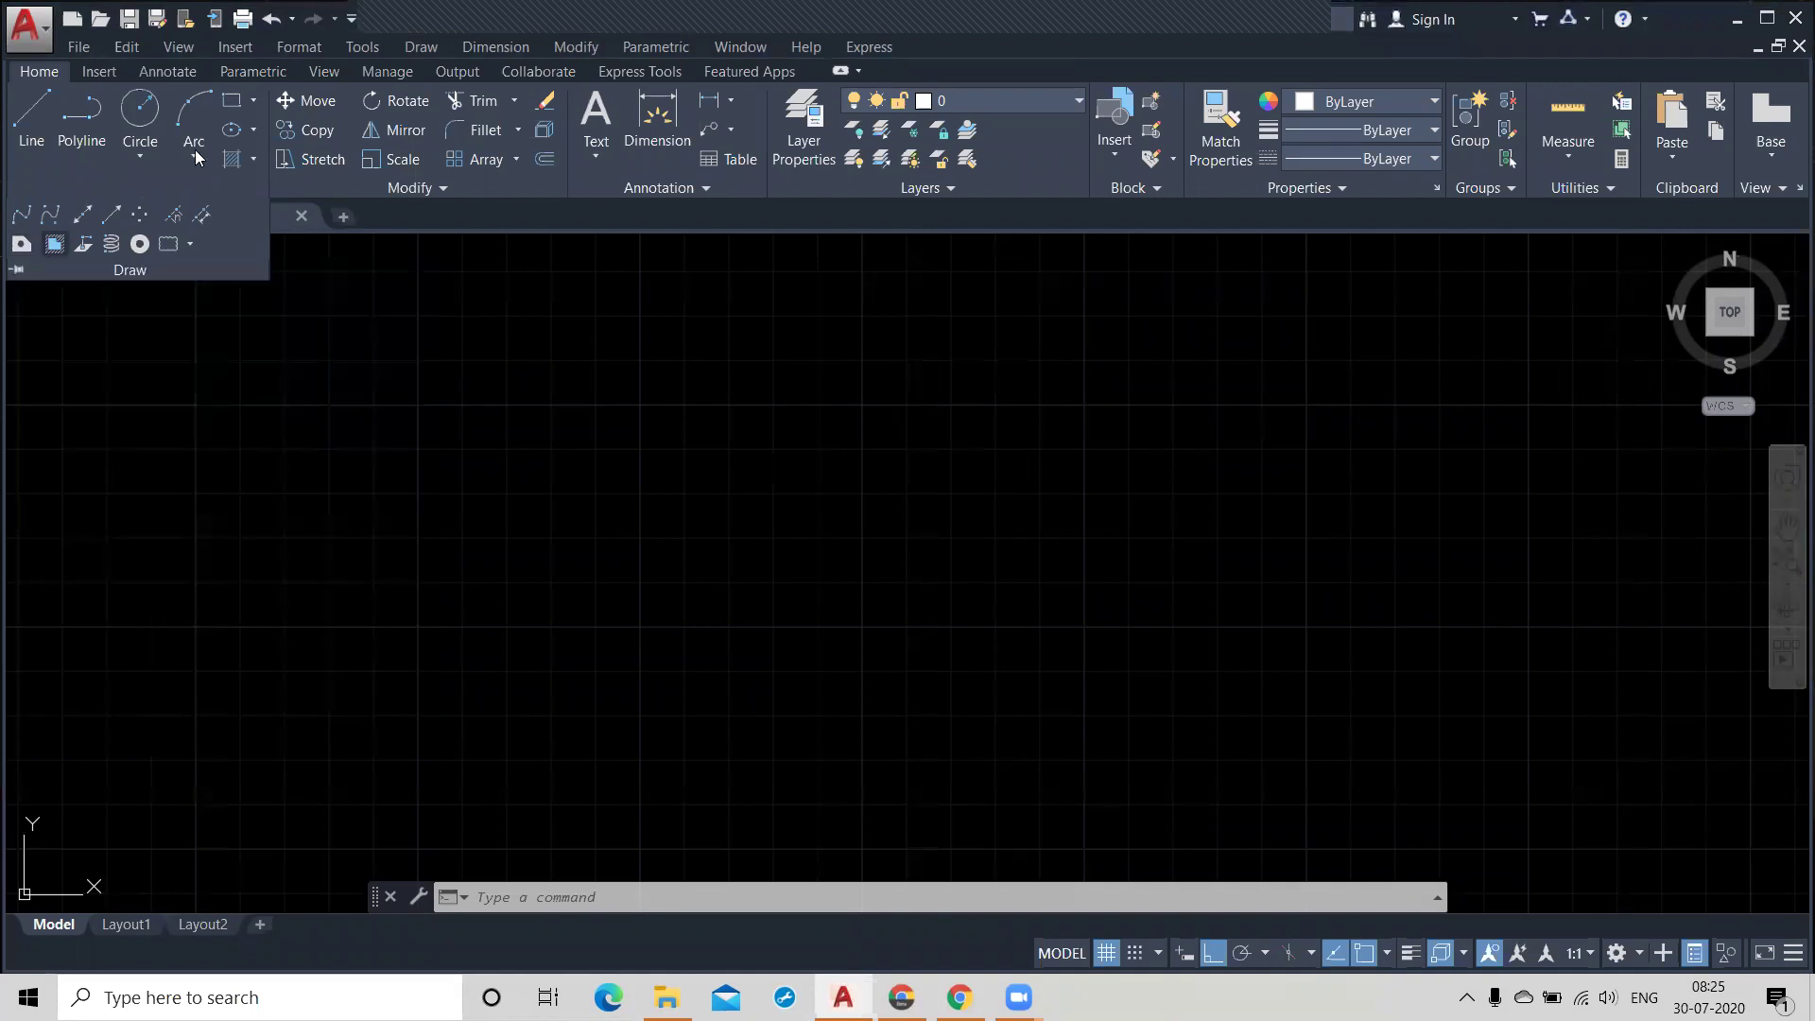
# Step: Draw a large horizontal rectangle in the middle of the drawing area
pyautogui.click(228, 100)
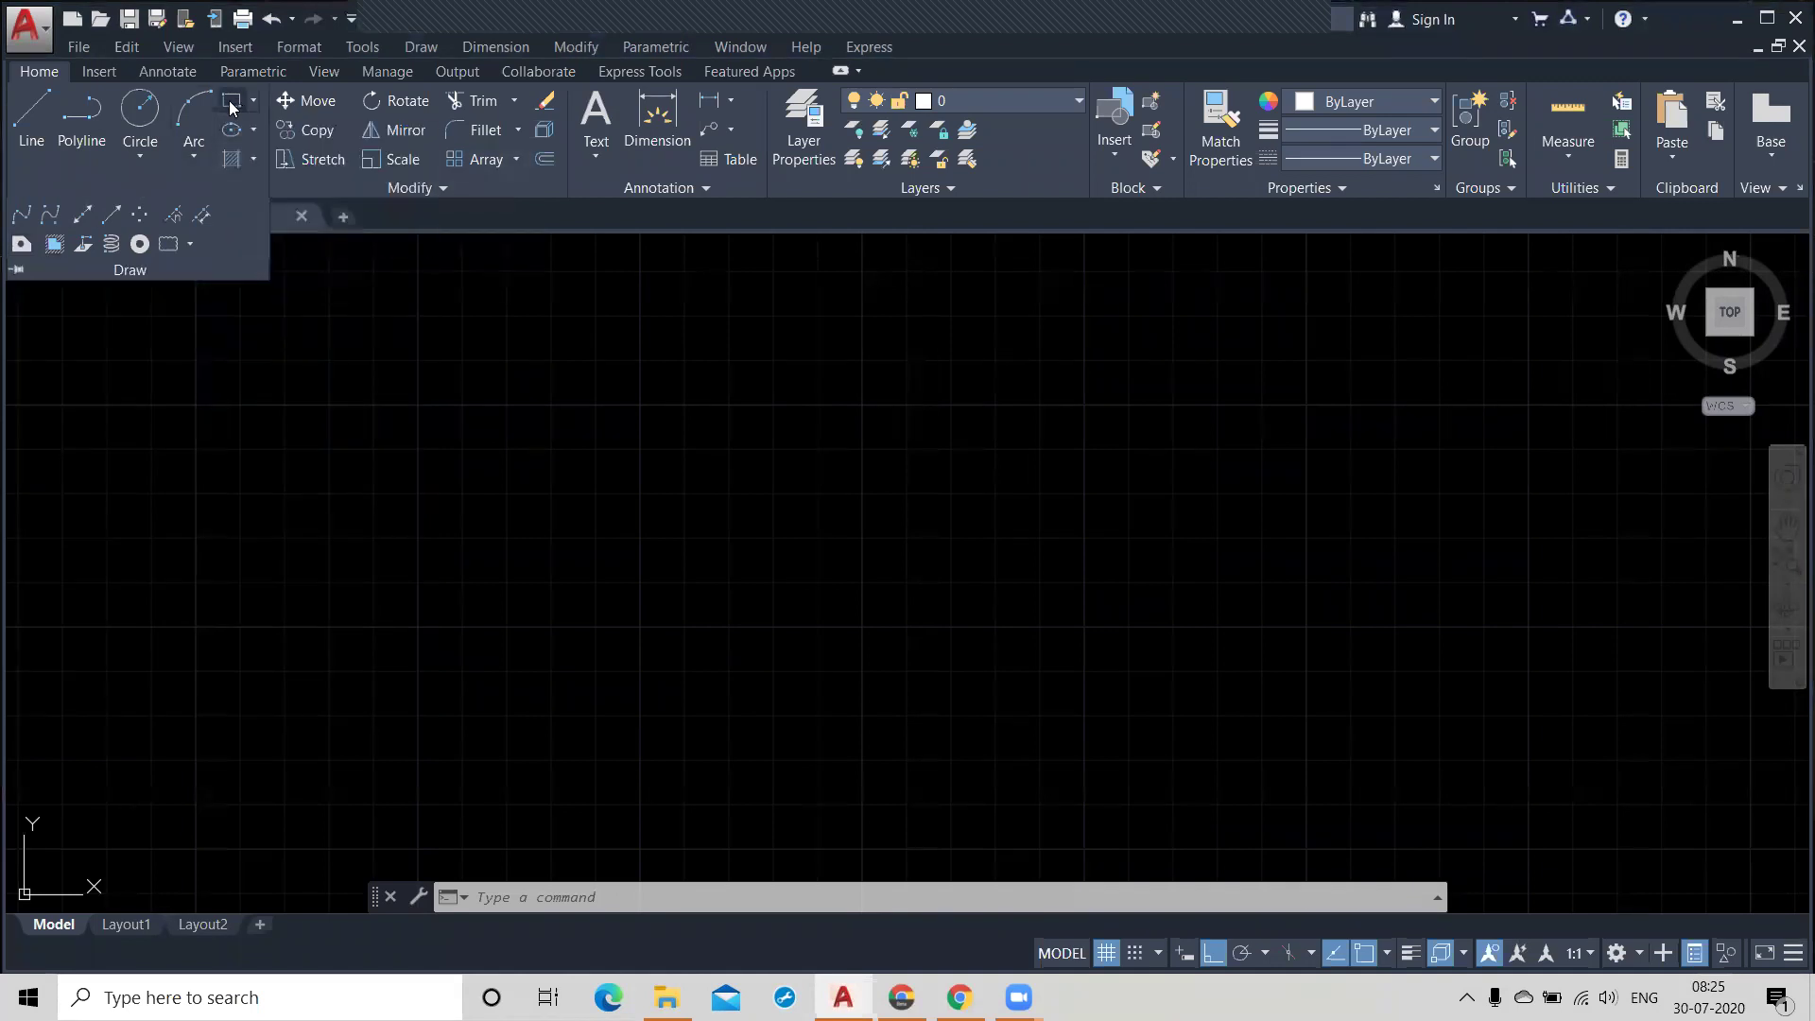
pyautogui.click(645, 461)
pyautogui.click(1093, 719)
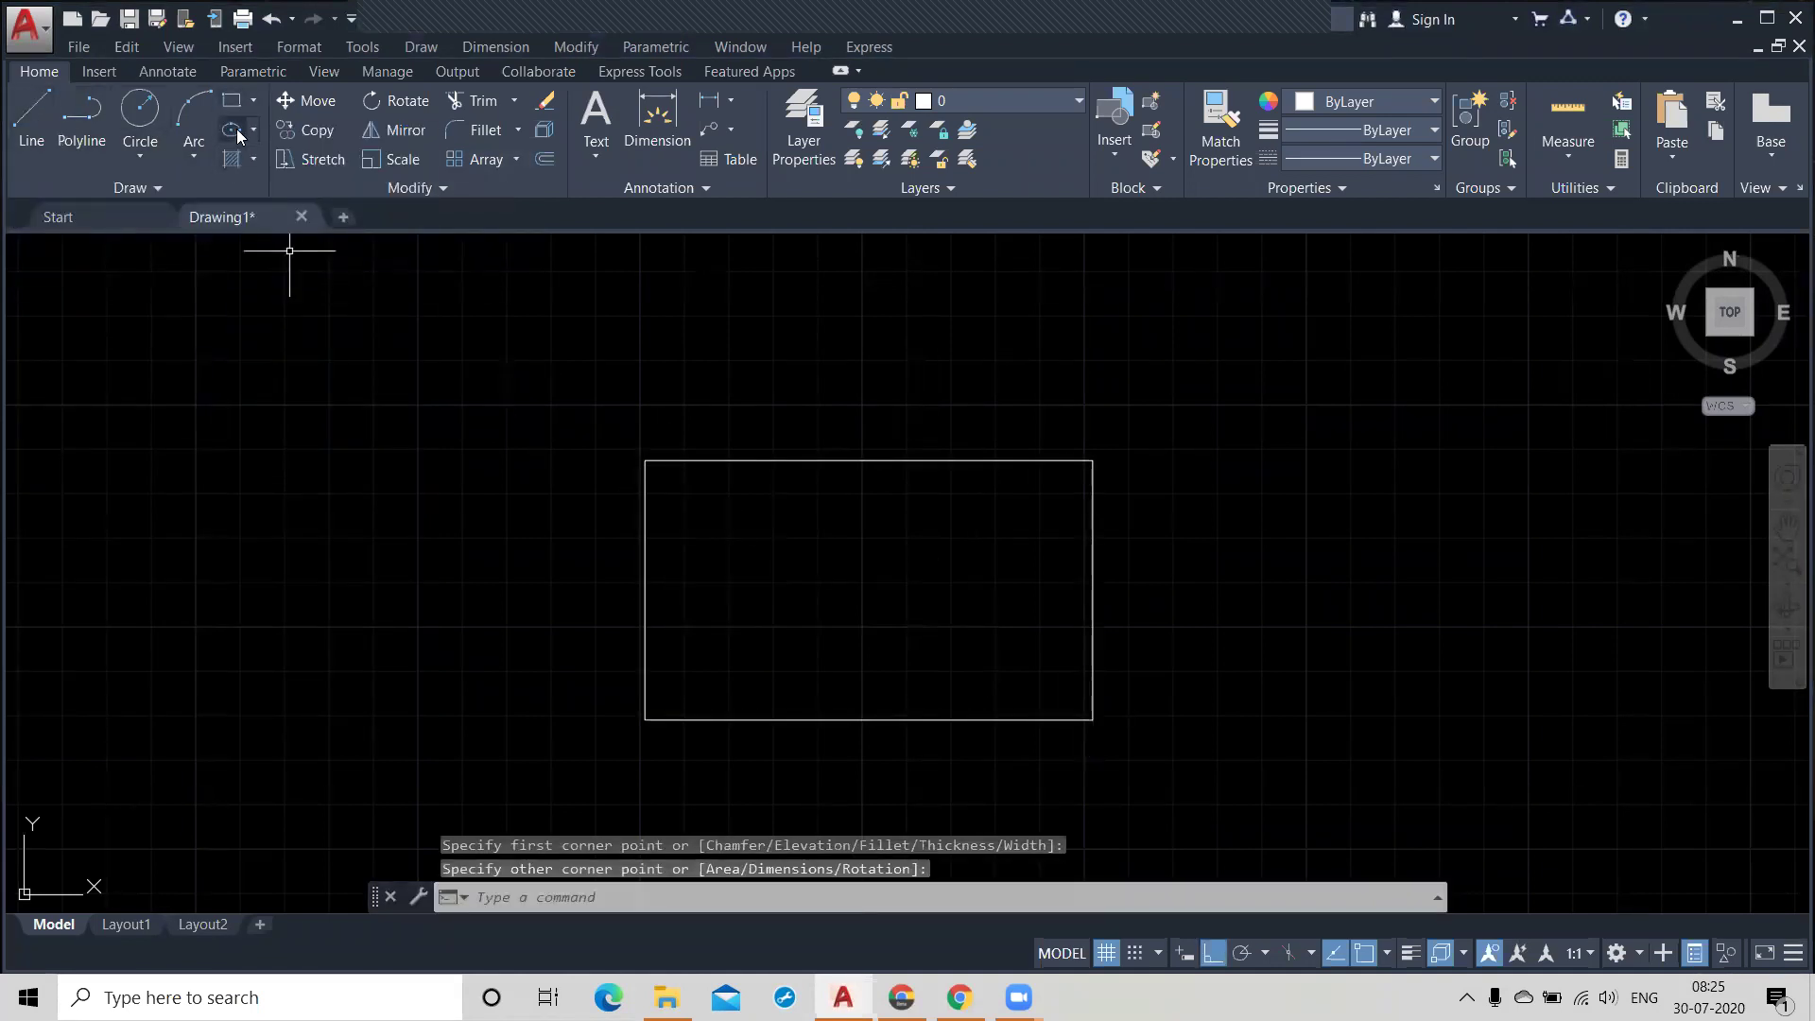
# Step: Draw a circle of radius about 18 centred on the rectangle's top-edge midpoint and a smaller circle centred on its bottom-edge midpoint
pyautogui.click(140, 112)
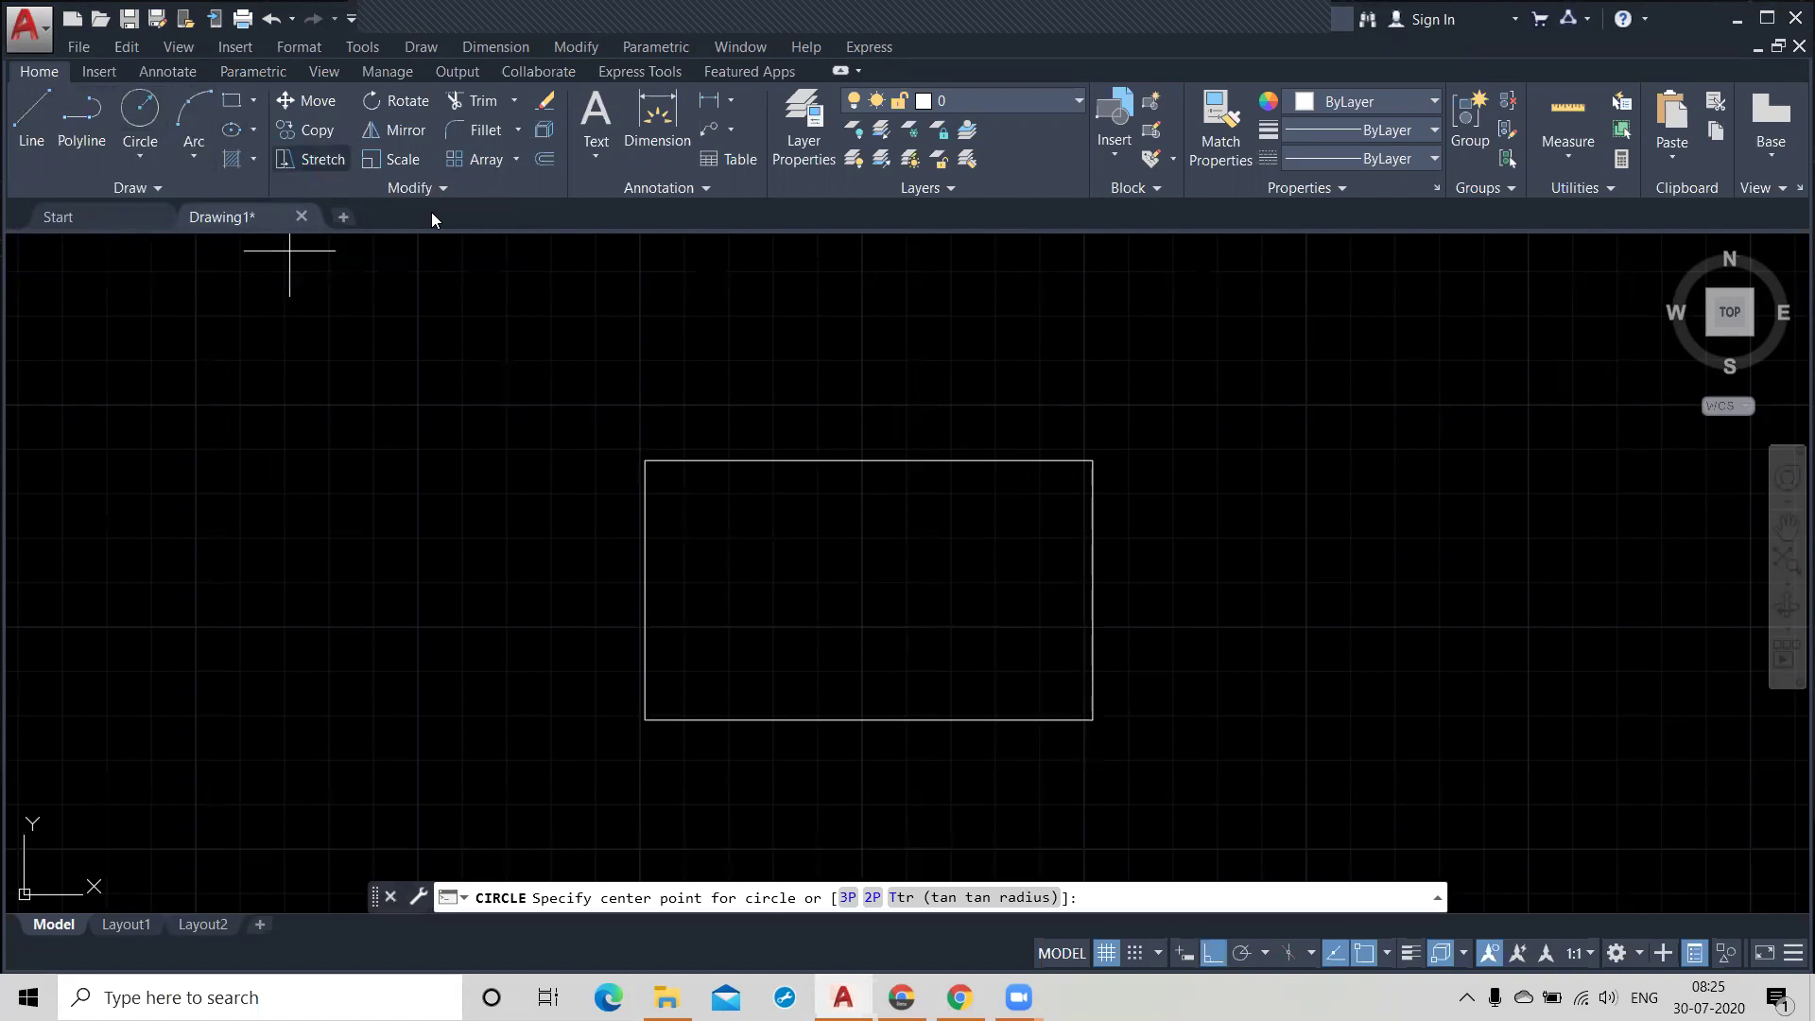
pyautogui.click(868, 461)
pyautogui.click(868, 380)
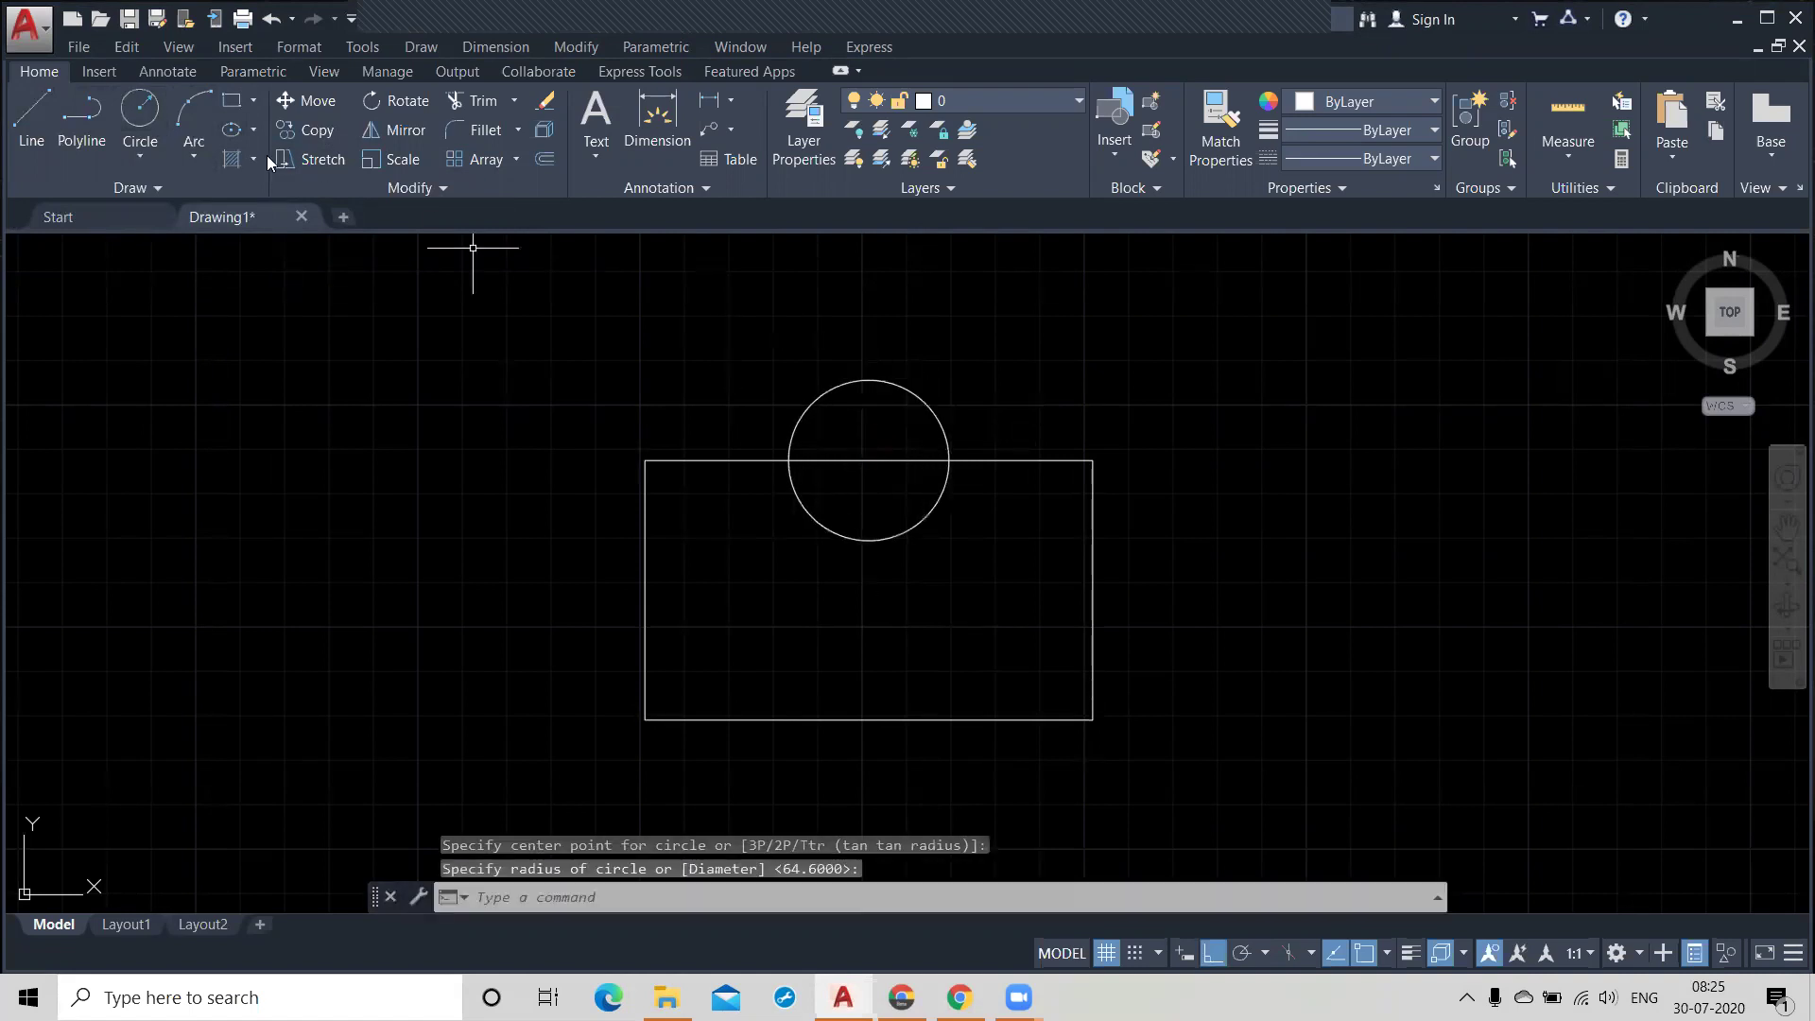
pyautogui.click(140, 111)
pyautogui.click(869, 720)
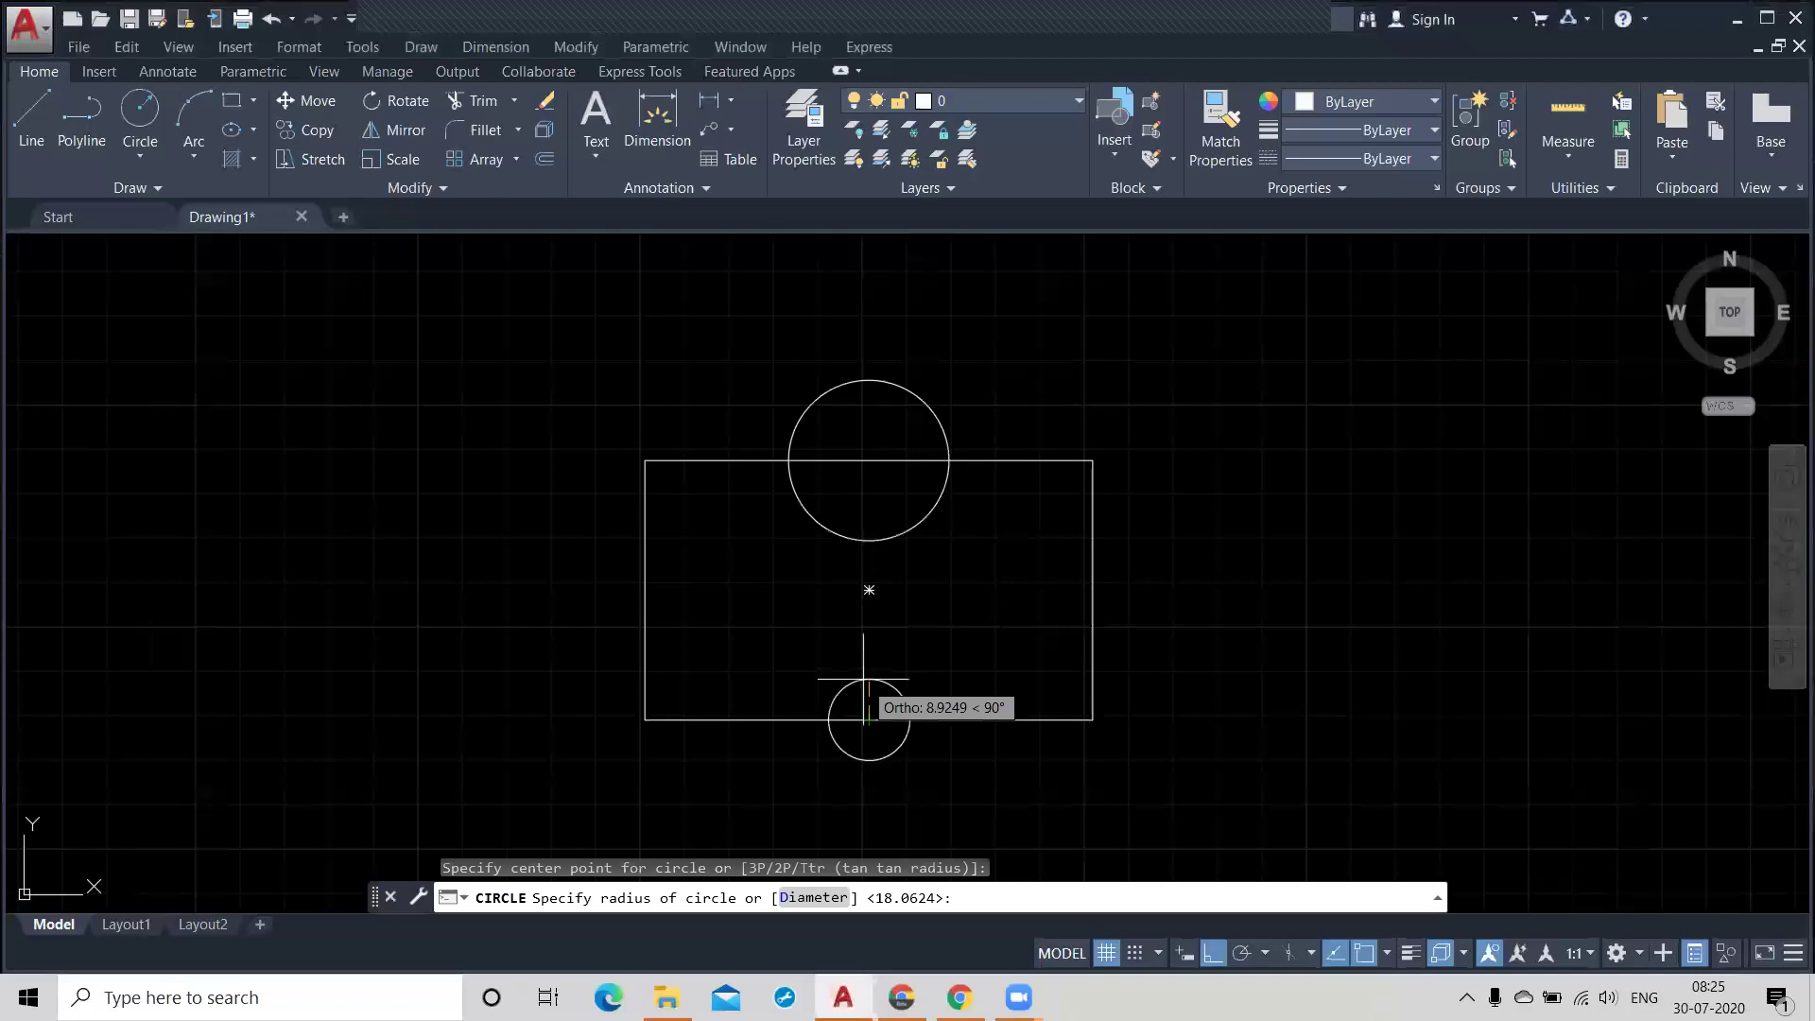
pyautogui.click(869, 657)
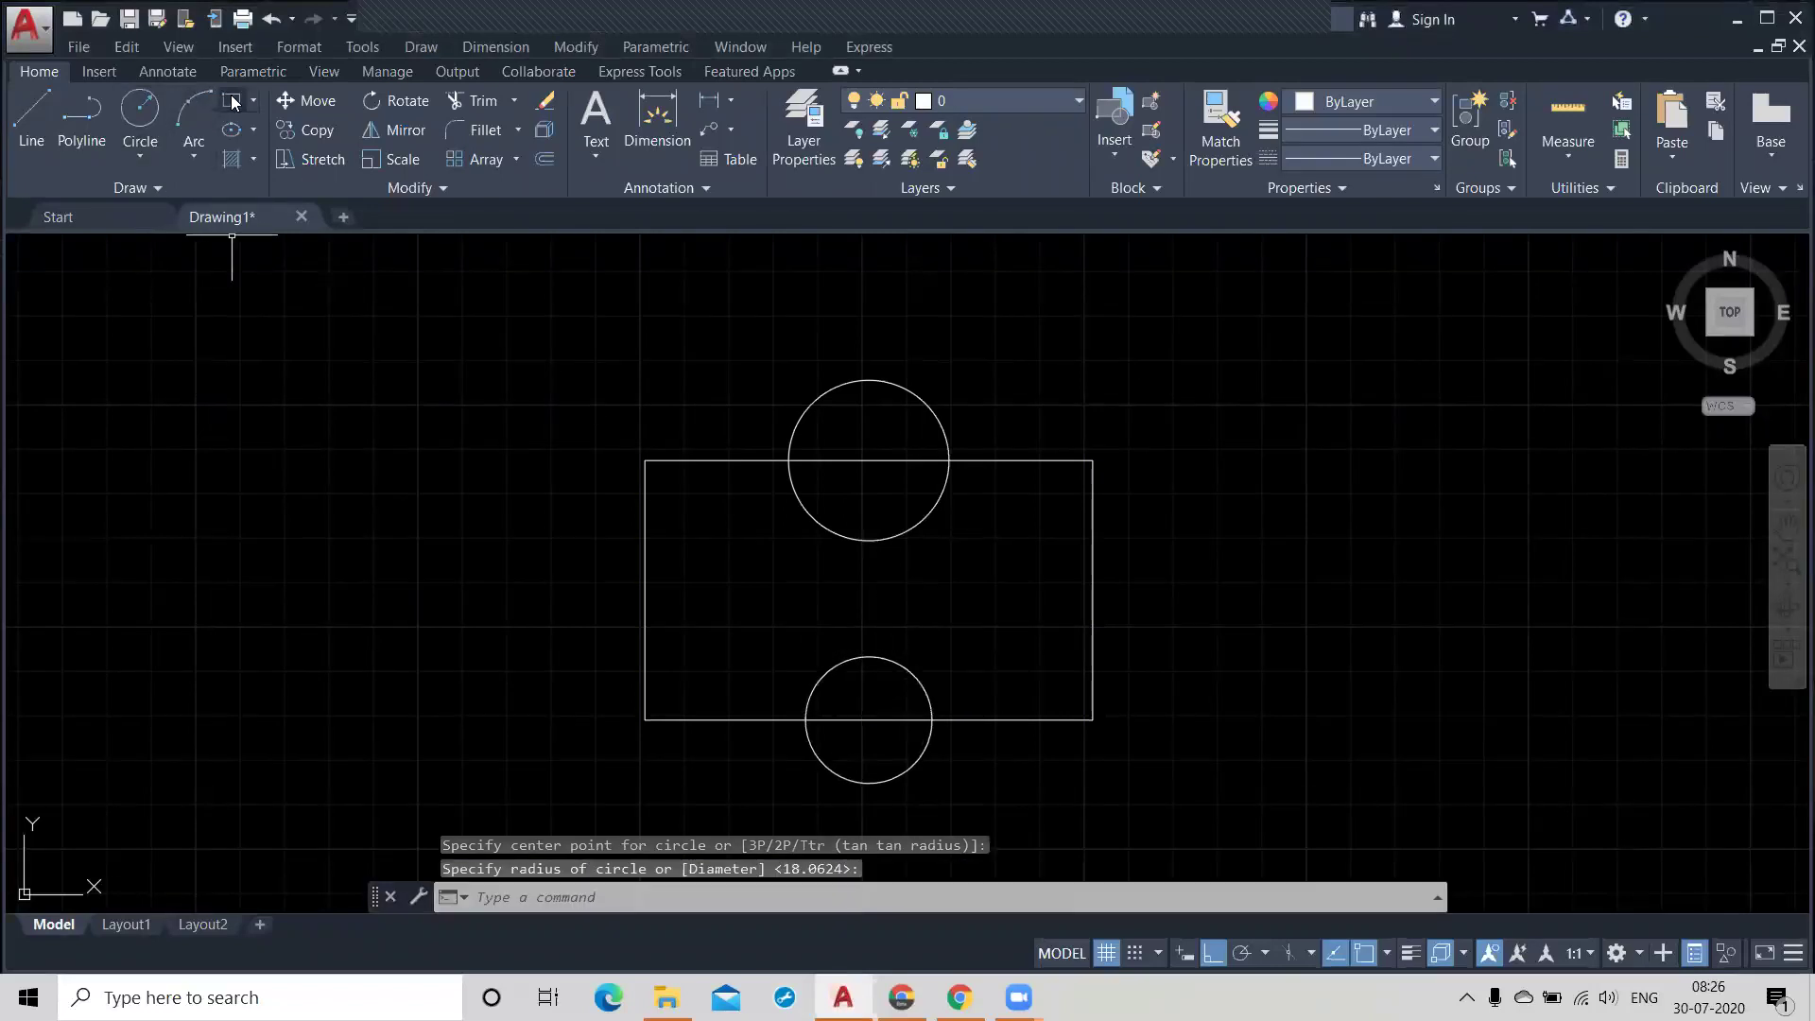
# Step: Draw two small horizontal rectangles, one overlapping the large rectangle's right edge and one overlapping its left edge
pyautogui.click(232, 100)
pyautogui.click(1037, 563)
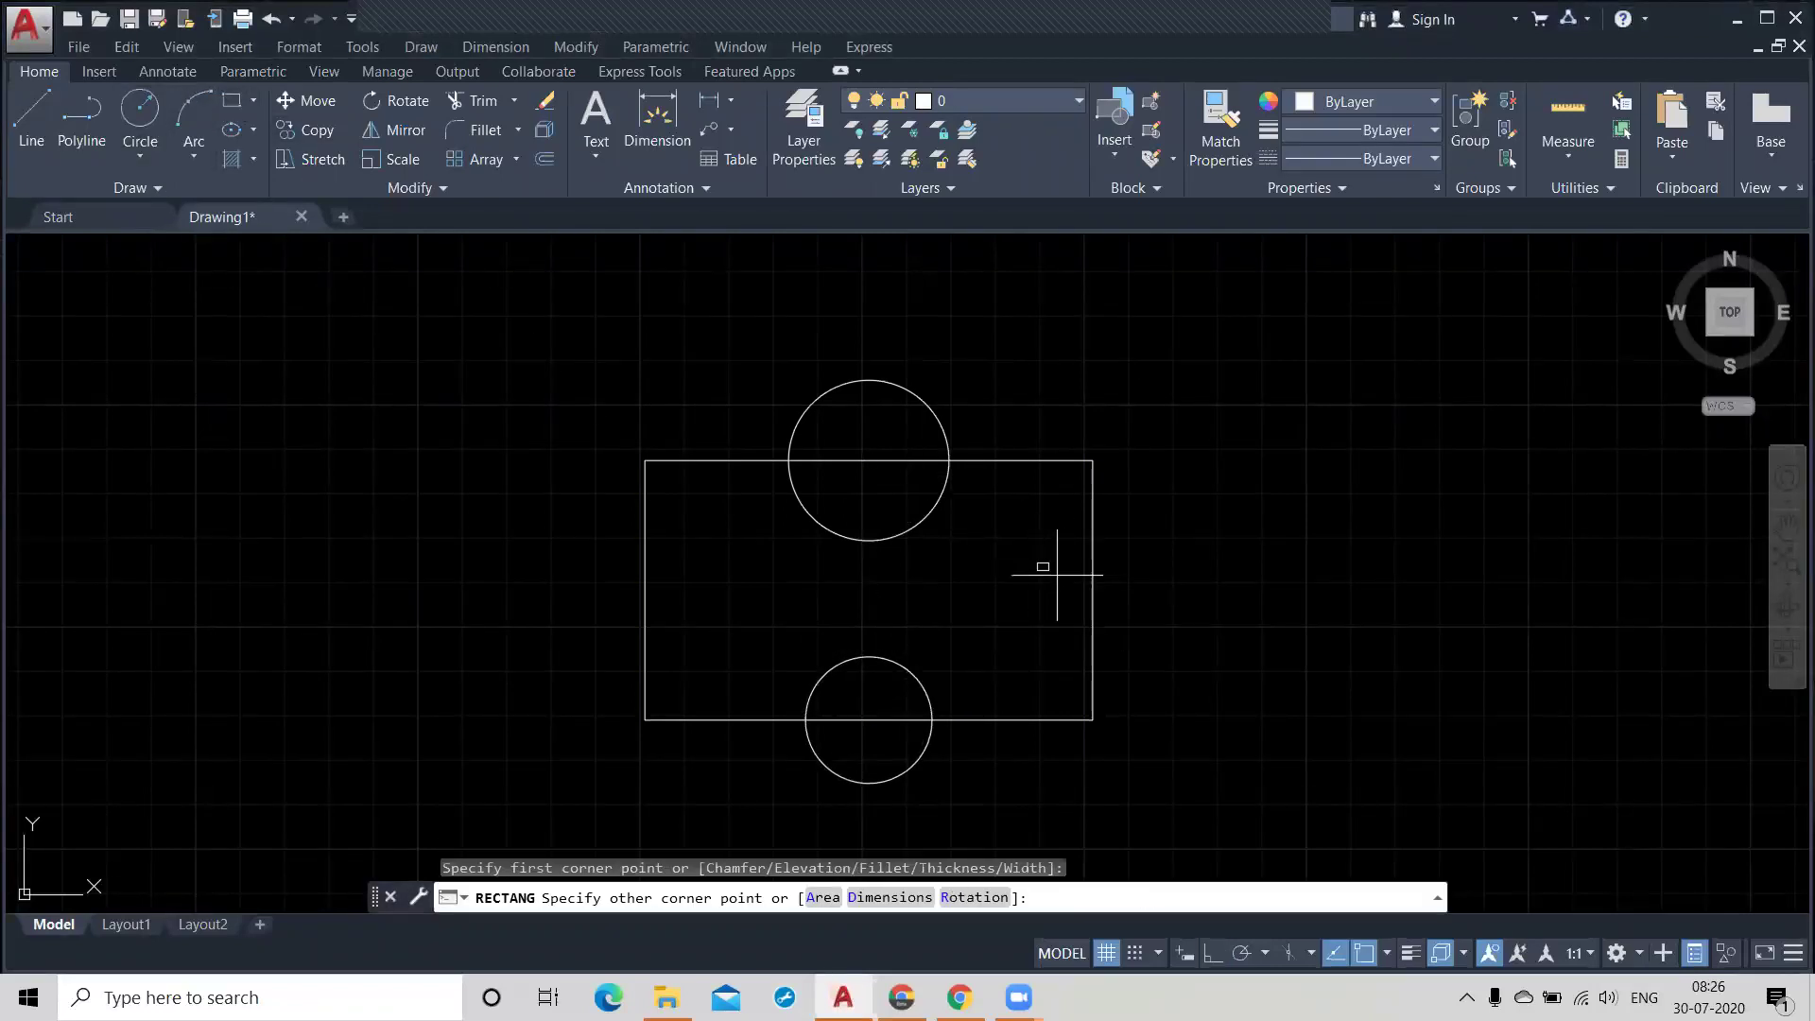
pyautogui.click(1201, 640)
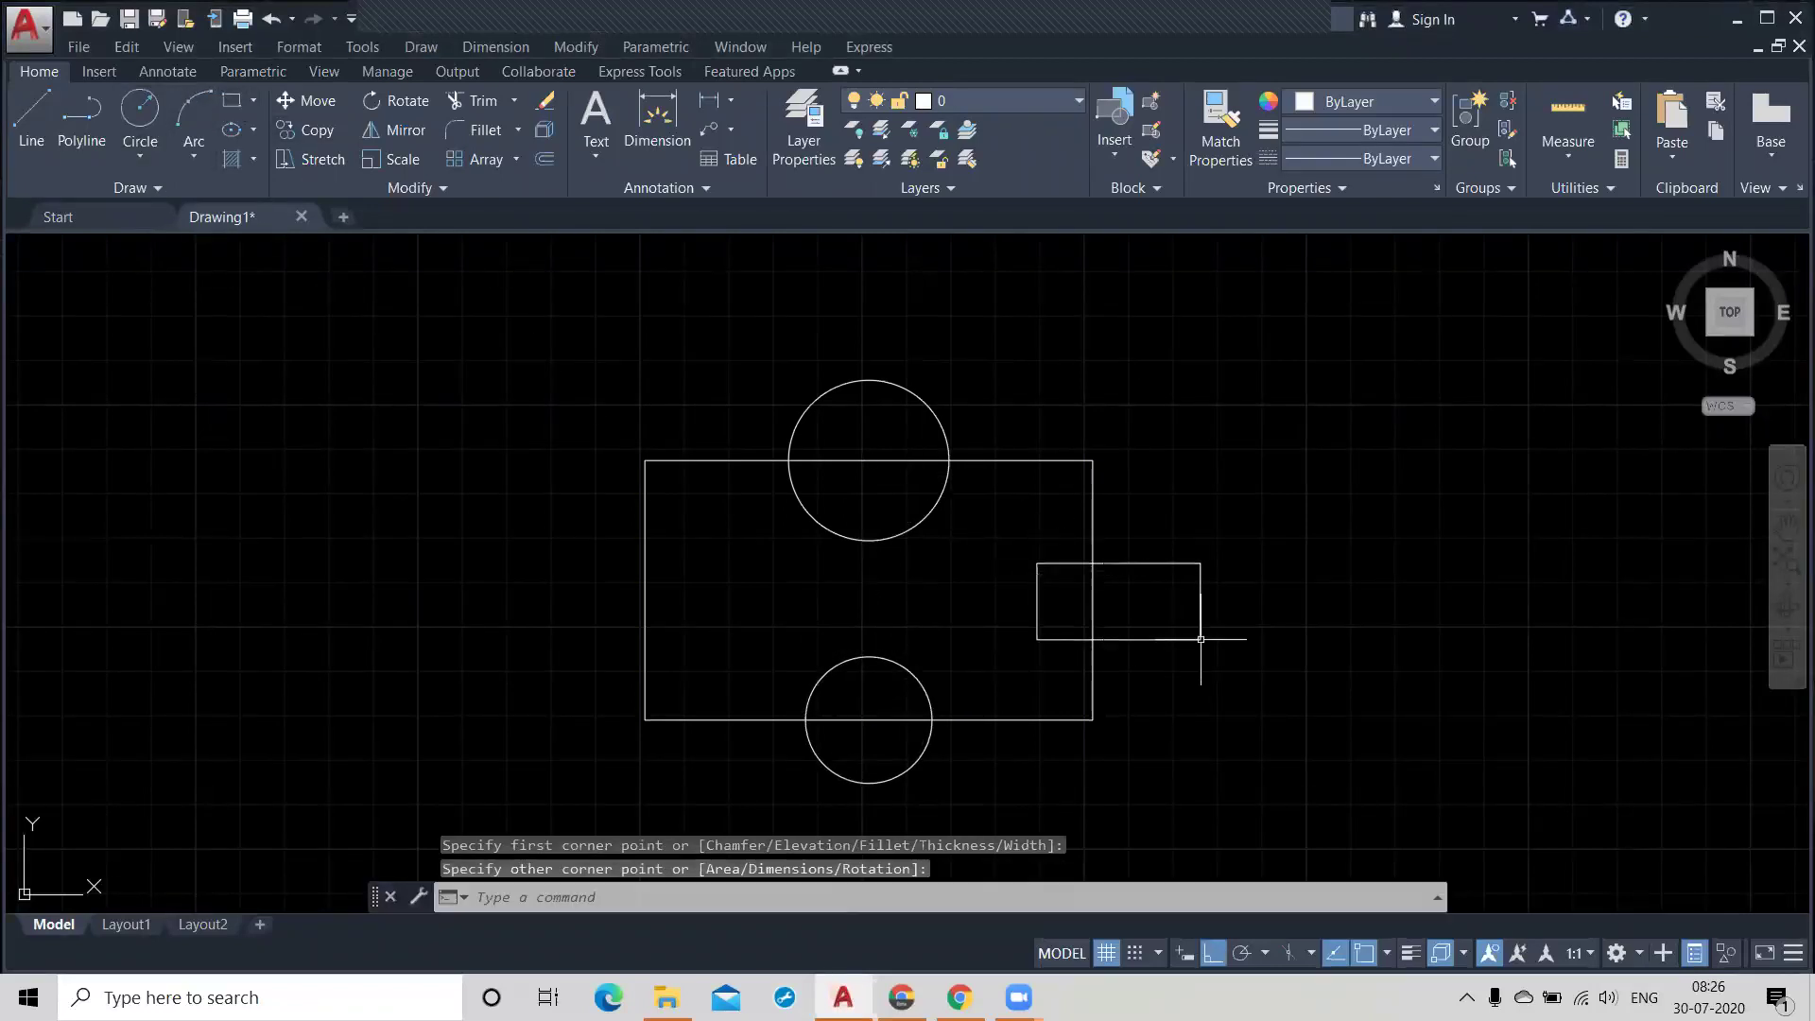
pyautogui.click(232, 100)
pyautogui.click(533, 558)
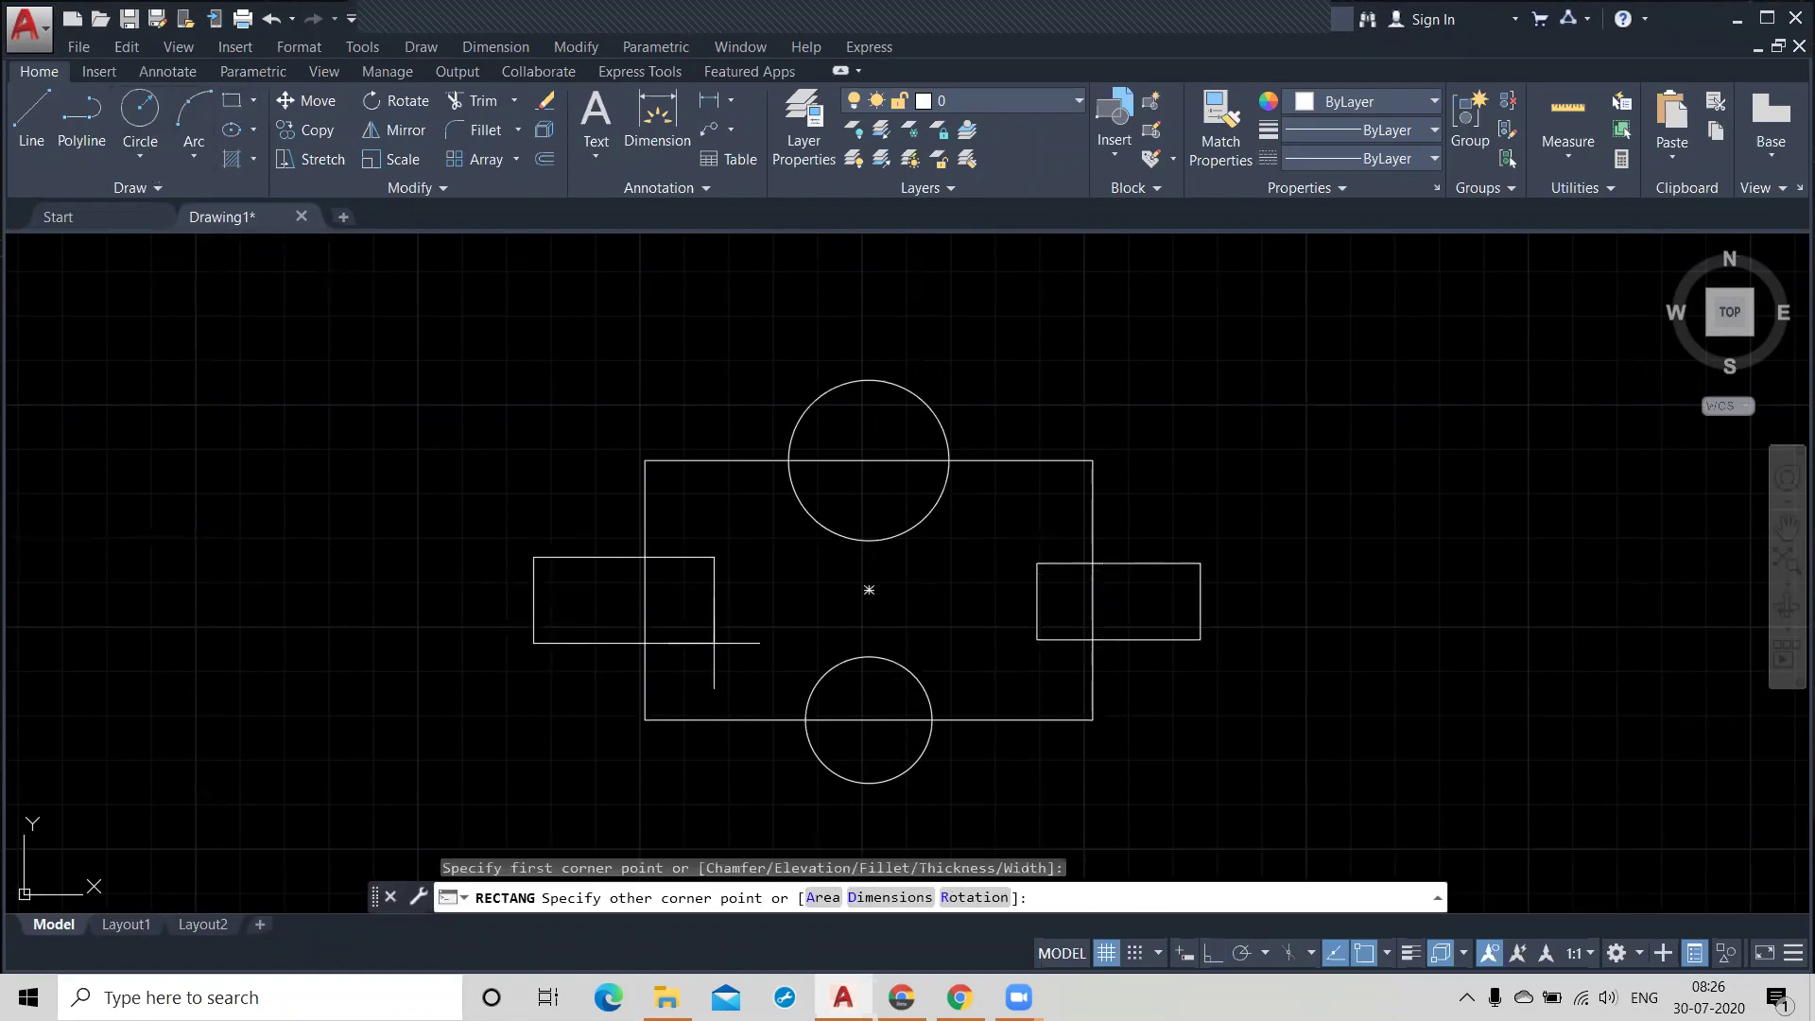
pyautogui.click(713, 643)
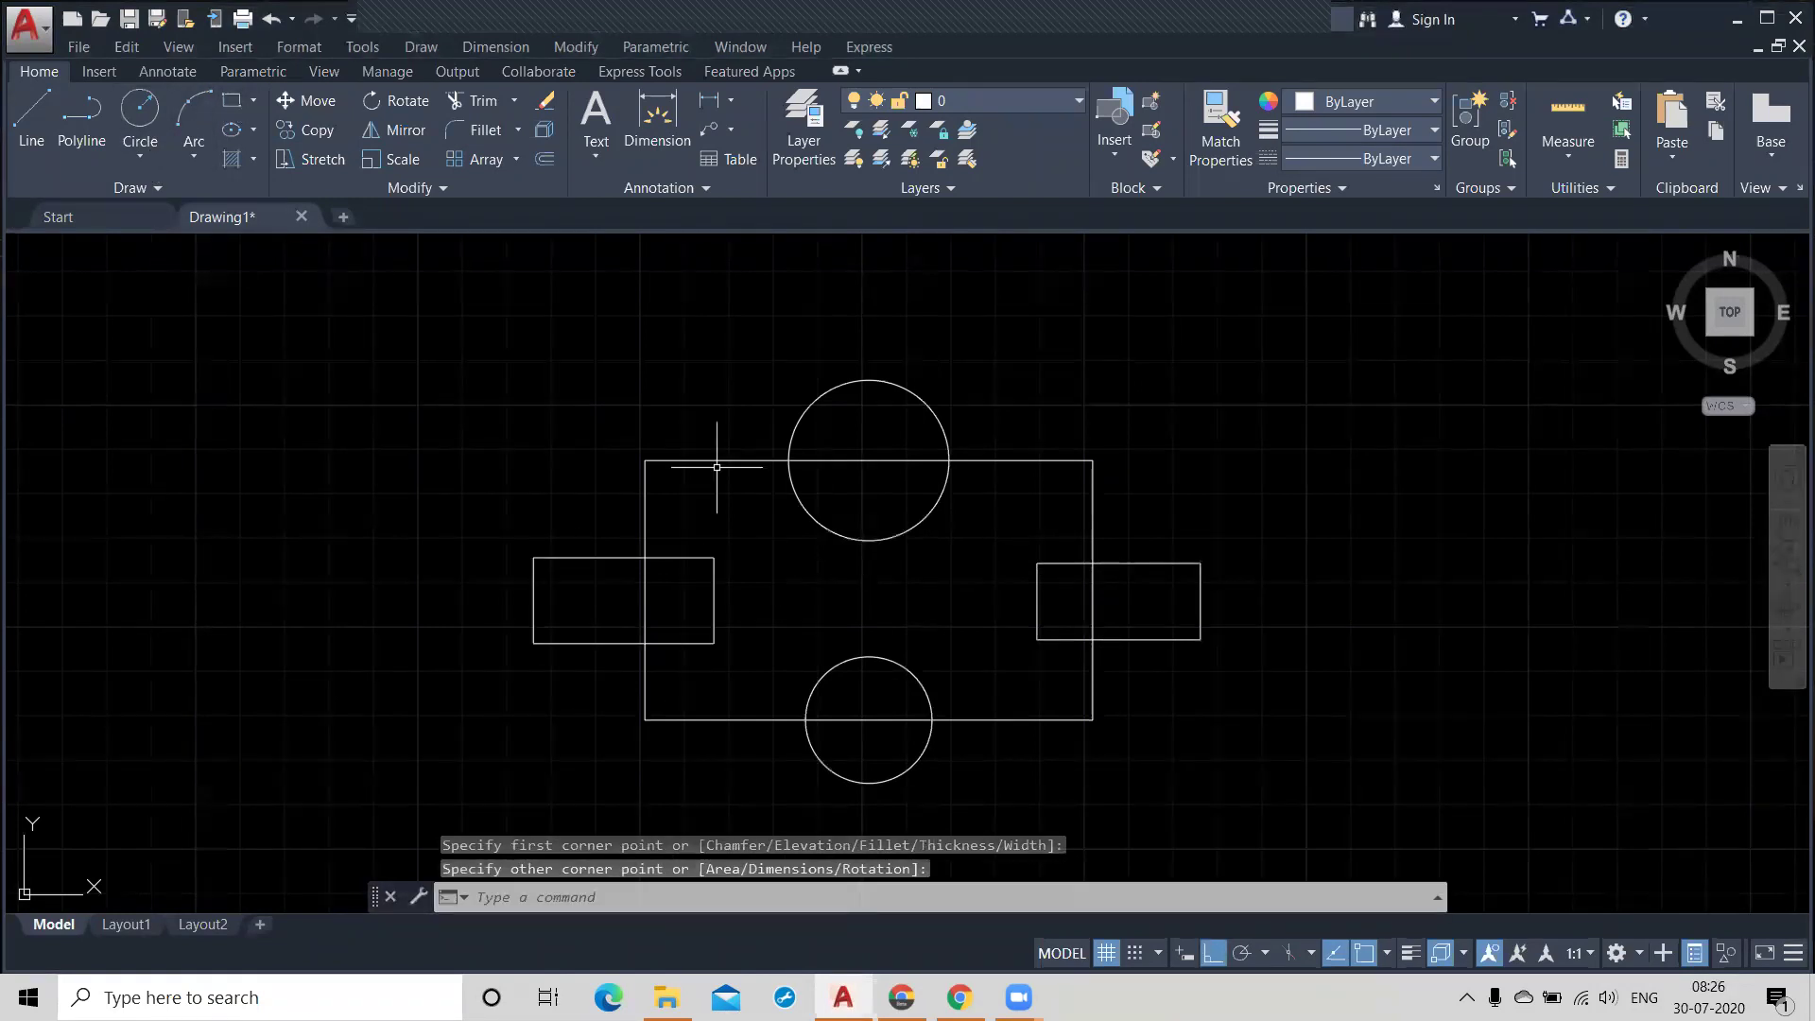
# Step: Convert all five overlapping rectangles and circles into regions
pyautogui.click(132, 187)
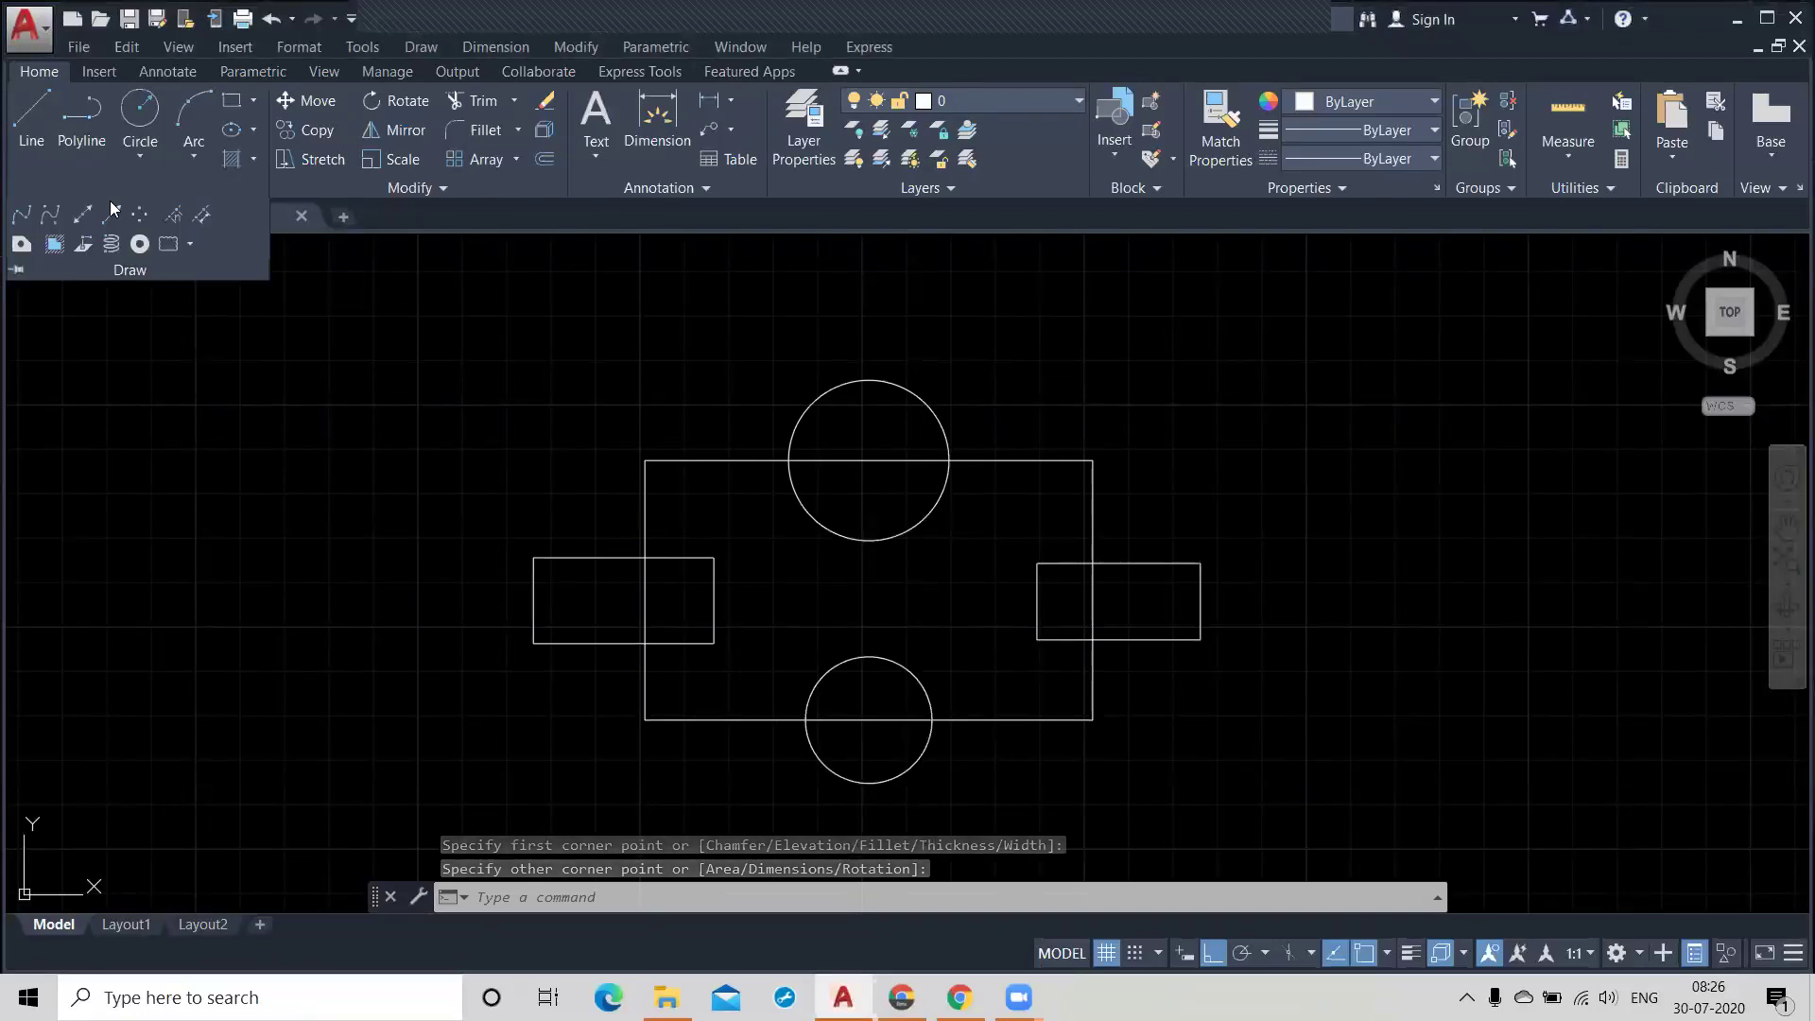
pyautogui.click(18, 248)
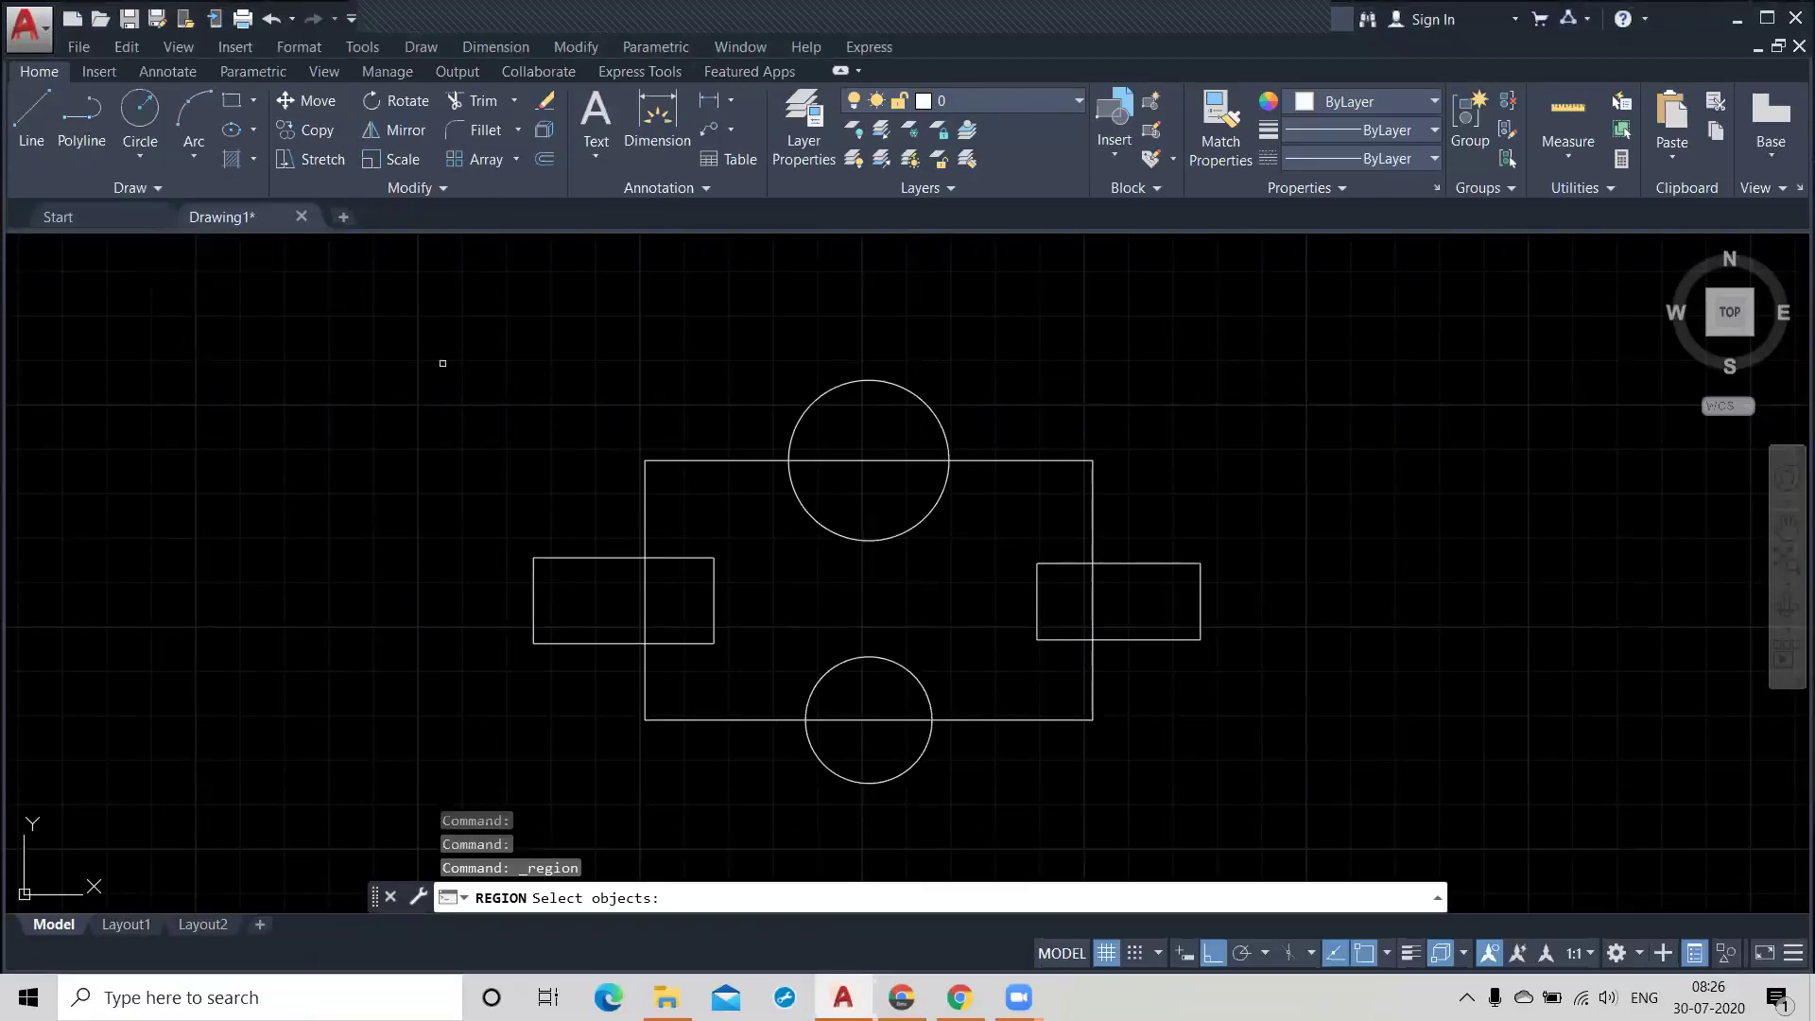
pyautogui.click(375, 323)
pyautogui.click(1280, 777)
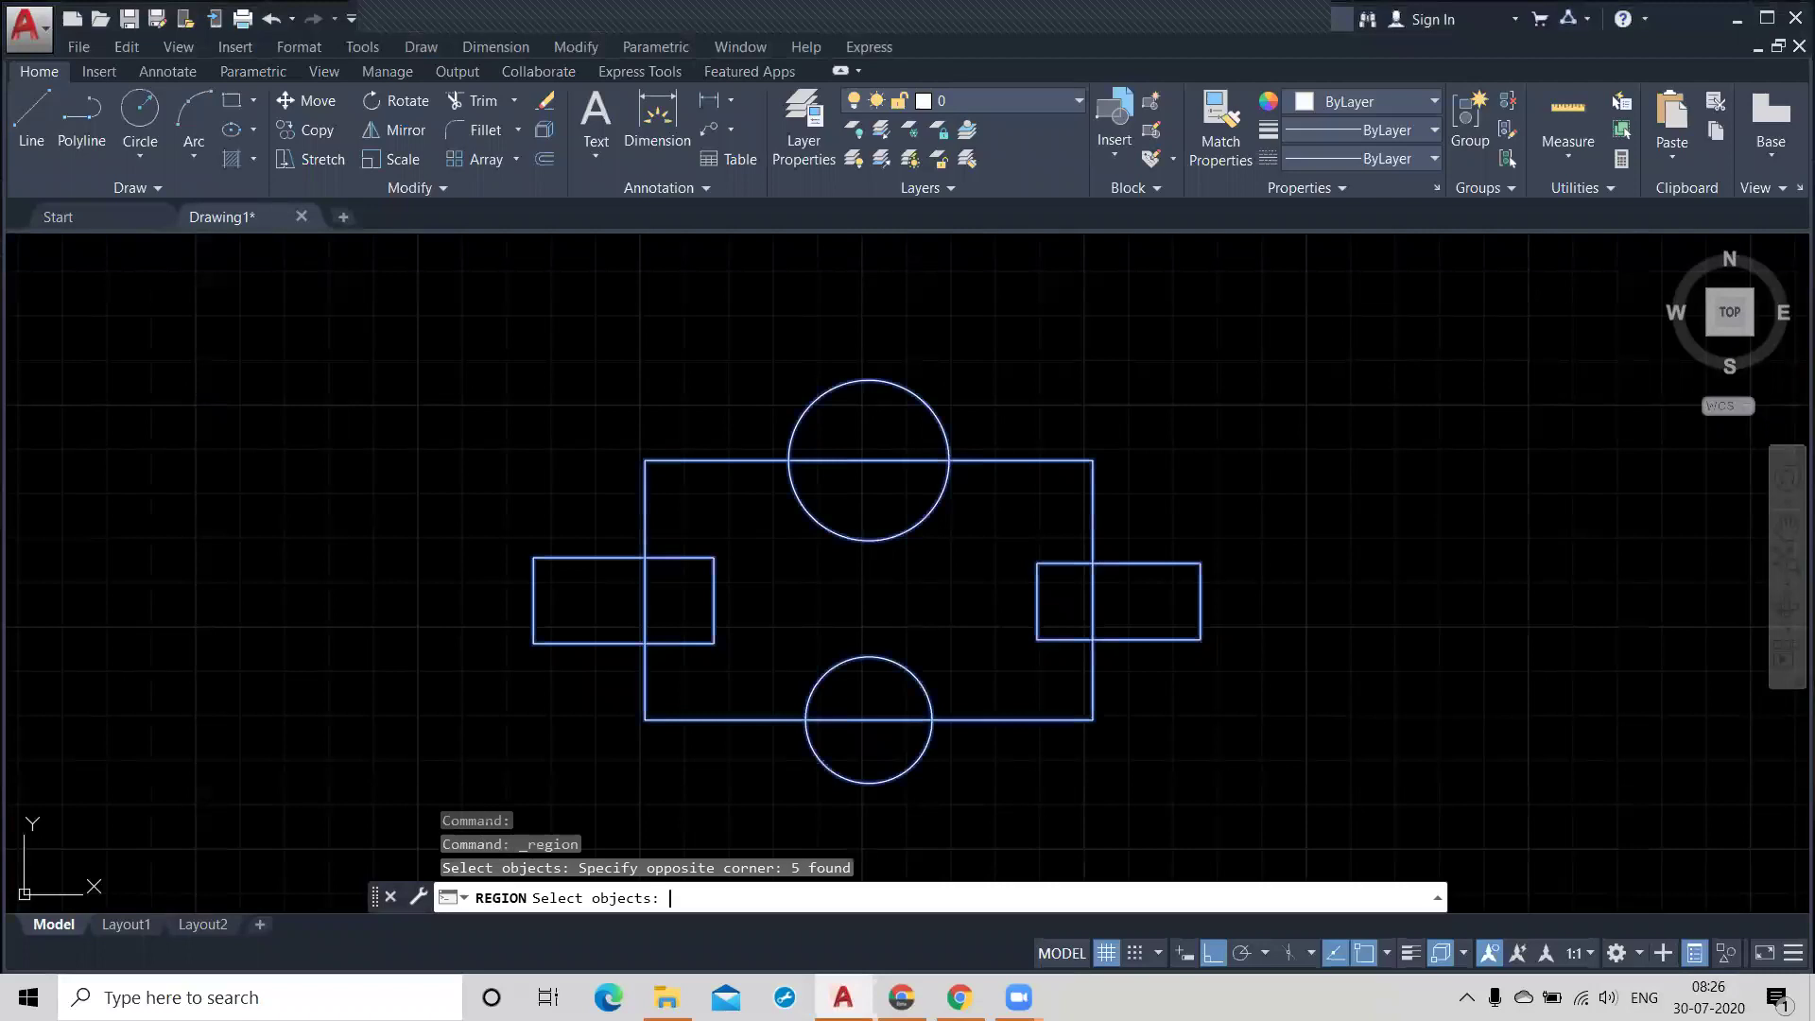
pyautogui.press('Return')
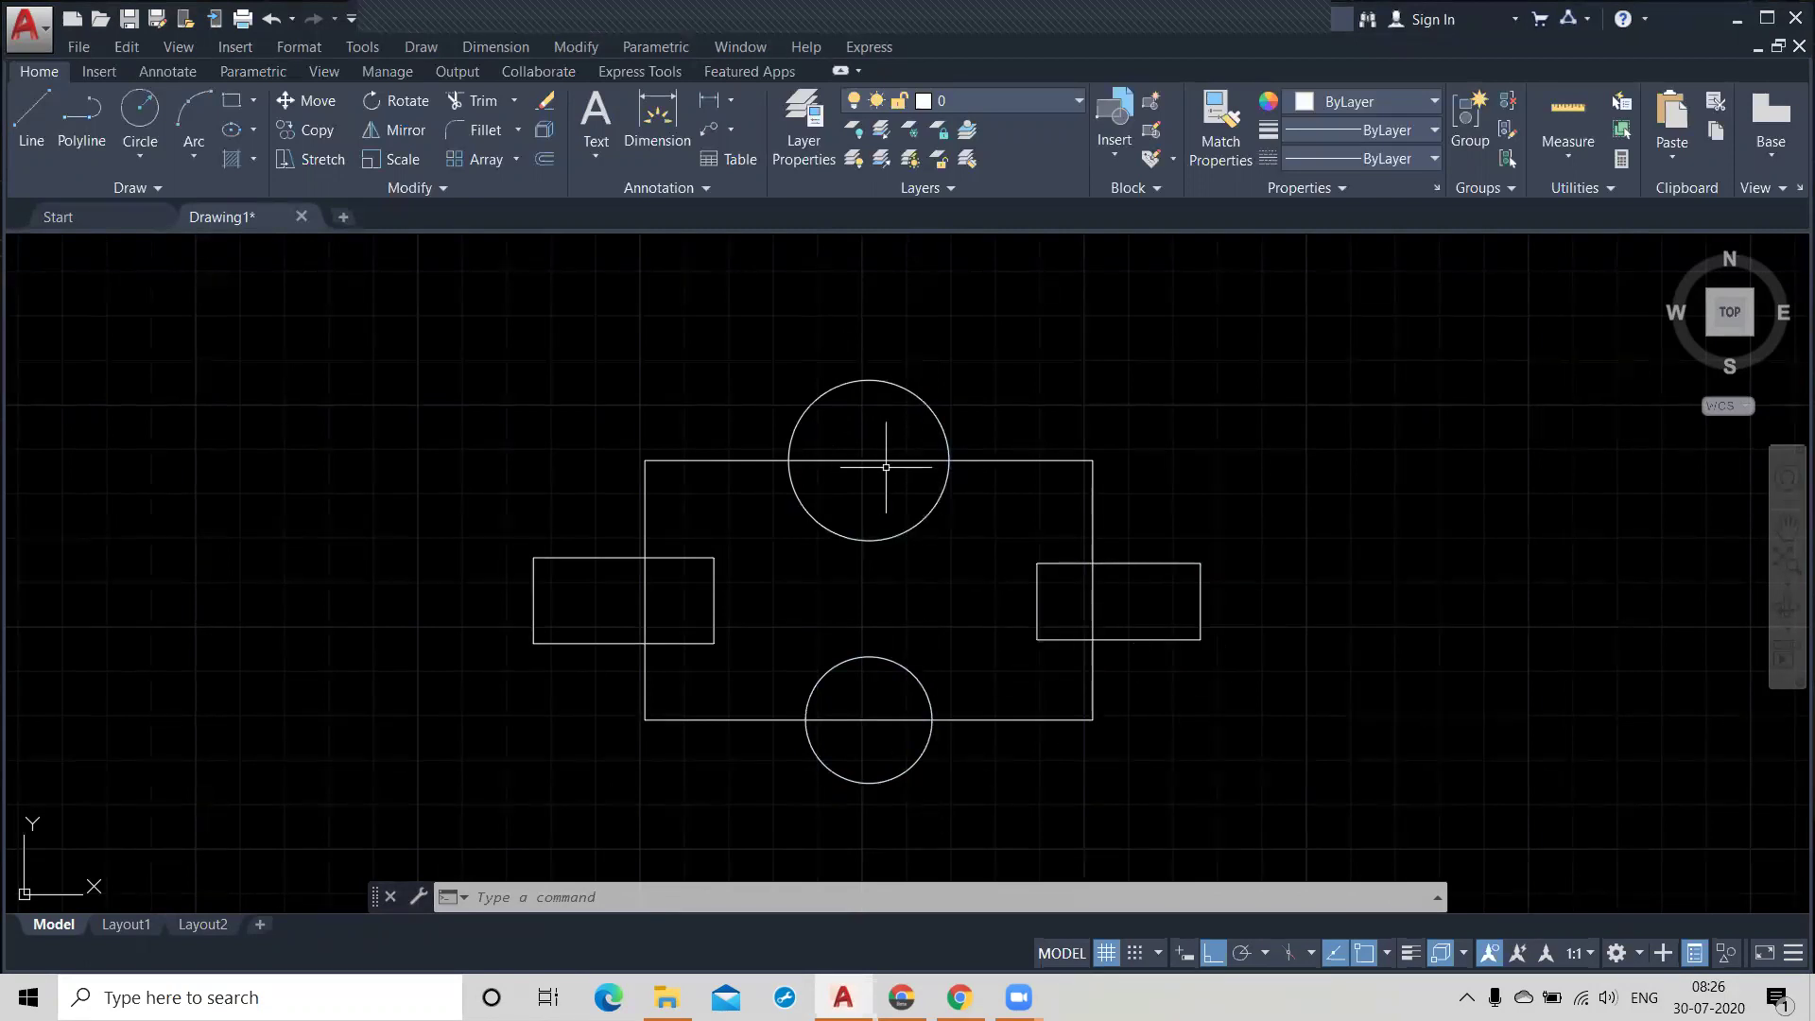
# Step: Inspect the upper circle's object type, and clear the selection
pyautogui.click(875, 387)
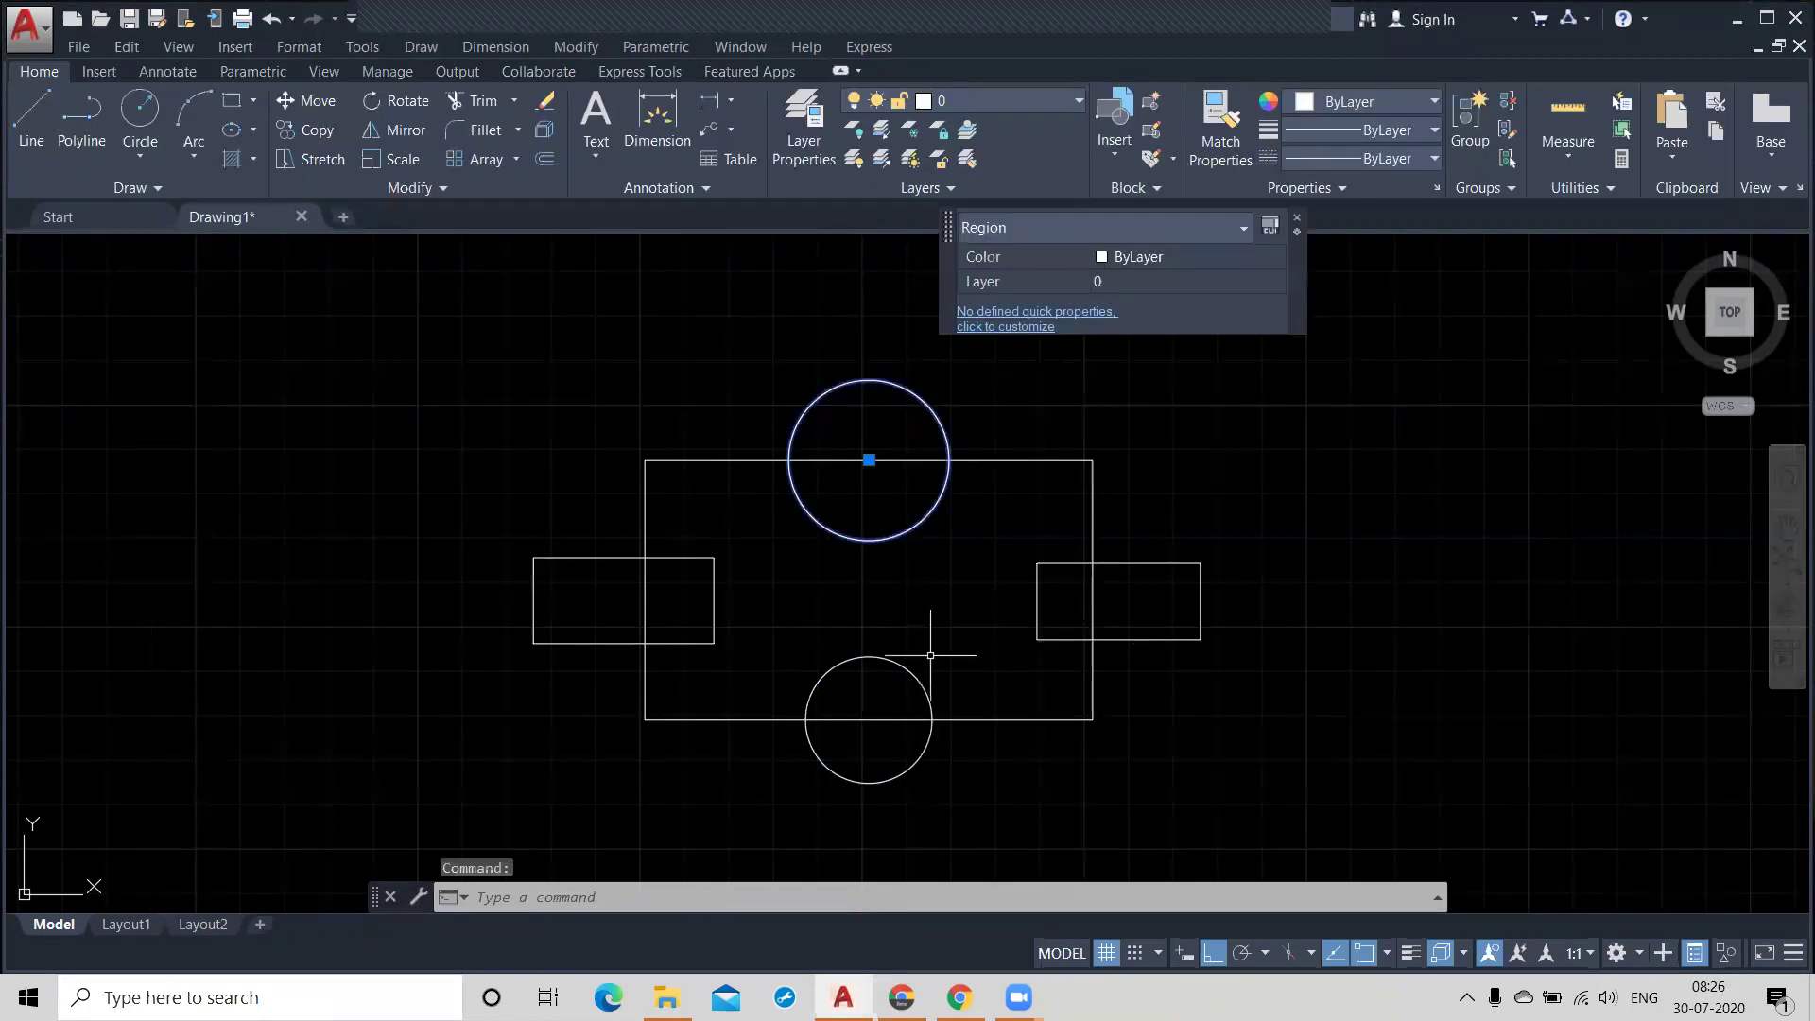
pyautogui.click(1049, 463)
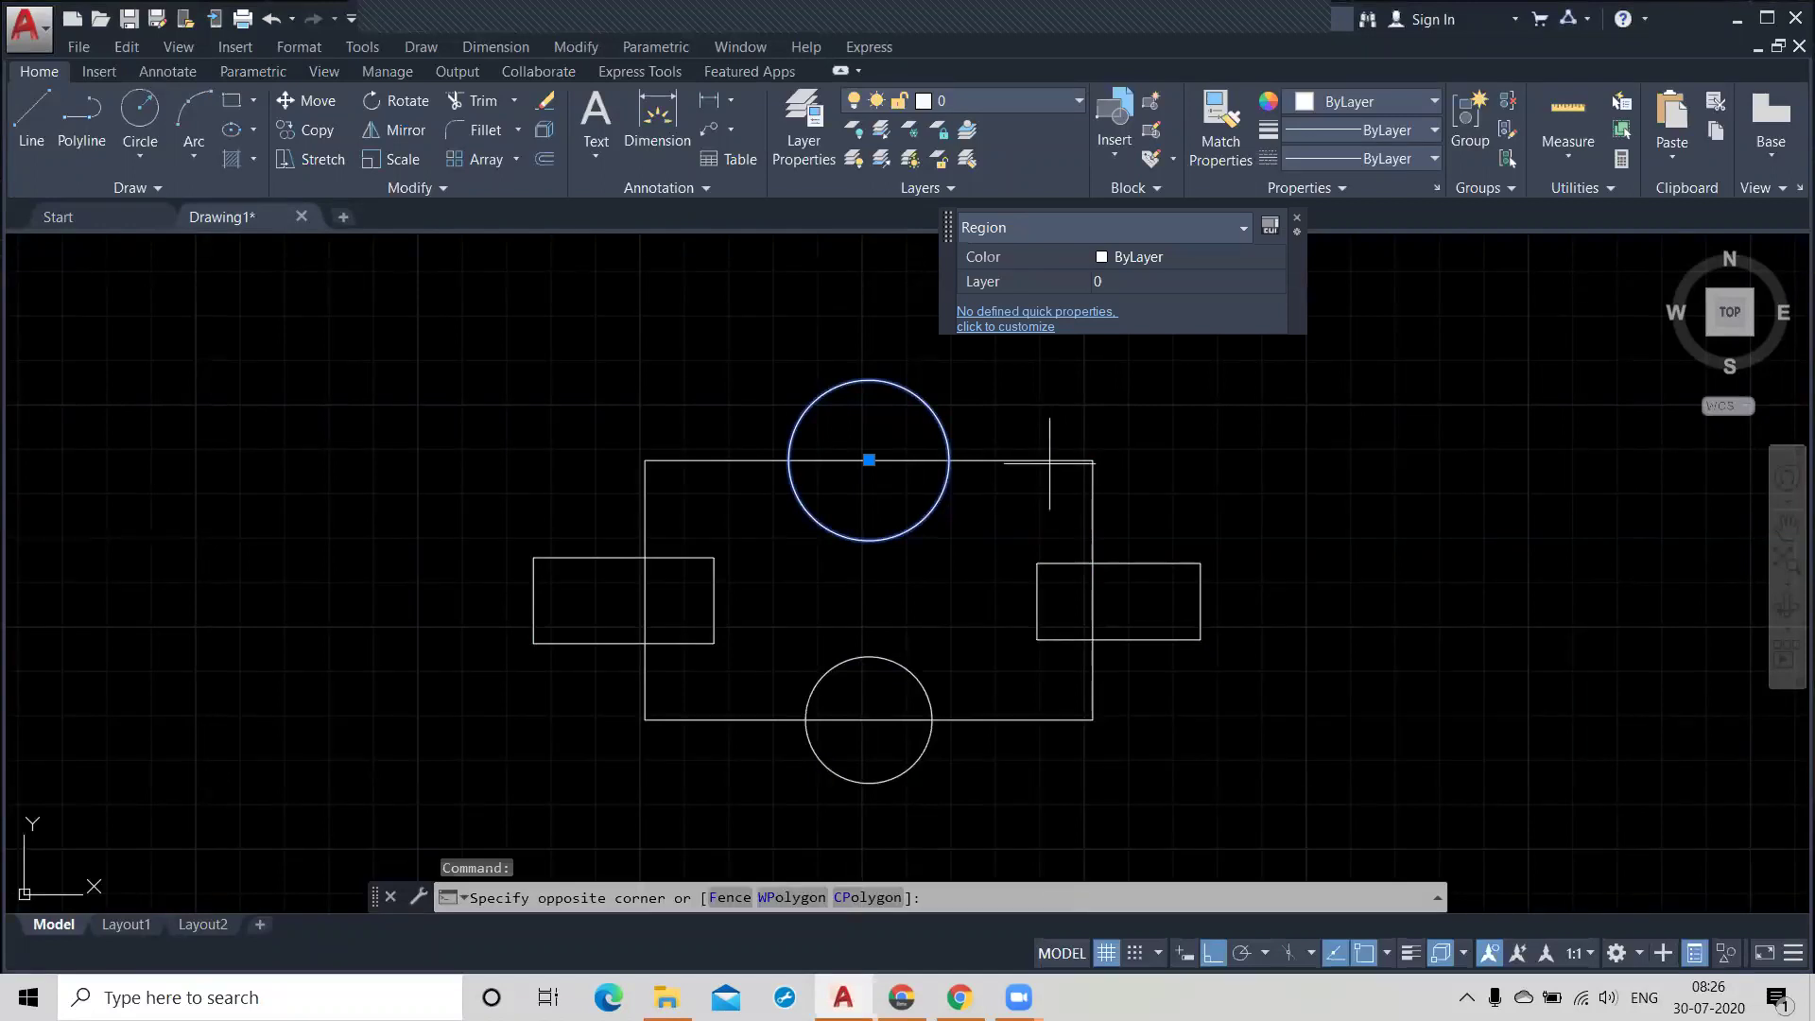
pyautogui.click(1044, 449)
pyautogui.press('Escape')
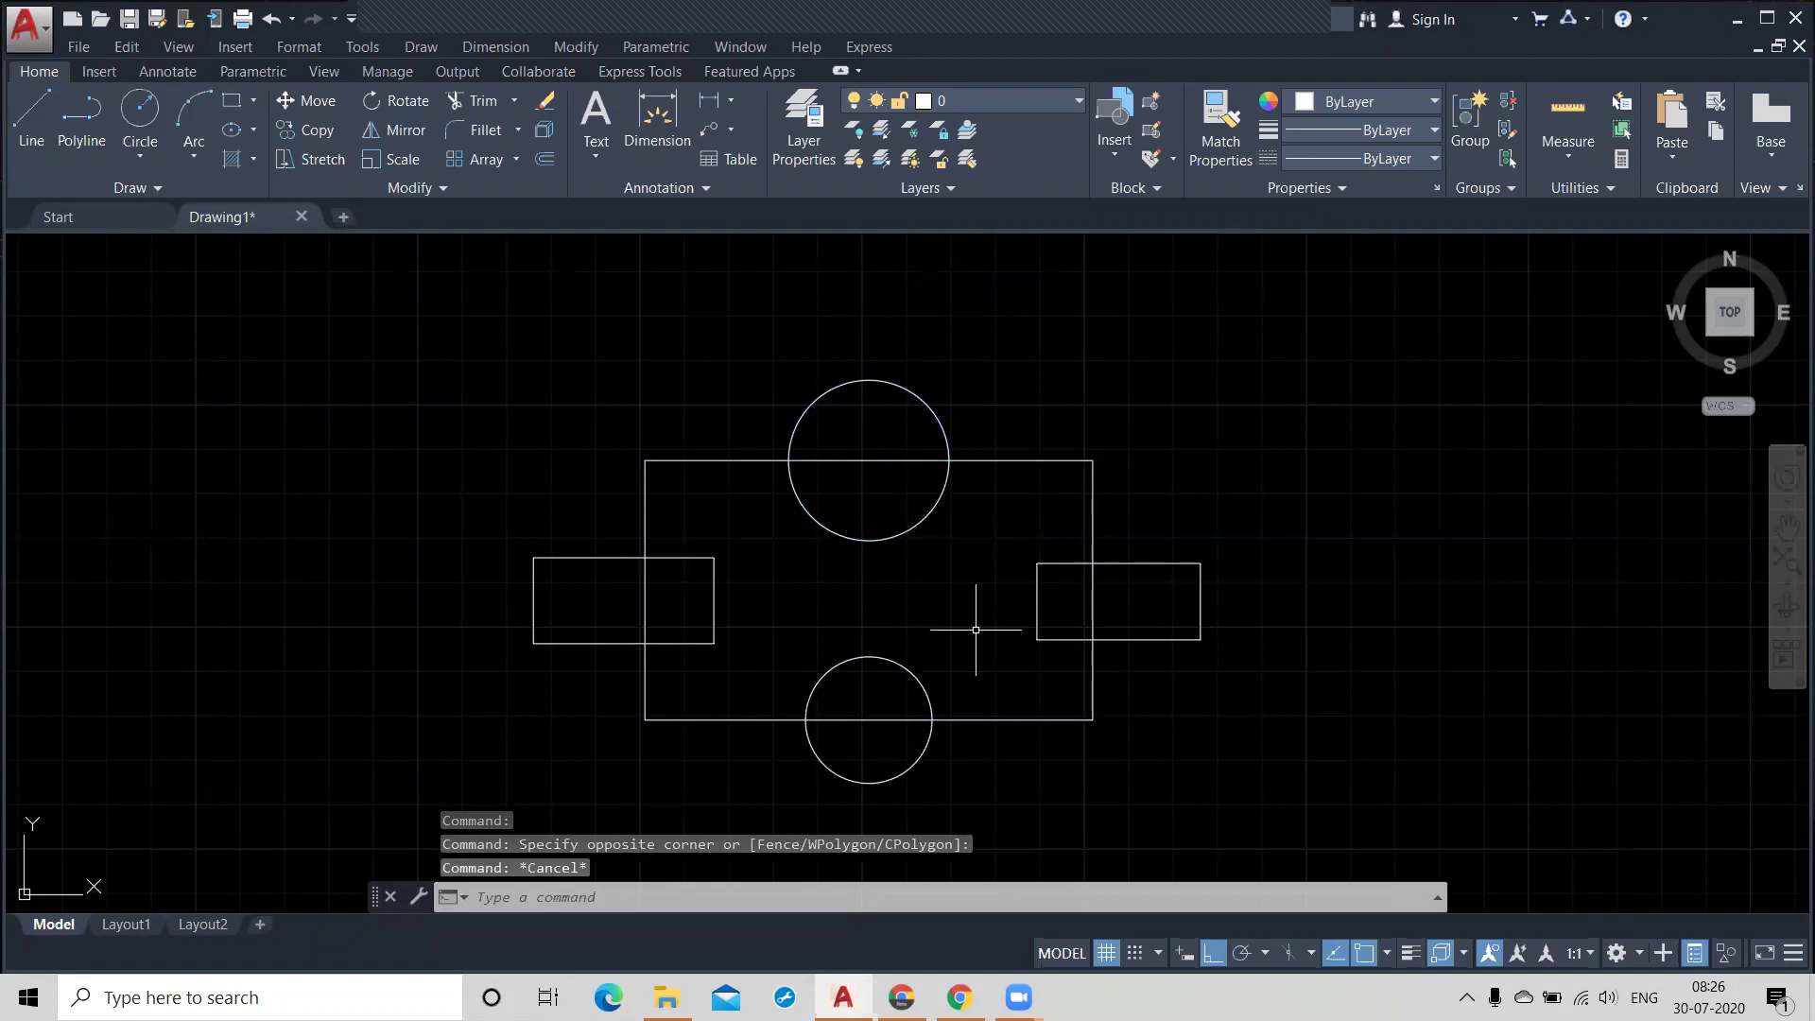
# Step: Try to trim the upper circle's arc inside the large rectangle, and undo both the trim and the region conversion
pyautogui.write('tr')
pyautogui.press('Return')
pyautogui.press('Return')
pyautogui.click(867, 539)
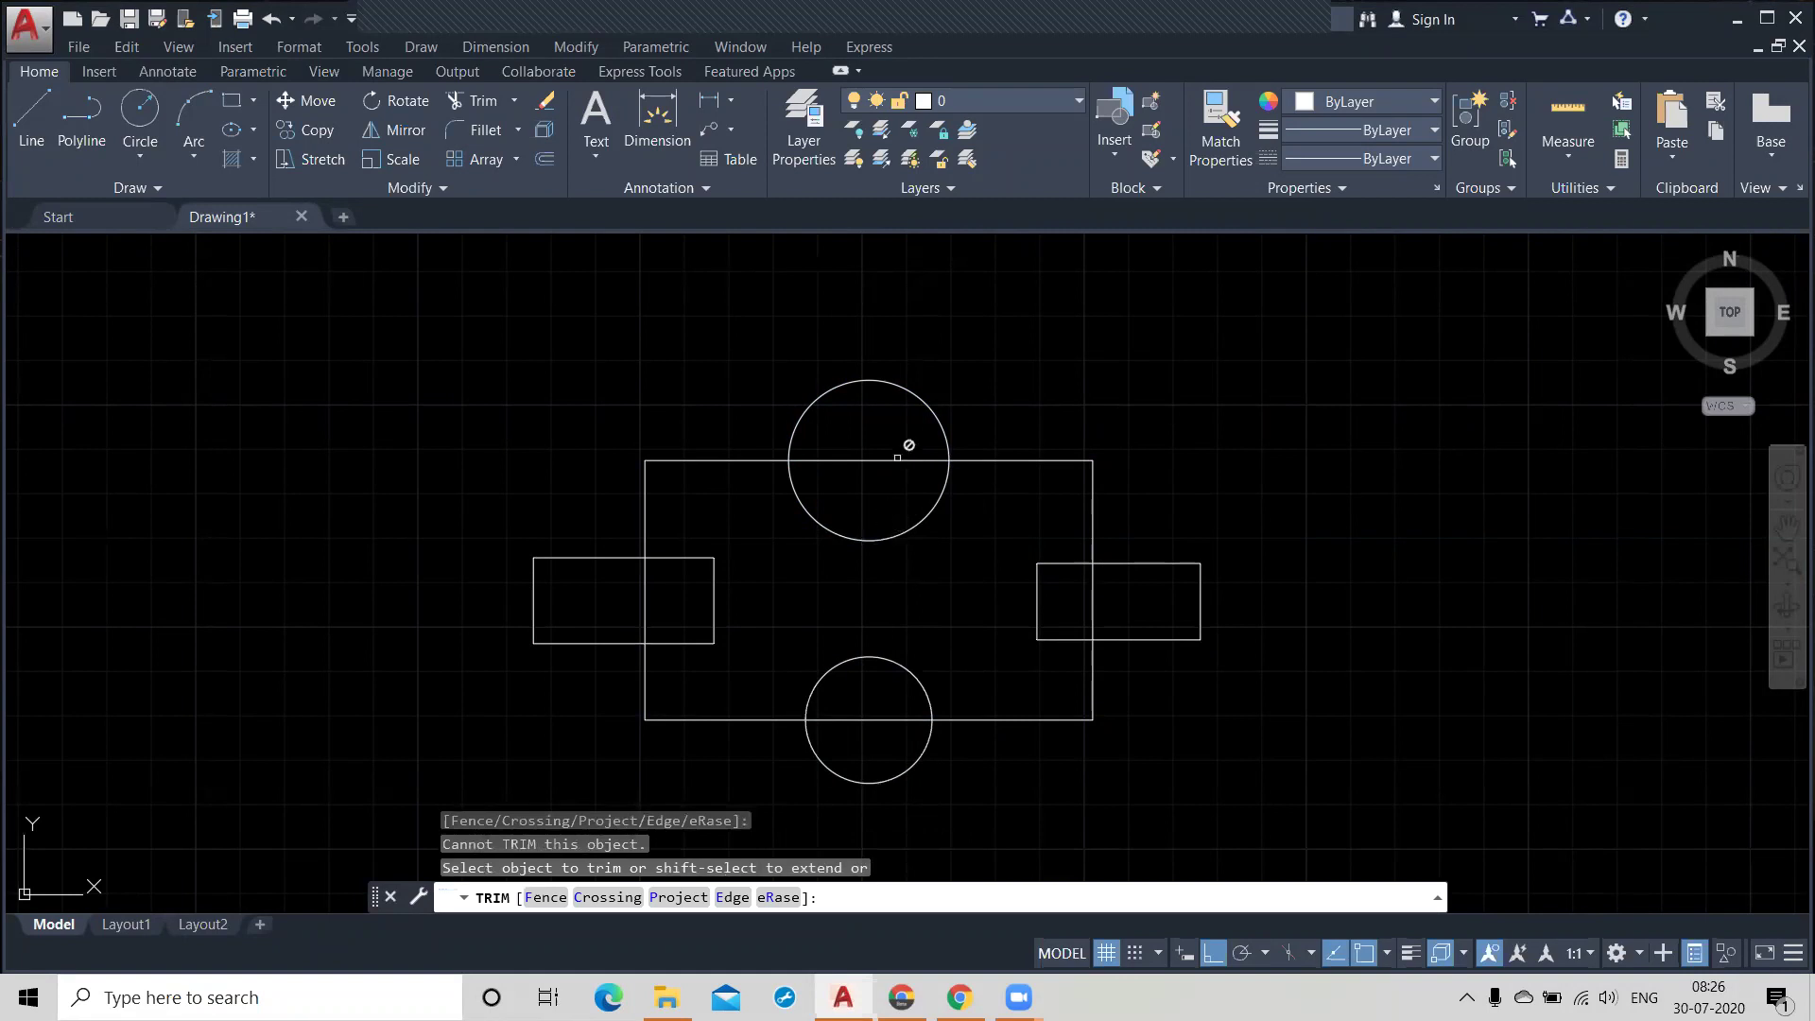
pyautogui.press('Escape')
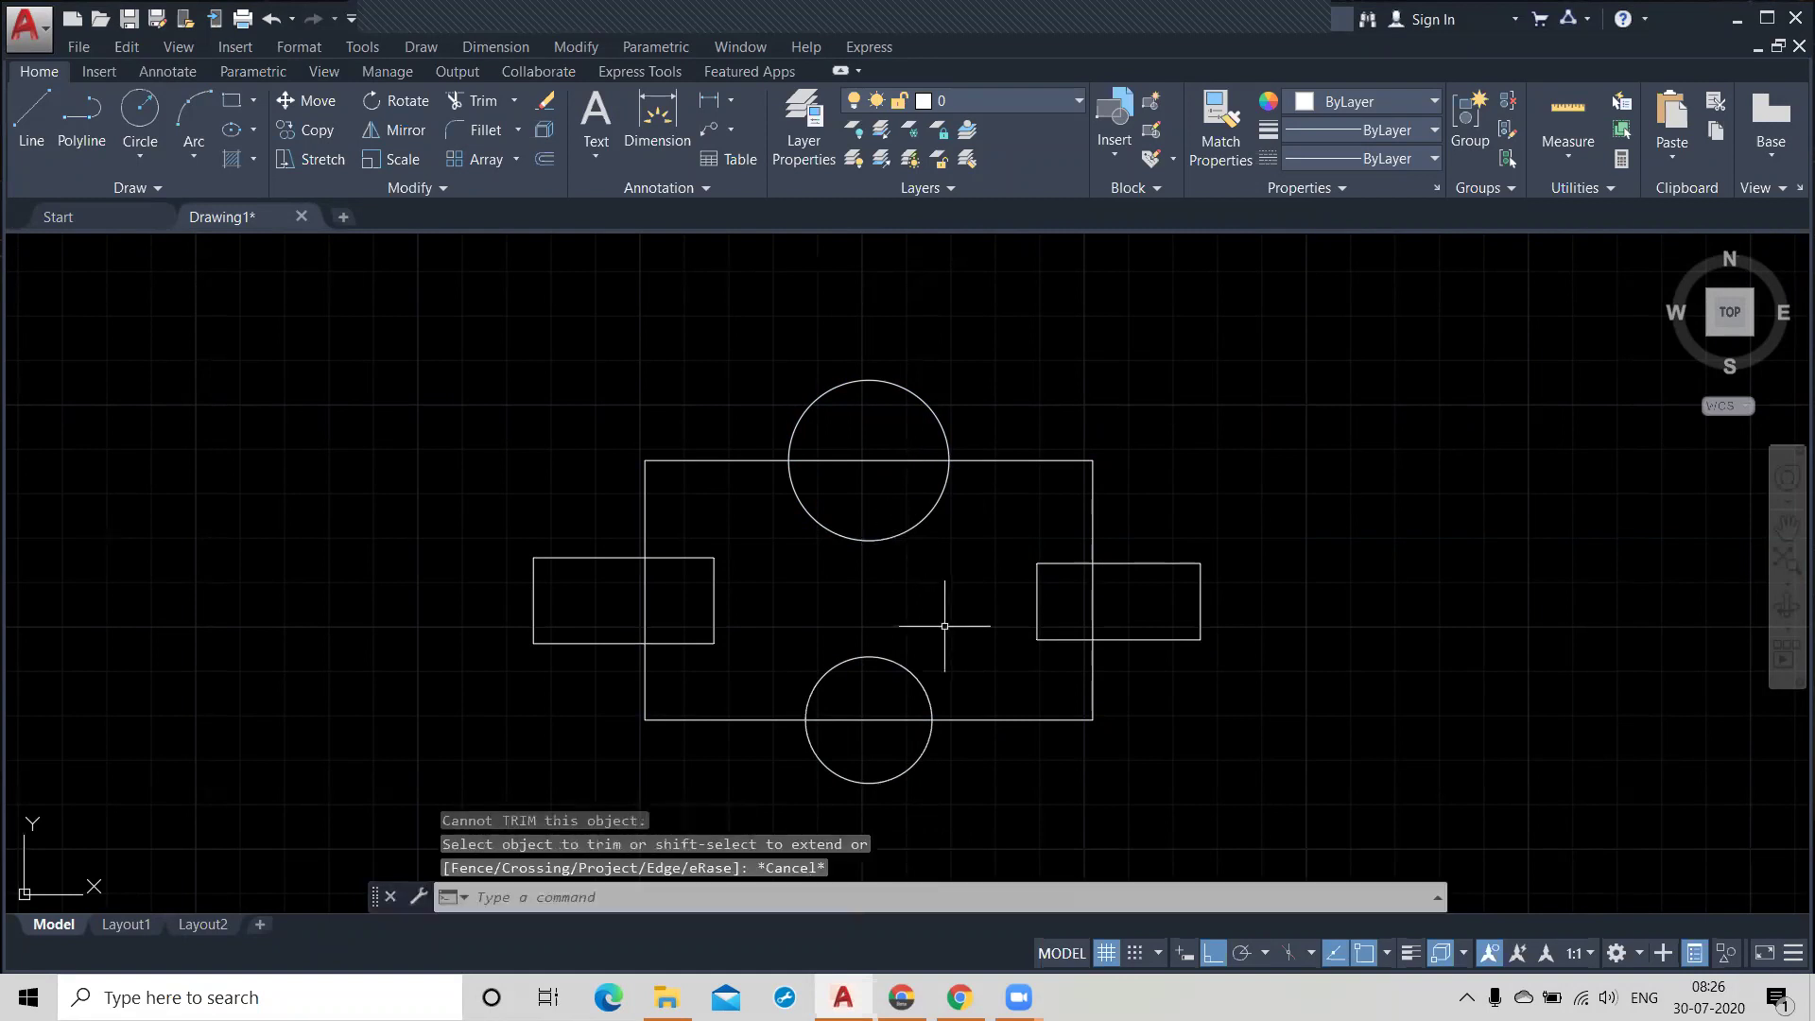
pyautogui.hotkey('ctrl', 'z')
pyautogui.hotkey('ctrl', 'z')
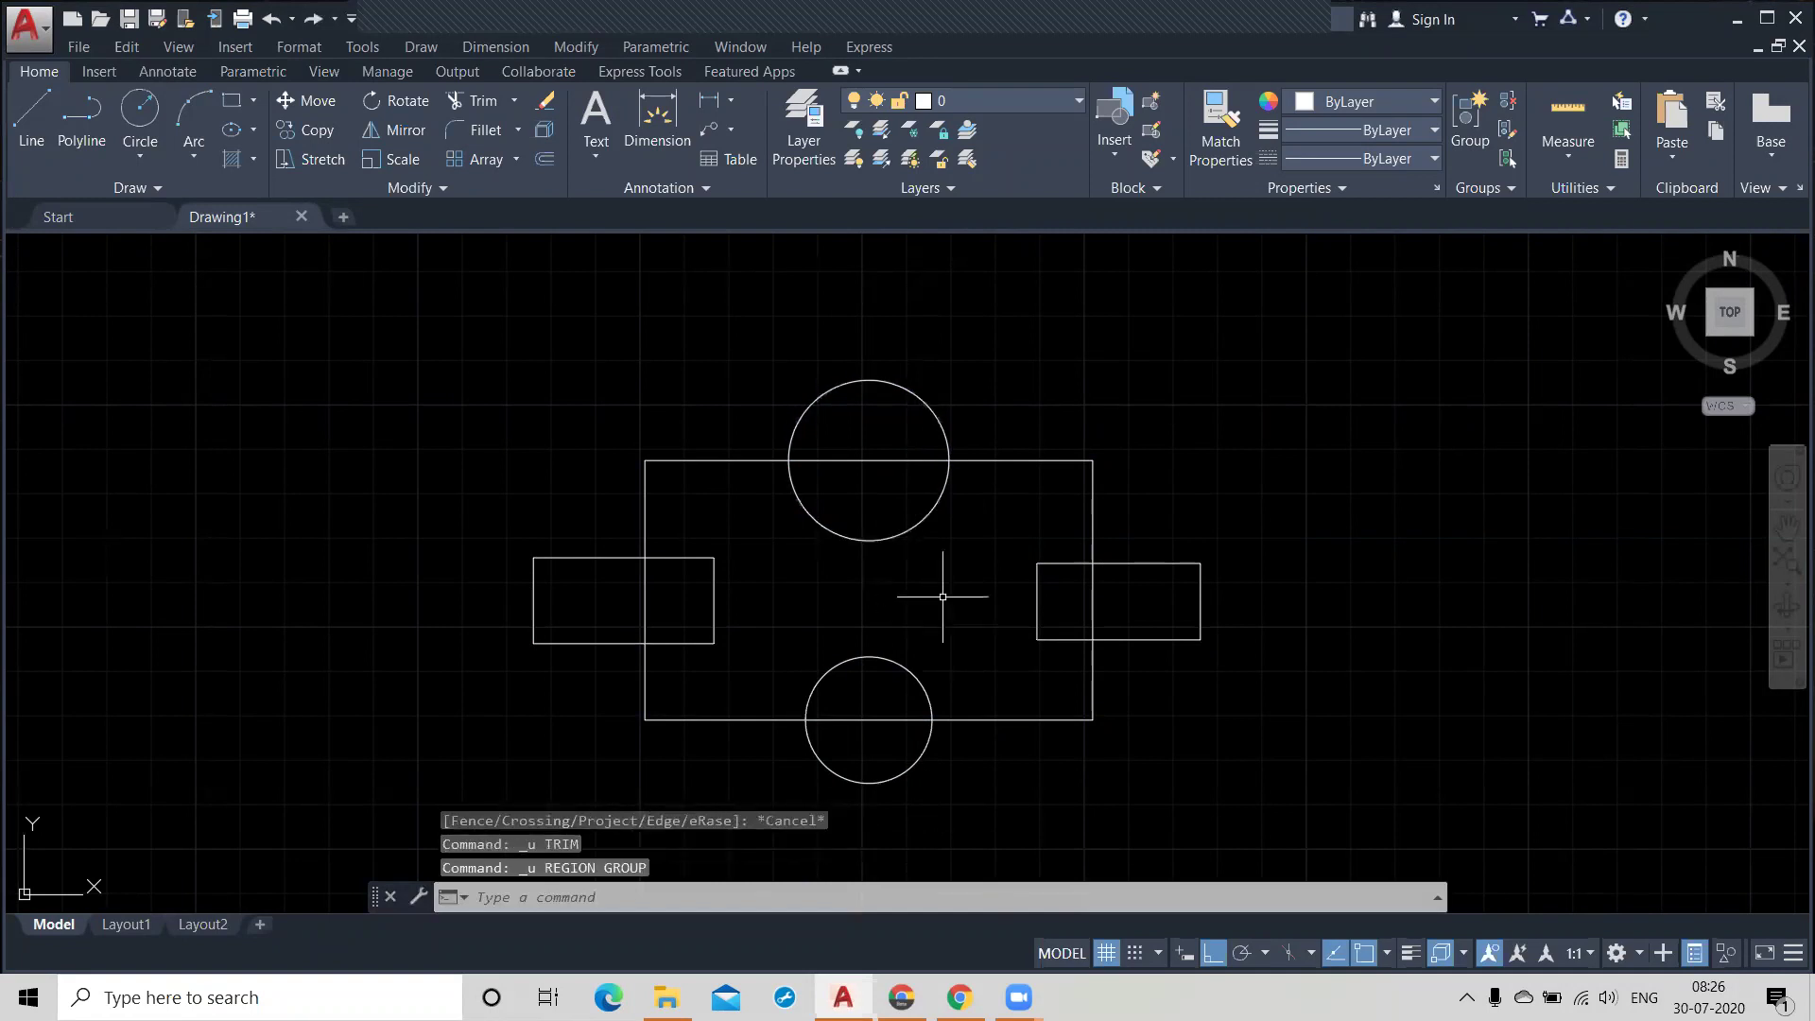
# Step: Trim the upper circle's arc inside the large rectangle and the rectangle's top edge inside the circle
pyautogui.write('tr')
pyautogui.press('Return')
pyautogui.click(892, 534)
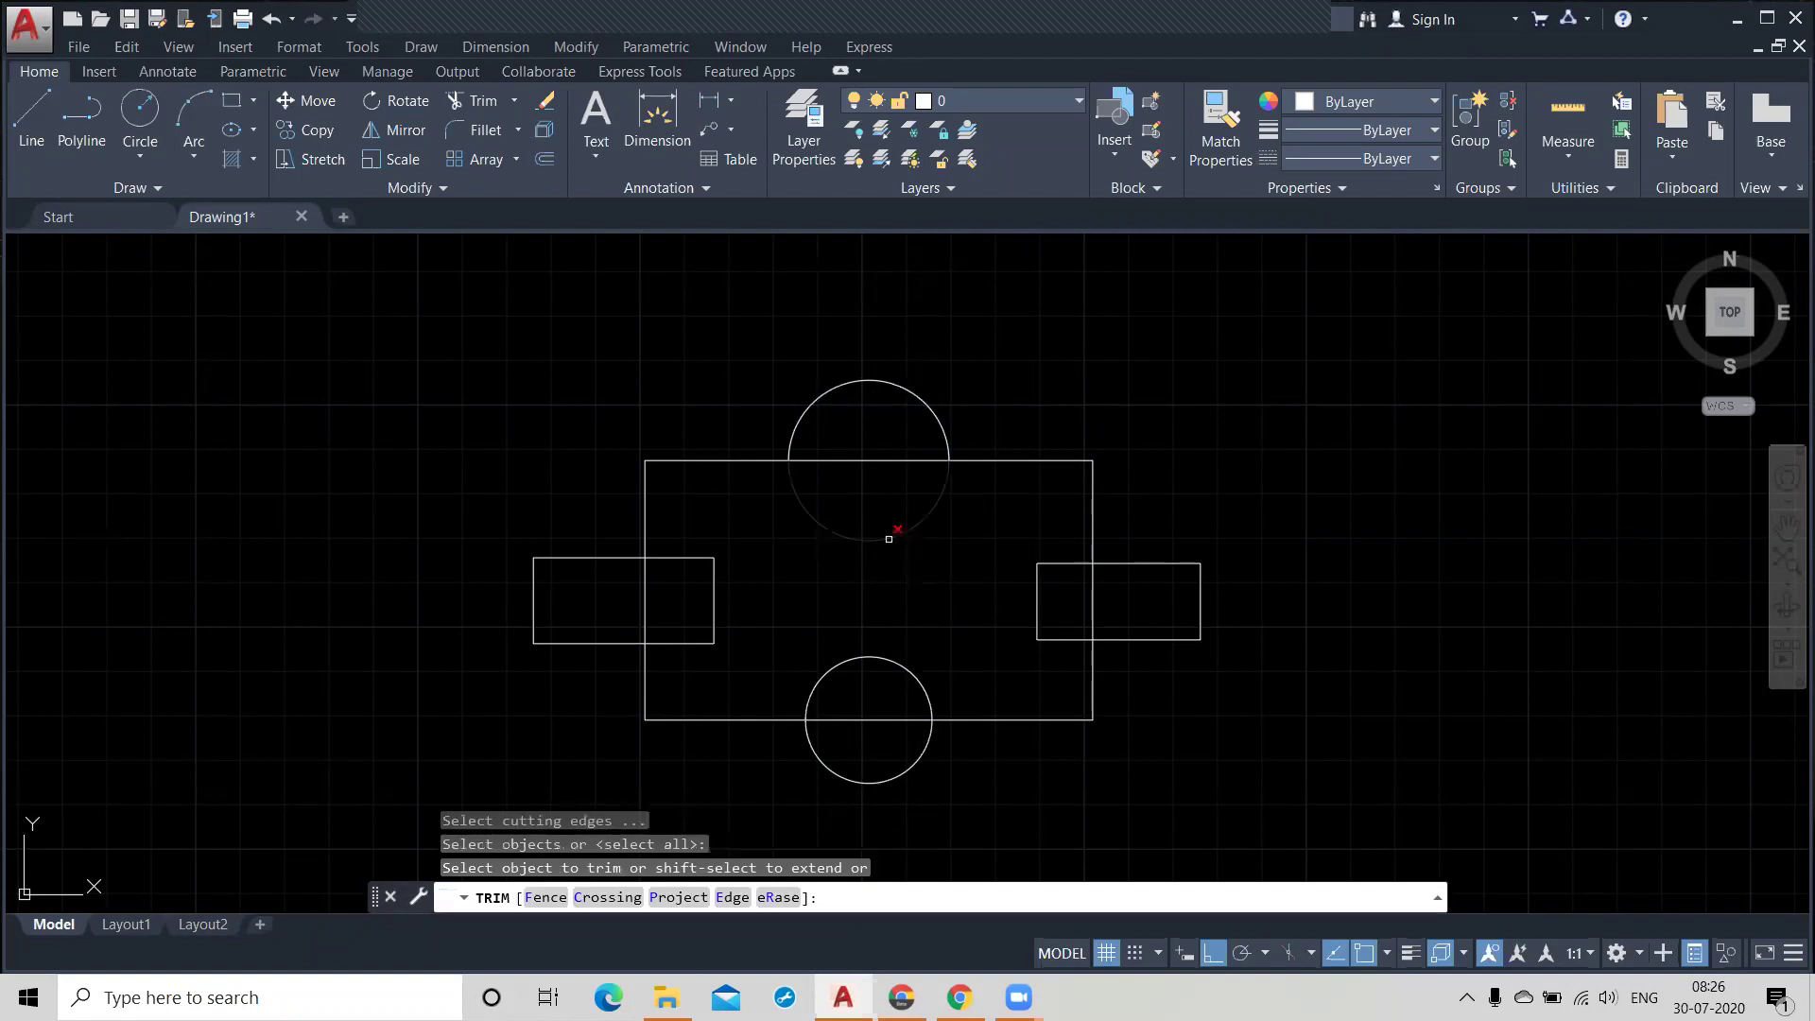
pyautogui.click(861, 465)
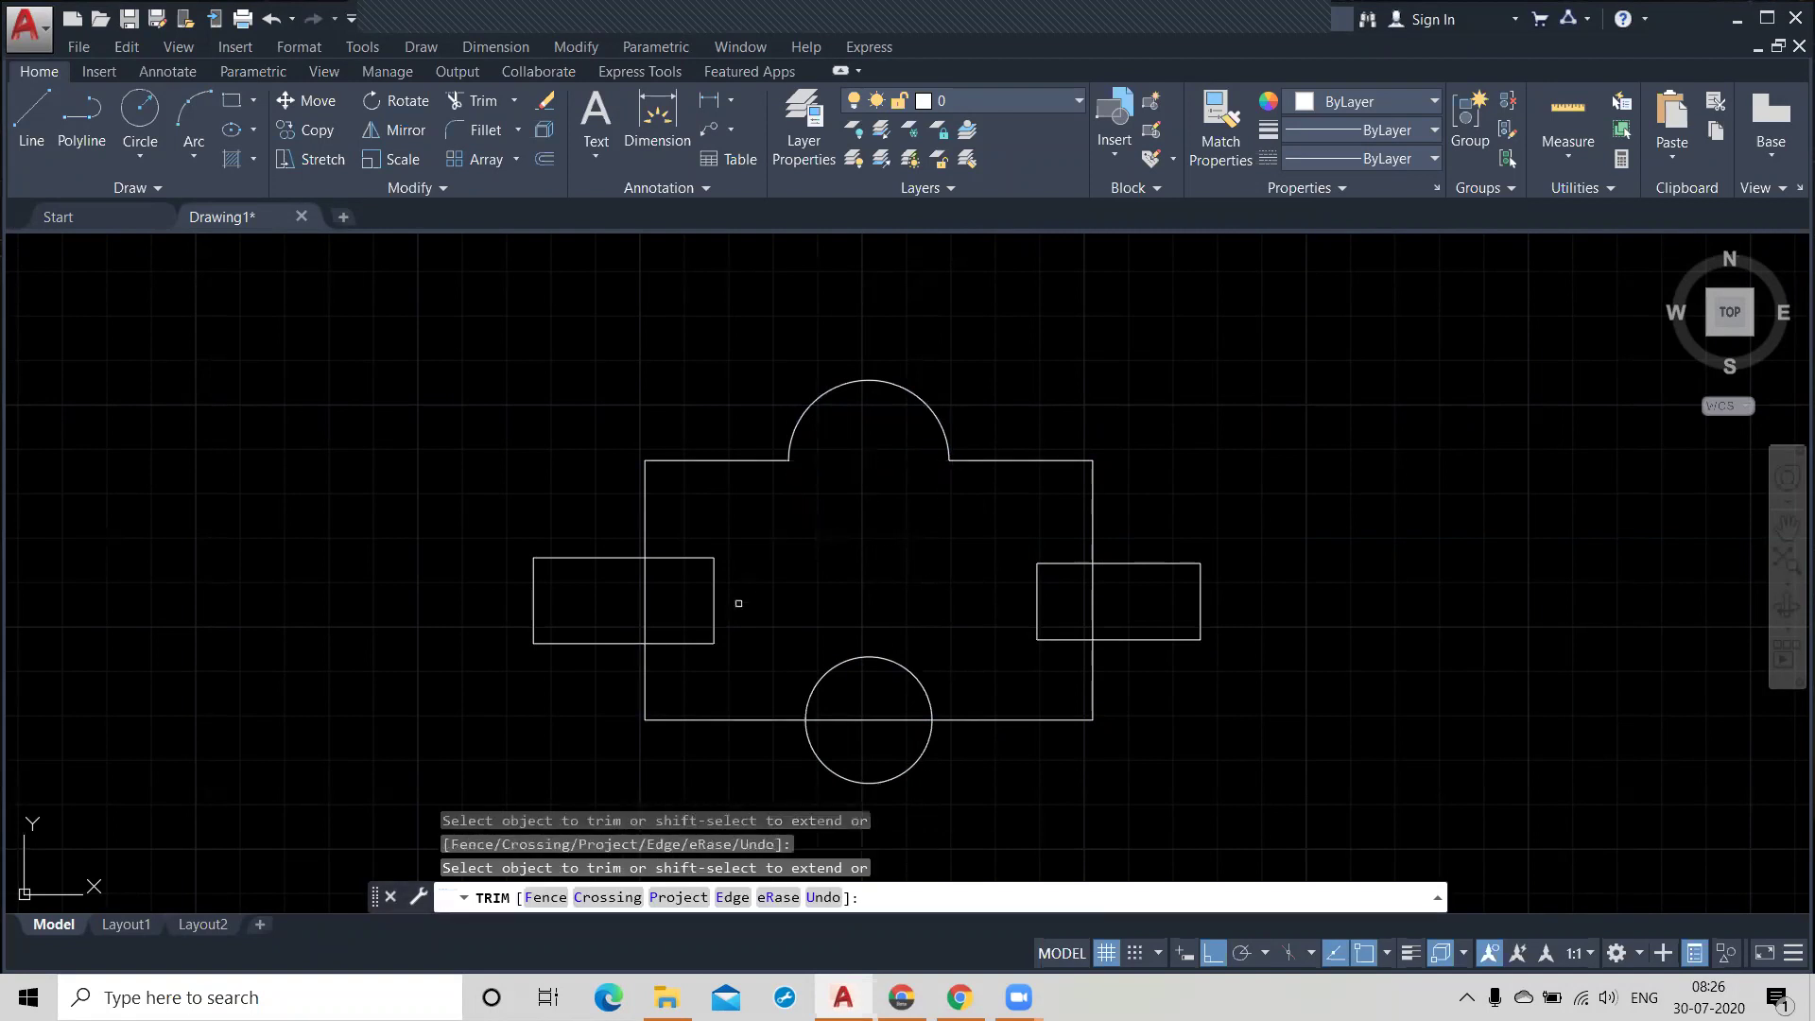
# Step: Trim the remaining overlaps of the two small rectangles and the lower circle with the large rectangle to leave one closed outline
pyautogui.click(714, 595)
pyautogui.click(705, 558)
pyautogui.click(700, 646)
pyautogui.moveTo(645, 597); pyautogui.dragTo(1046, 586)
pyautogui.click(1036, 591)
pyautogui.click(1053, 564)
pyautogui.click(1048, 639)
pyautogui.click(1093, 596)
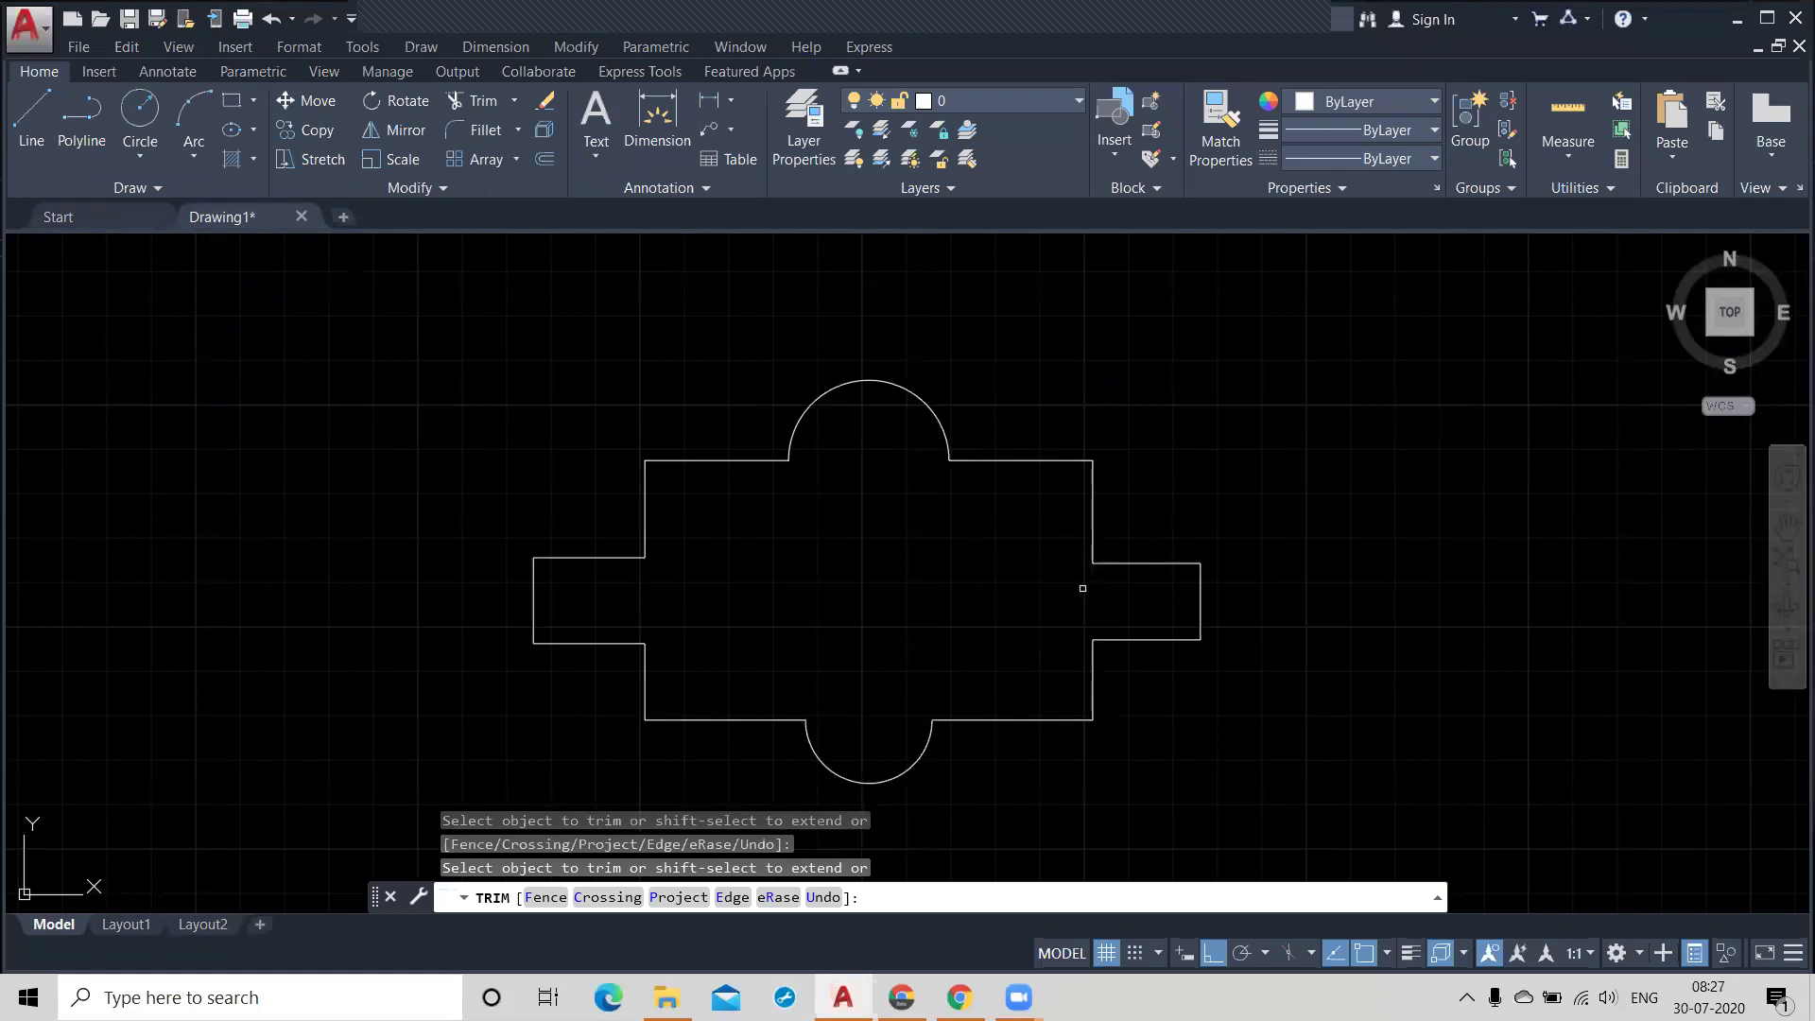
pyautogui.press('Escape')
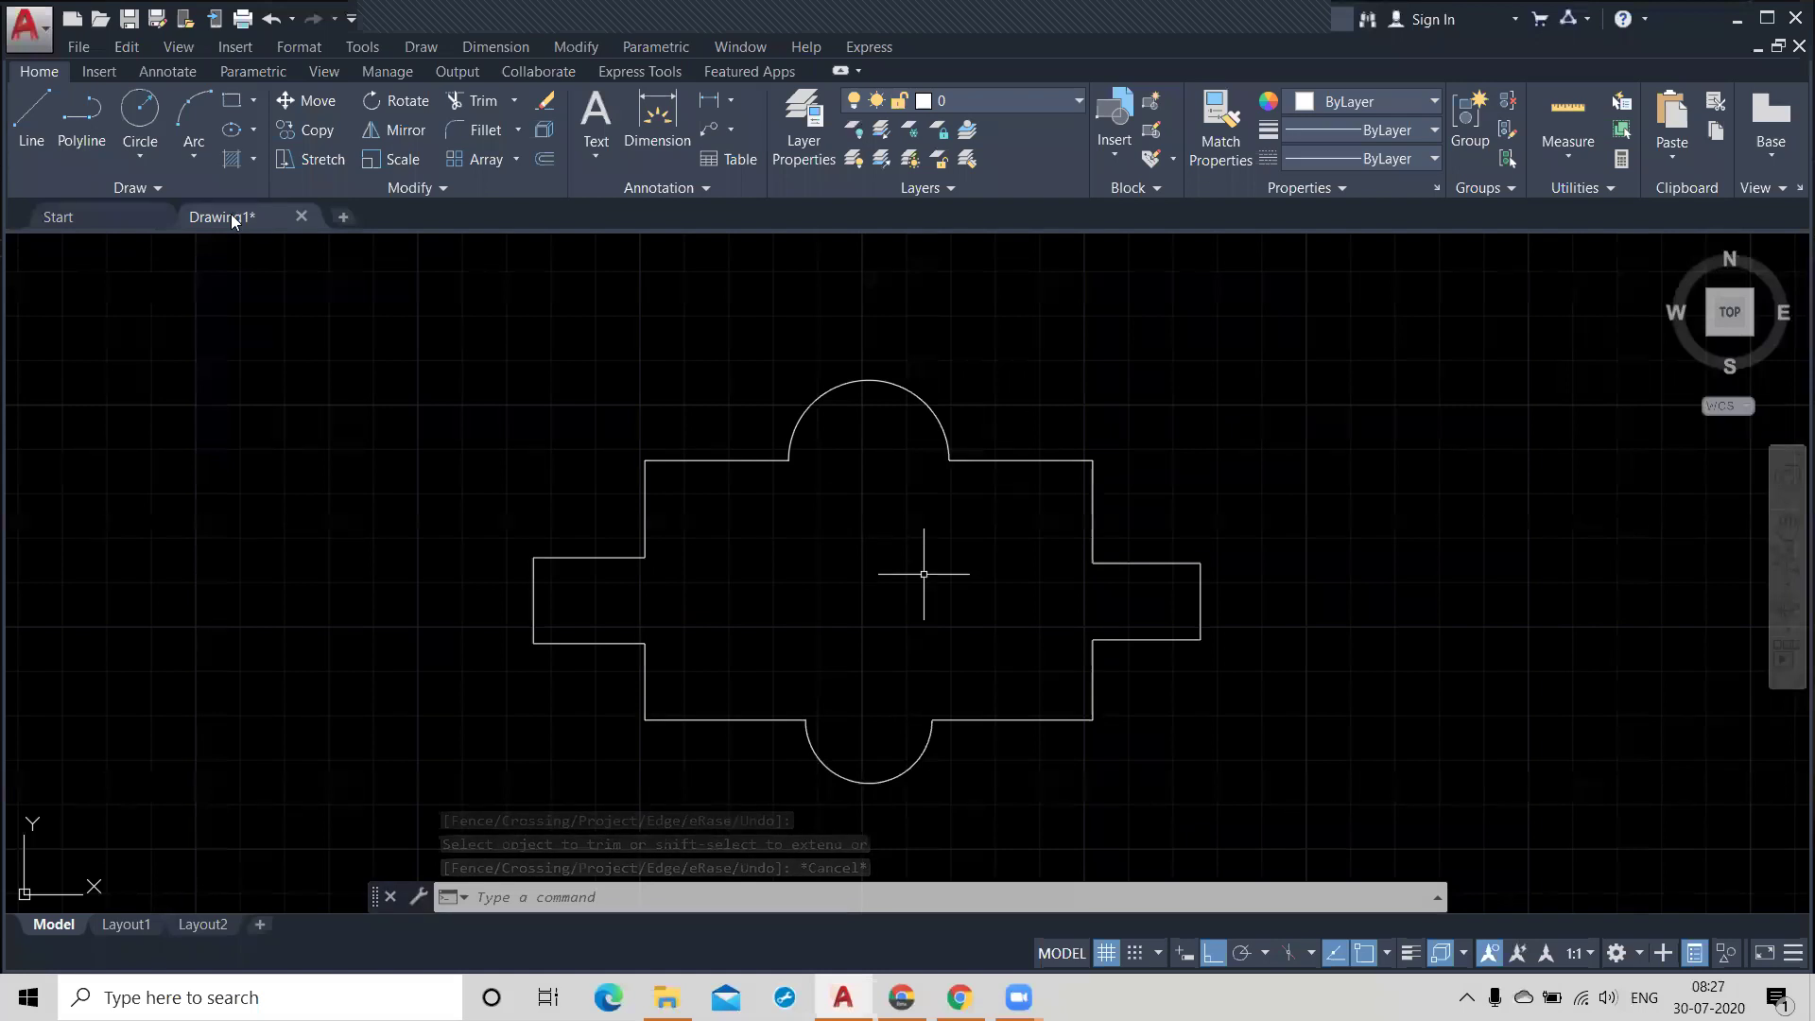
# Step: Convert the whole trimmed outline into a region
pyautogui.click(142, 189)
pyautogui.click(23, 245)
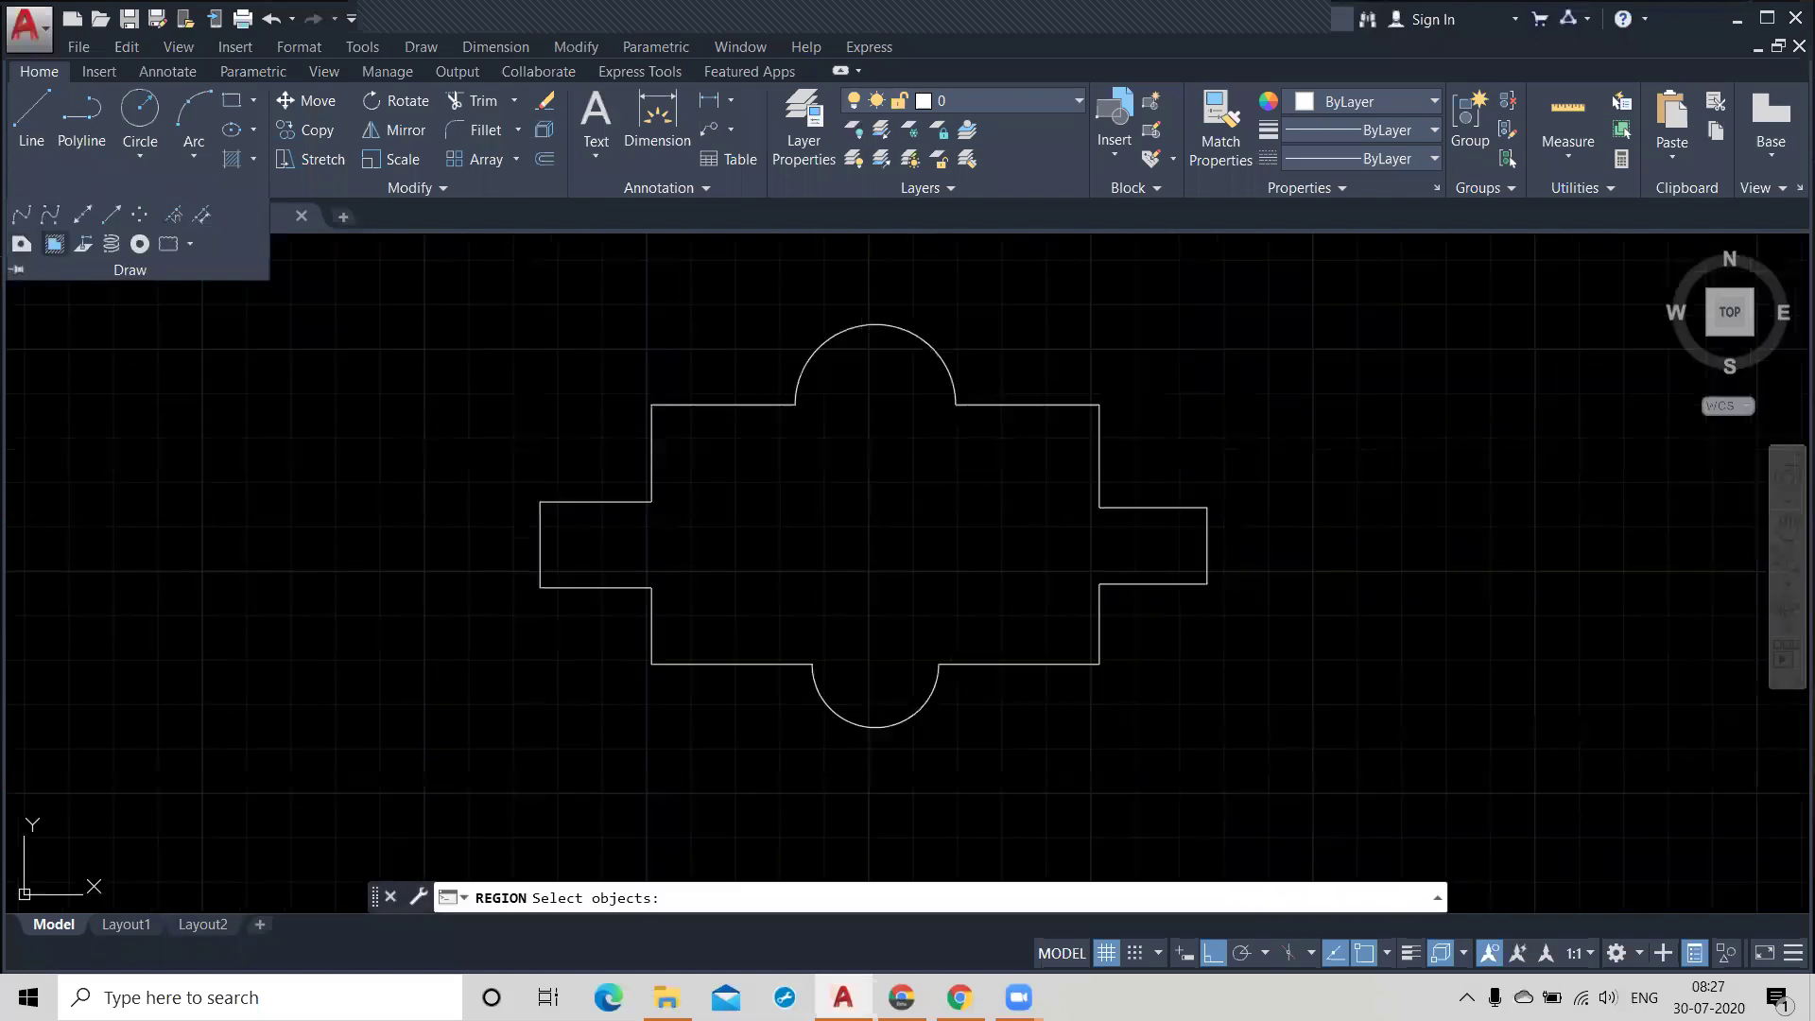
pyautogui.click(368, 279)
pyautogui.click(1337, 783)
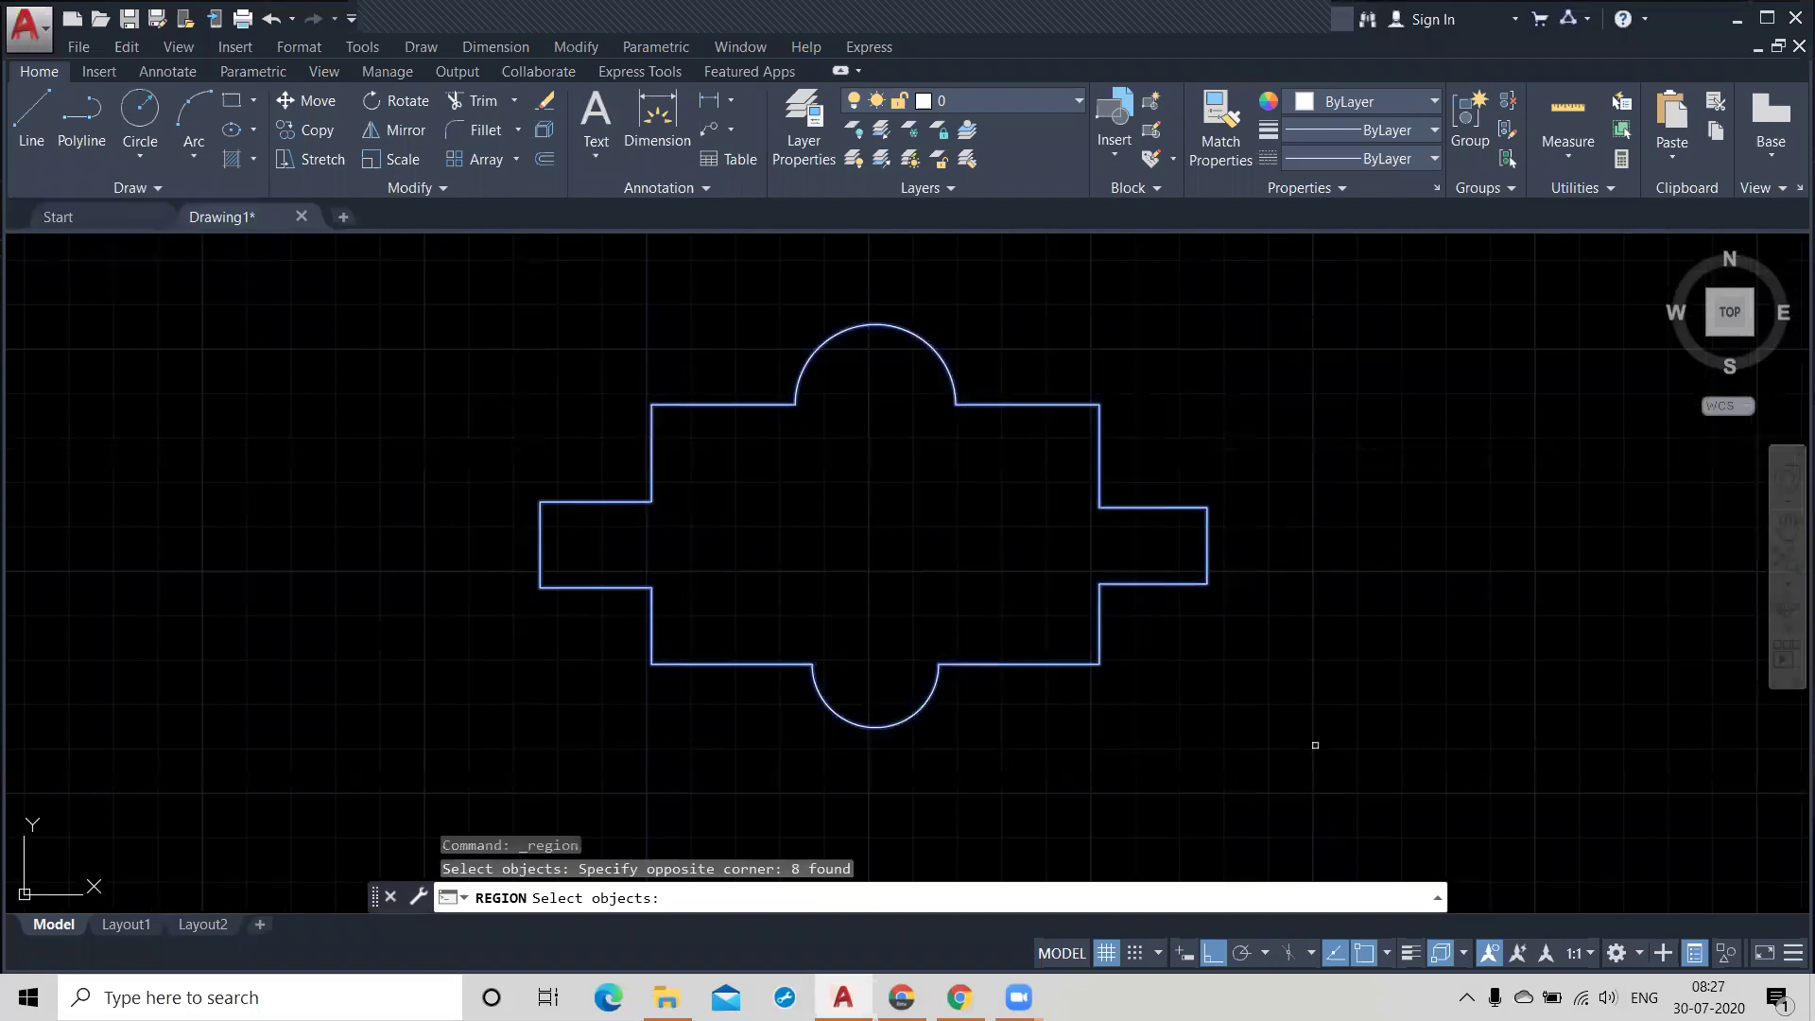
pyautogui.press('Return')
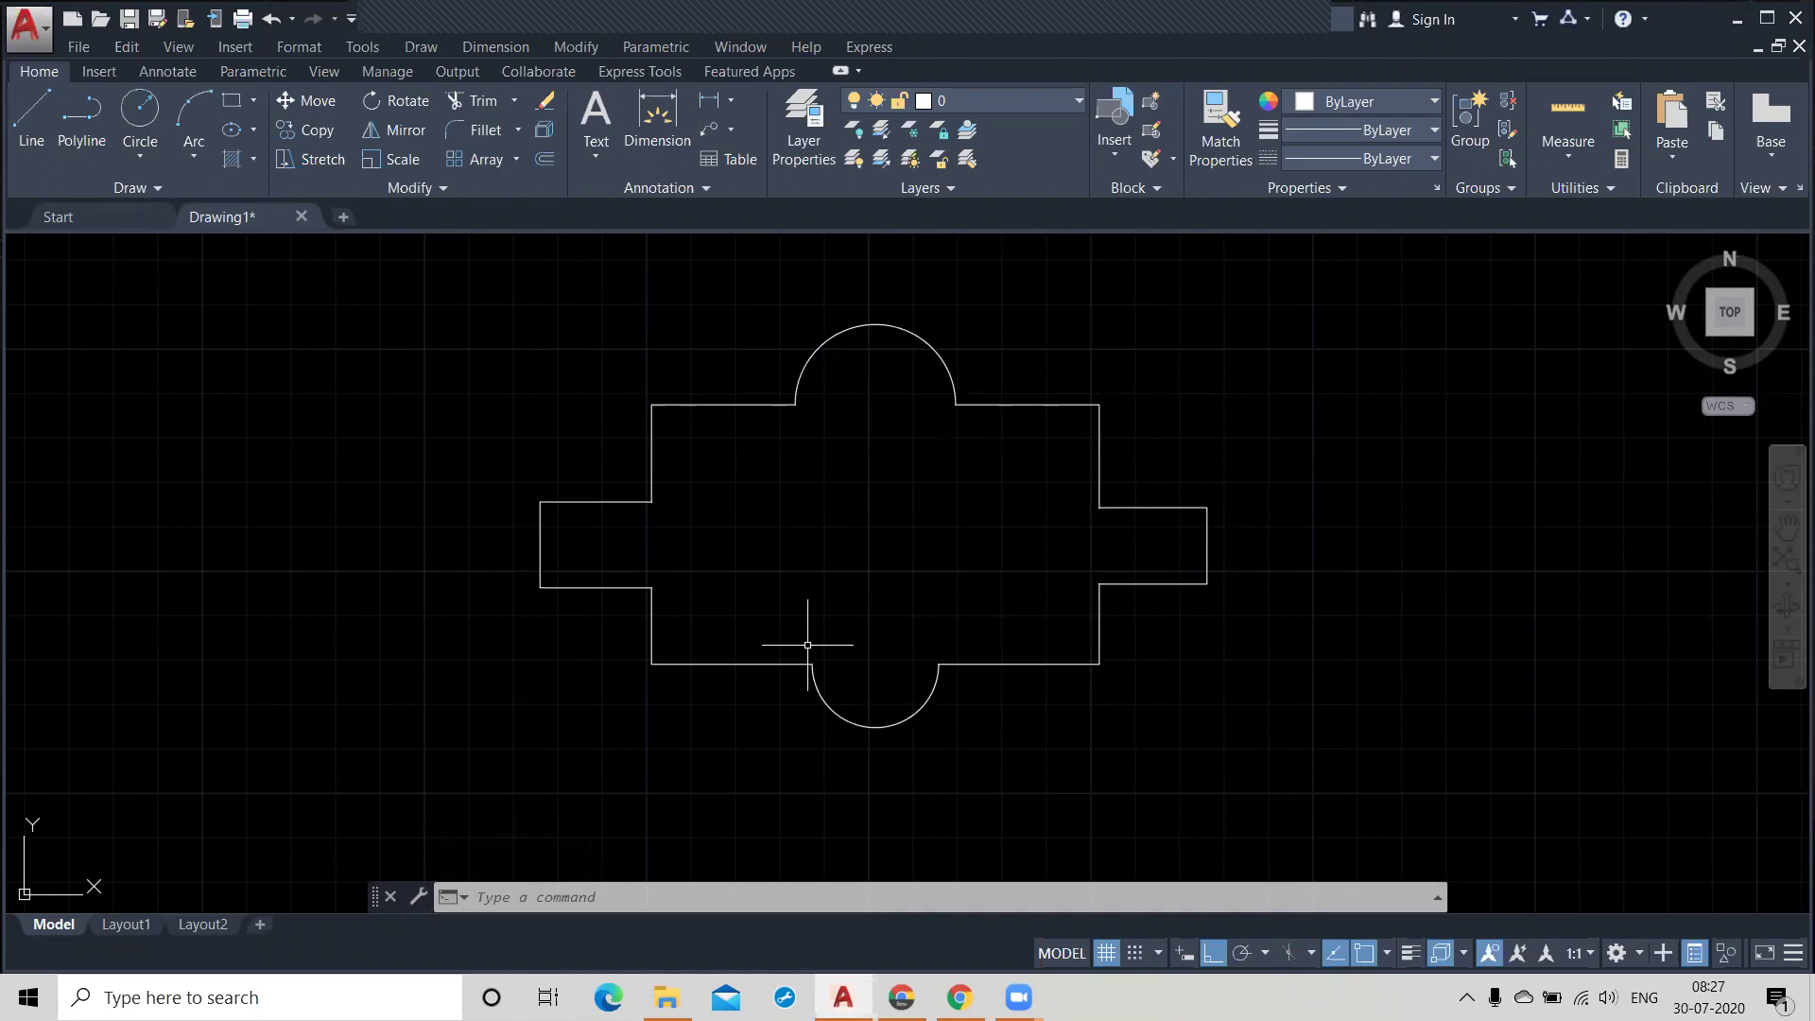
# Step: Select the converted outline to inspect its object type, dismiss its quick properties and clear the selection
pyautogui.click(1003, 659)
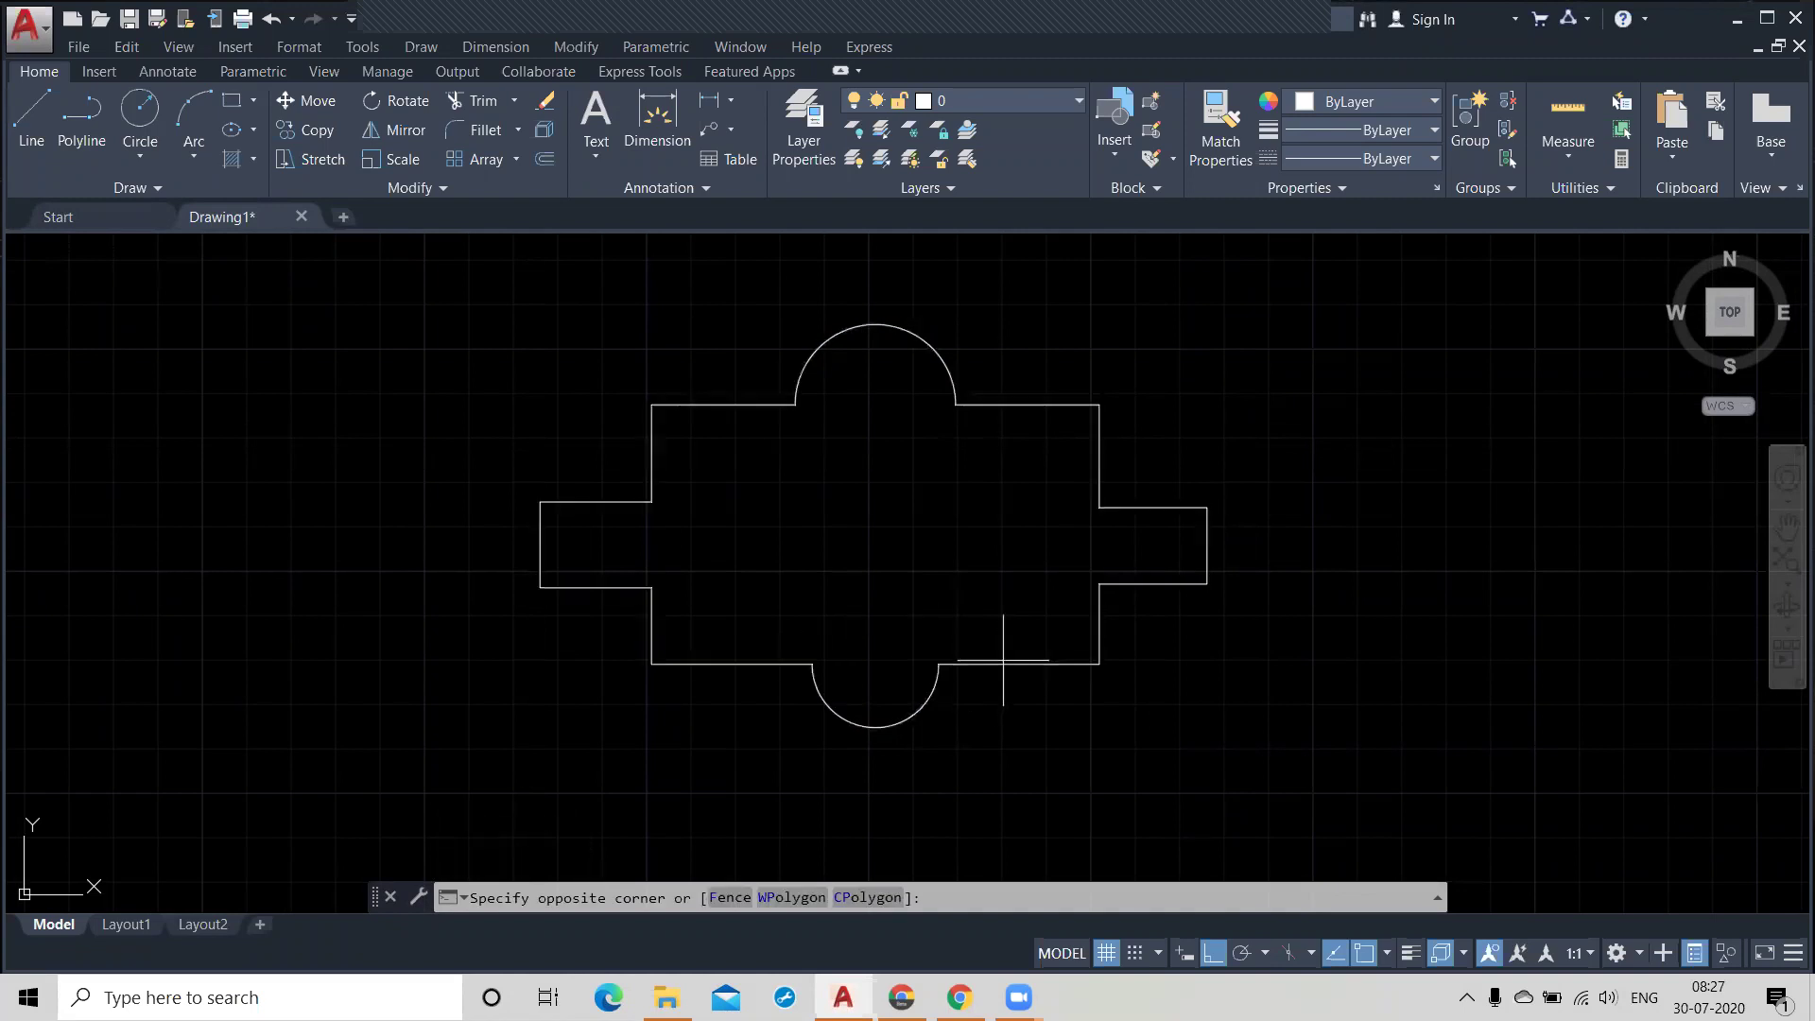
pyautogui.click(911, 629)
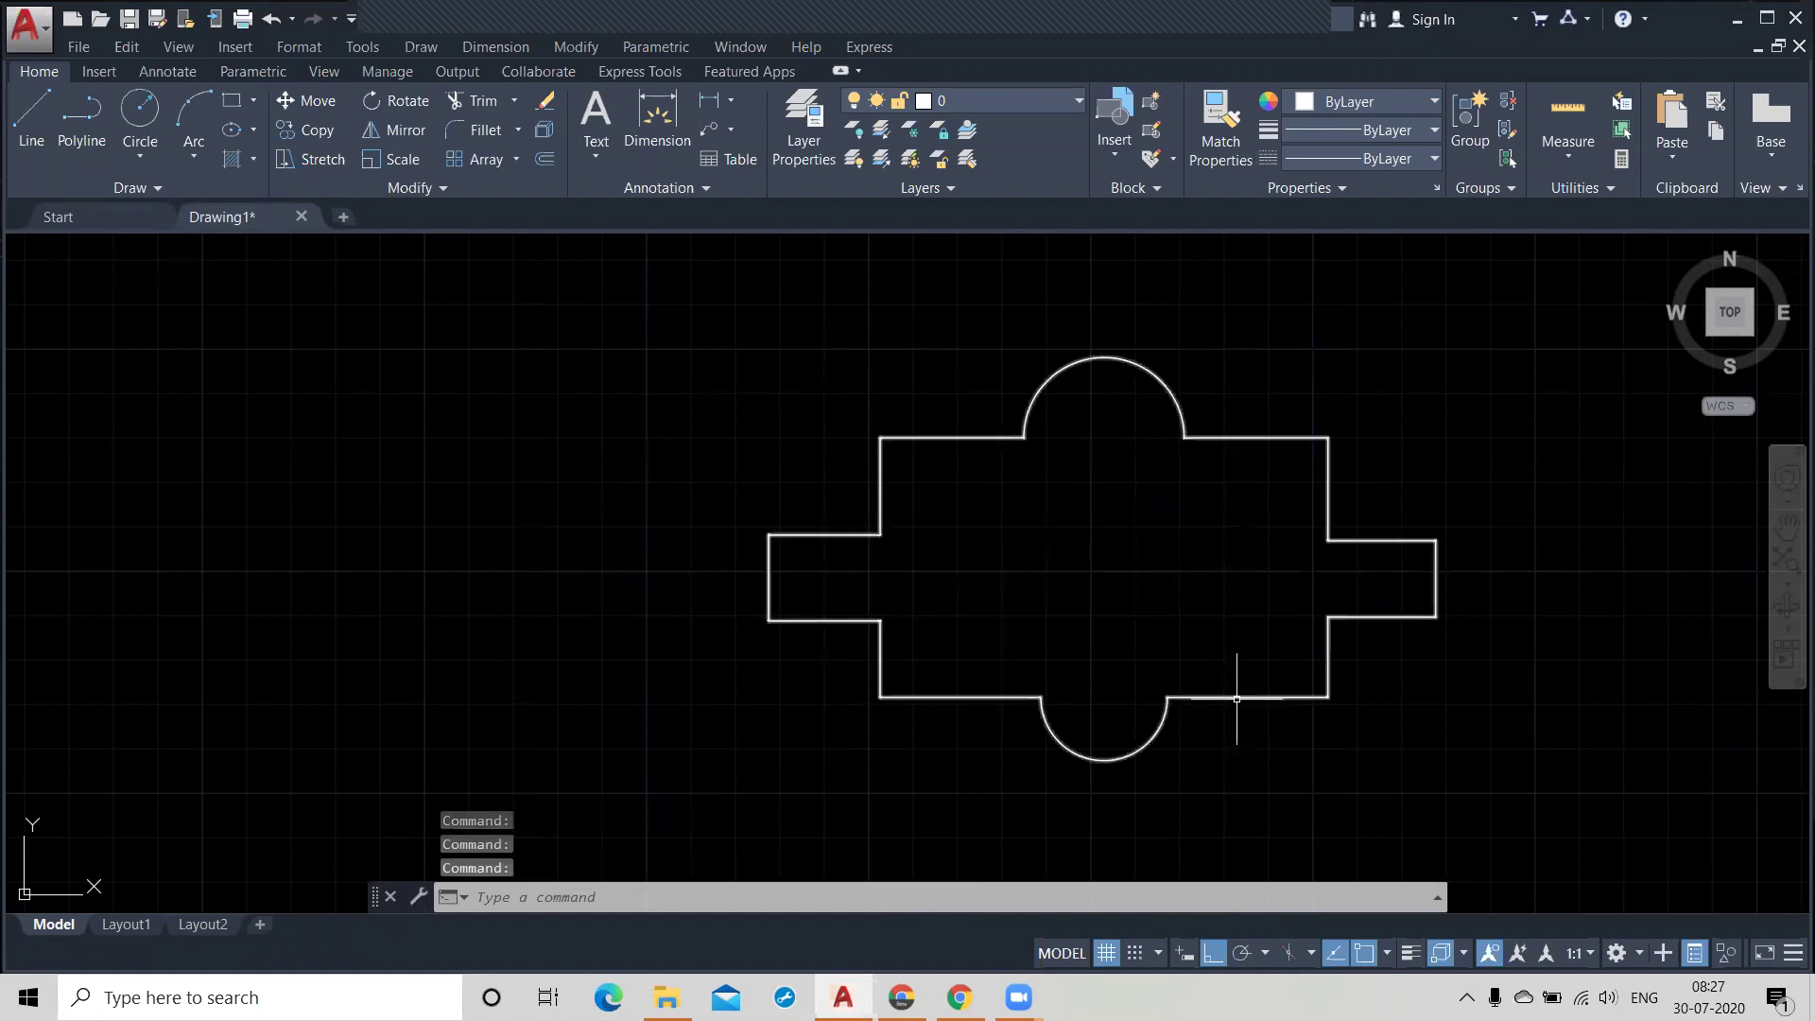
pyautogui.click(1238, 698)
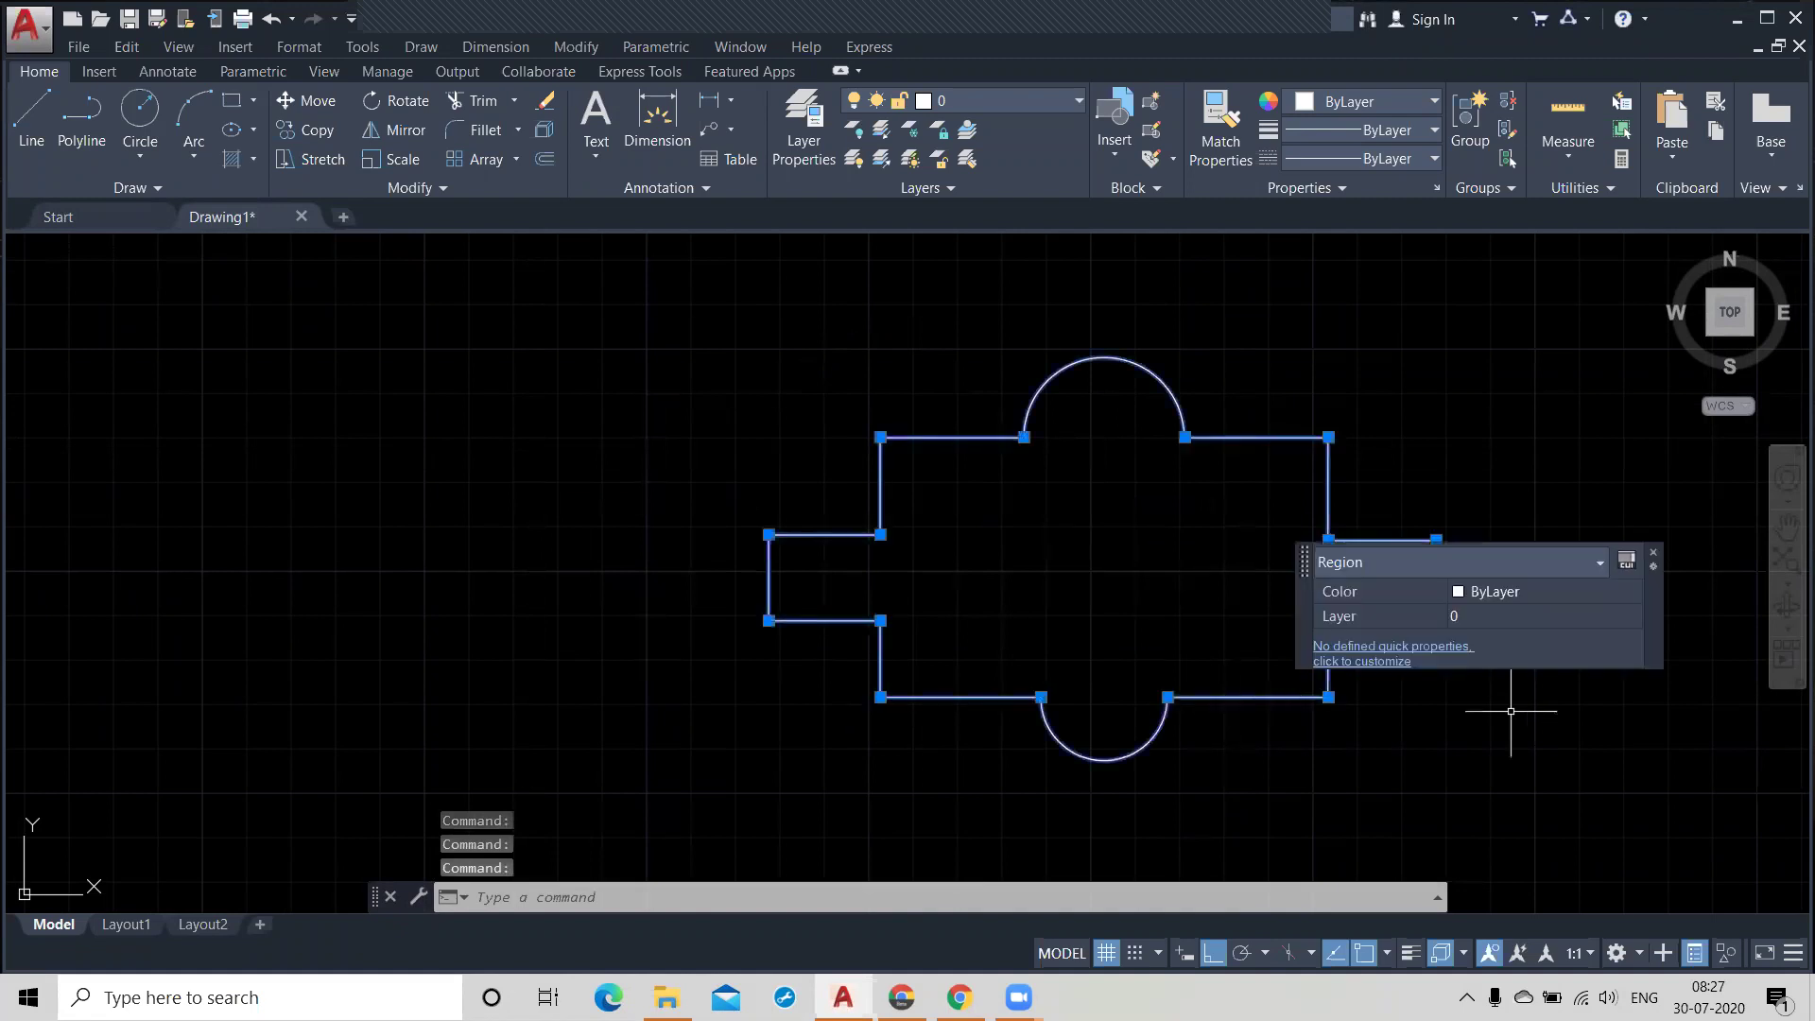
pyautogui.click(1654, 553)
pyautogui.moveTo(1553, 717)
pyautogui.mouseDown(button='middle')
pyautogui.moveTo(1142, 708)
pyautogui.moveTo(991, 663)
pyautogui.mouseUp(button='middle')
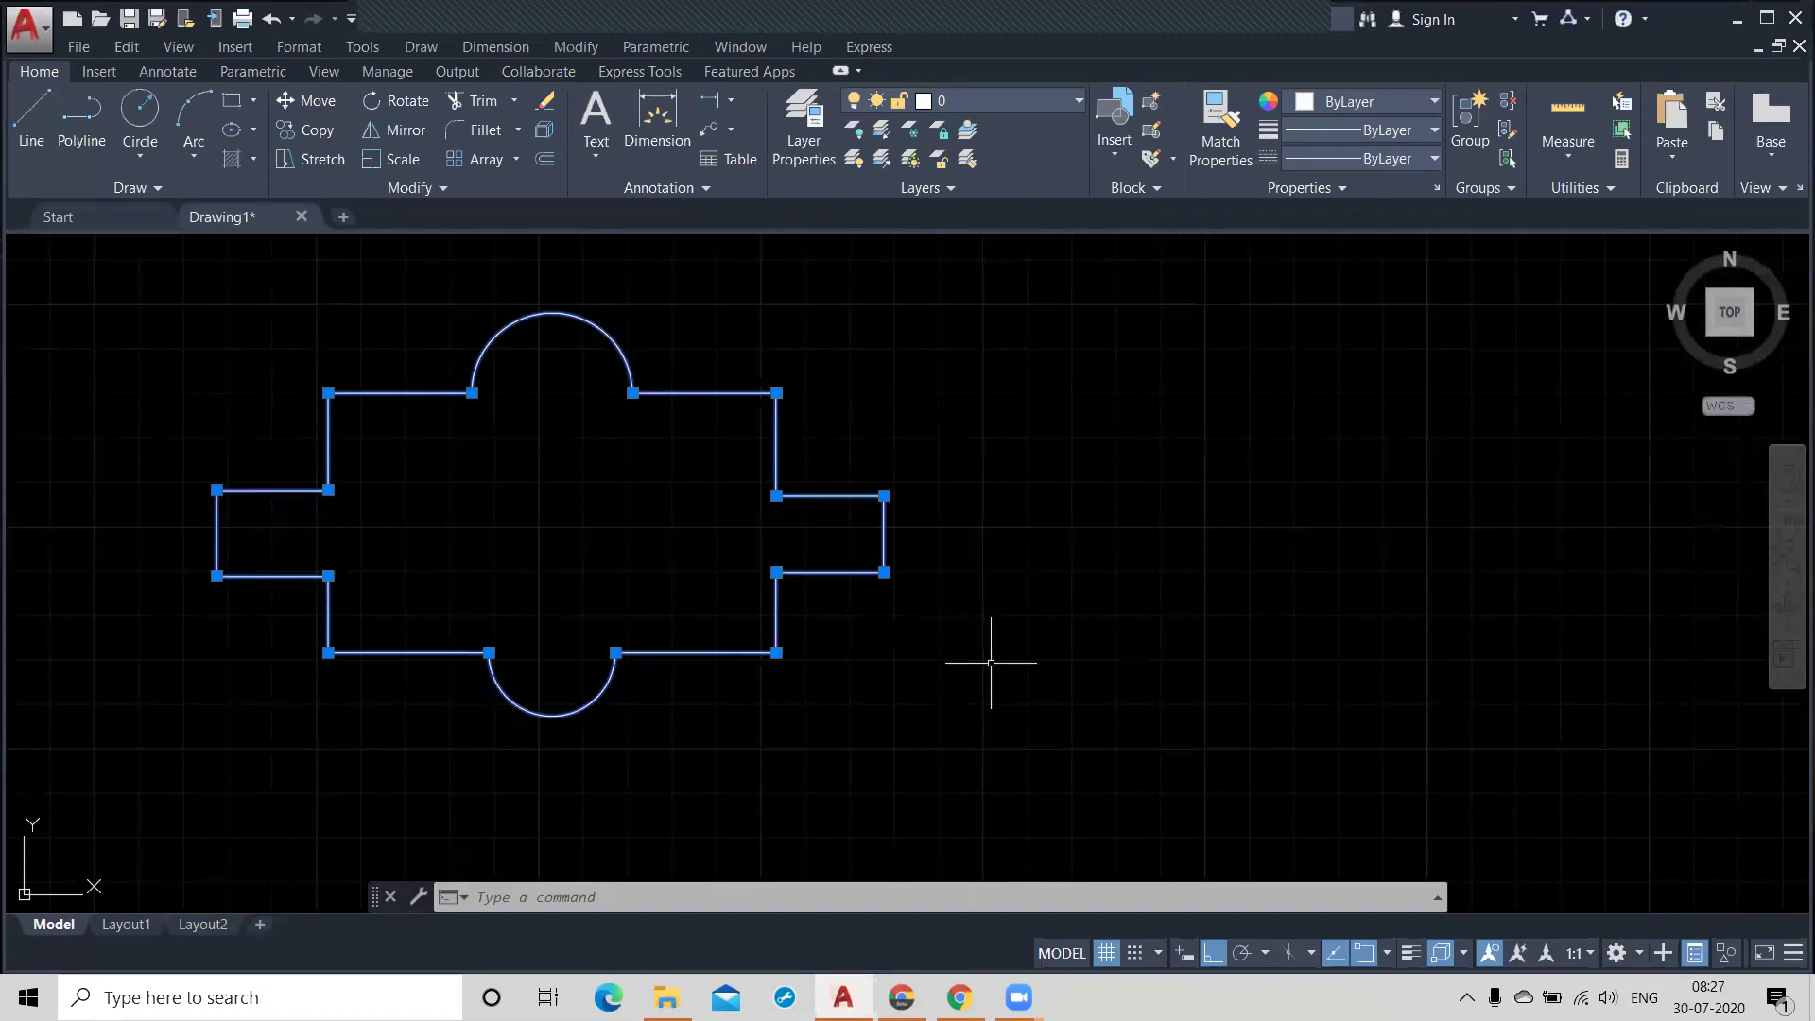
pyautogui.press('Escape')
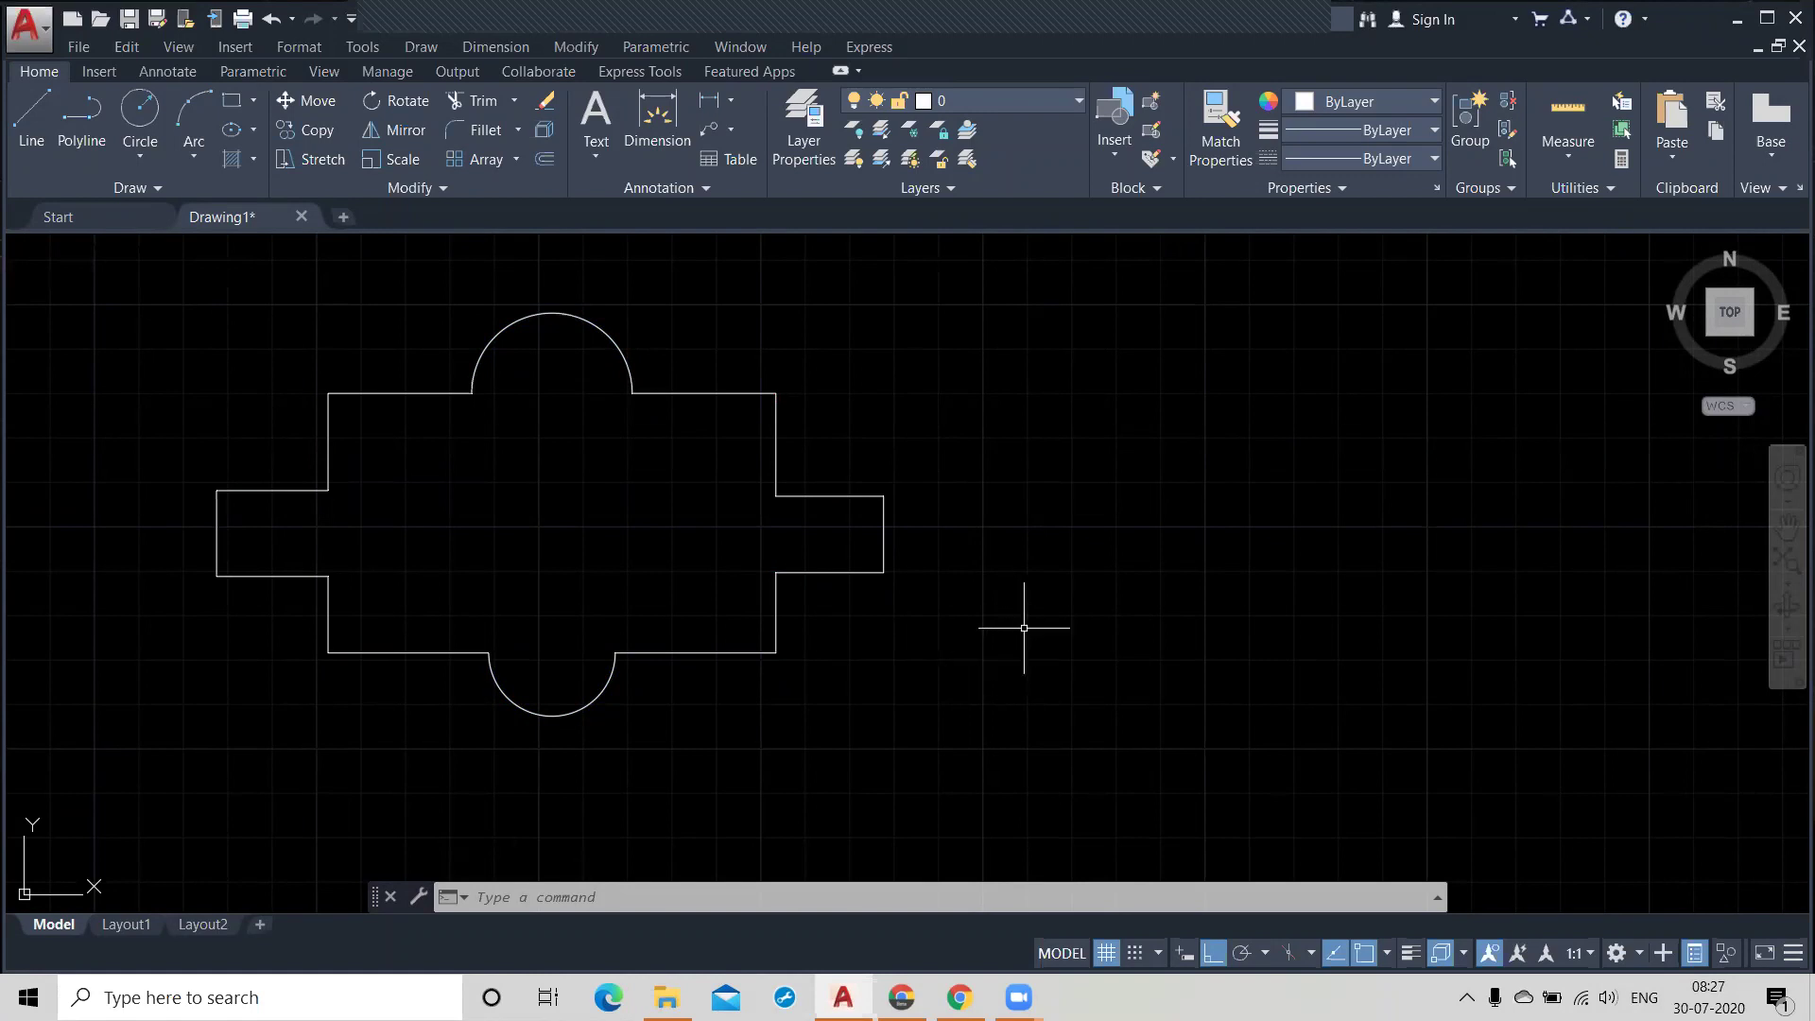
# Step: Draw a large rectangle in the empty space beside the converted region
pyautogui.moveTo(1288, 615); pyautogui.dragTo(1227, 630, button='middle')
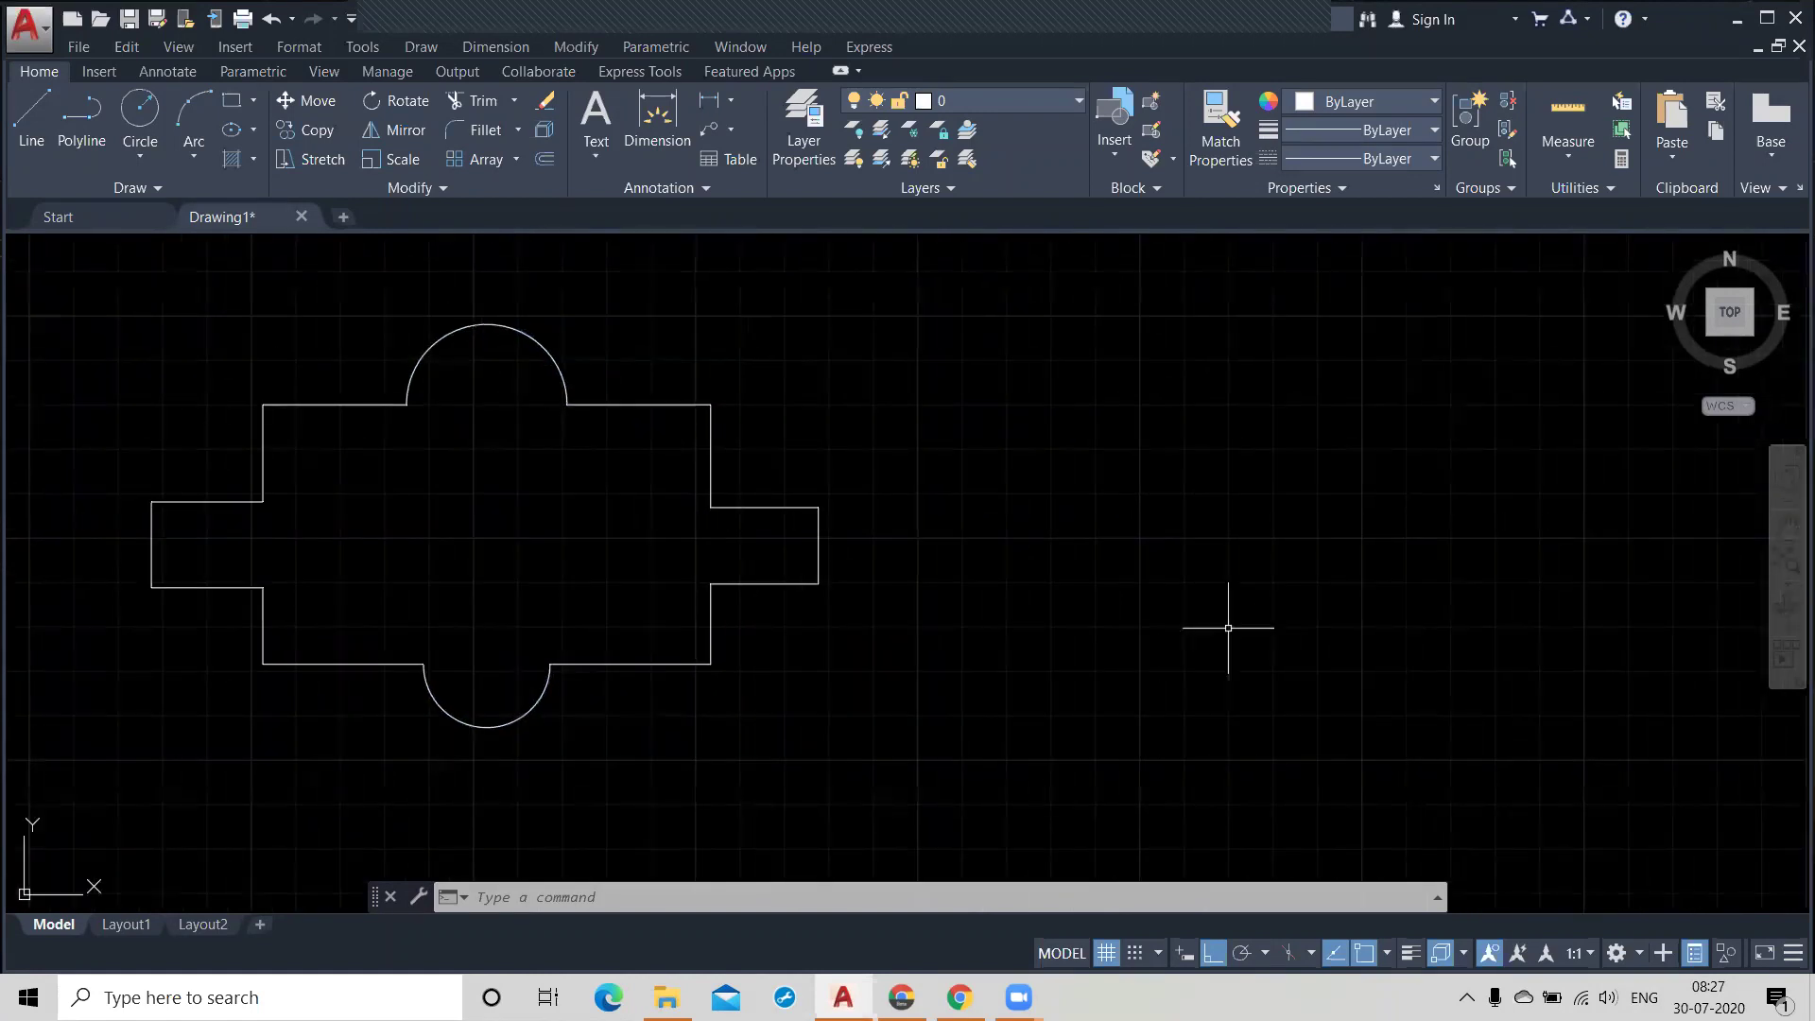
pyautogui.moveTo(1345, 616); pyautogui.dragTo(1208, 626, button='middle')
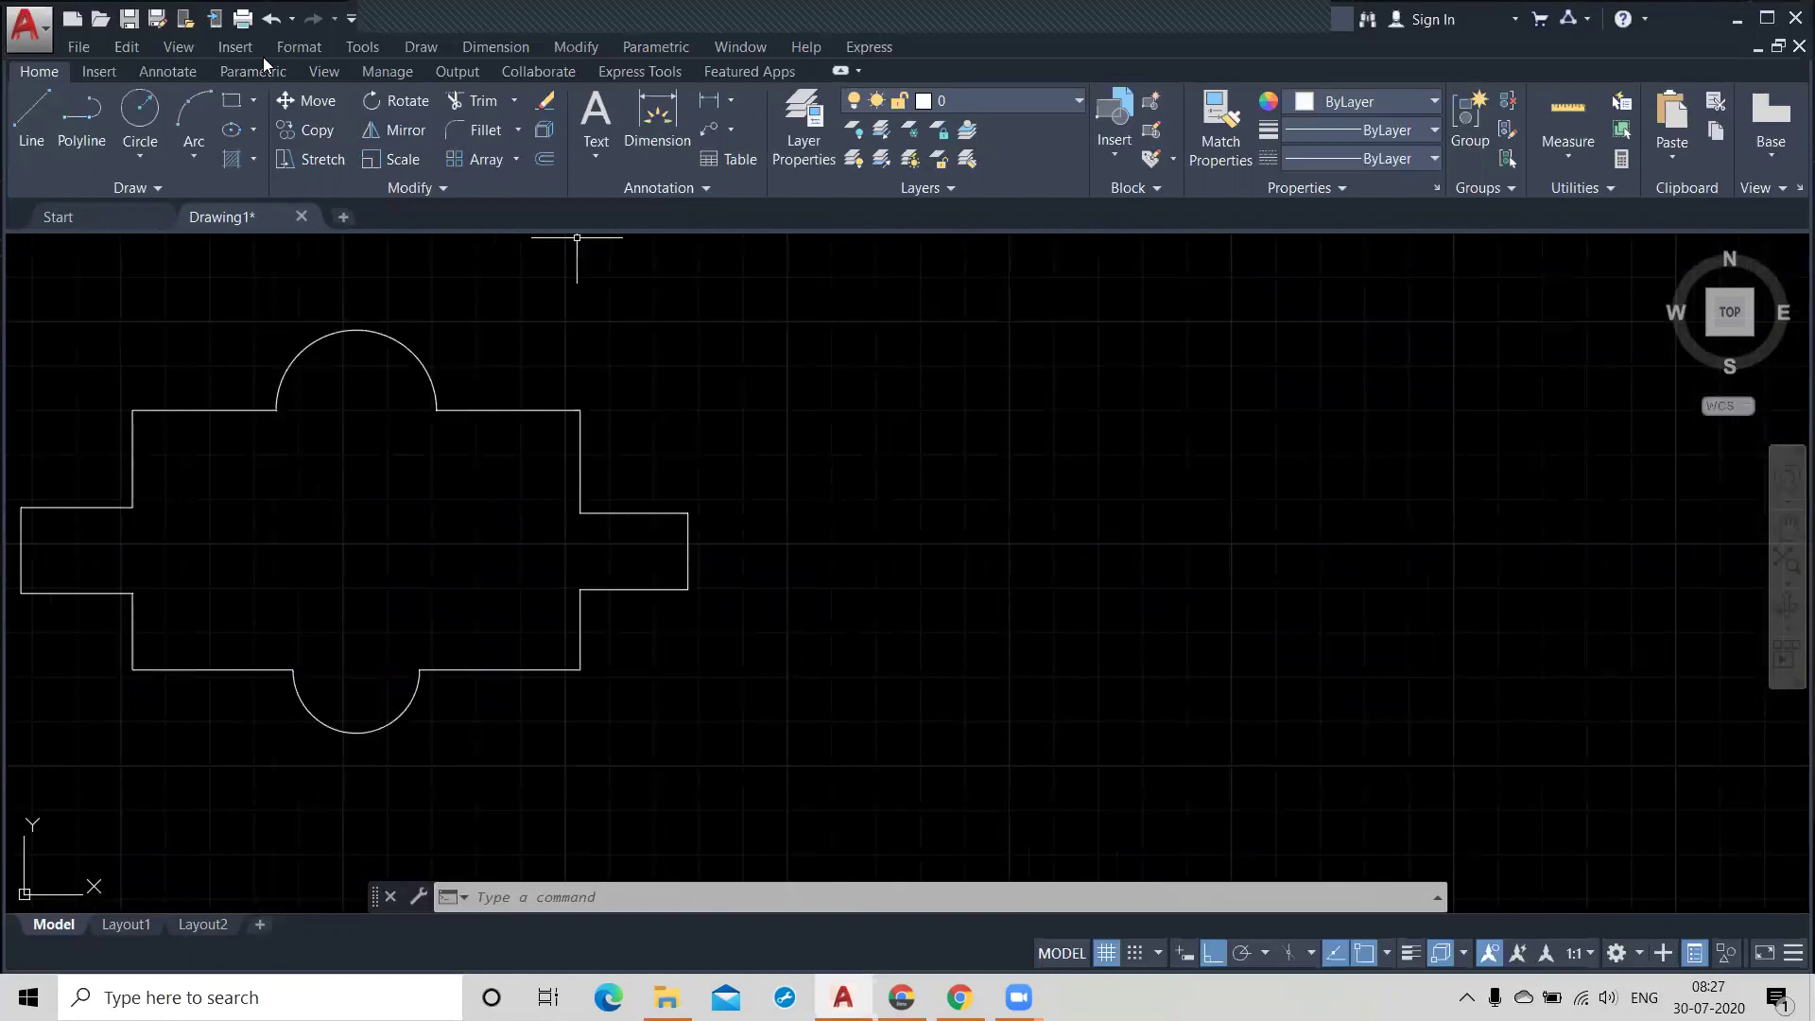
pyautogui.click(232, 100)
pyautogui.click(949, 375)
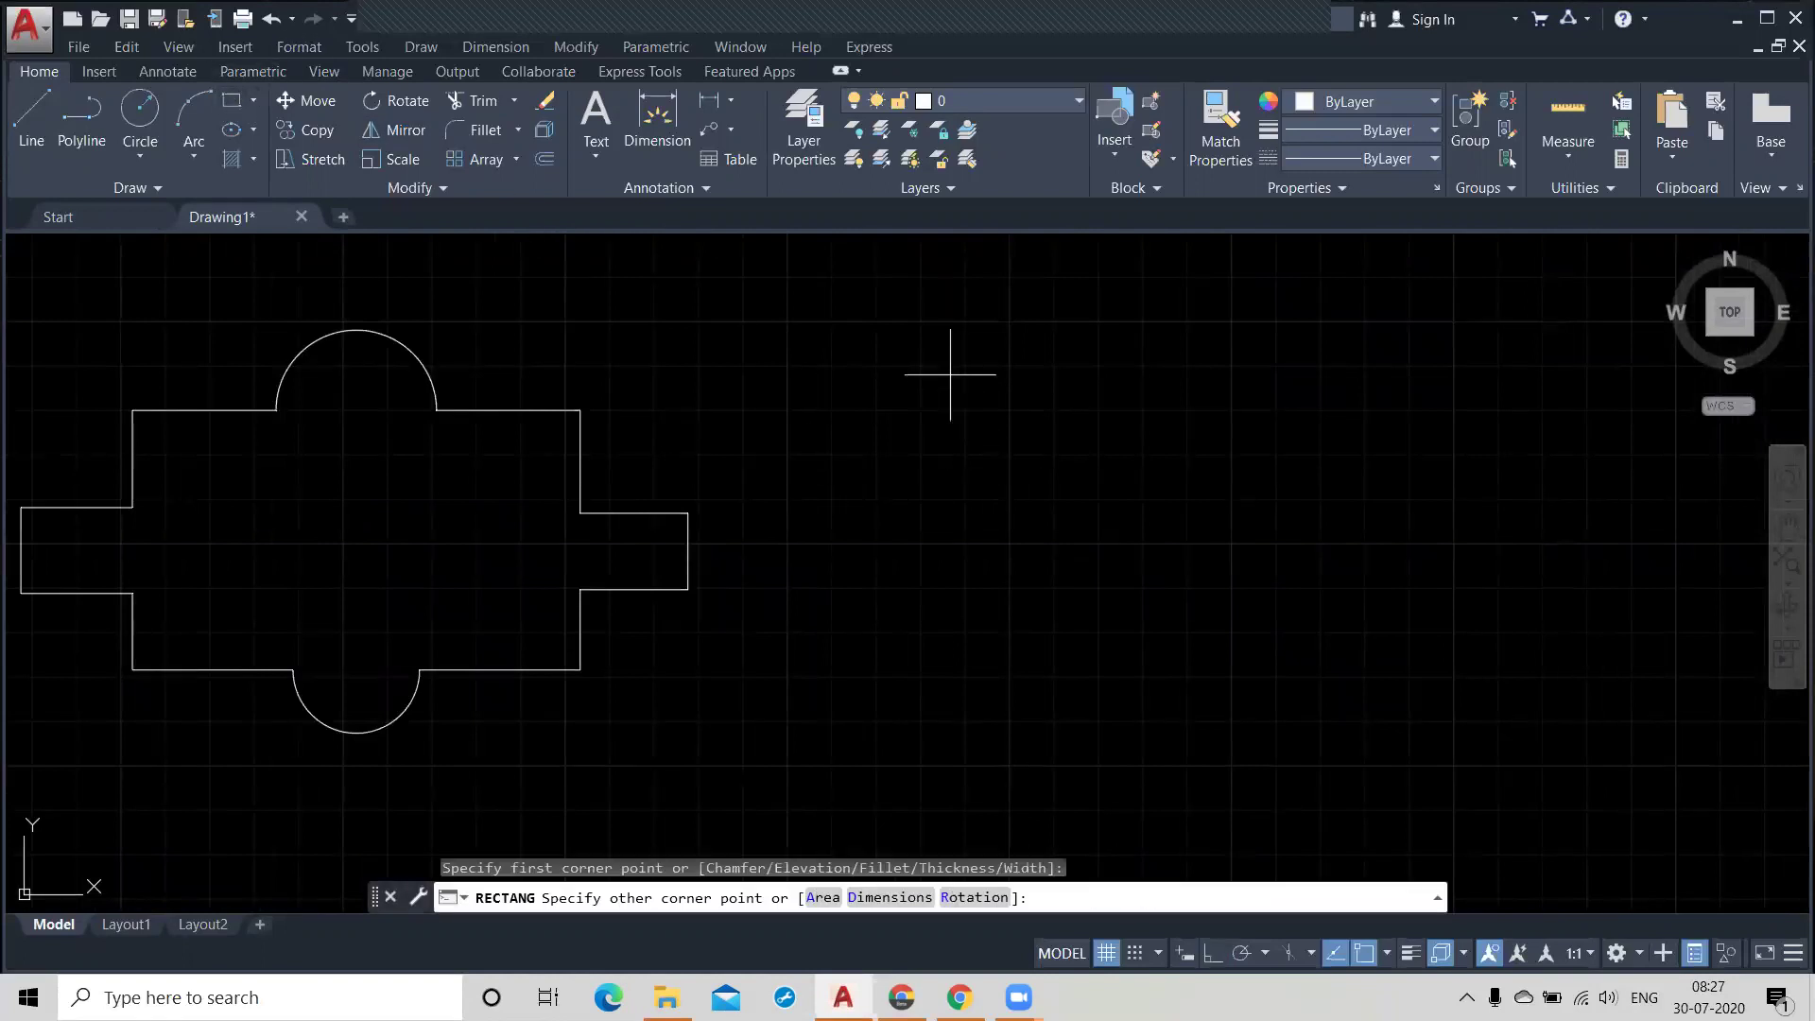
pyautogui.click(1435, 678)
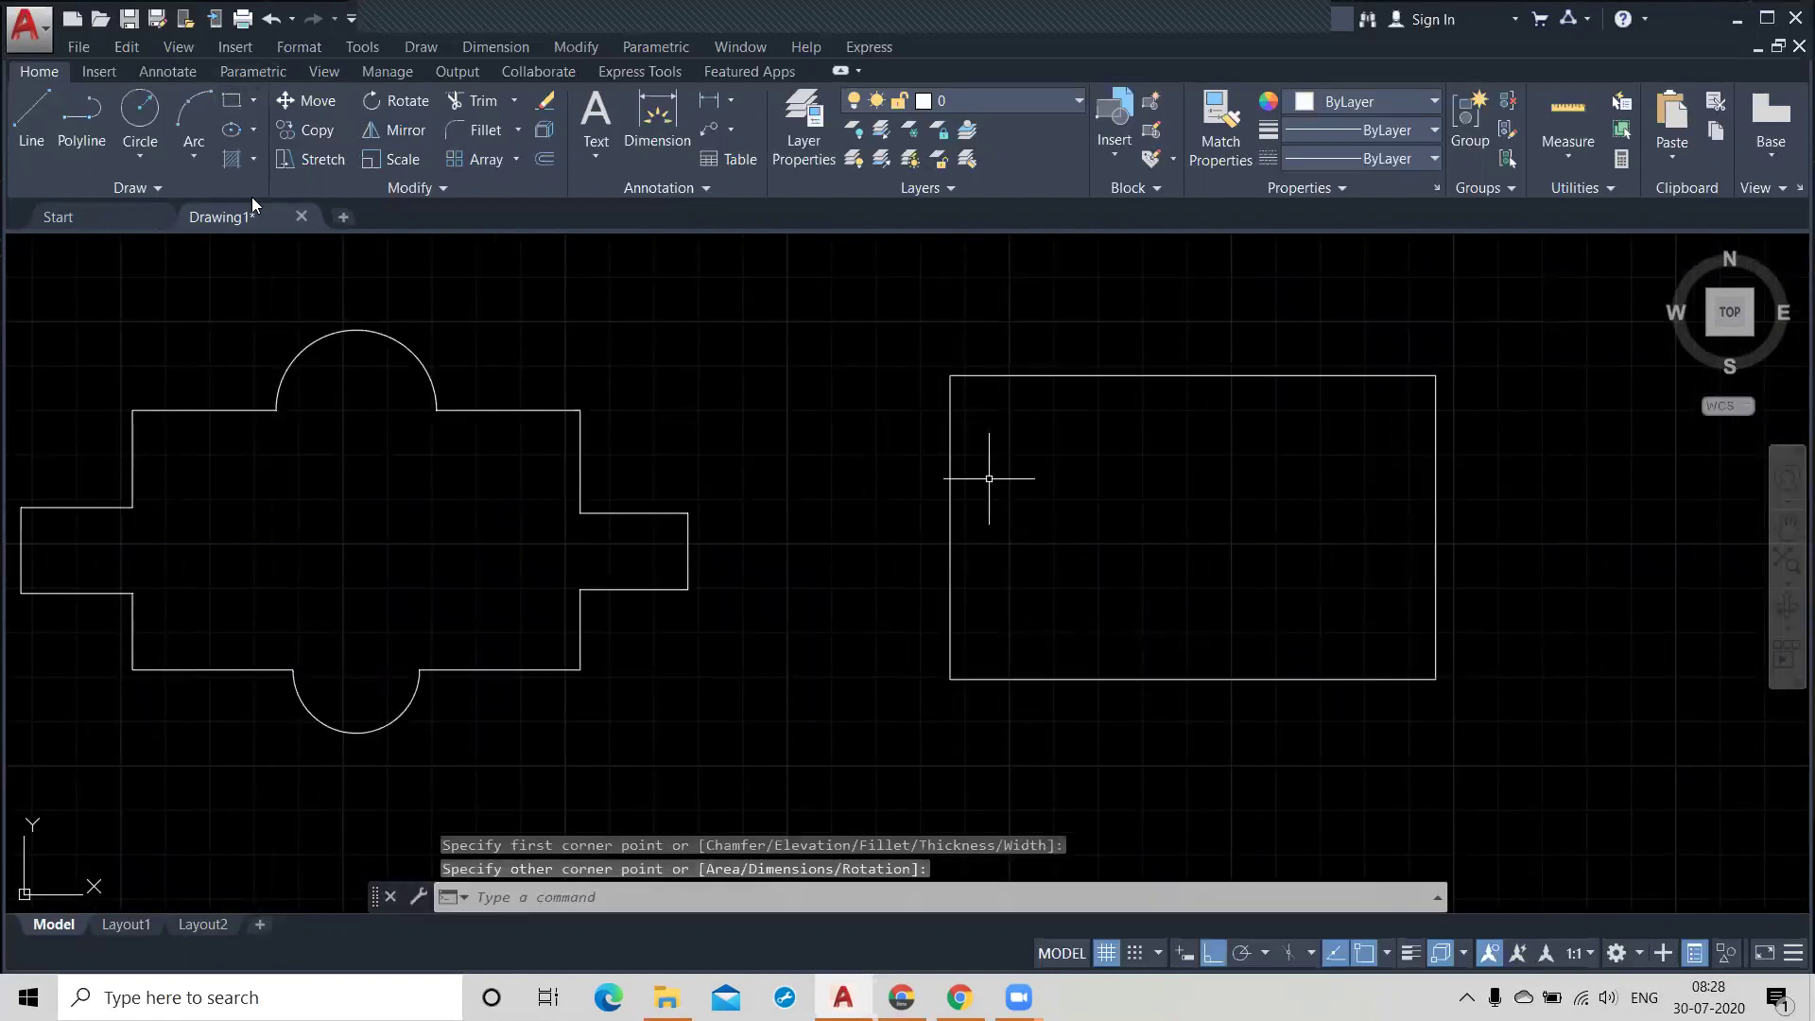
# Step: Draw a circle centred inside the new rectangle, kept clear of its edges
pyautogui.click(139, 111)
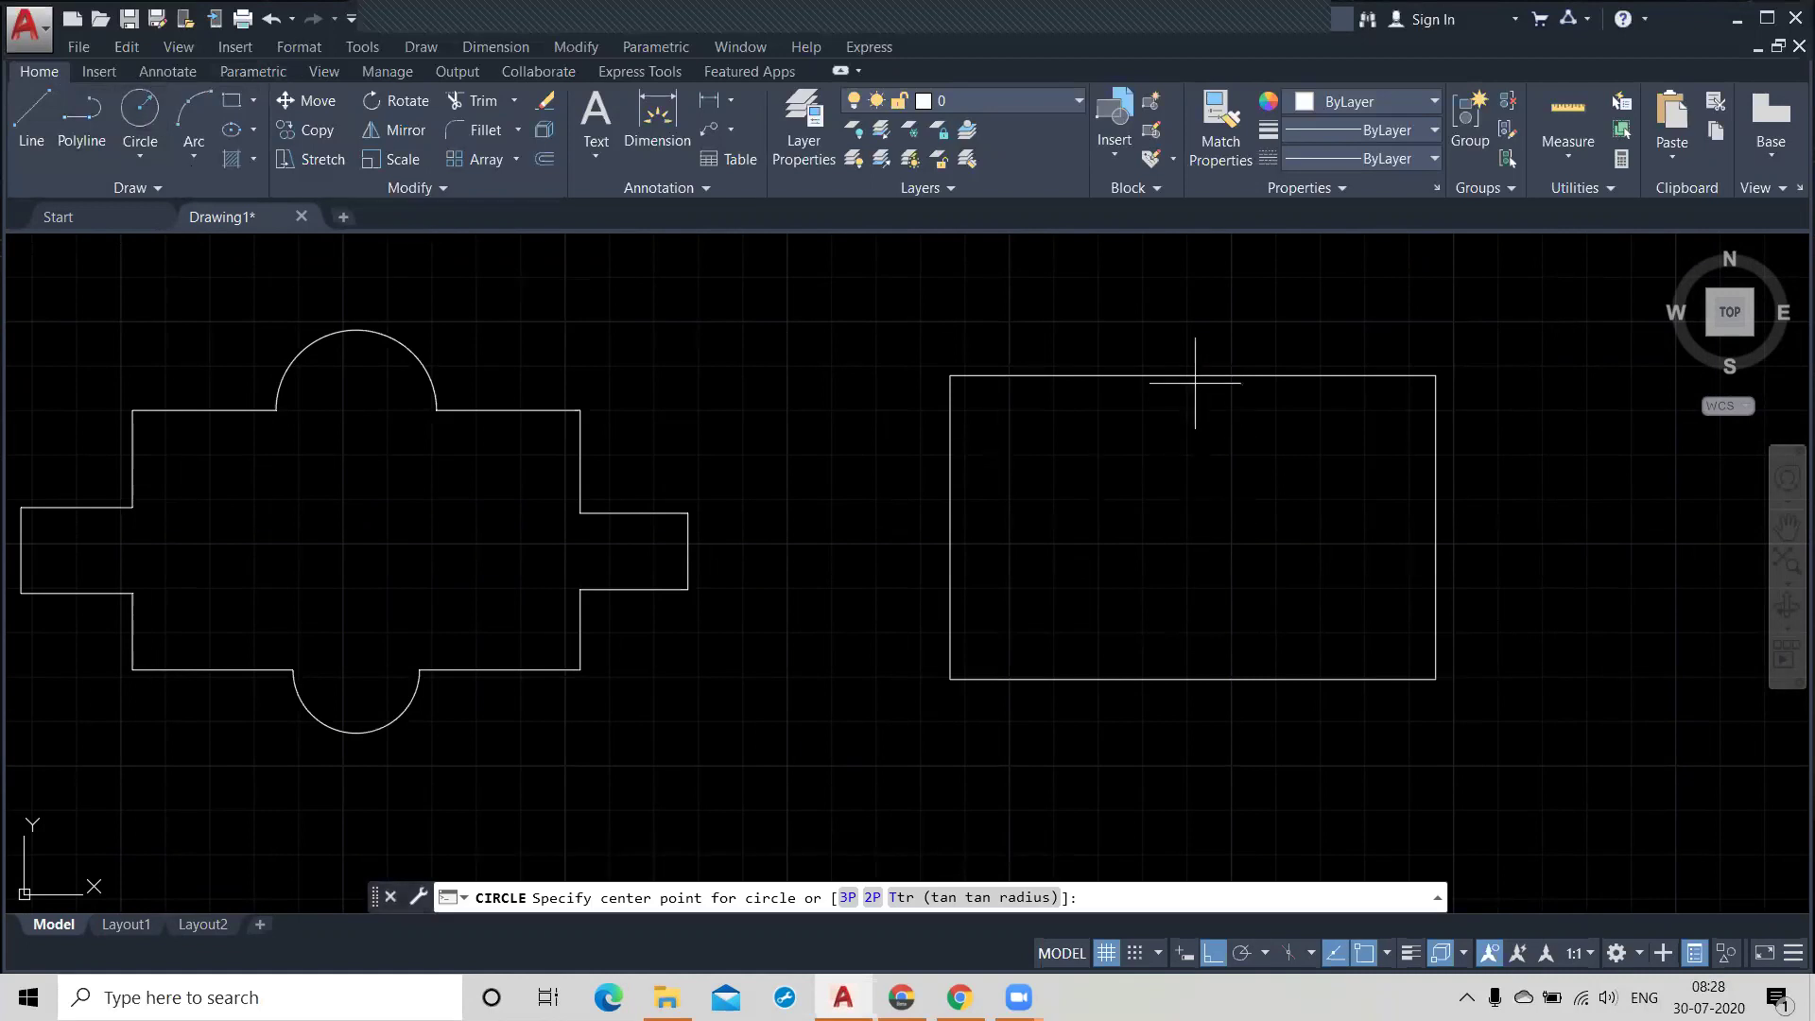
pyautogui.click(1193, 527)
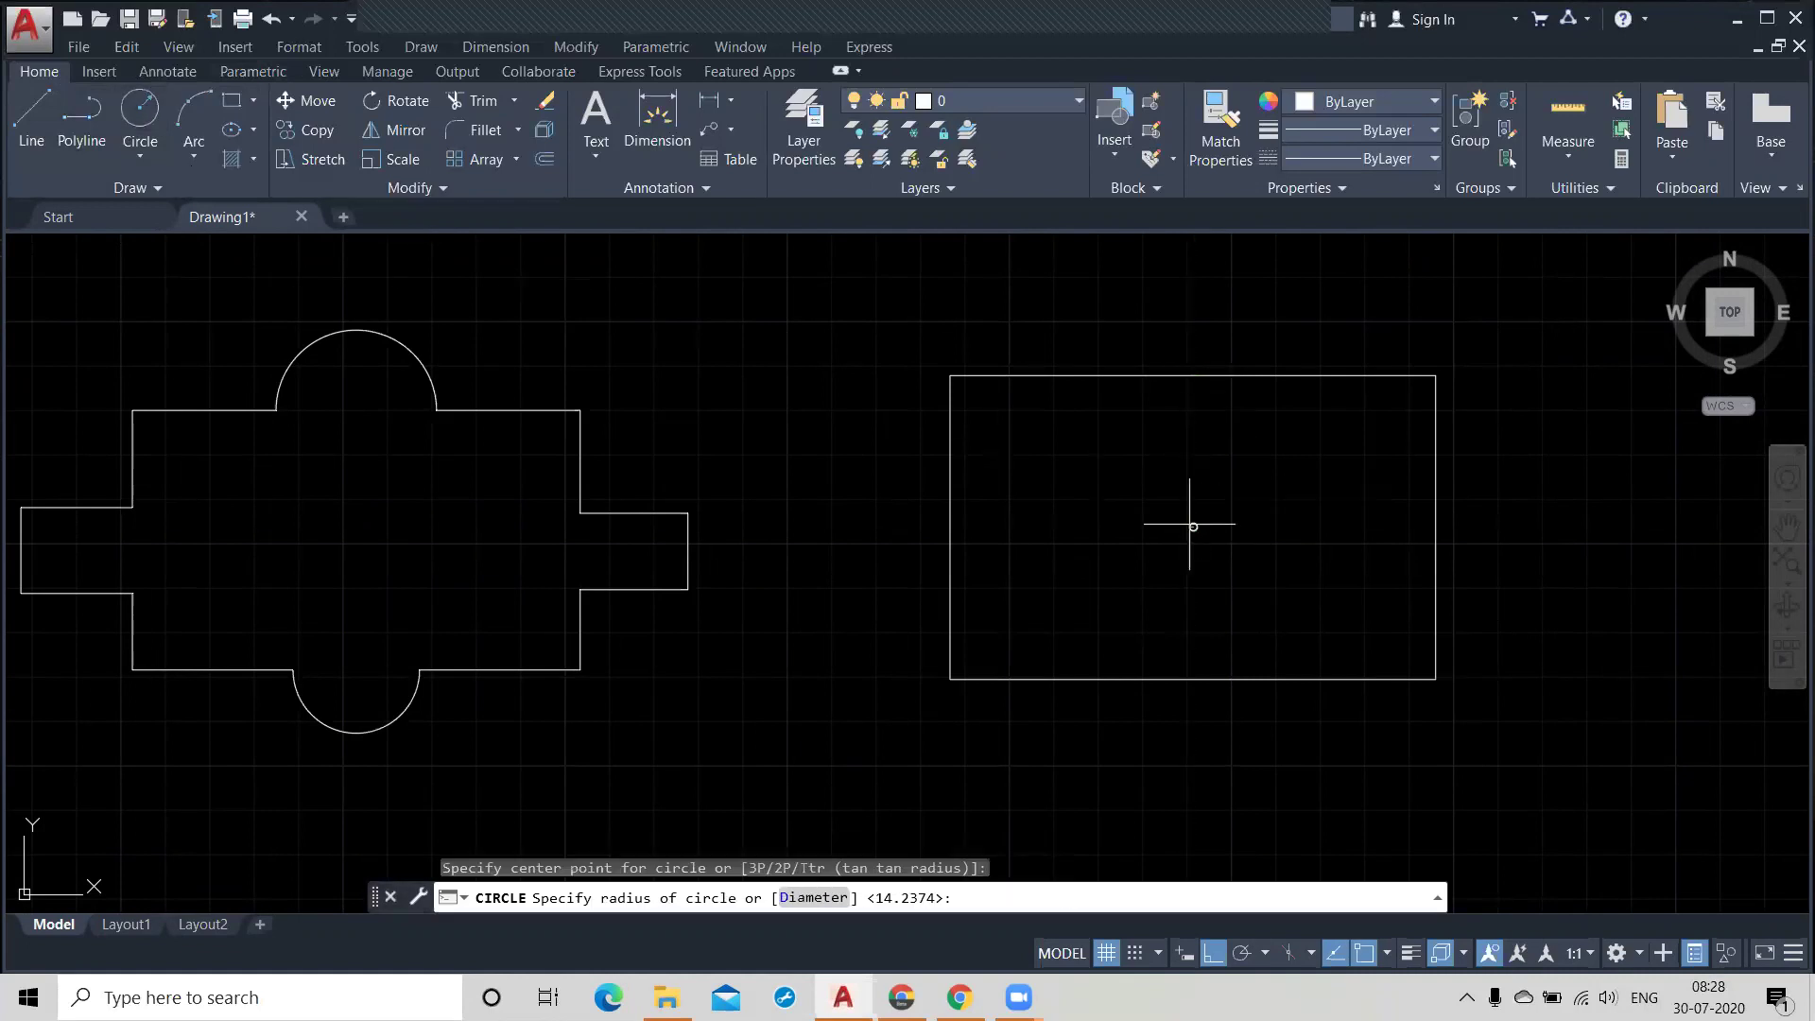
pyautogui.click(1183, 425)
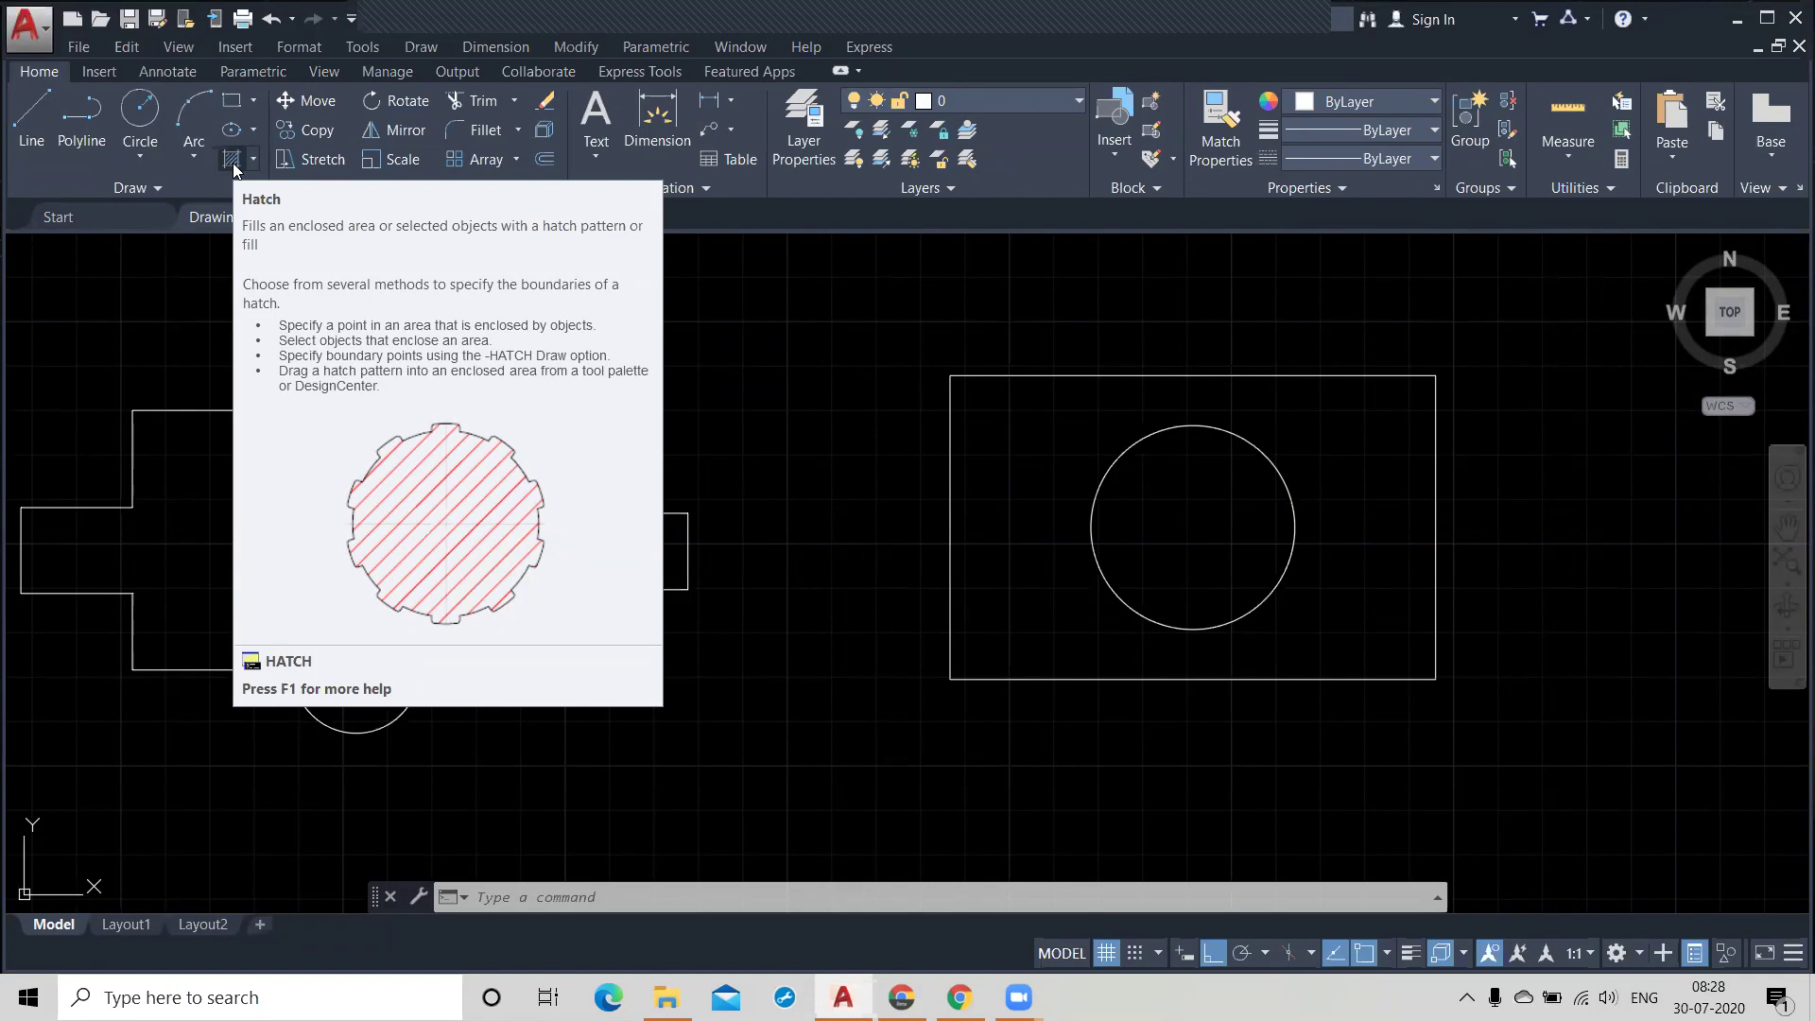
# Step: Switch to the desktop, open the ground floor plan image 2.jpg in Photos and enlarge it
pyautogui.click(1744, 25)
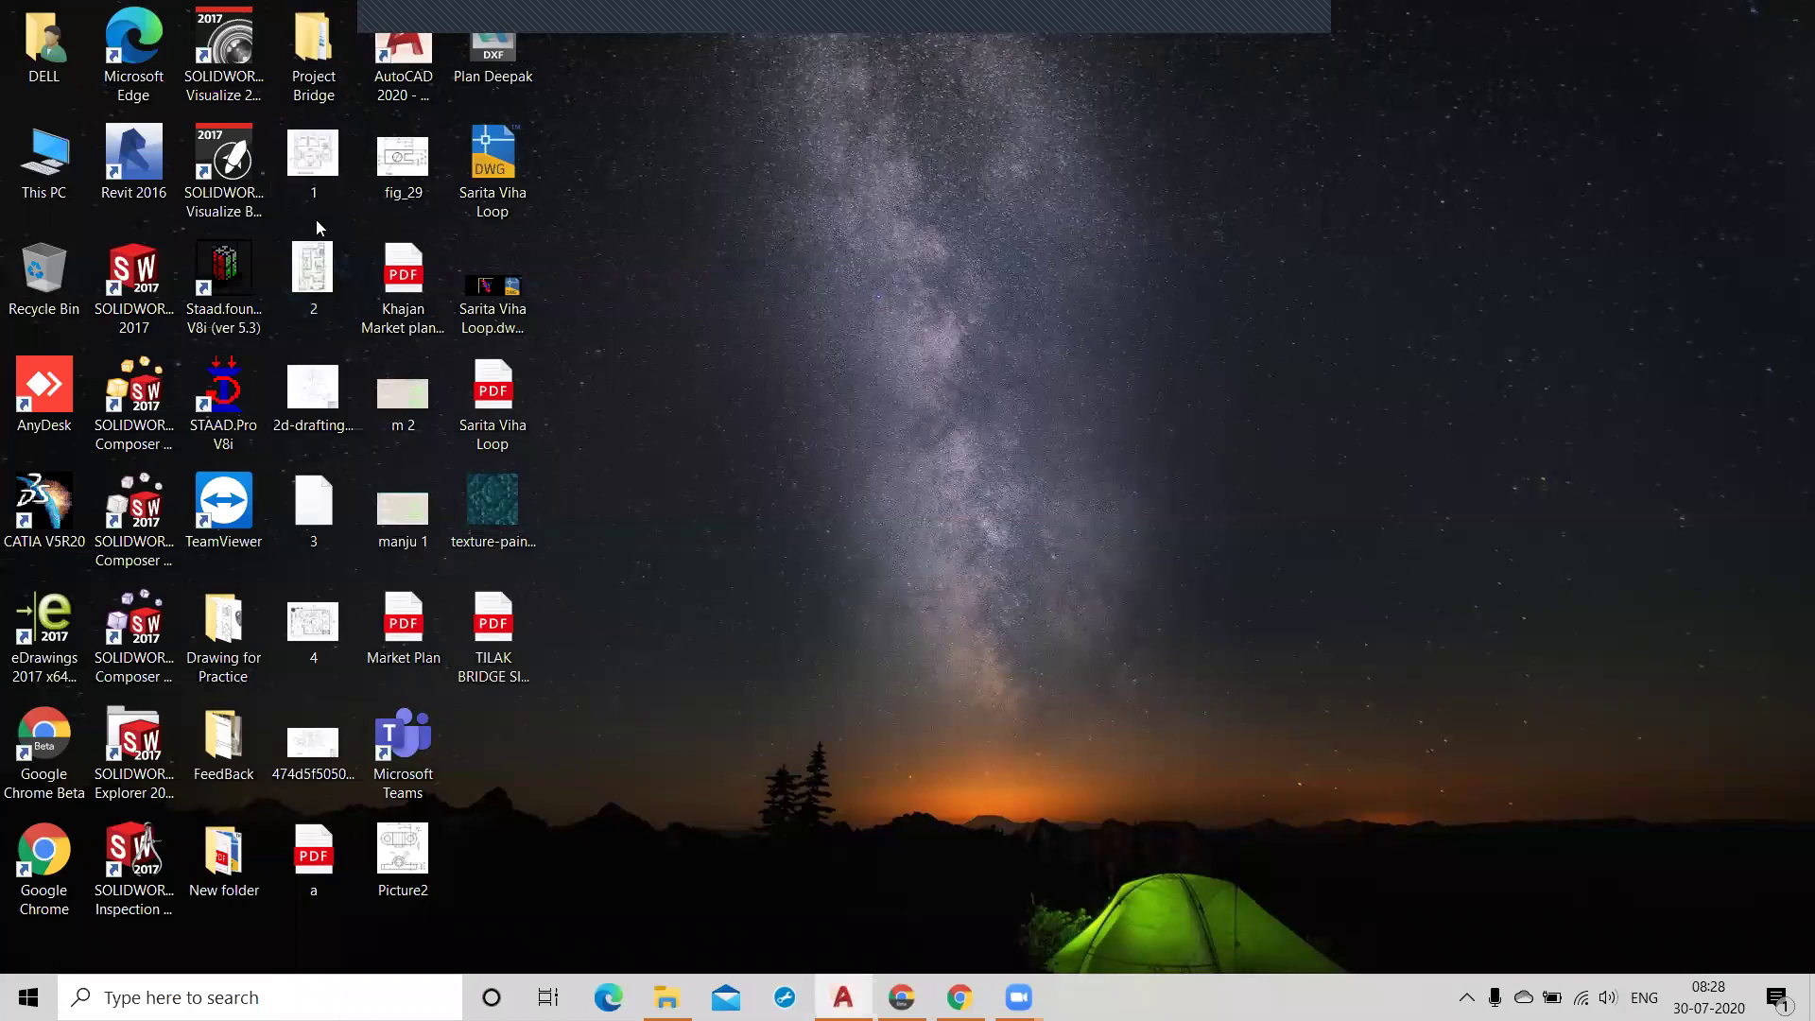
pyautogui.click(307, 274)
pyautogui.doubleClick(317, 301)
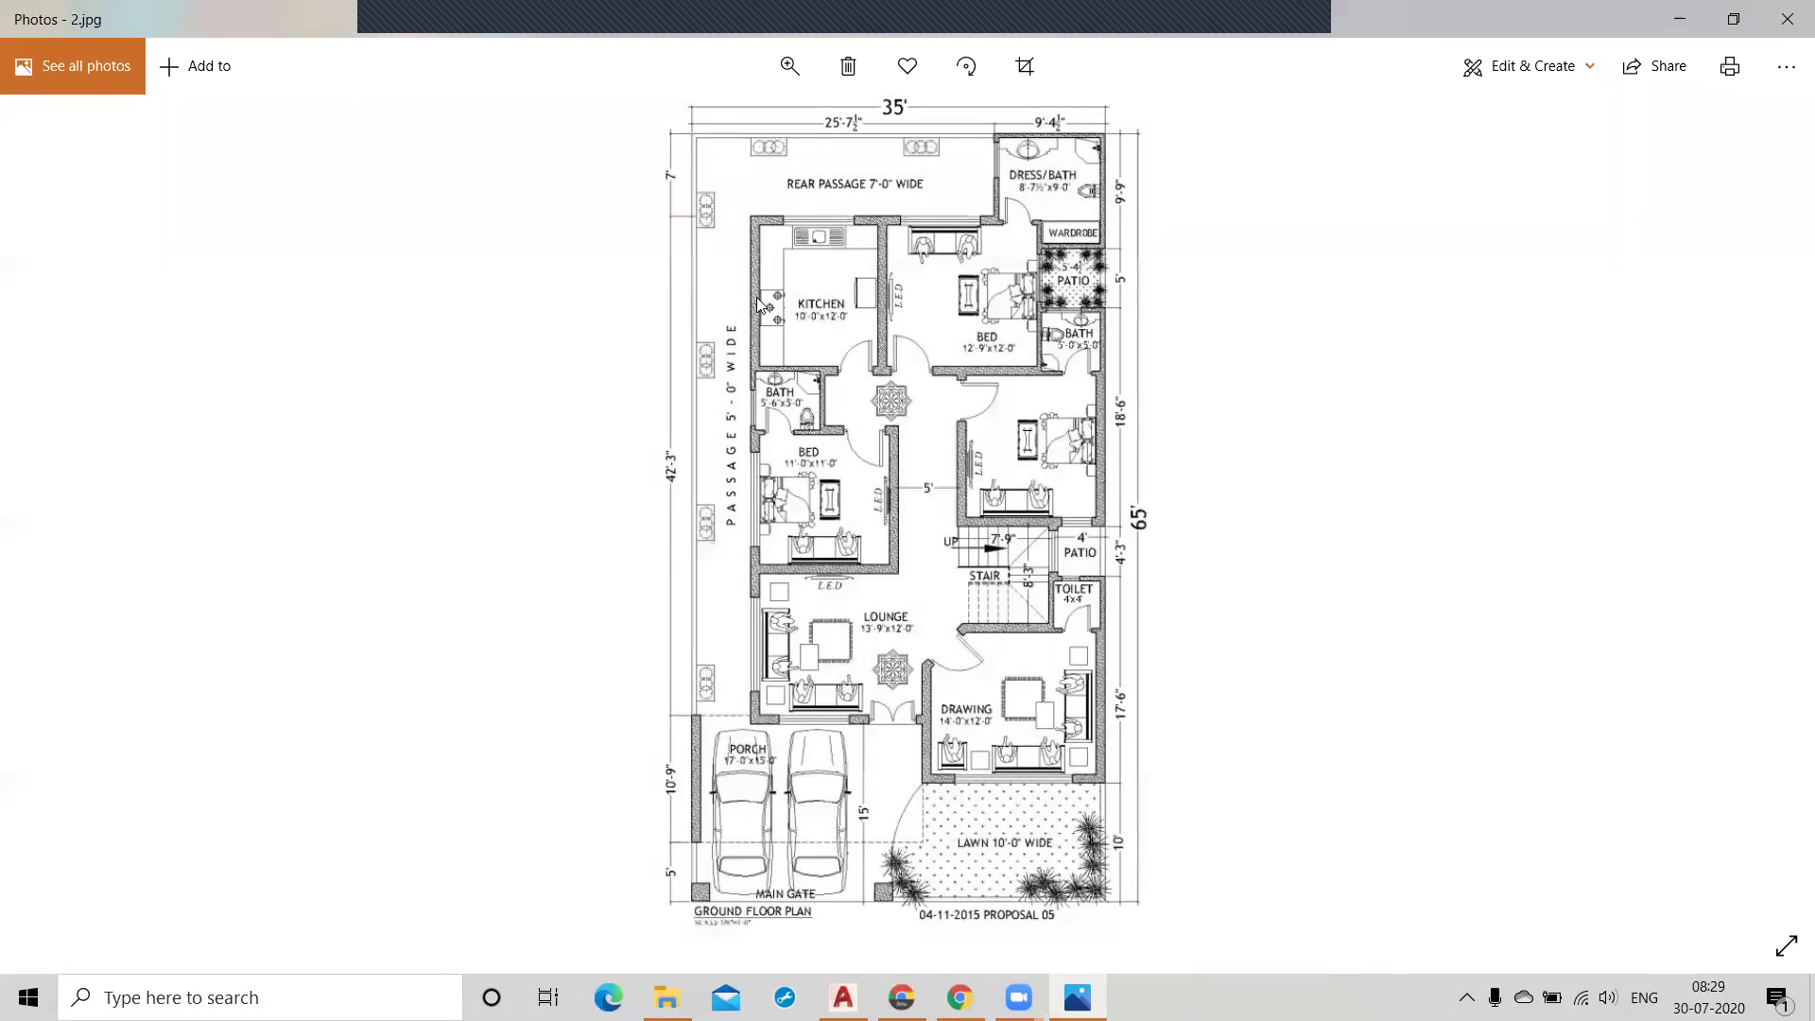
pyautogui.press('Left')
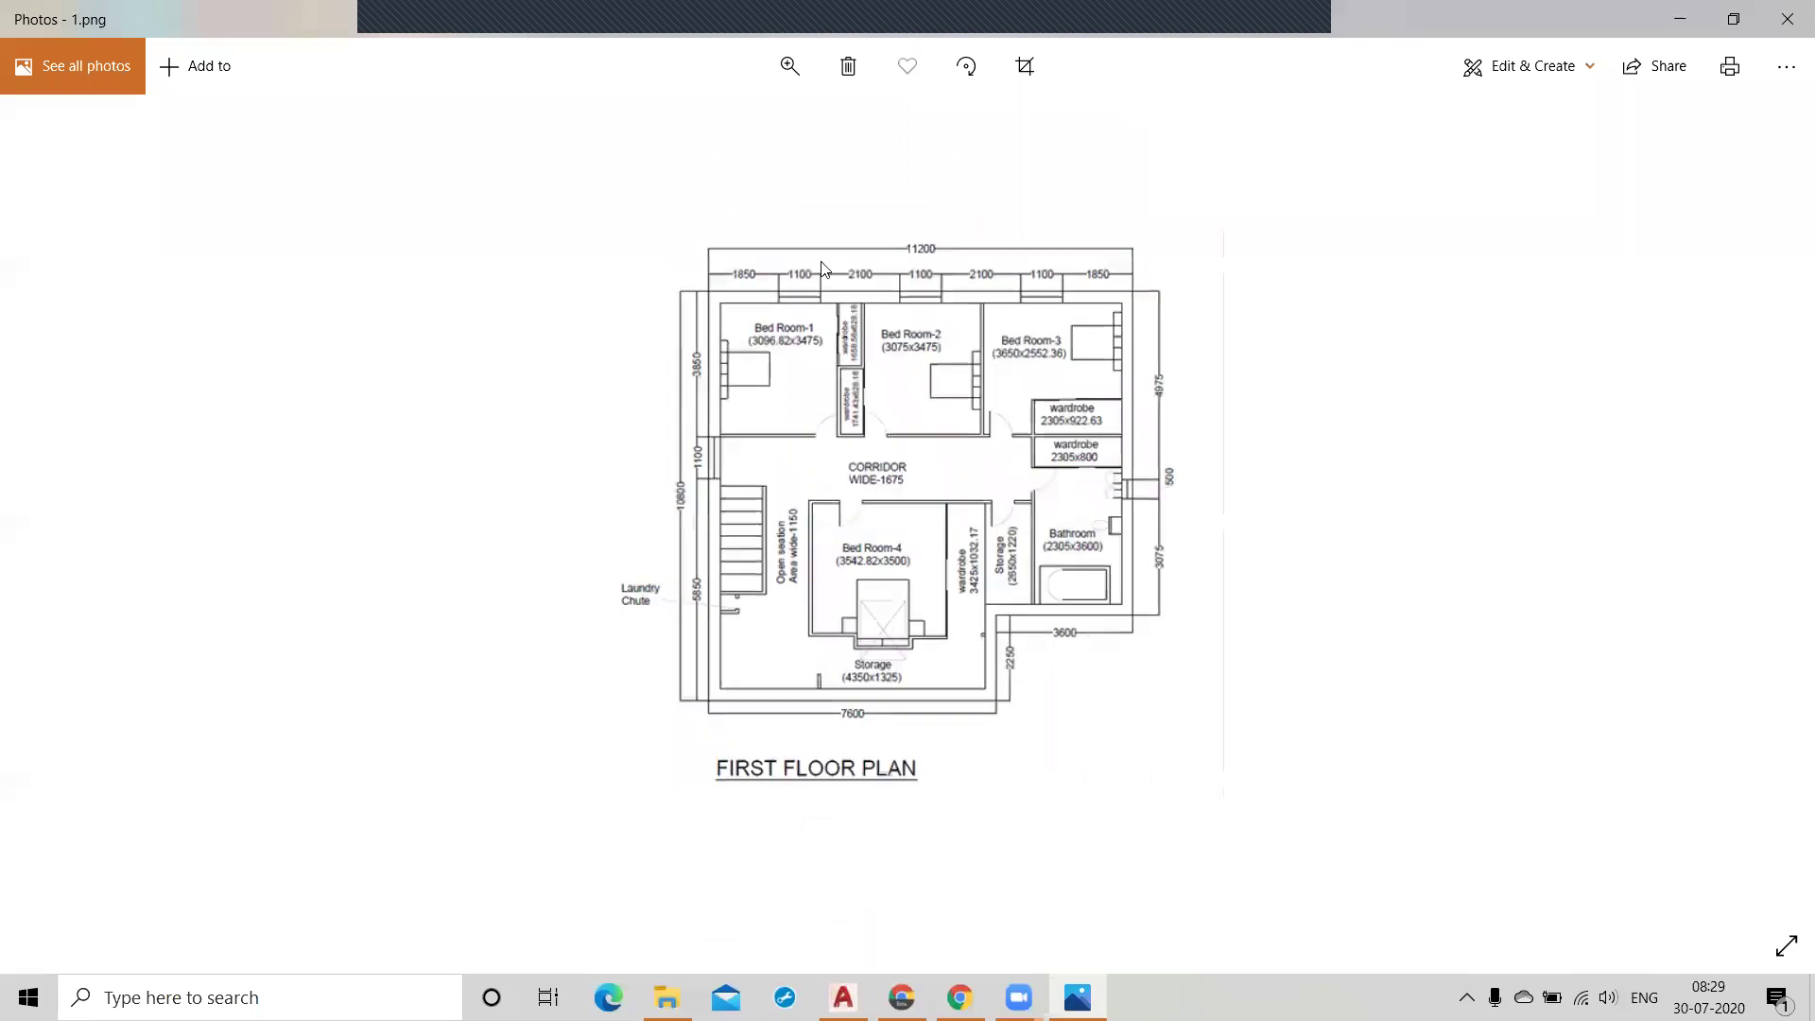
pyautogui.press('Right')
pyautogui.click(791, 64)
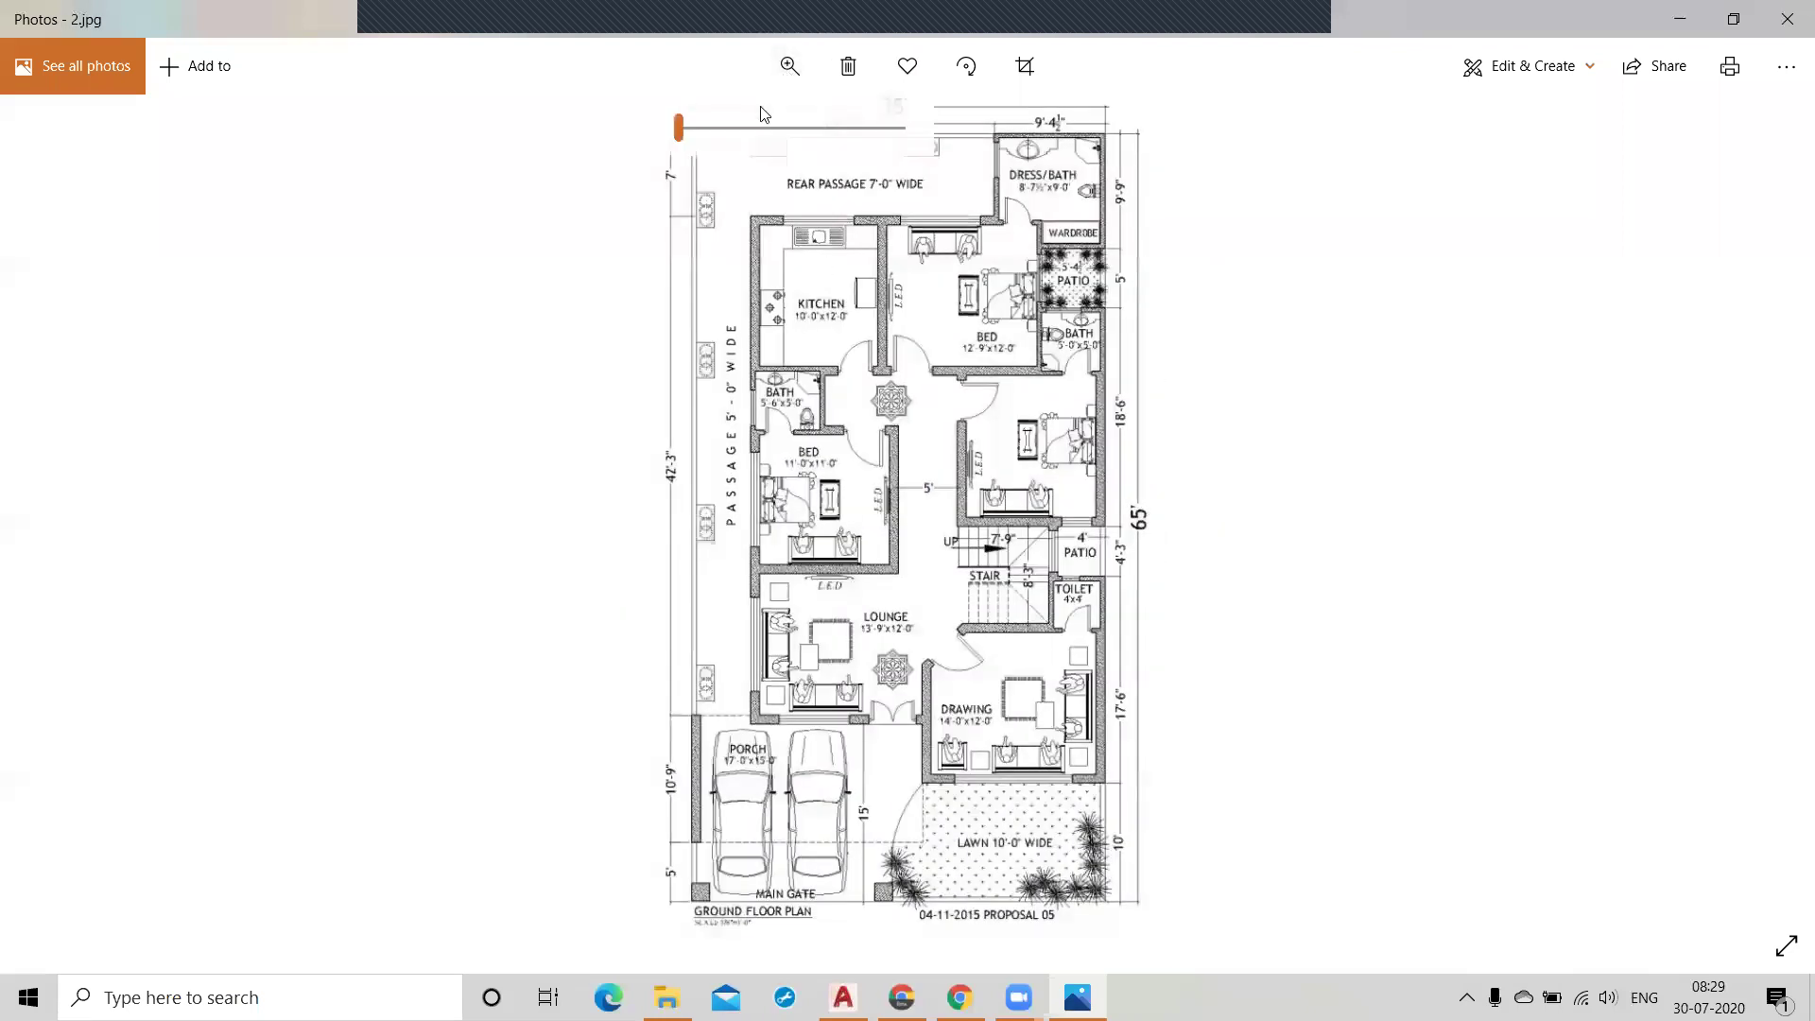
pyautogui.moveTo(685, 132); pyautogui.dragTo(781, 132)
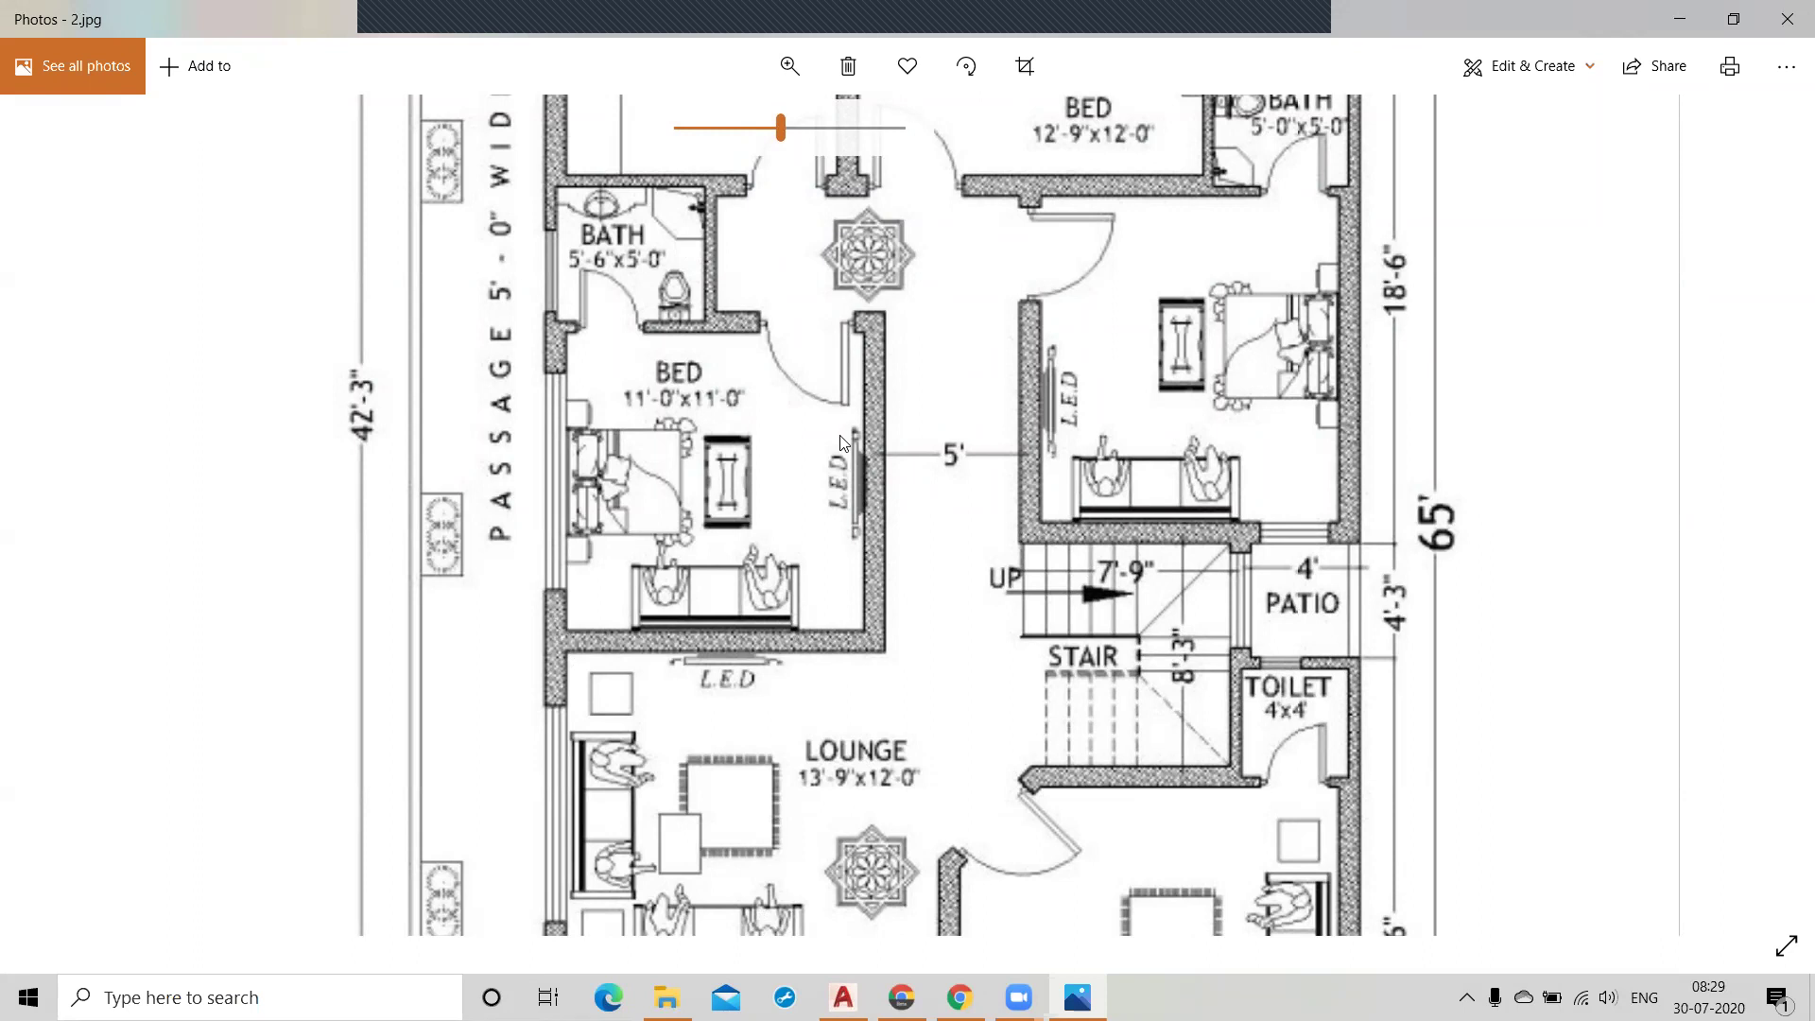
# Step: Examine the hatched walls, patio and lawn in the ground floor plan, close the image and return to AutoCAD
pyautogui.scroll(-5, 1082, 484)
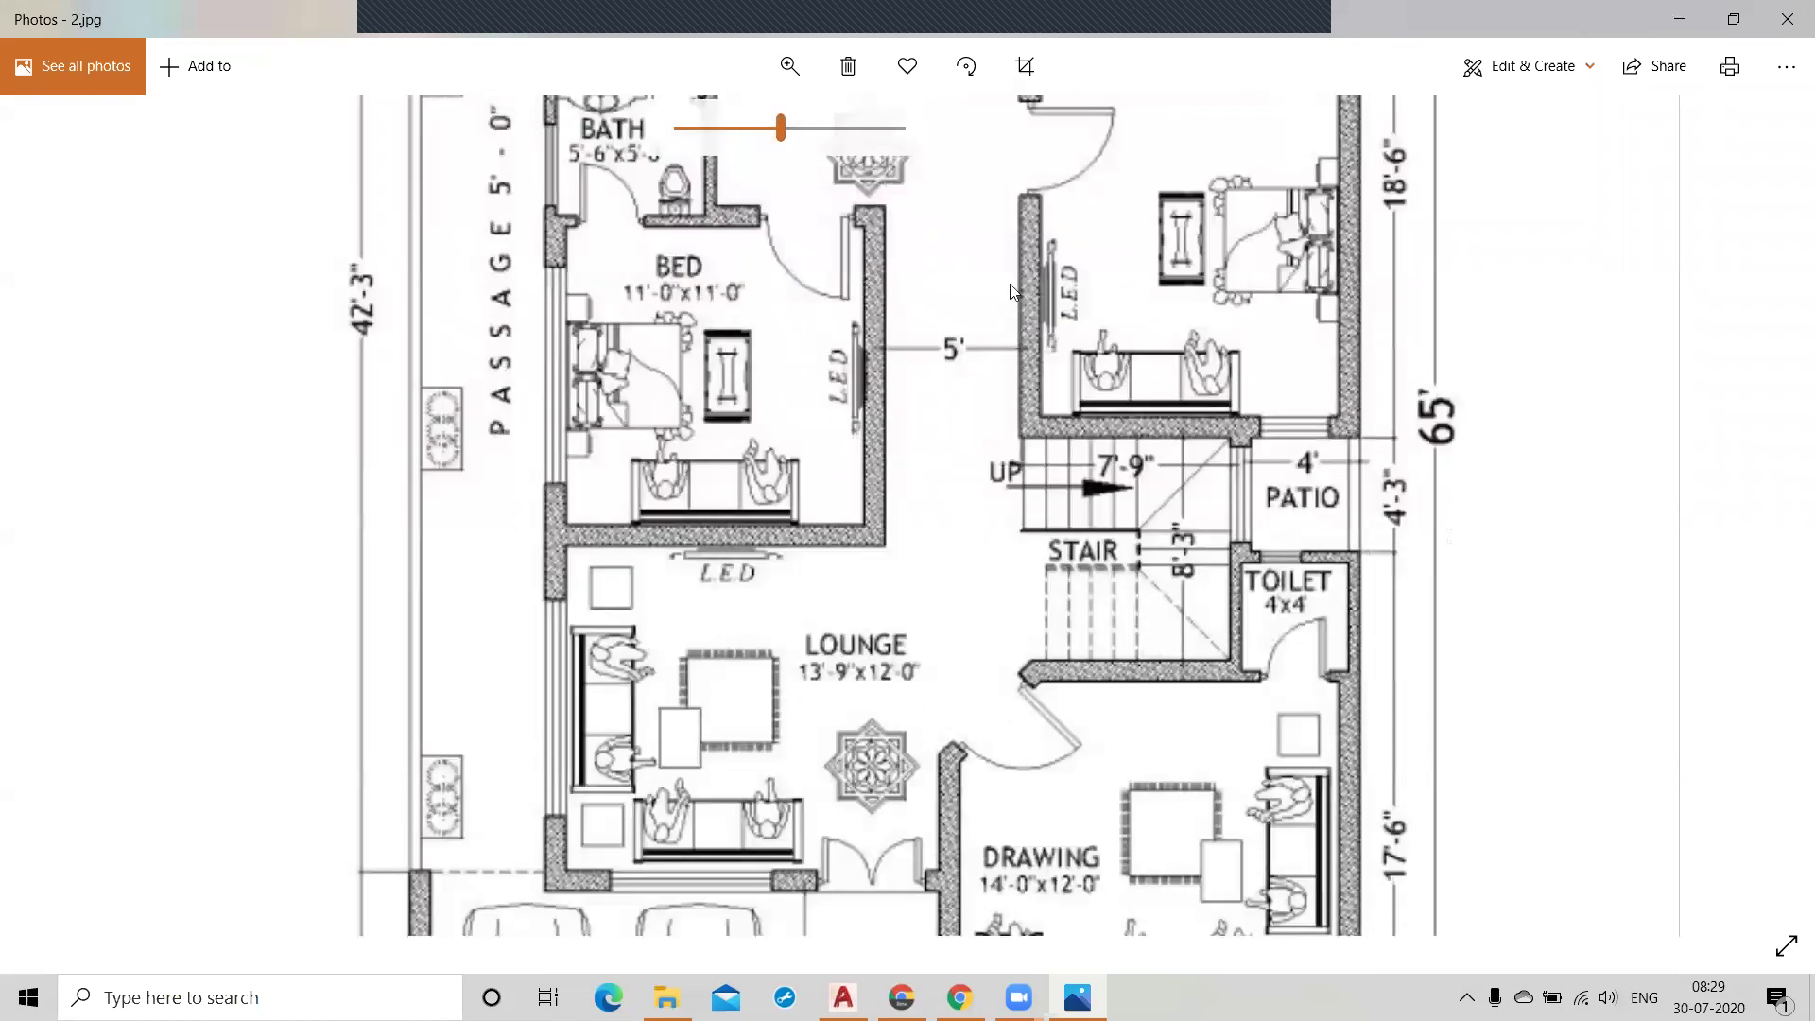
pyautogui.scroll(-2, 1082, 477)
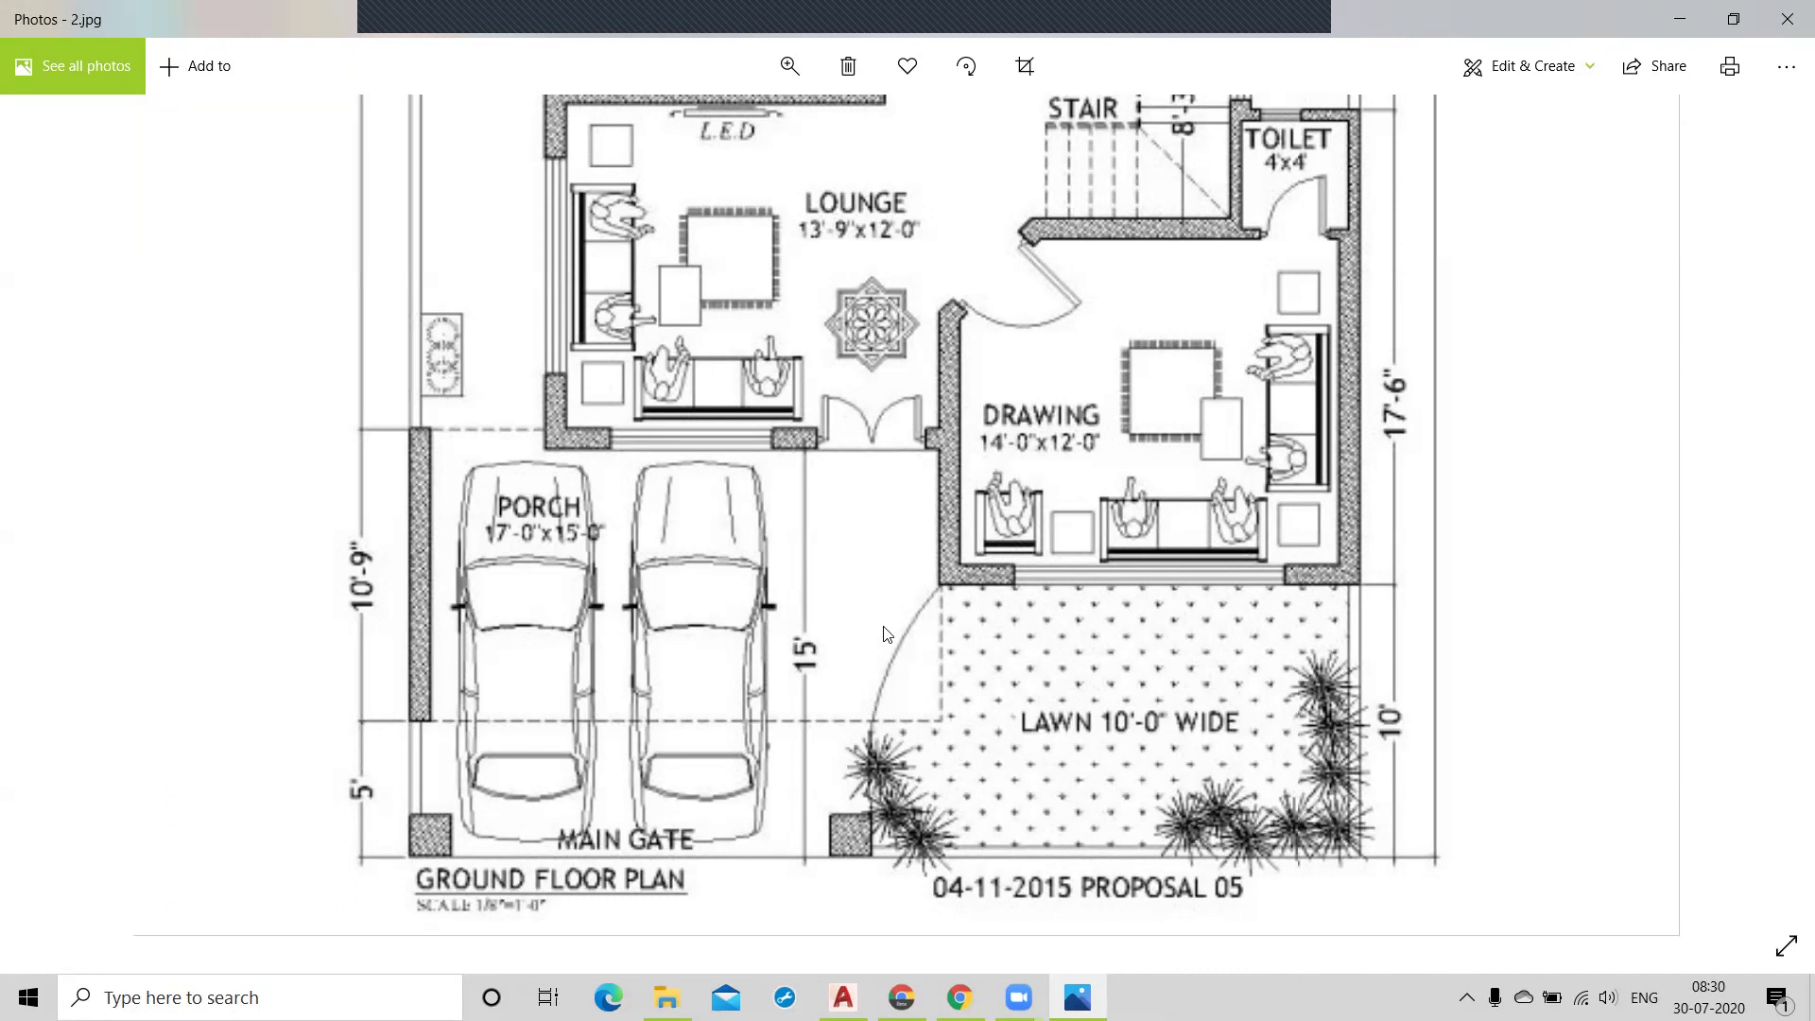
pyautogui.scroll(2, 1149, 577)
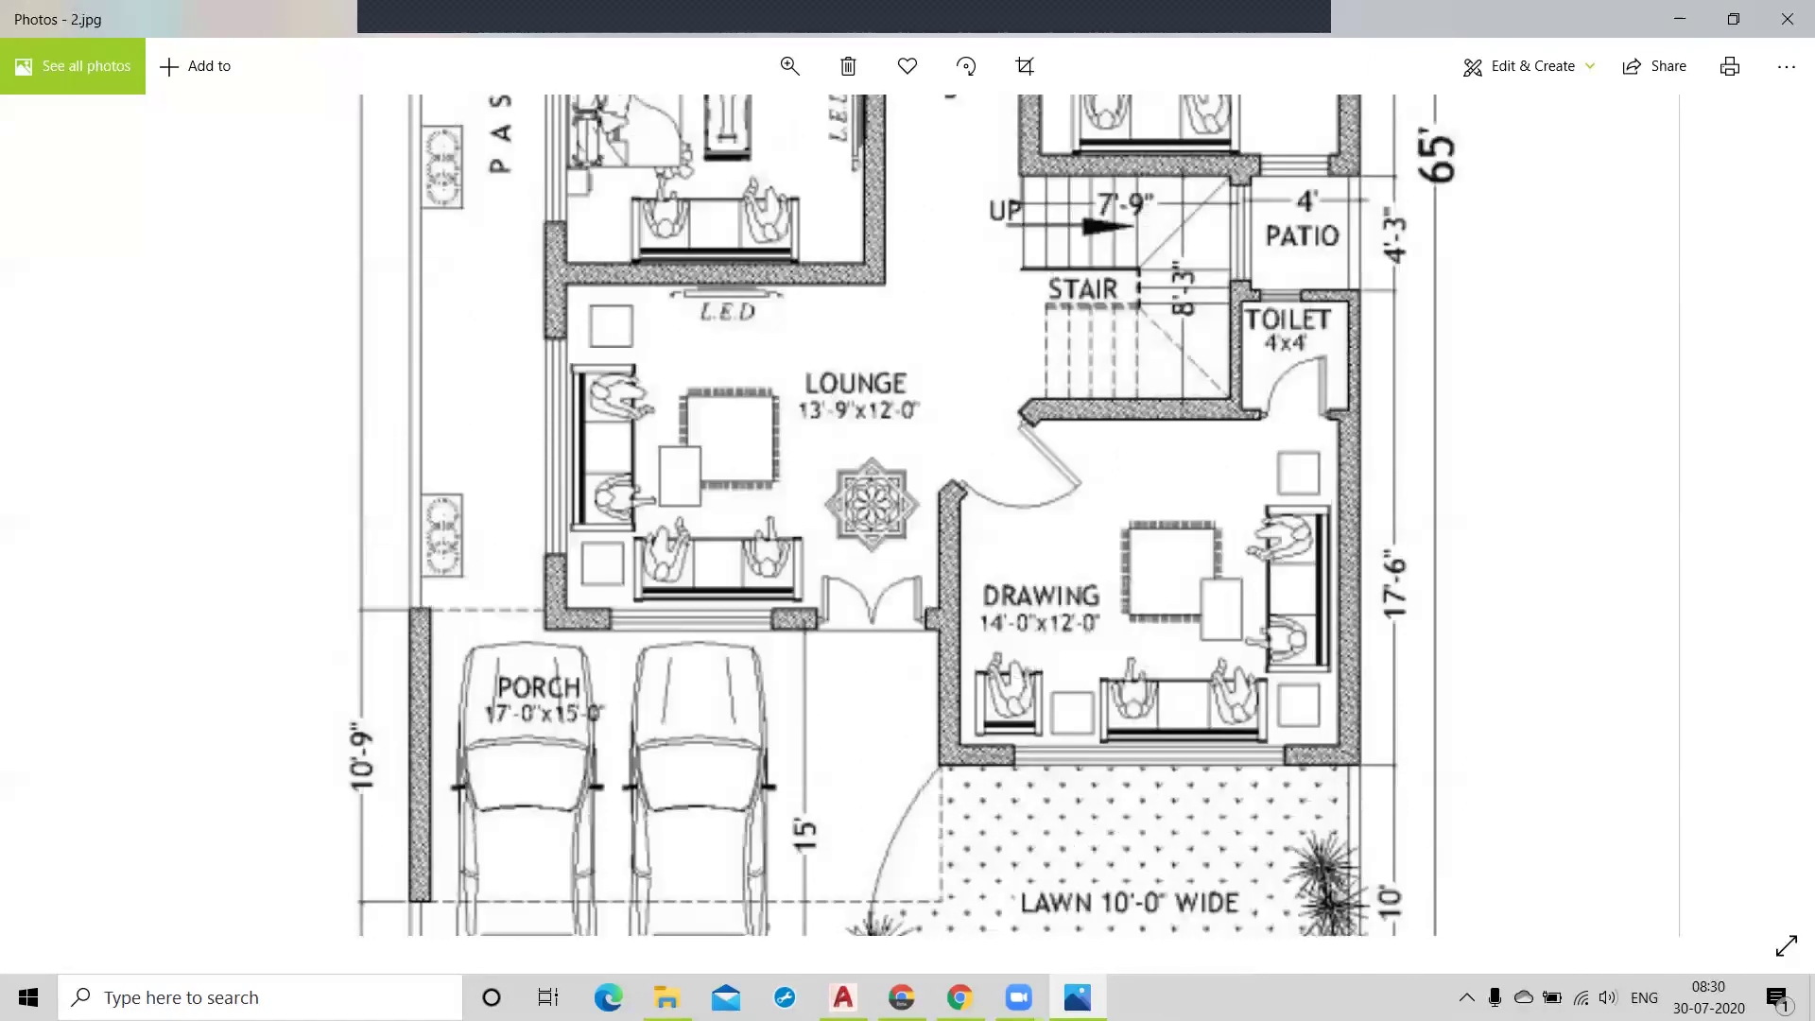
pyautogui.scroll(2, 1150, 576)
pyautogui.scroll(2, 1102, 777)
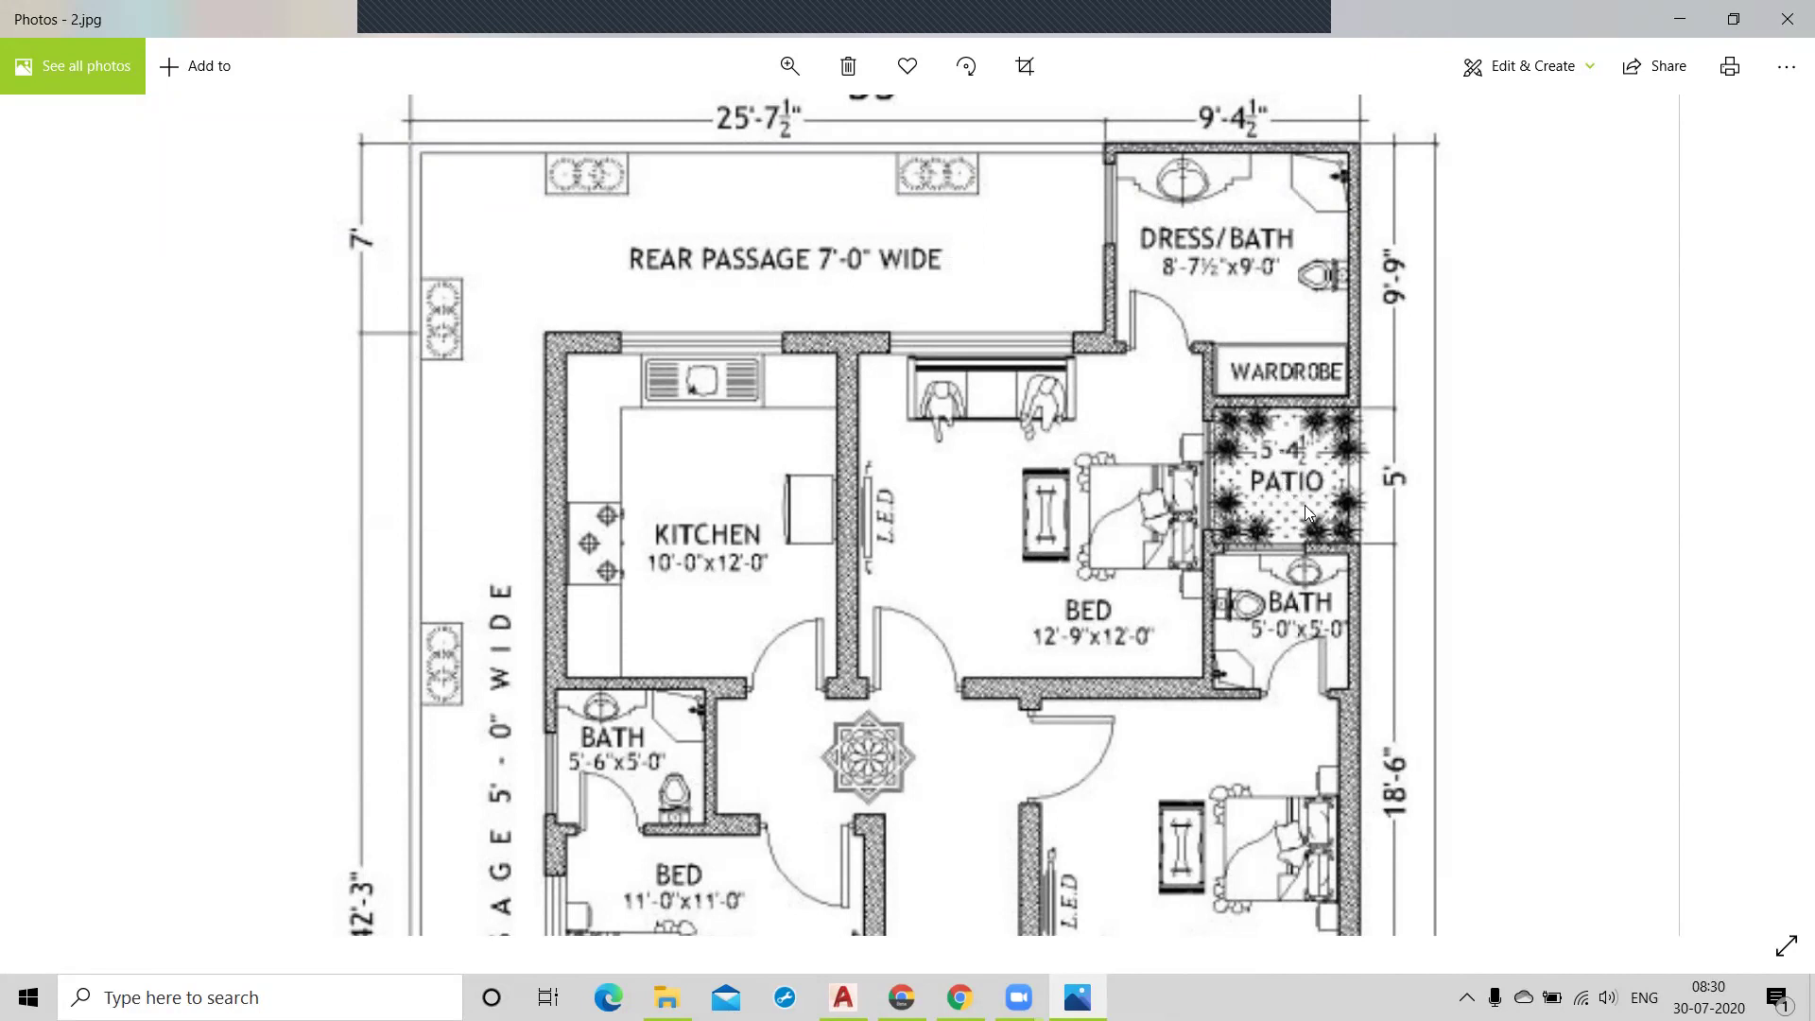
pyautogui.scroll(-2, 1281, 558)
pyautogui.scroll(-5, 1216, 418)
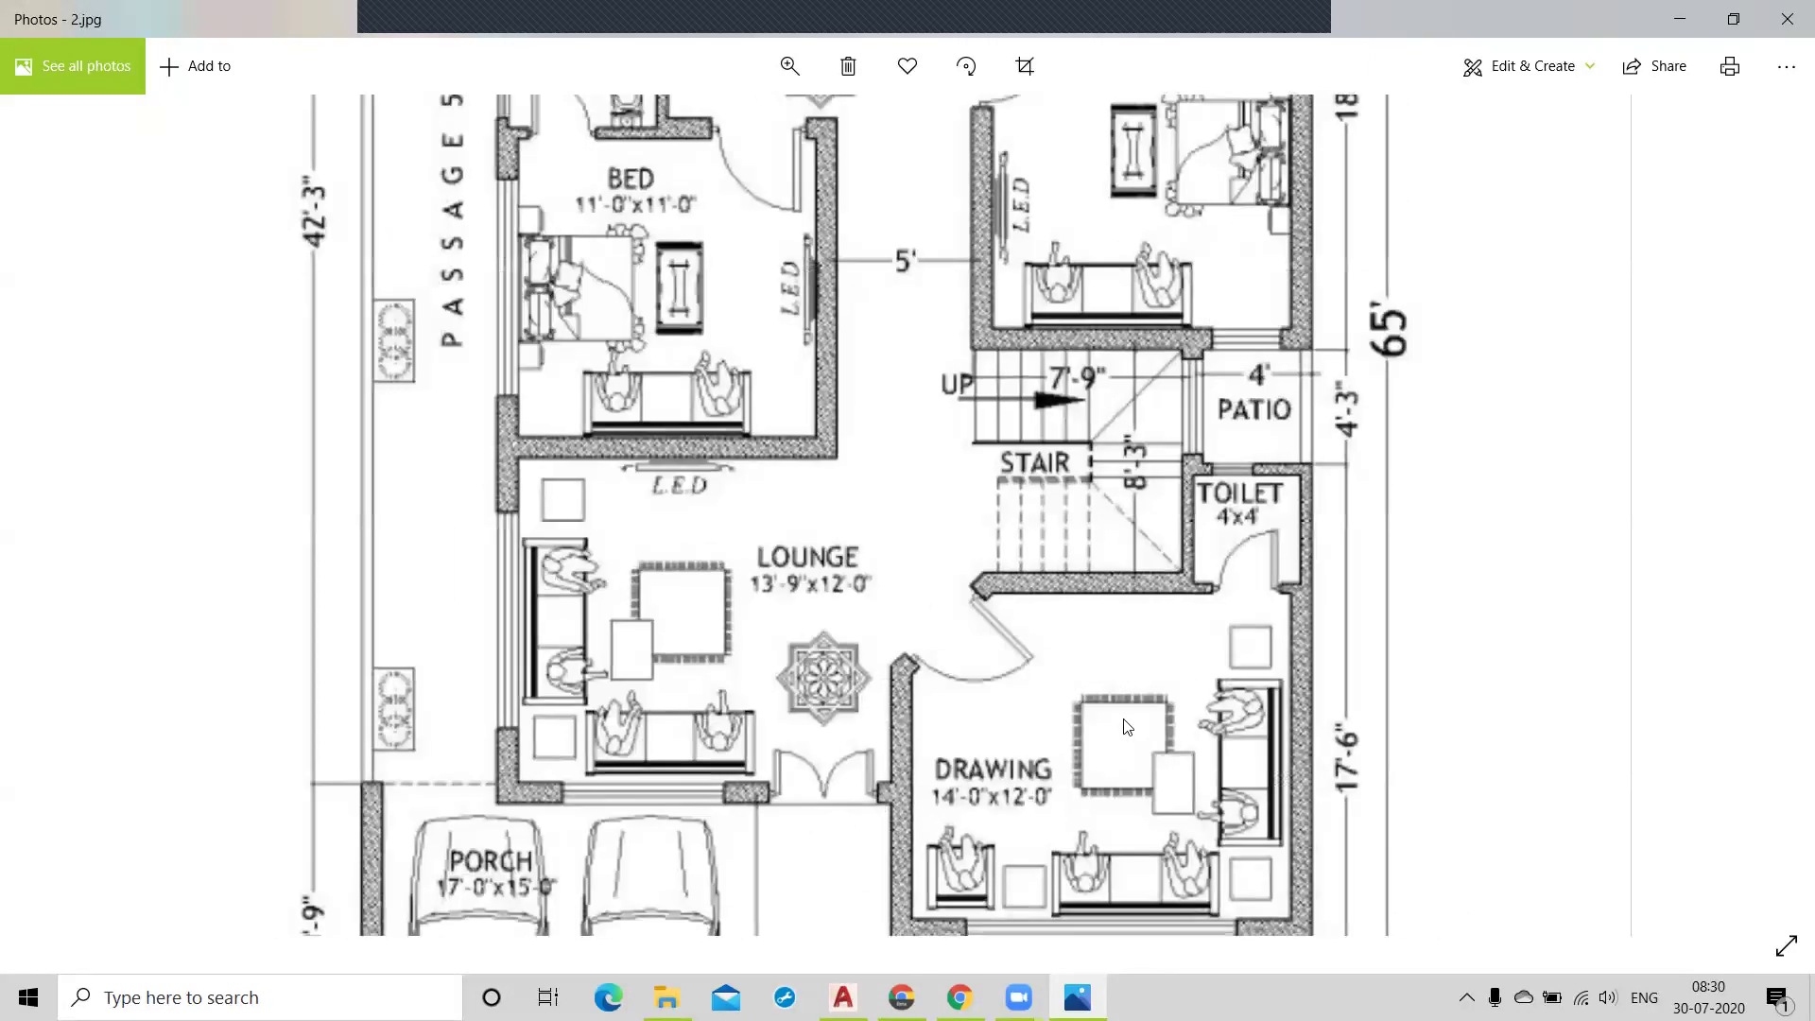
pyautogui.scroll(-2, 1096, 751)
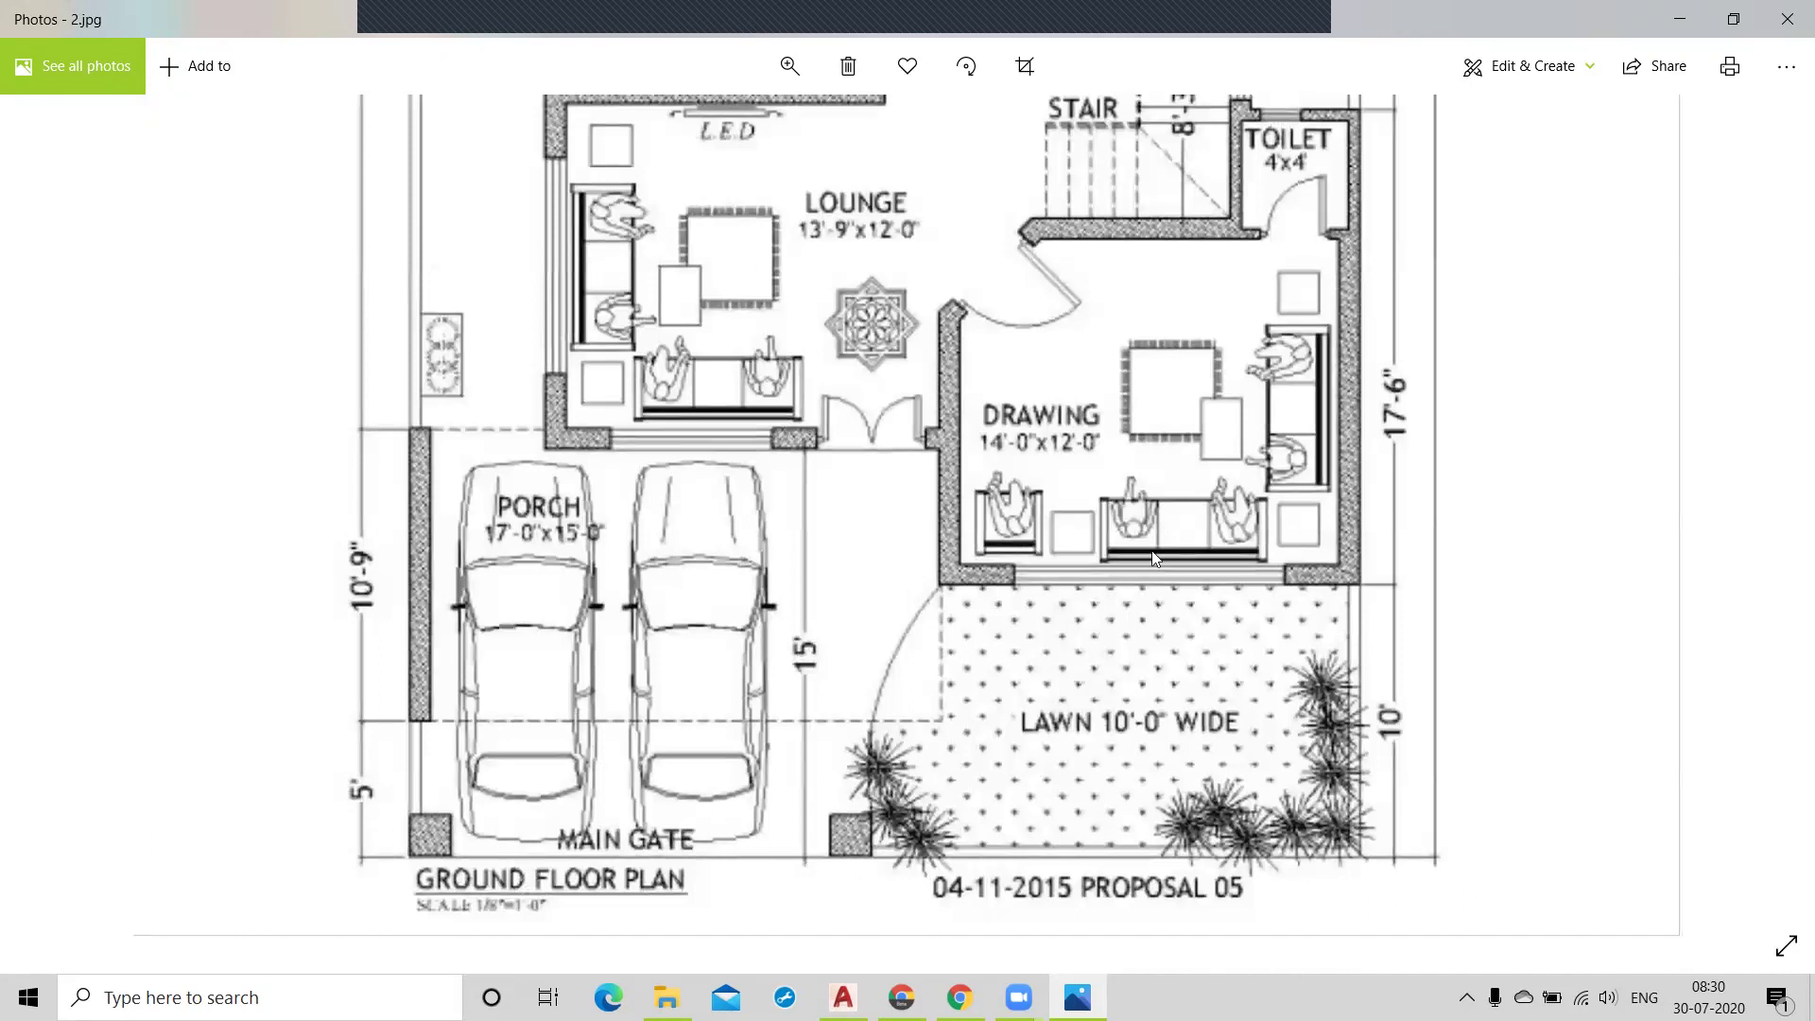
pyautogui.scroll(2, 1130, 426)
pyautogui.scroll(4, 1153, 586)
pyautogui.scroll(2, 1153, 586)
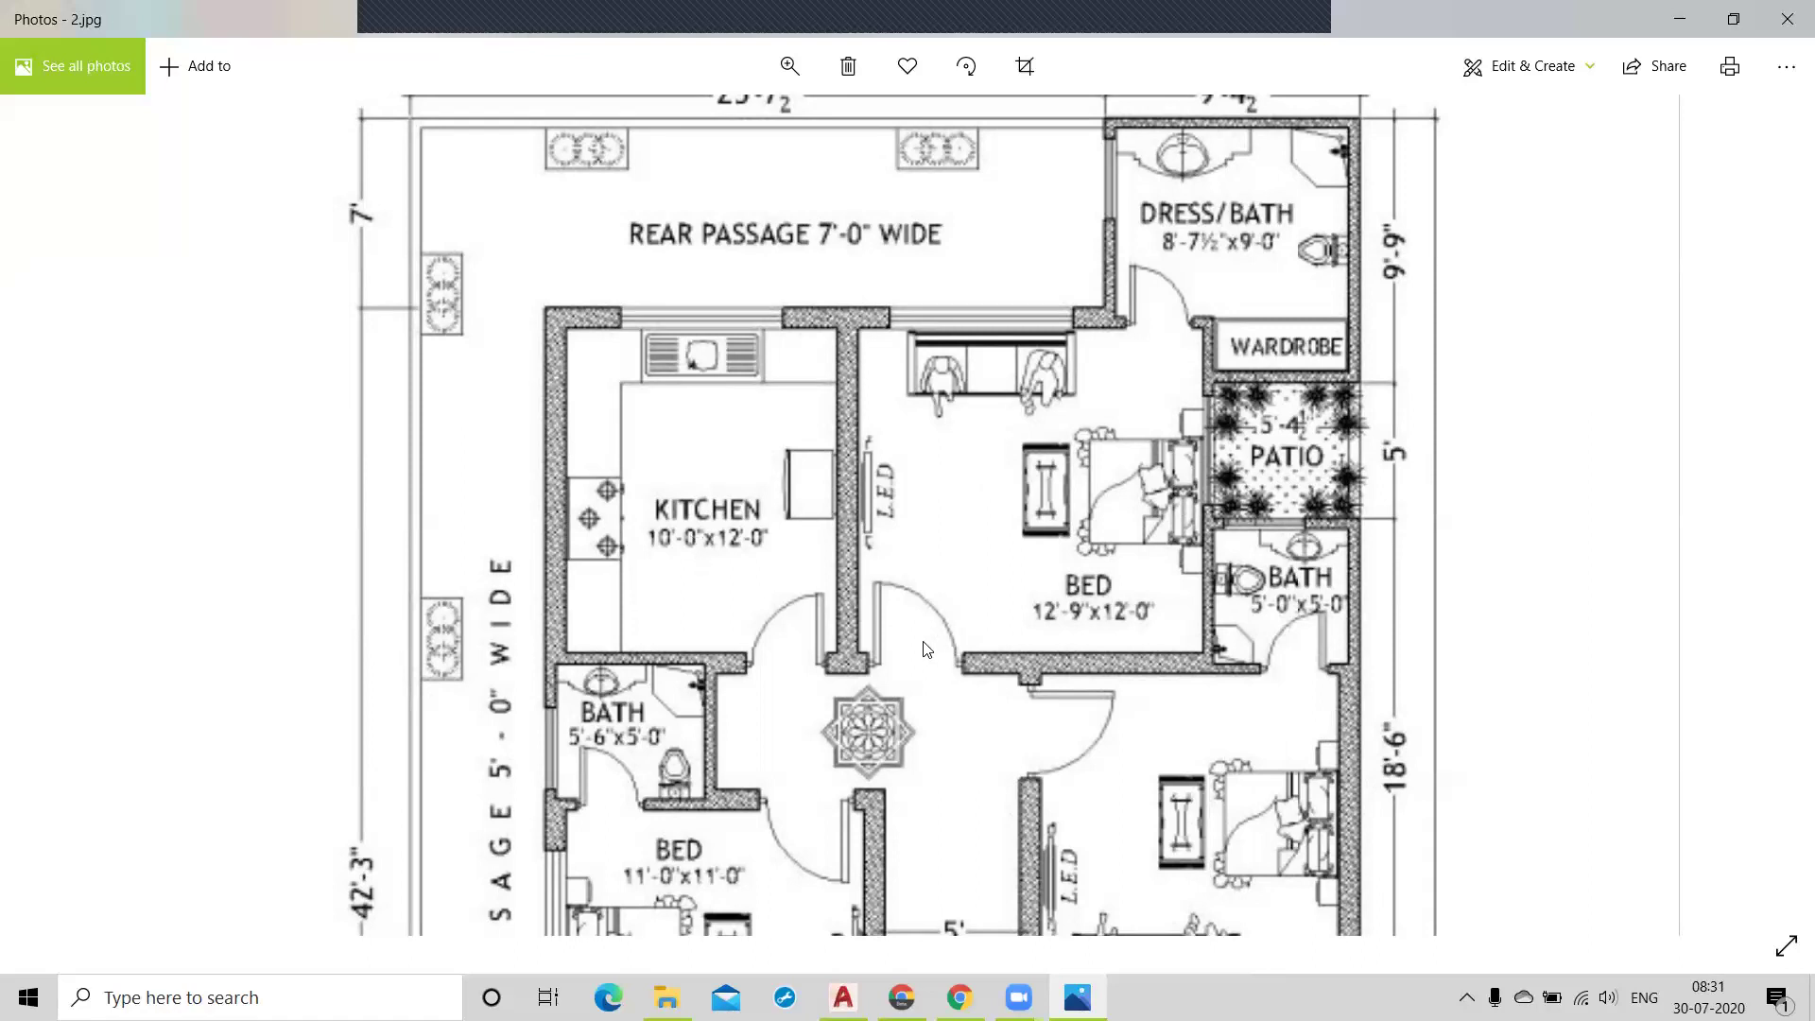
pyautogui.scroll(-2, 931, 648)
pyautogui.scroll(-5, 1056, 592)
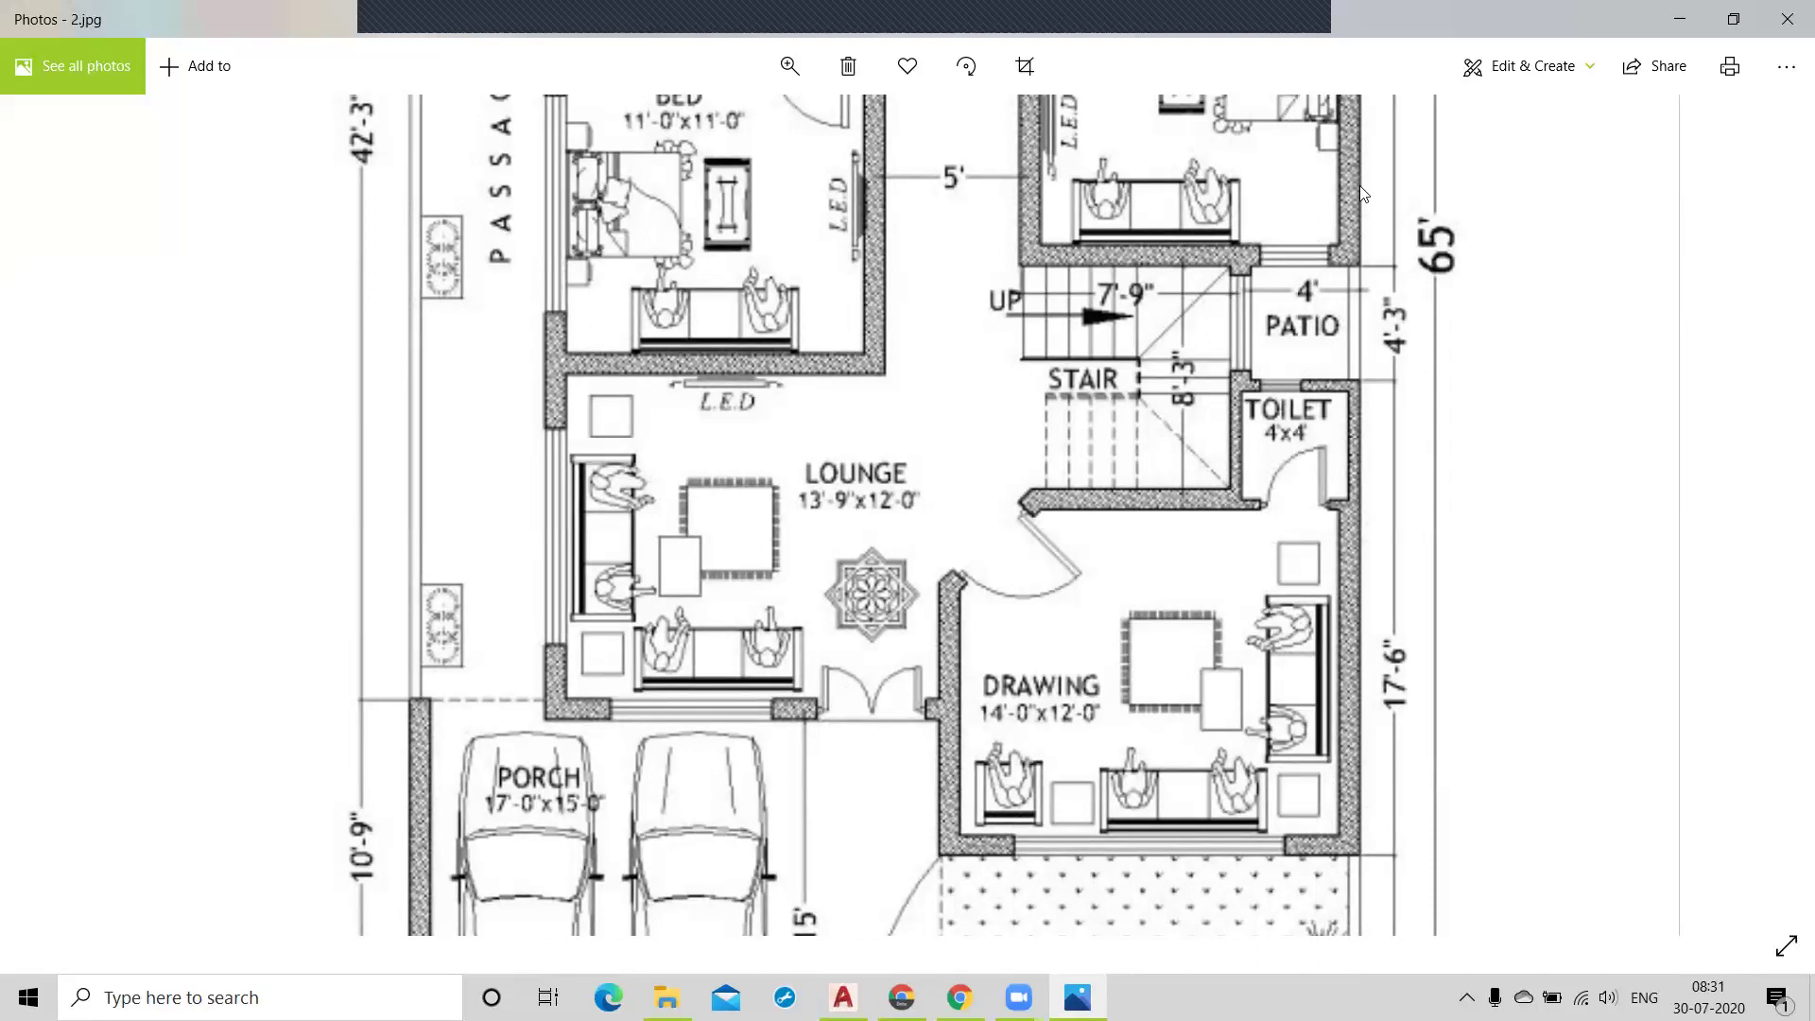
pyautogui.click(1786, 21)
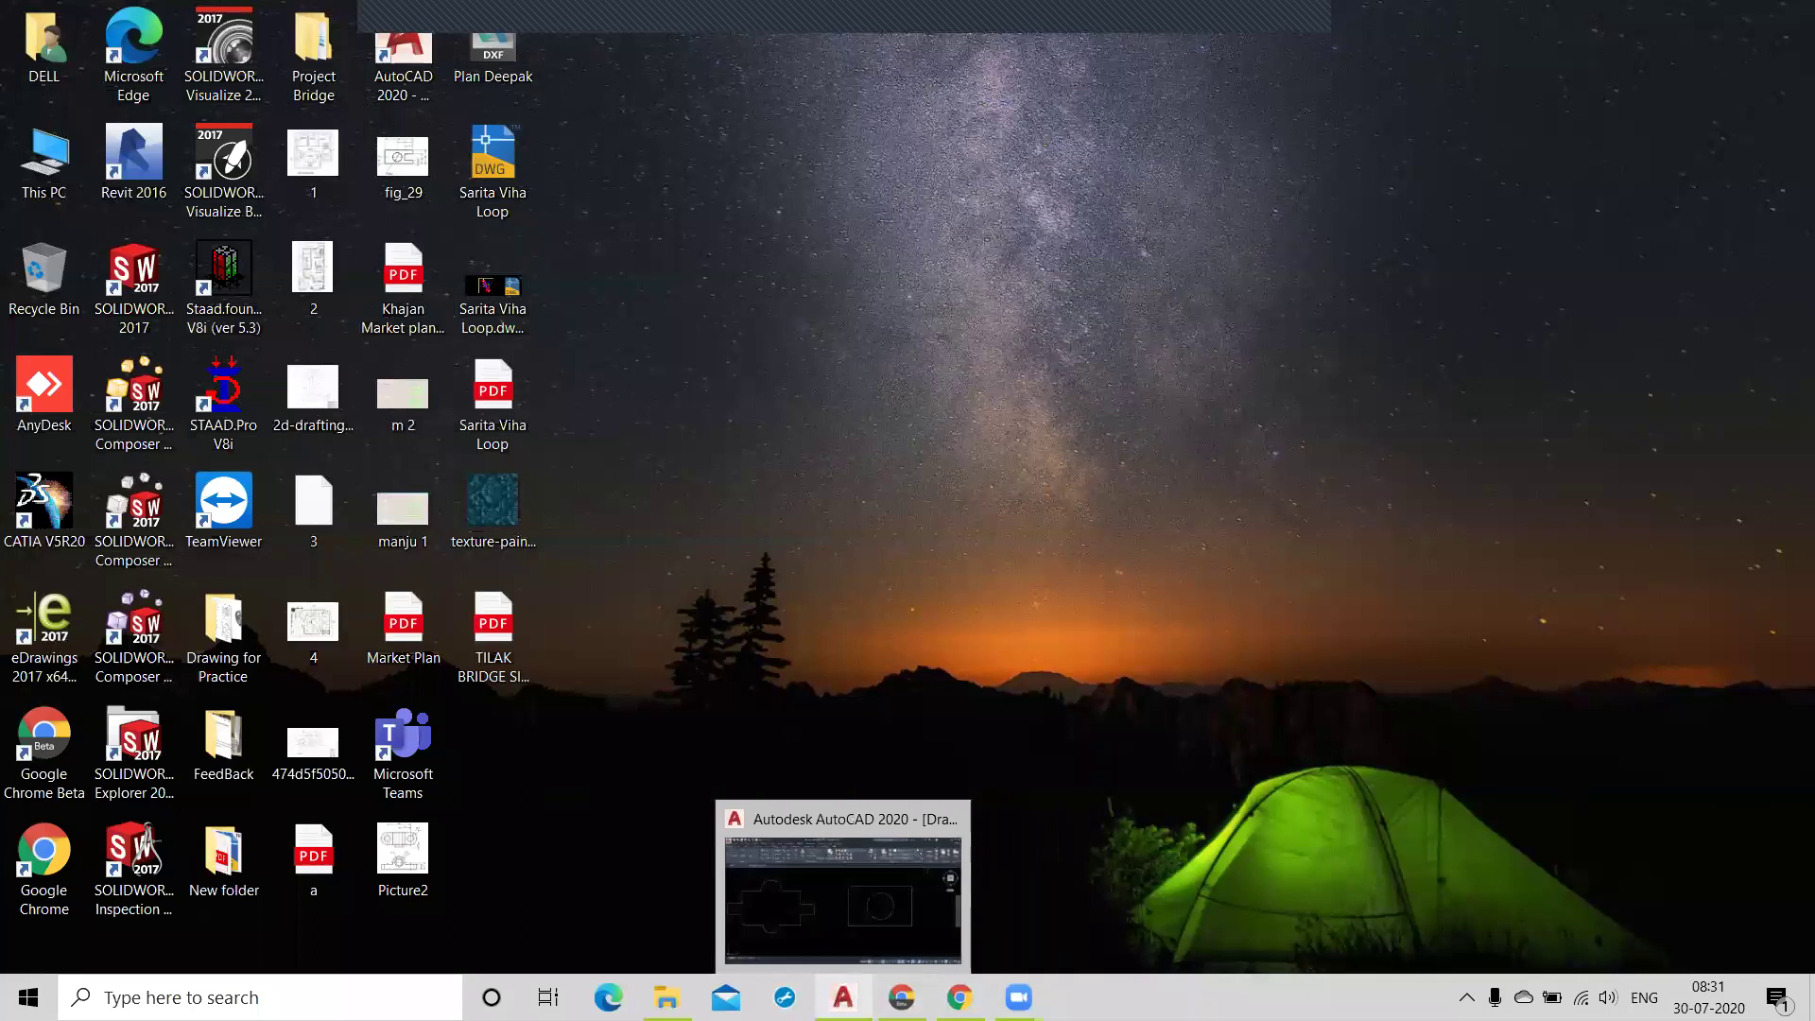
pyautogui.click(842, 997)
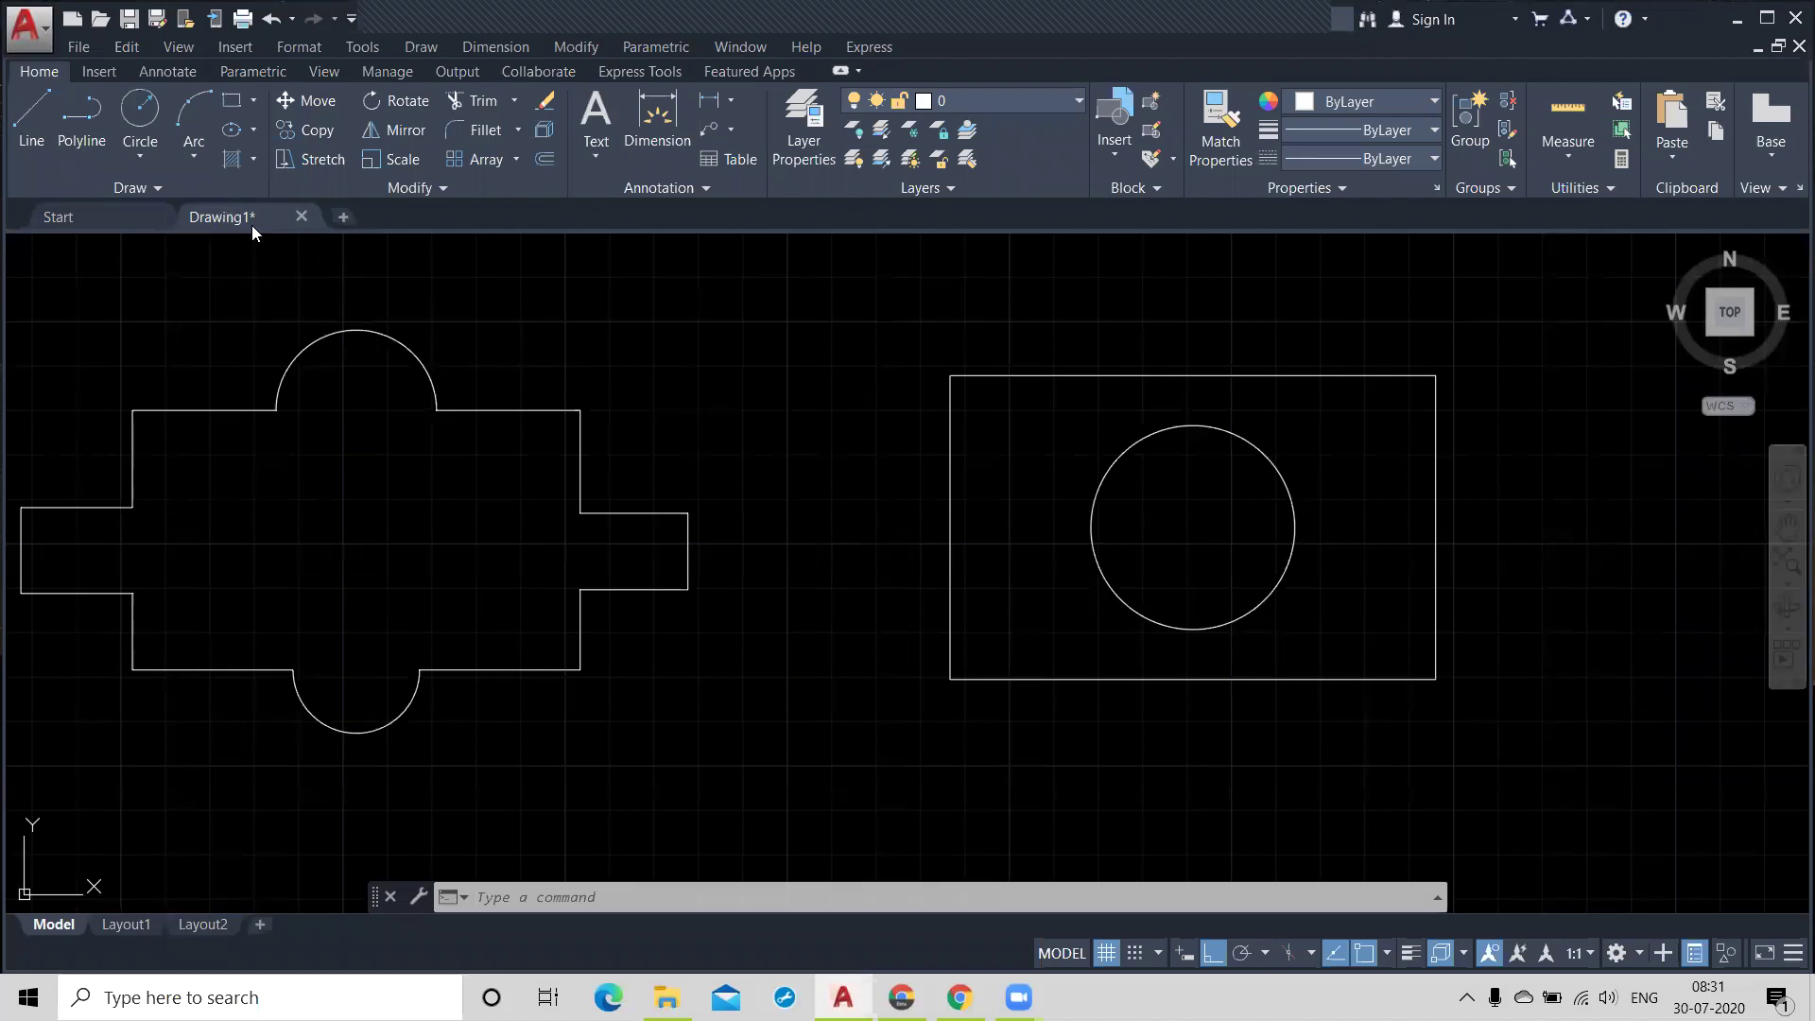
# Step: Hatch the area between the new rectangle and its inner circle with the GRASS pattern, reapplying GRASS to the hatch
pyautogui.click(234, 157)
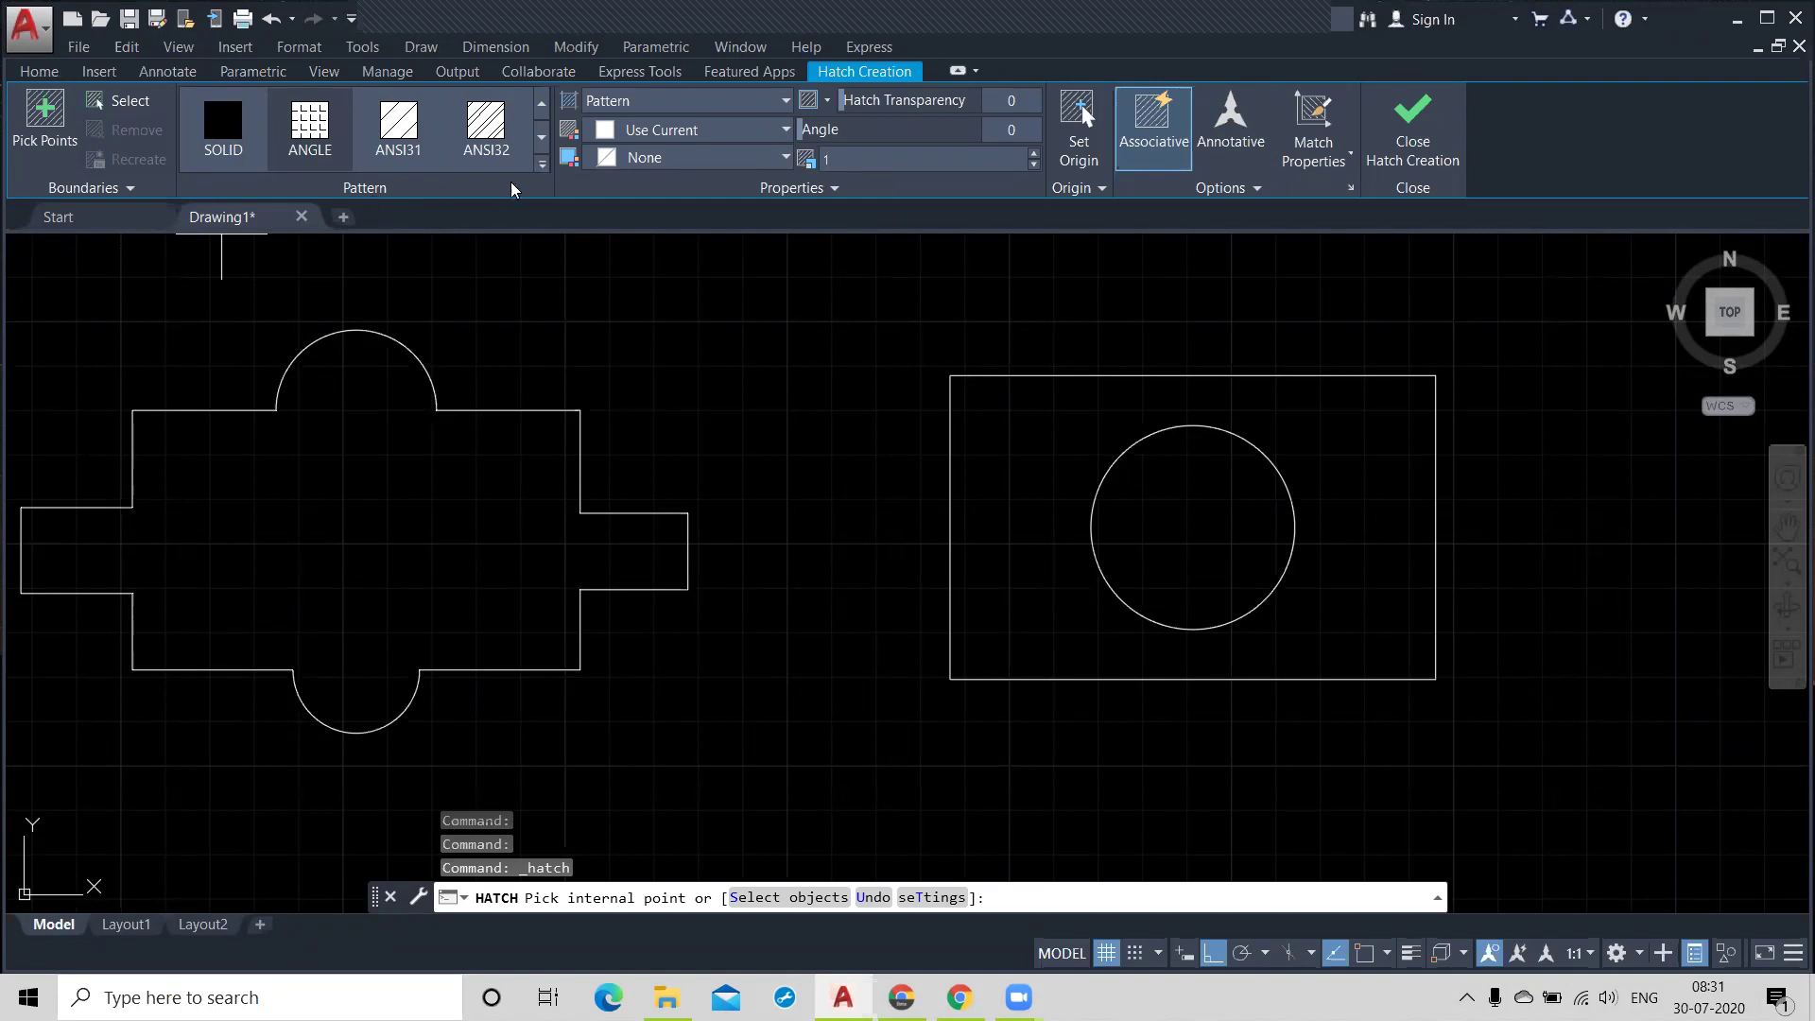
pyautogui.click(543, 166)
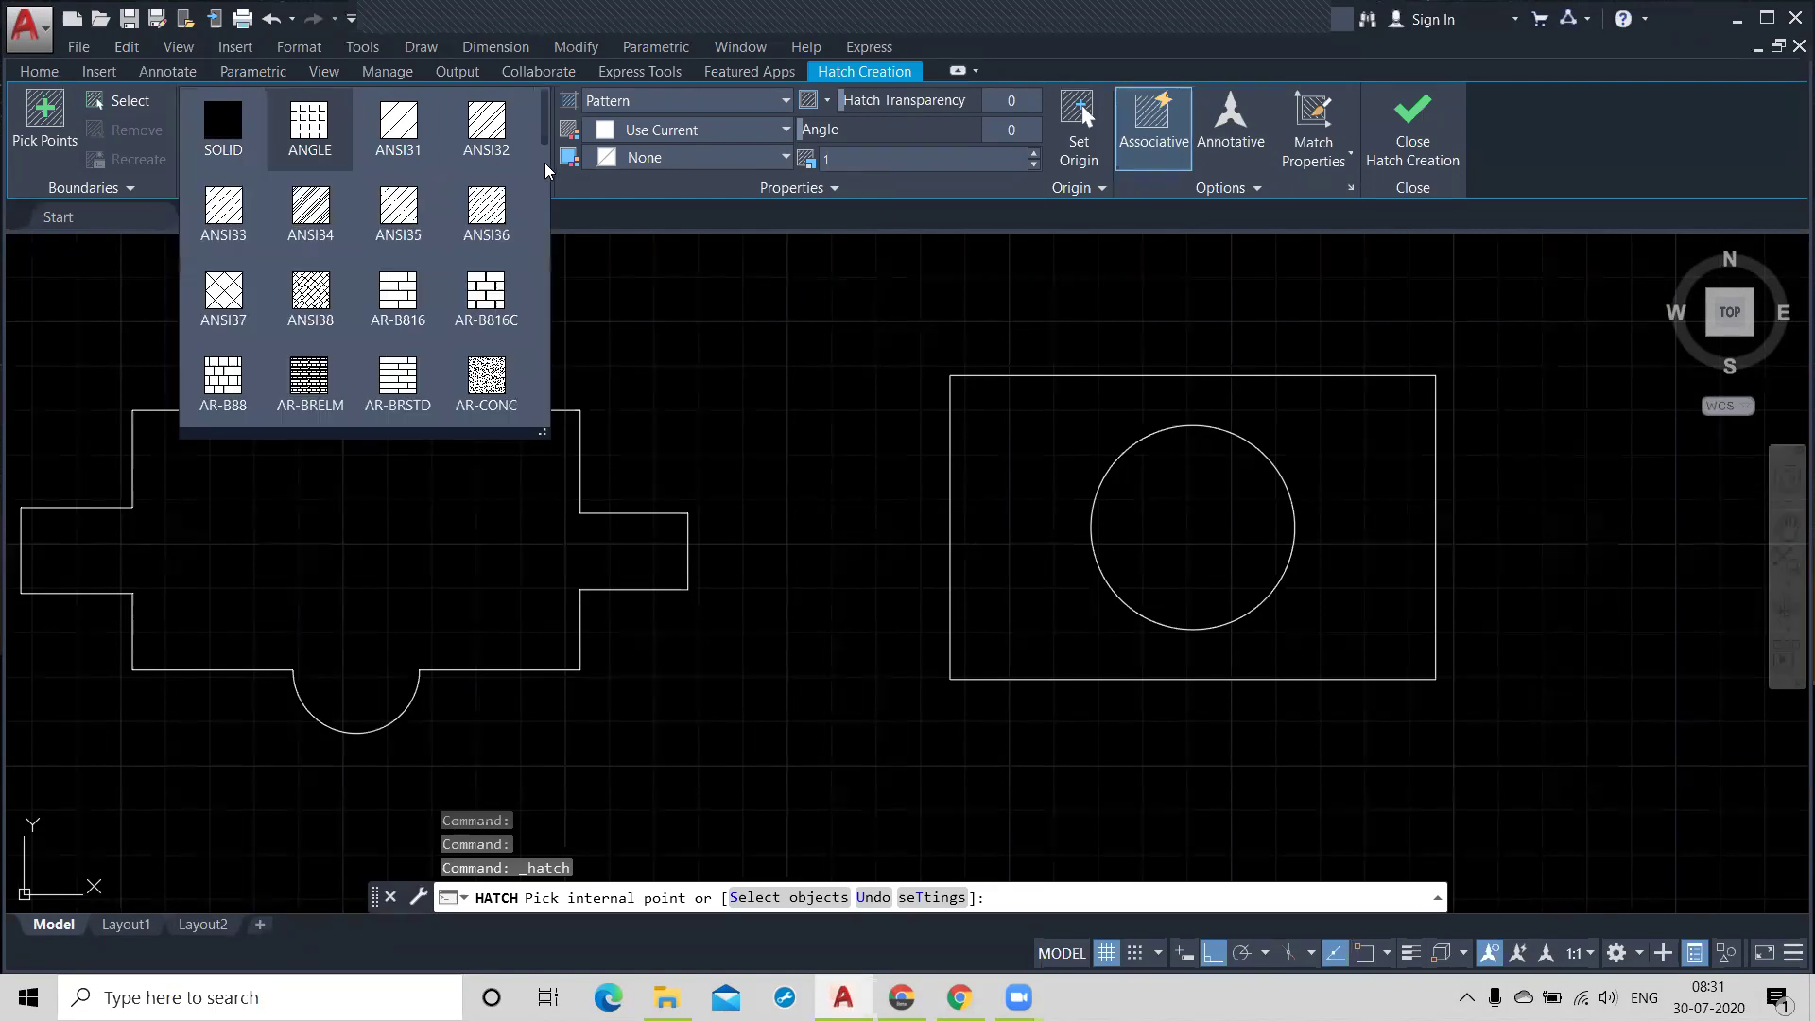
pyautogui.scroll(-1, 395, 217)
pyautogui.scroll(1, 389, 227)
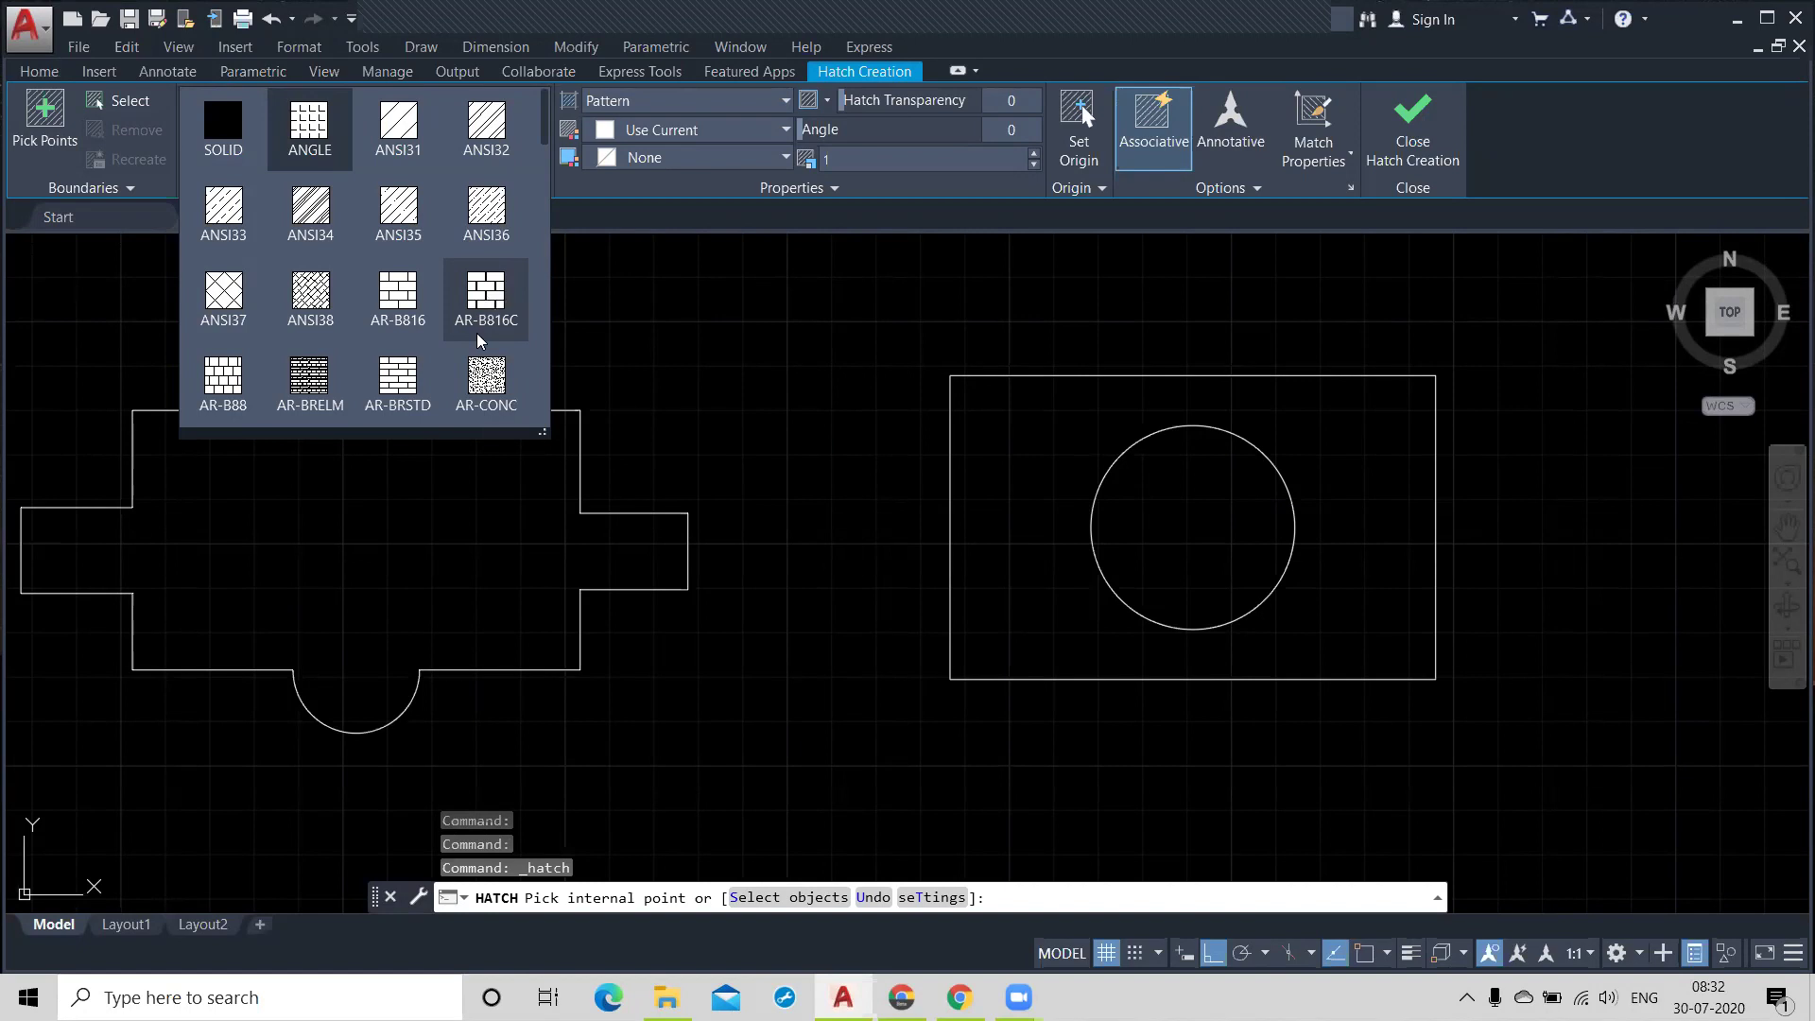
pyautogui.scroll(-1, 479, 340)
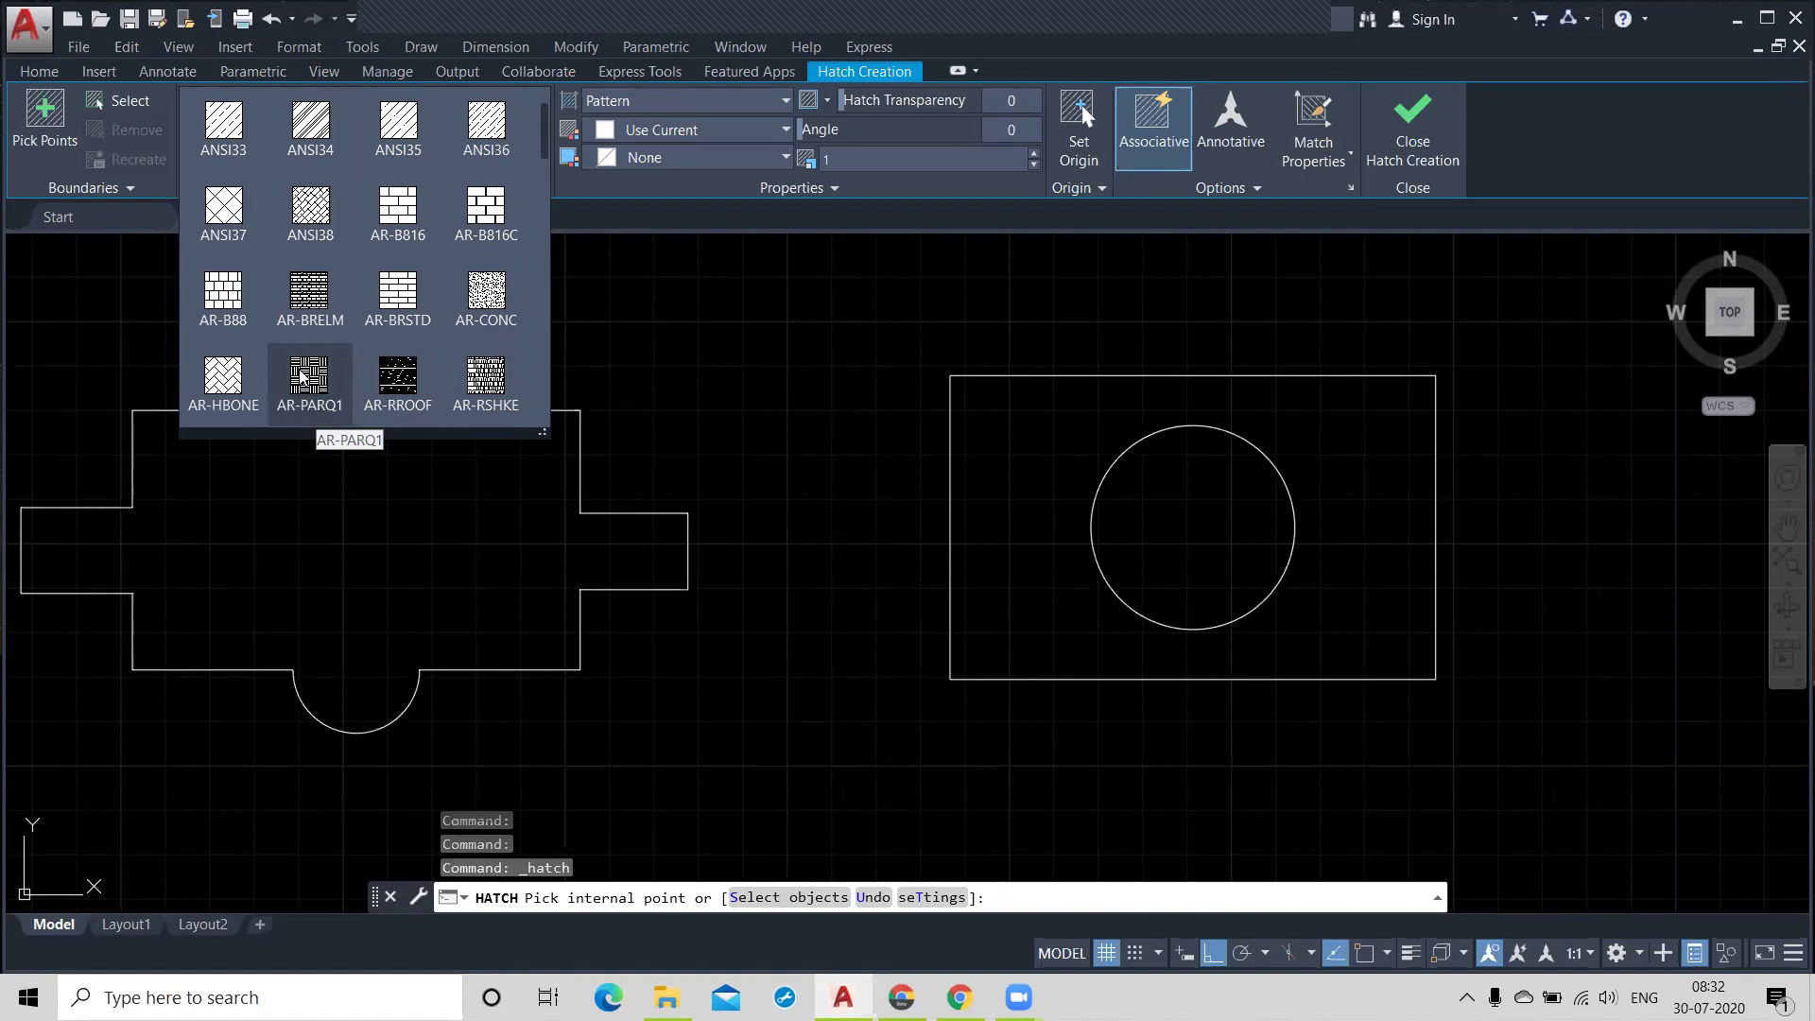
pyautogui.scroll(-1, 300, 376)
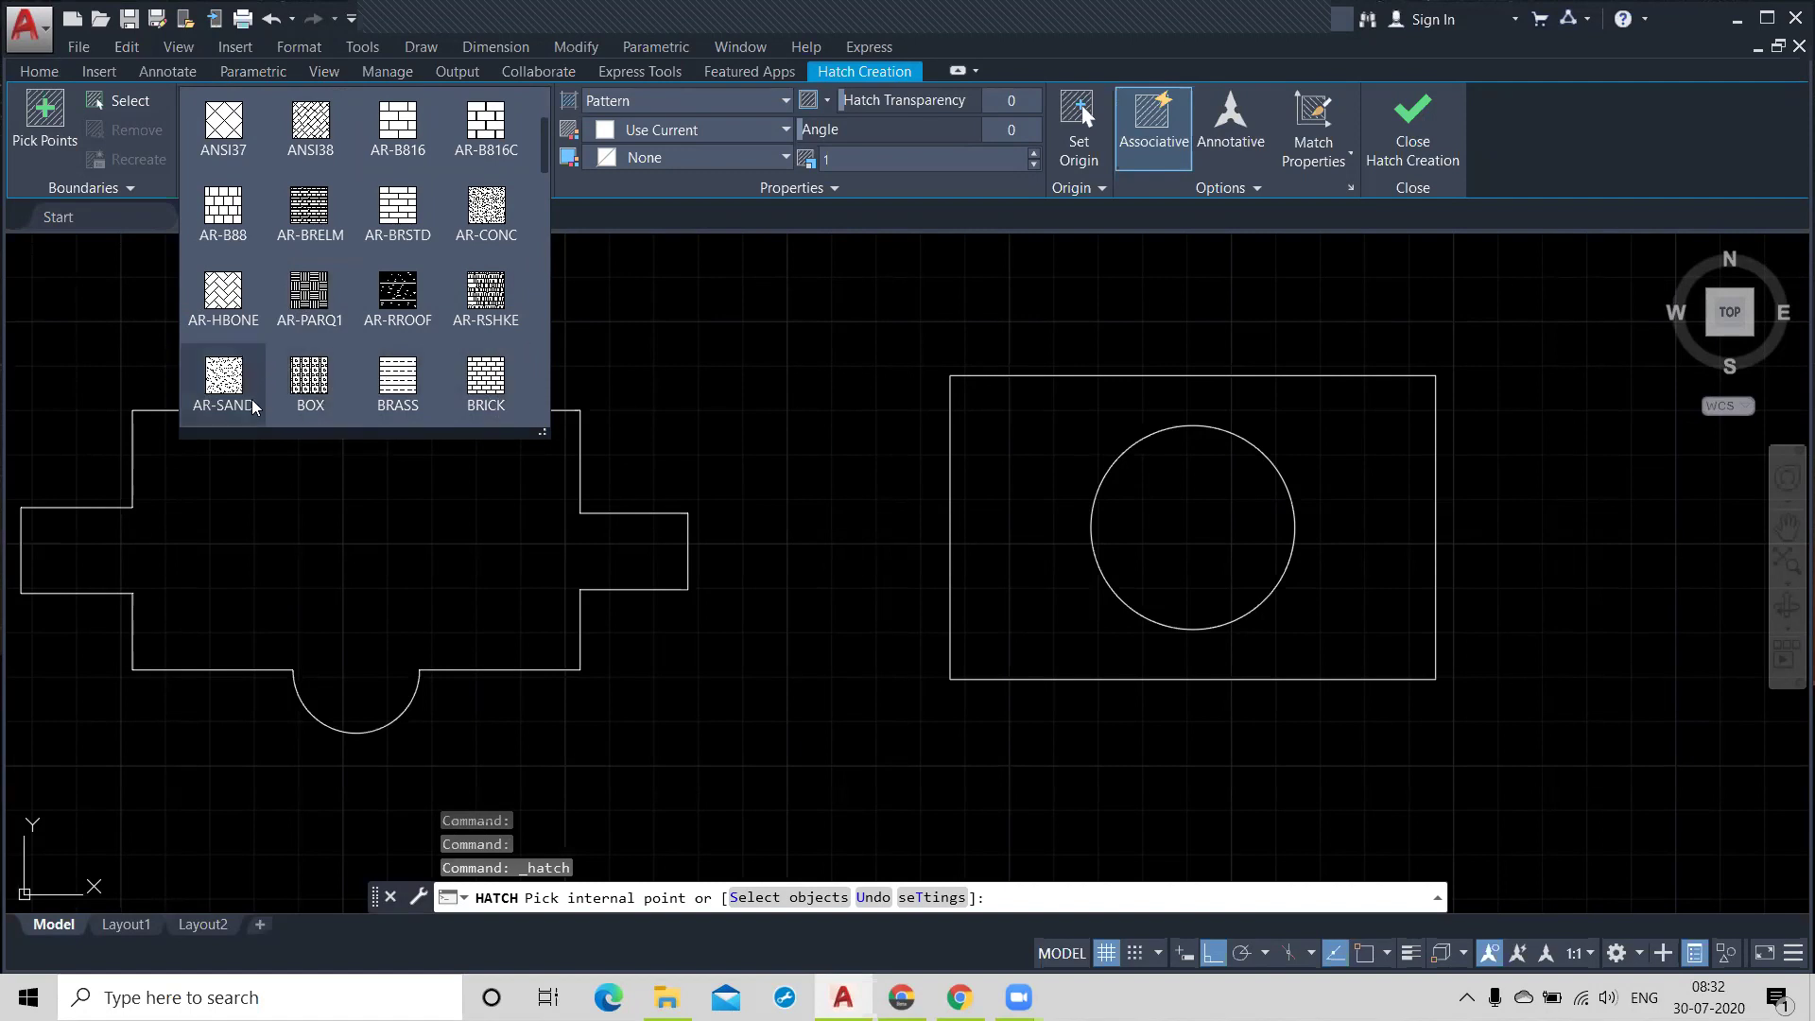
pyautogui.scroll(-1, 250, 406)
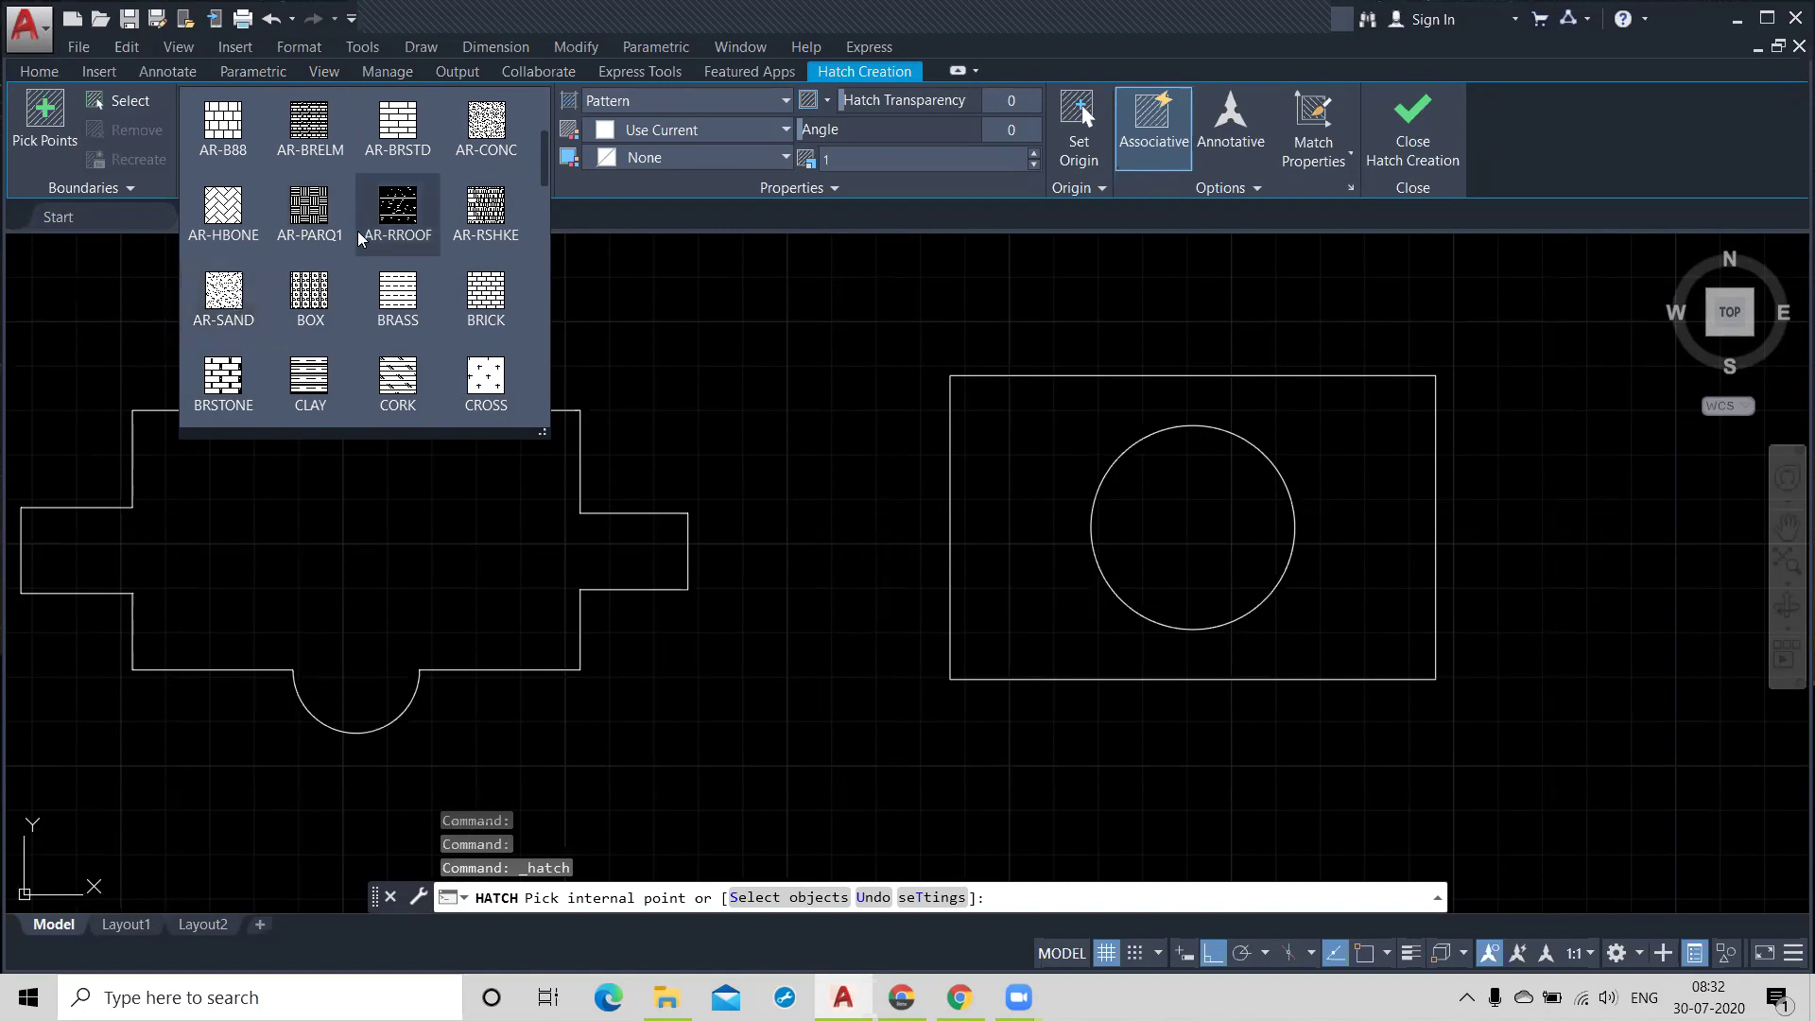
pyautogui.scroll(-1, 360, 238)
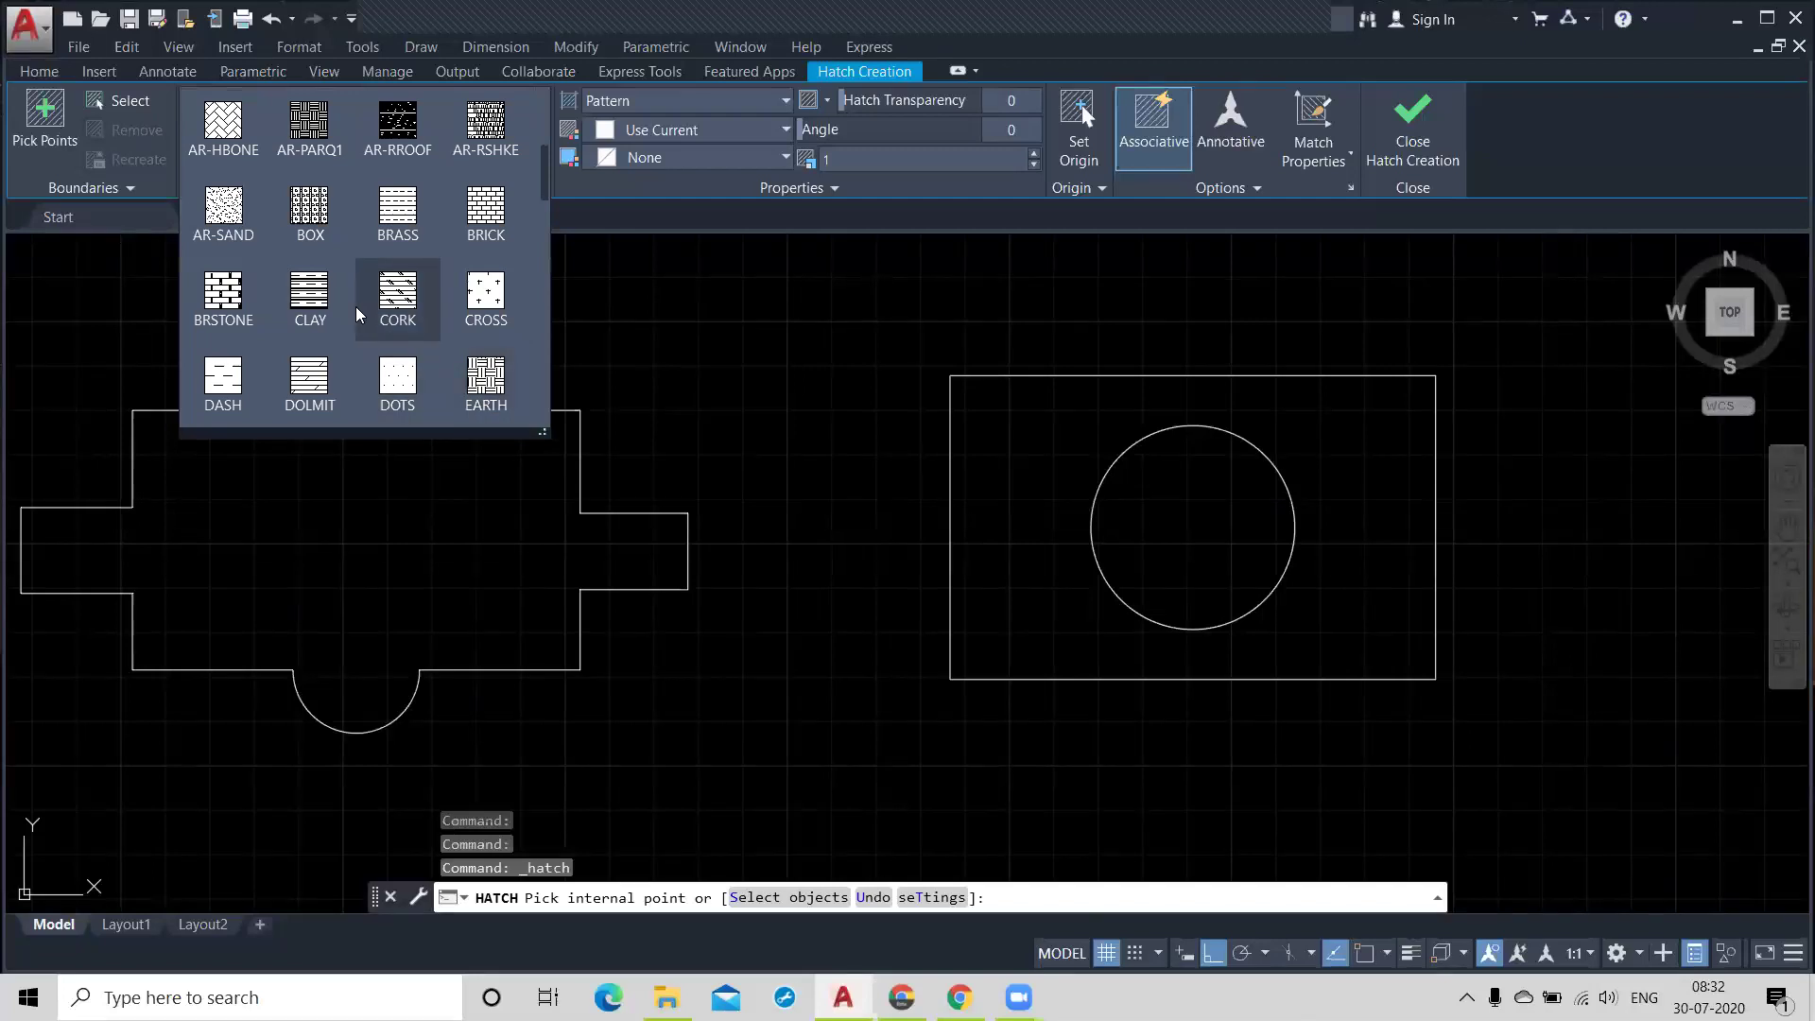
pyautogui.scroll(-1, 360, 315)
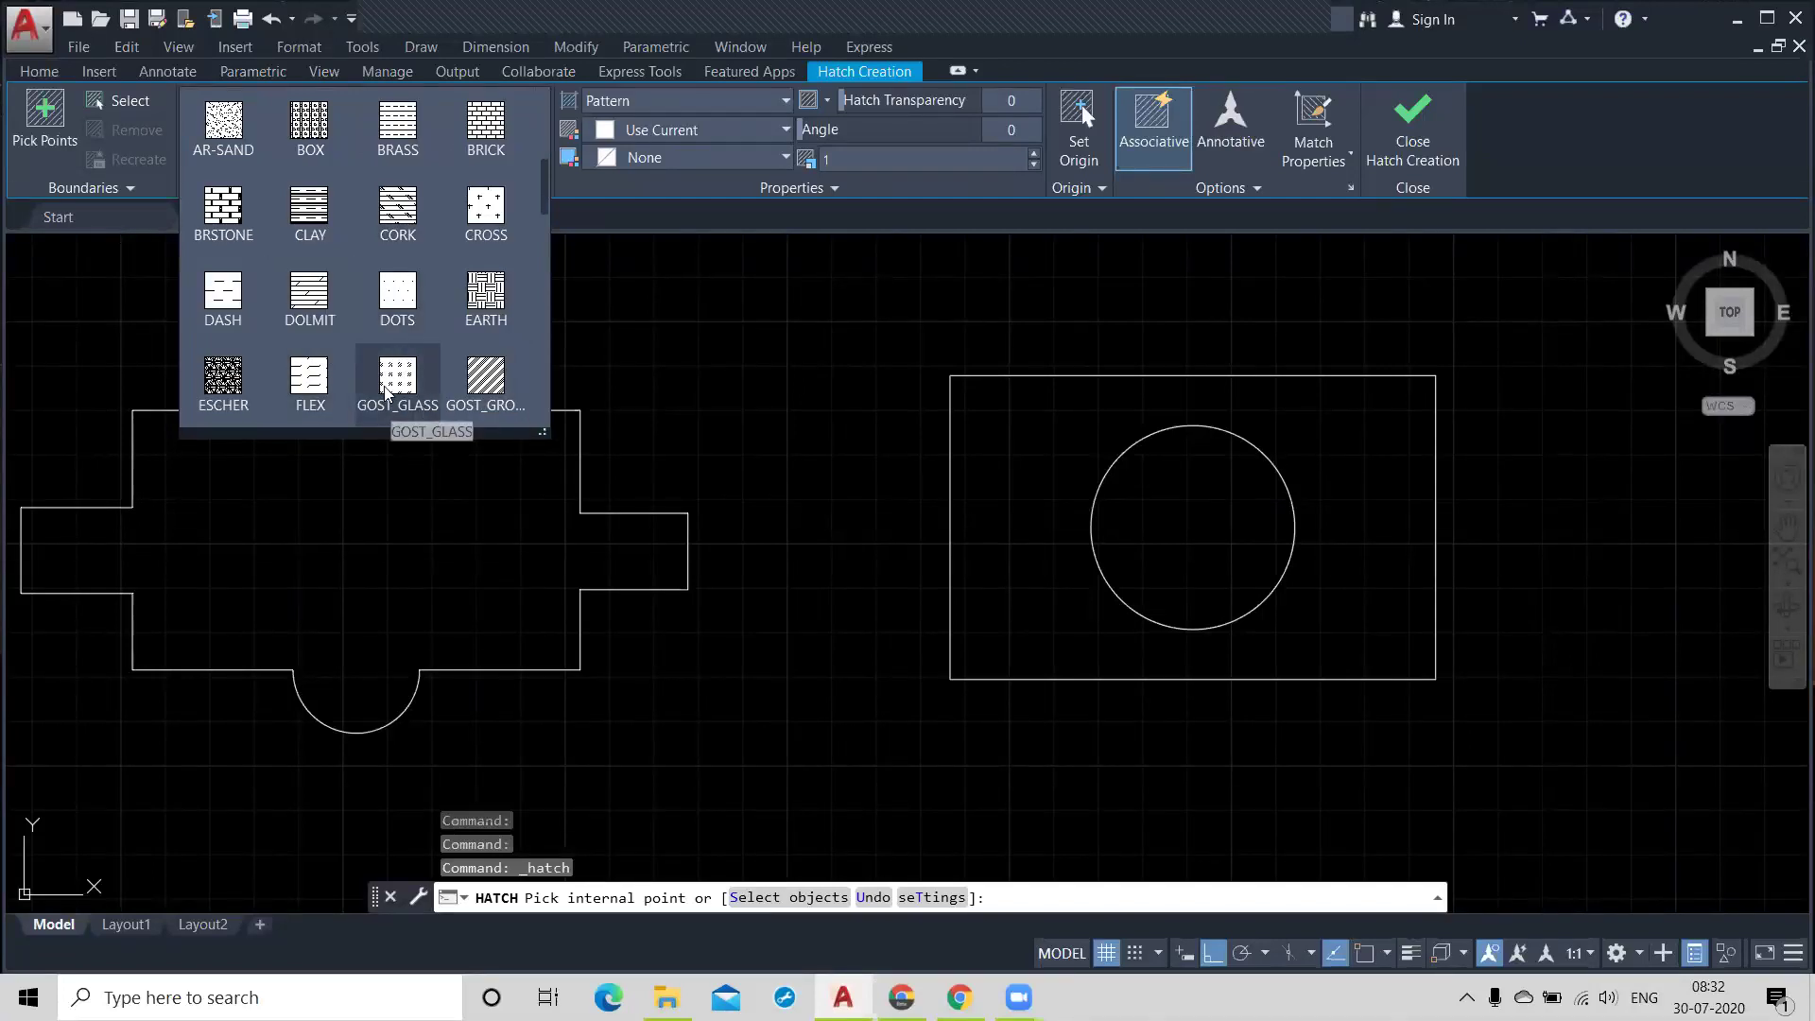
pyautogui.scroll(-2, 385, 387)
pyautogui.scroll(-1, 394, 303)
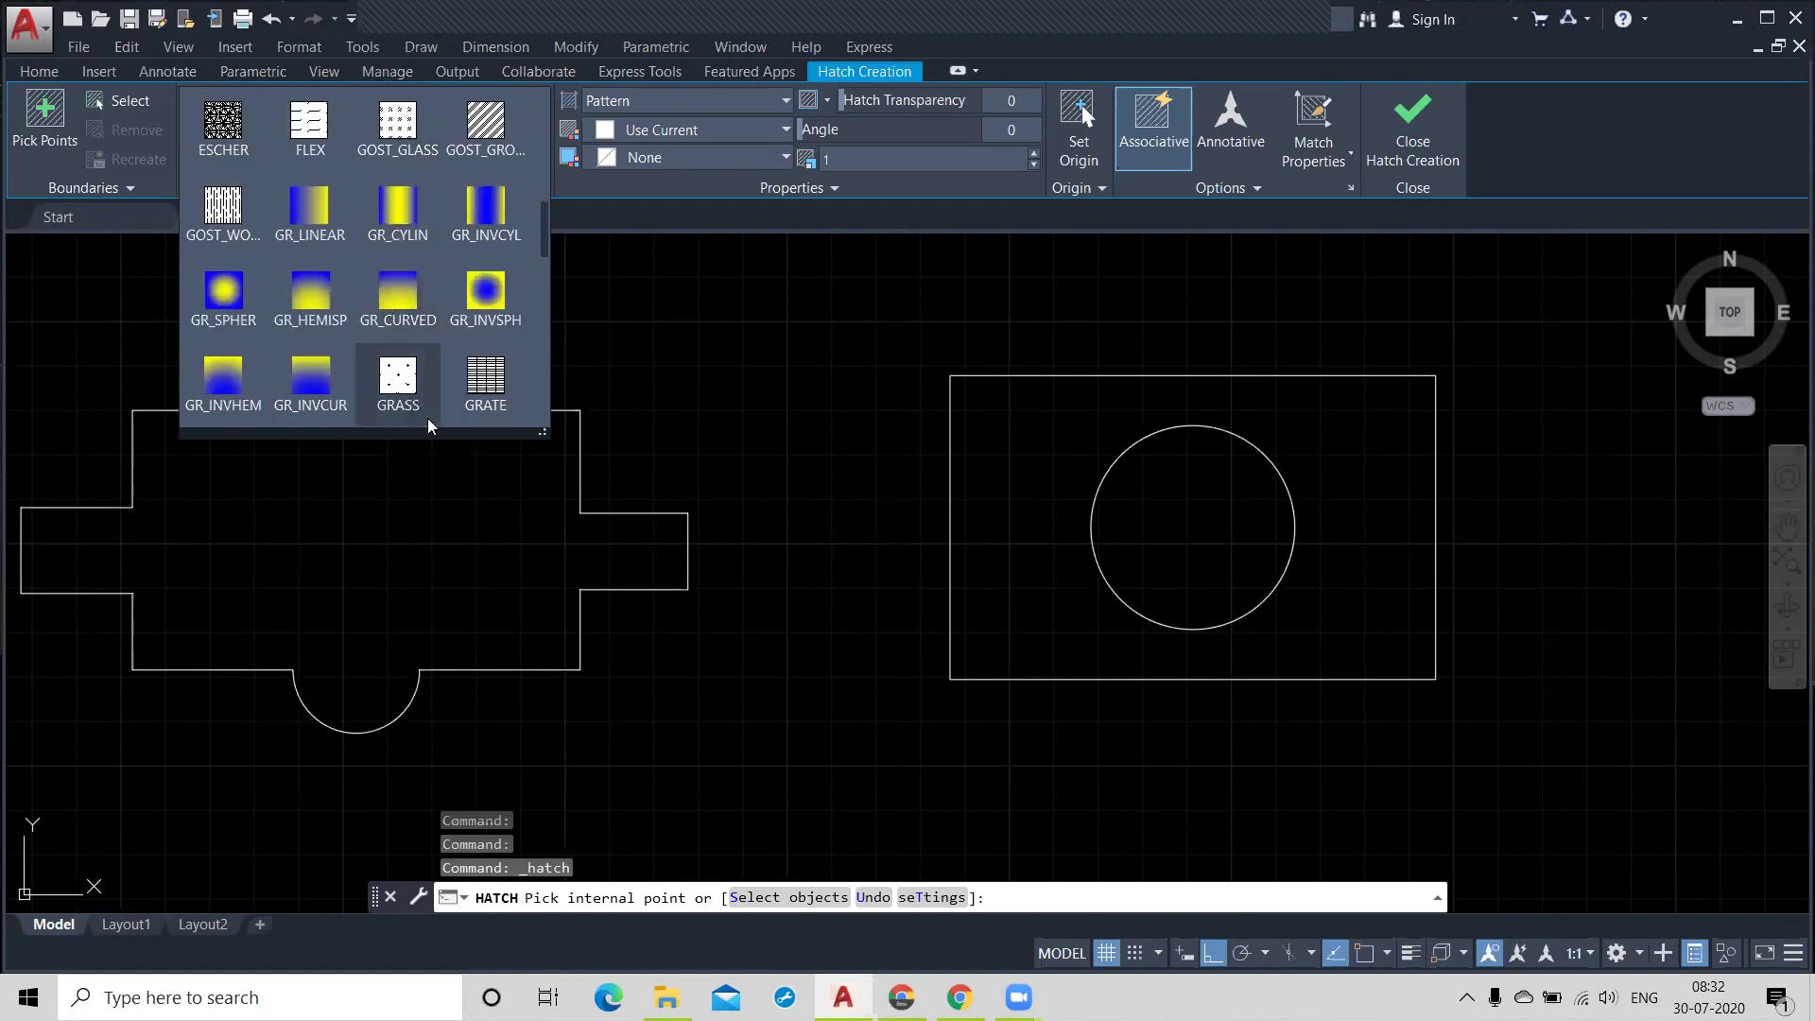
pyautogui.click(399, 390)
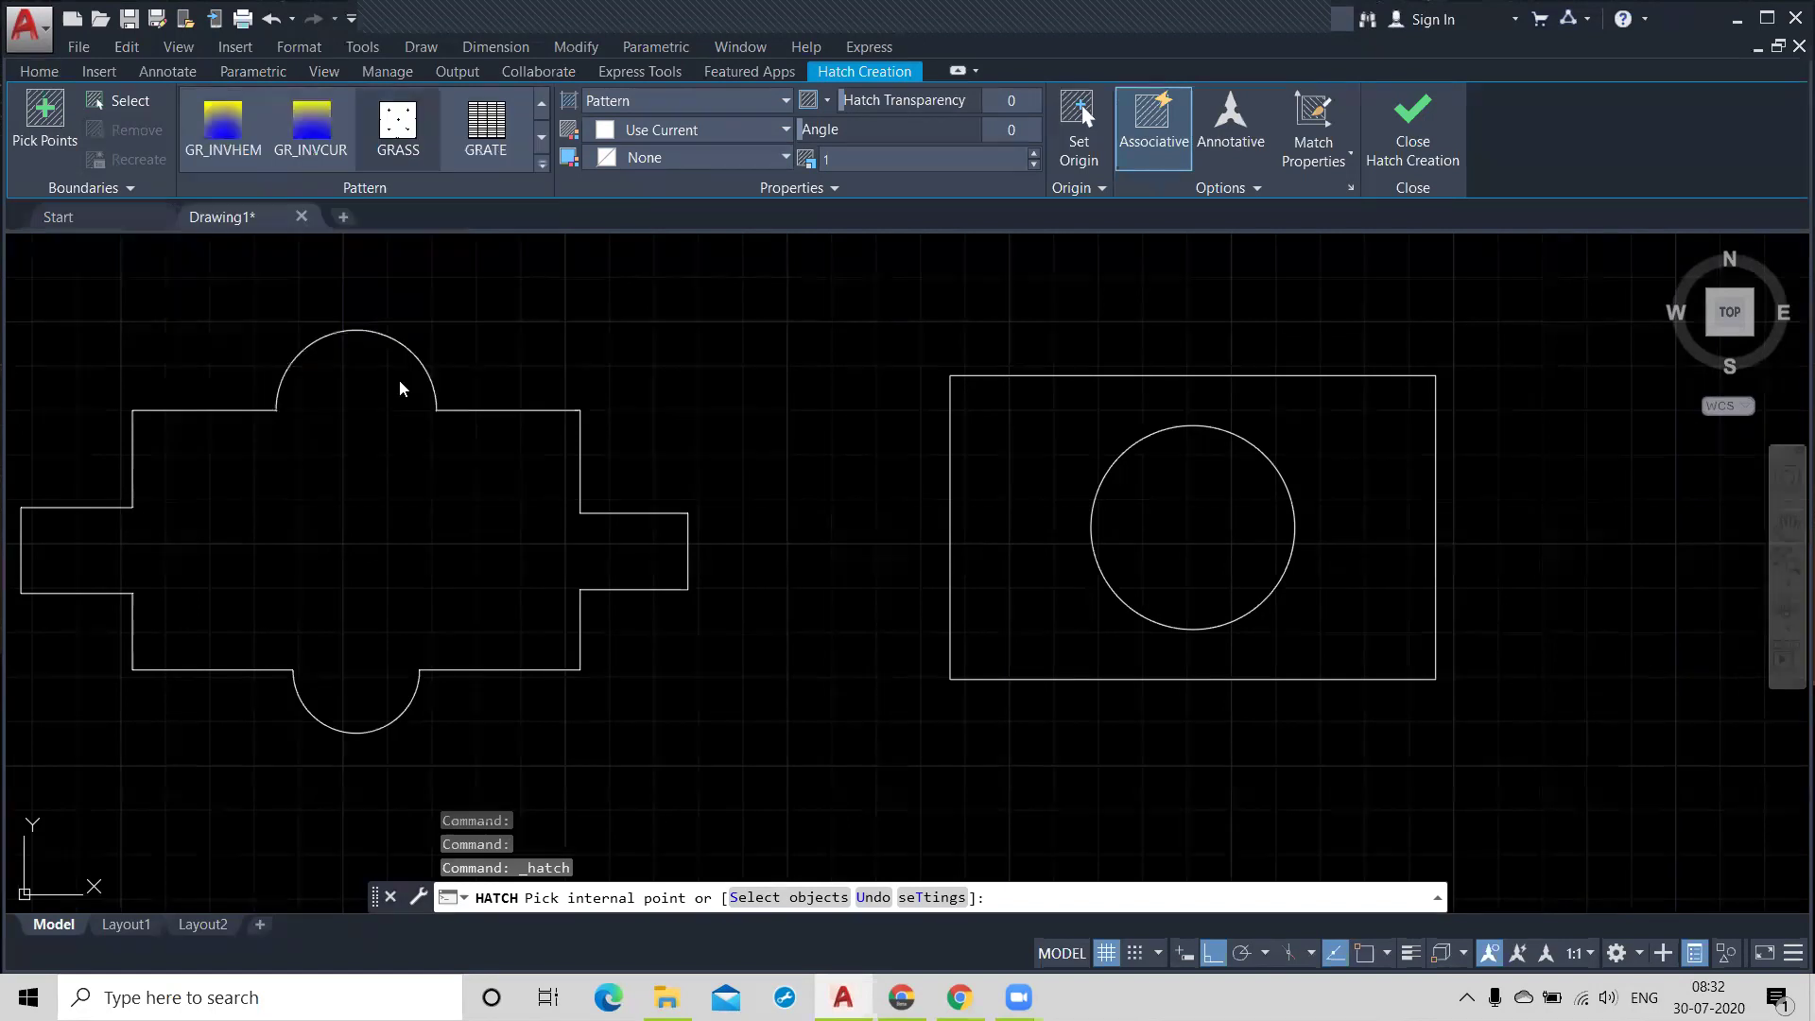
pyautogui.click(1035, 478)
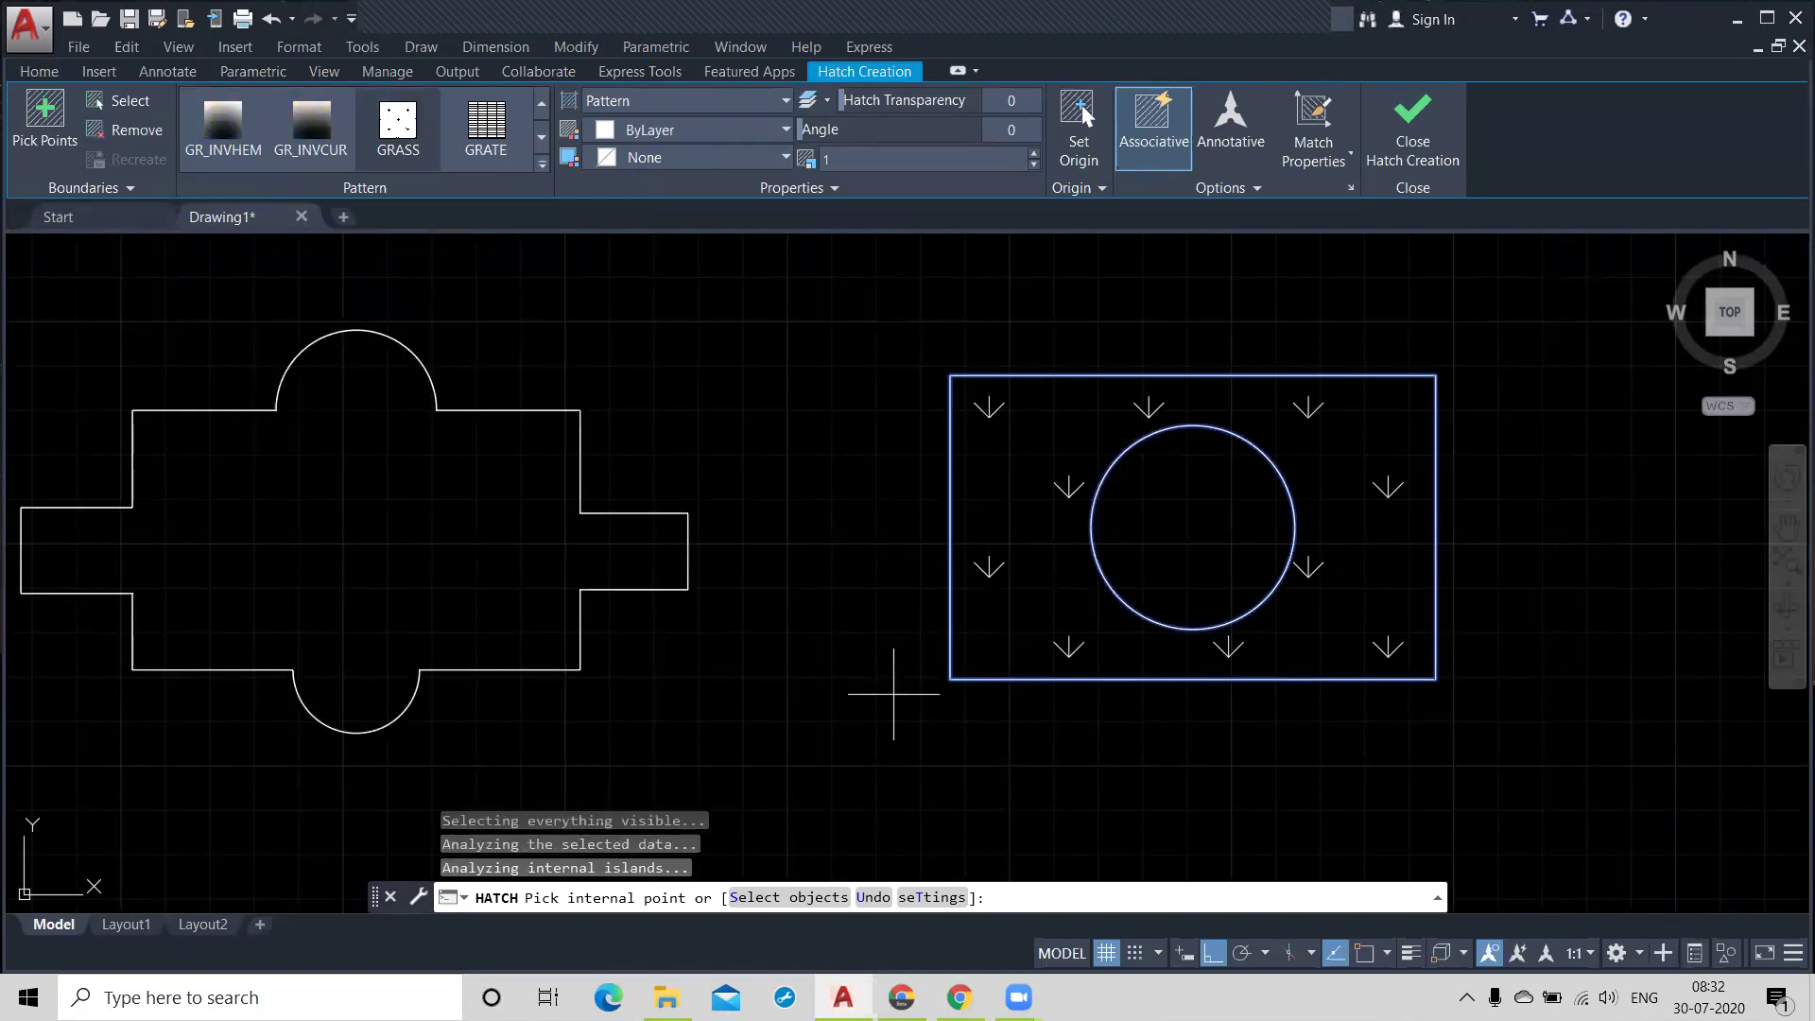
pyautogui.click(543, 164)
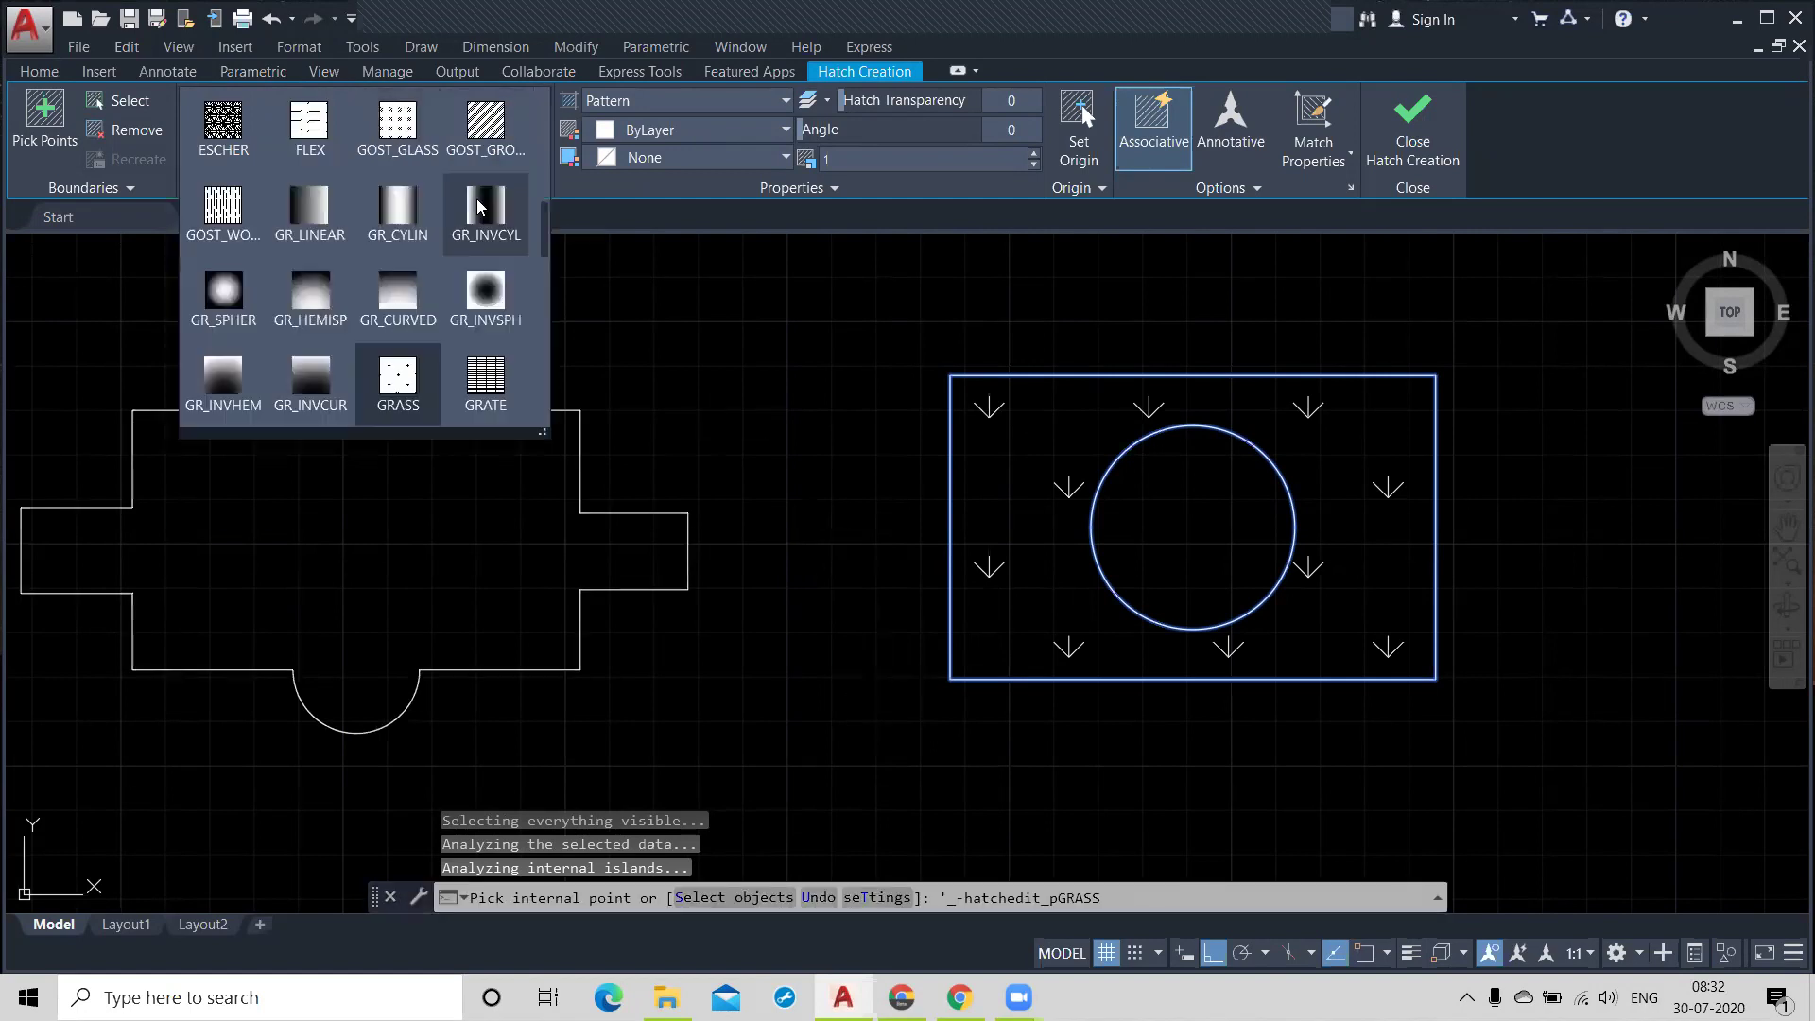
pyautogui.click(396, 389)
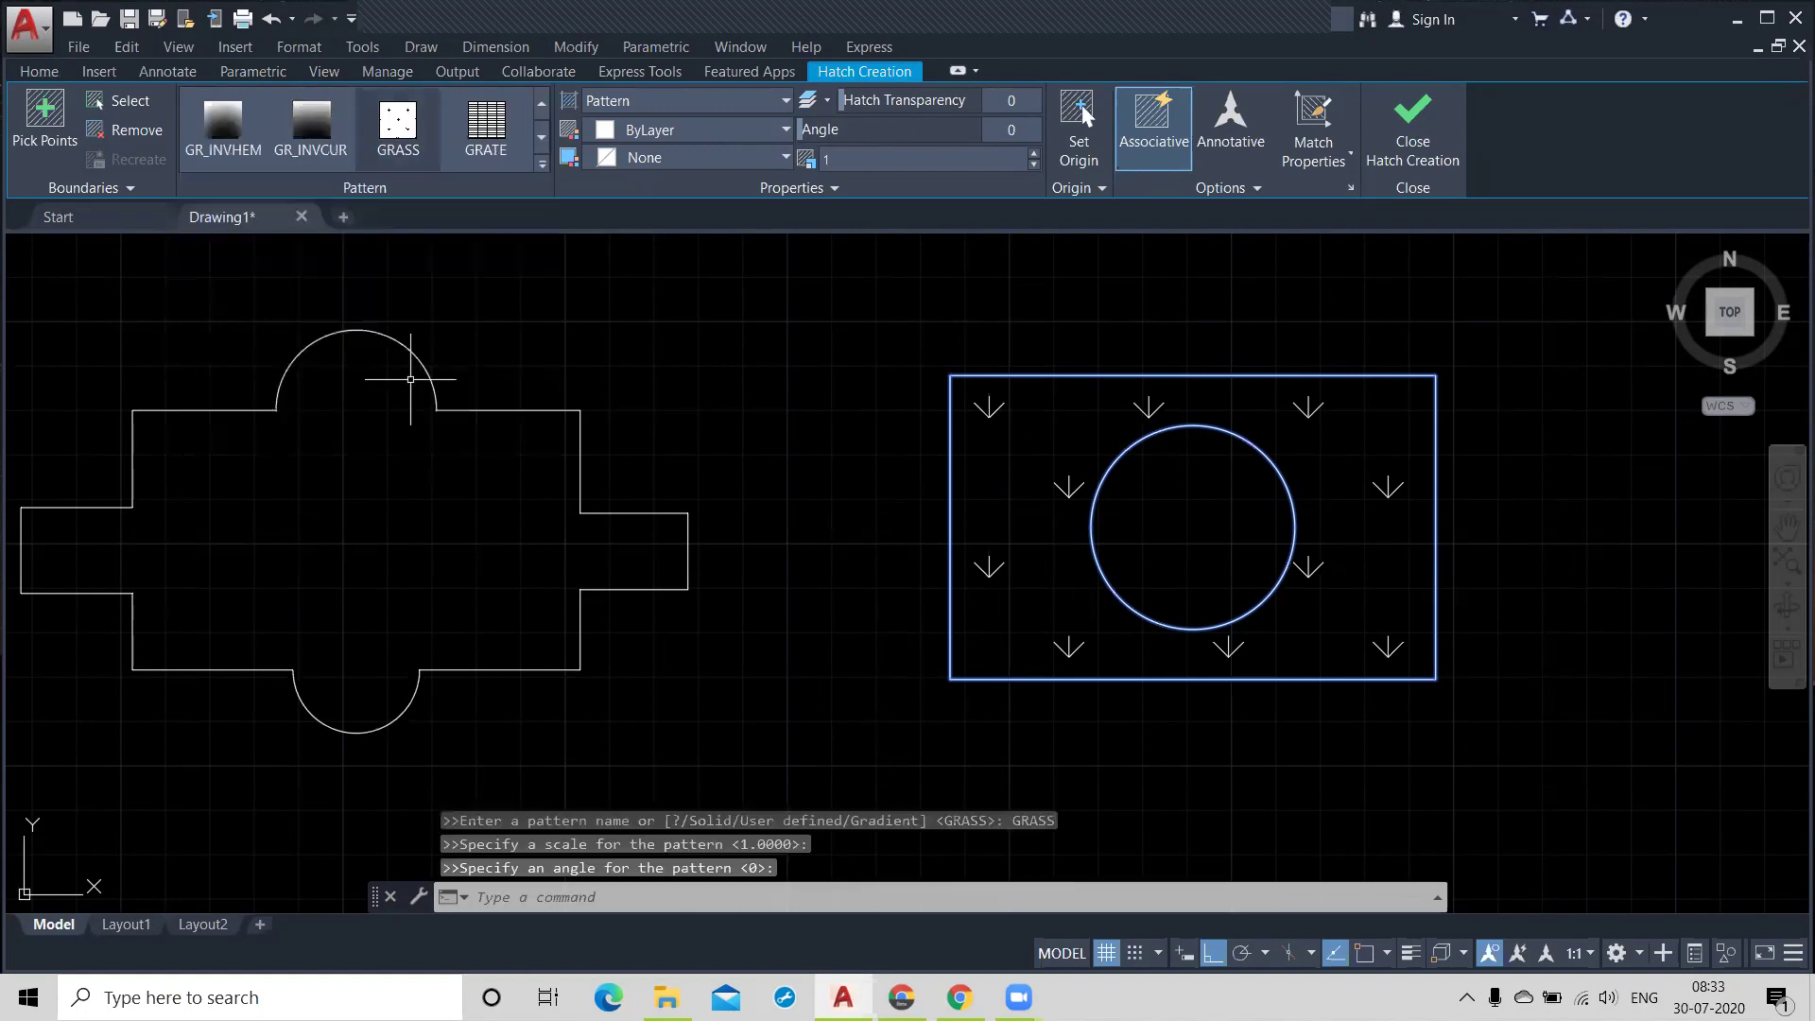
# Step: Add the interior of the merged outline to the hatch and reduce the hatch scale to 0.52
pyautogui.click(296, 523)
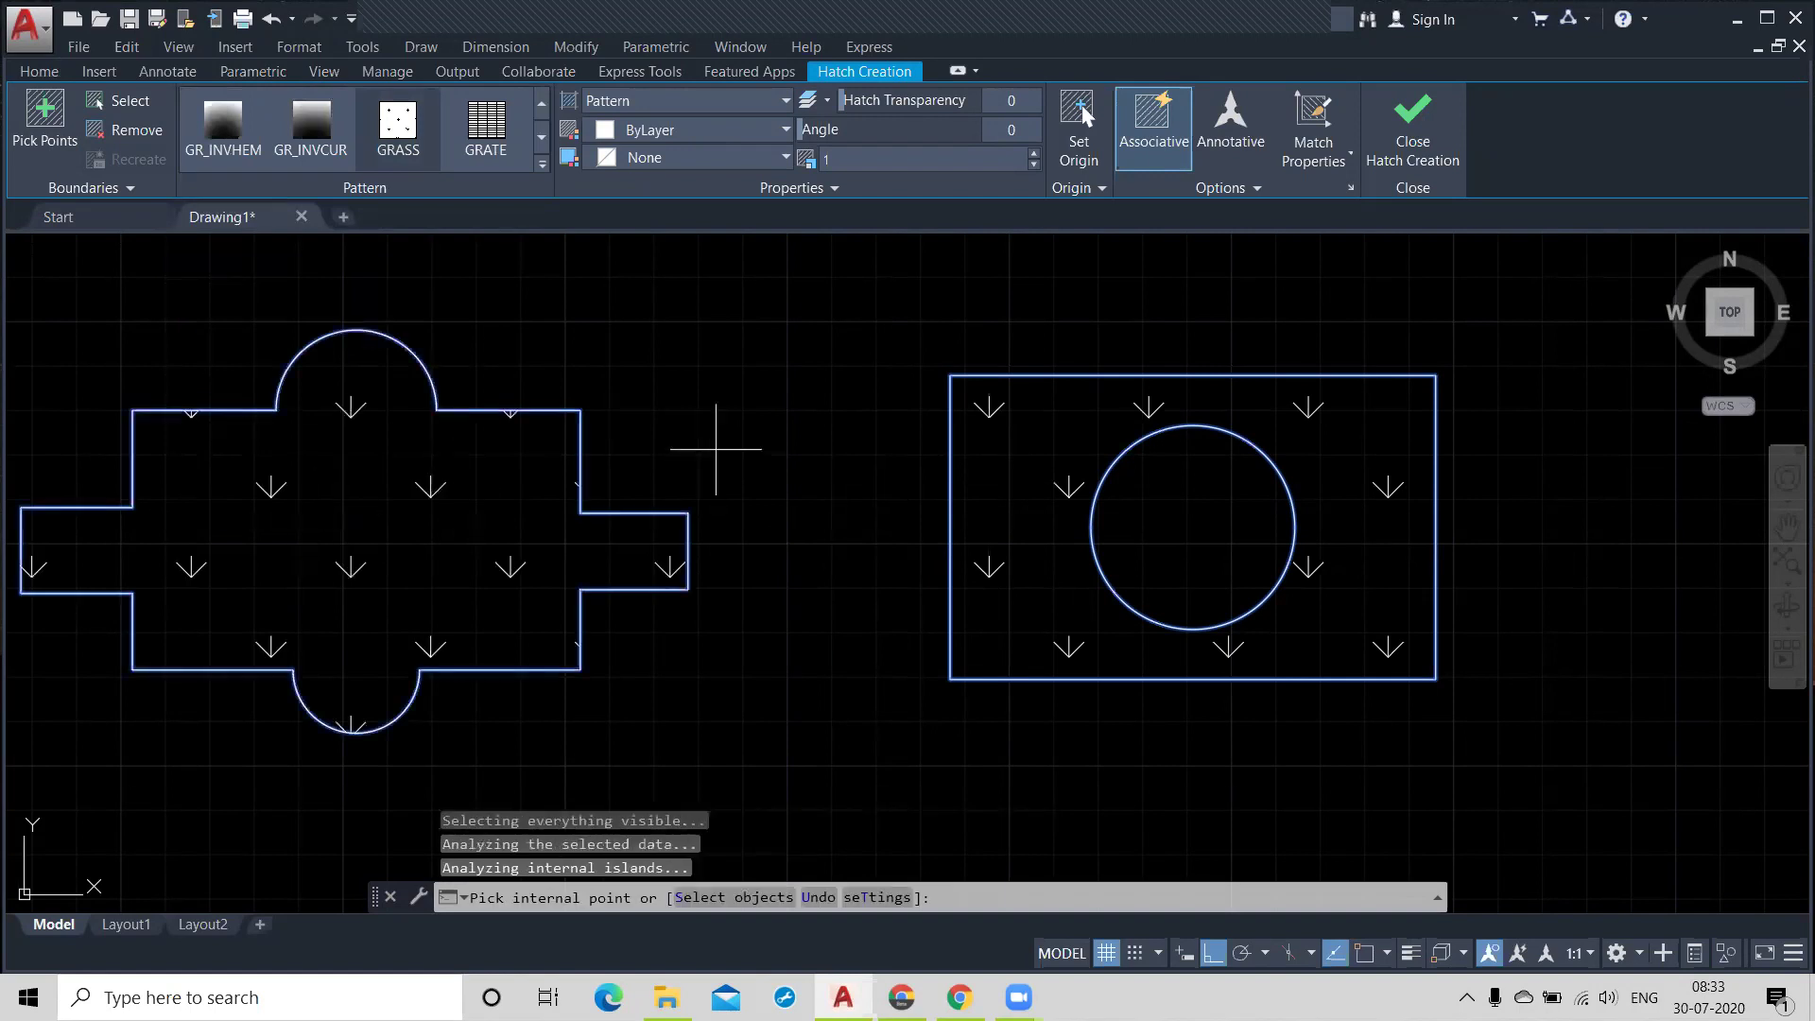
pyautogui.scroll(-2, 739, 422)
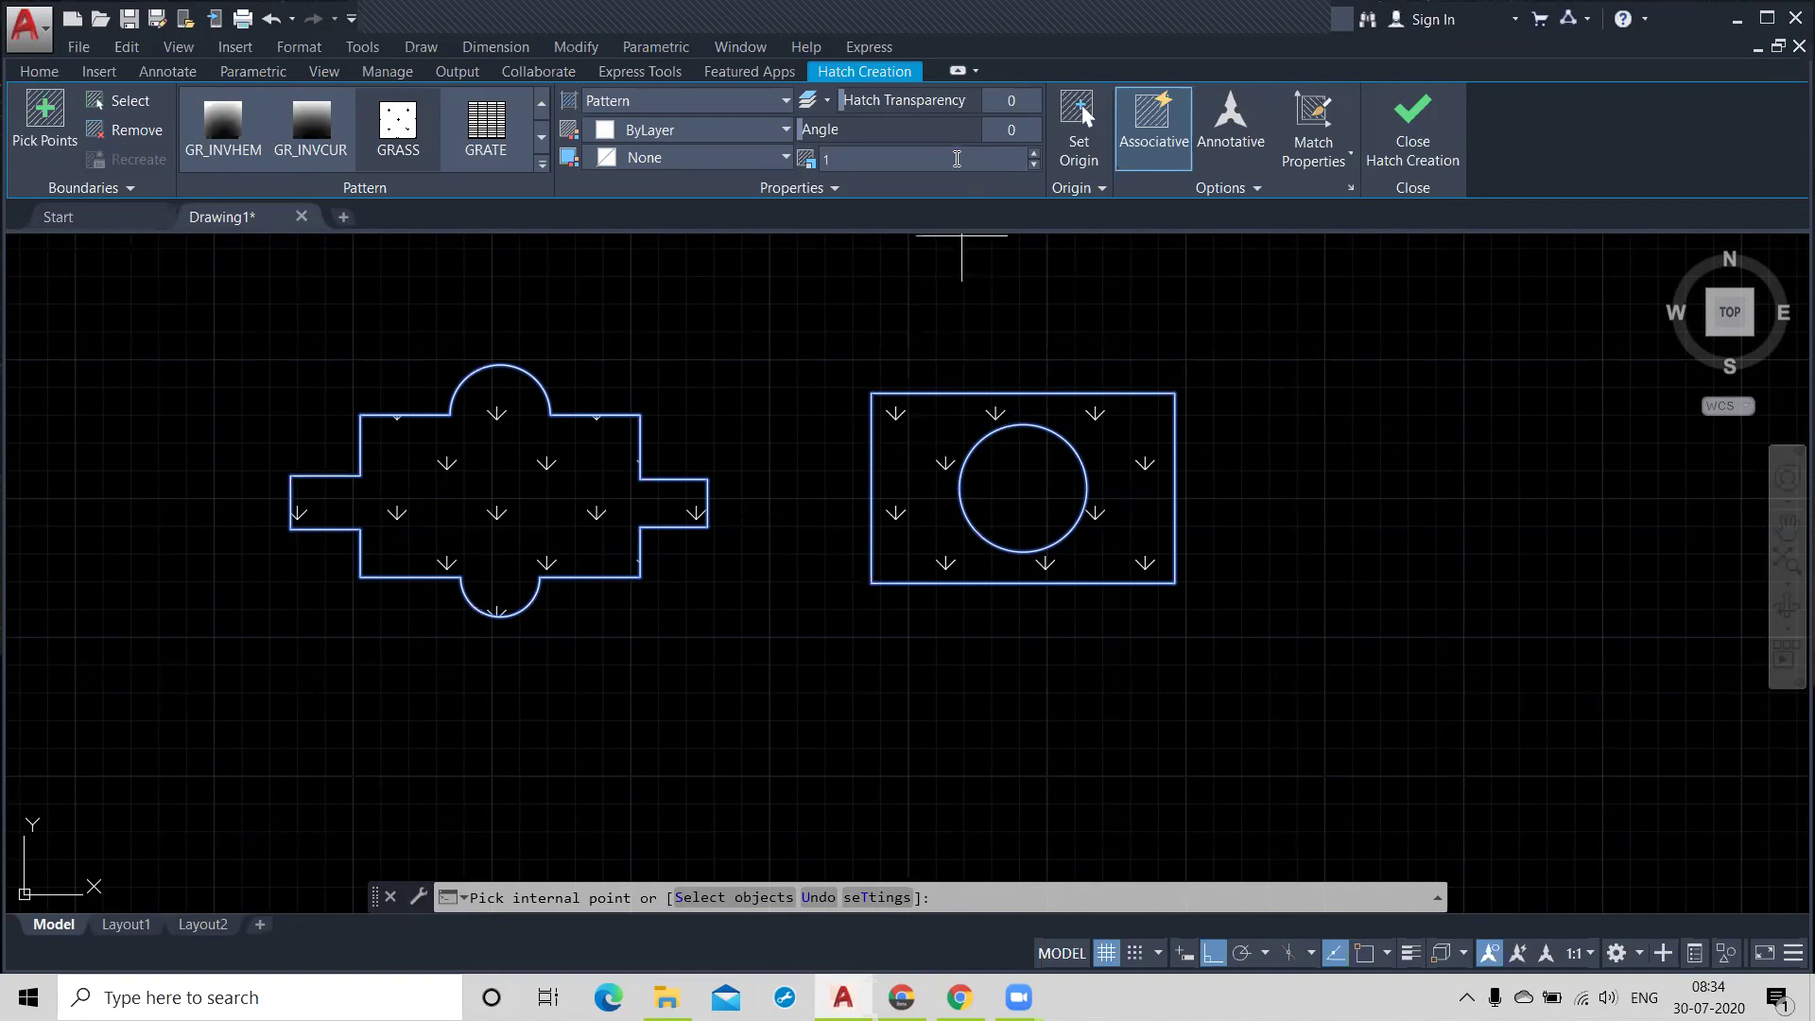
pyautogui.click(856, 163)
pyautogui.click(1034, 165)
pyautogui.click(1035, 163)
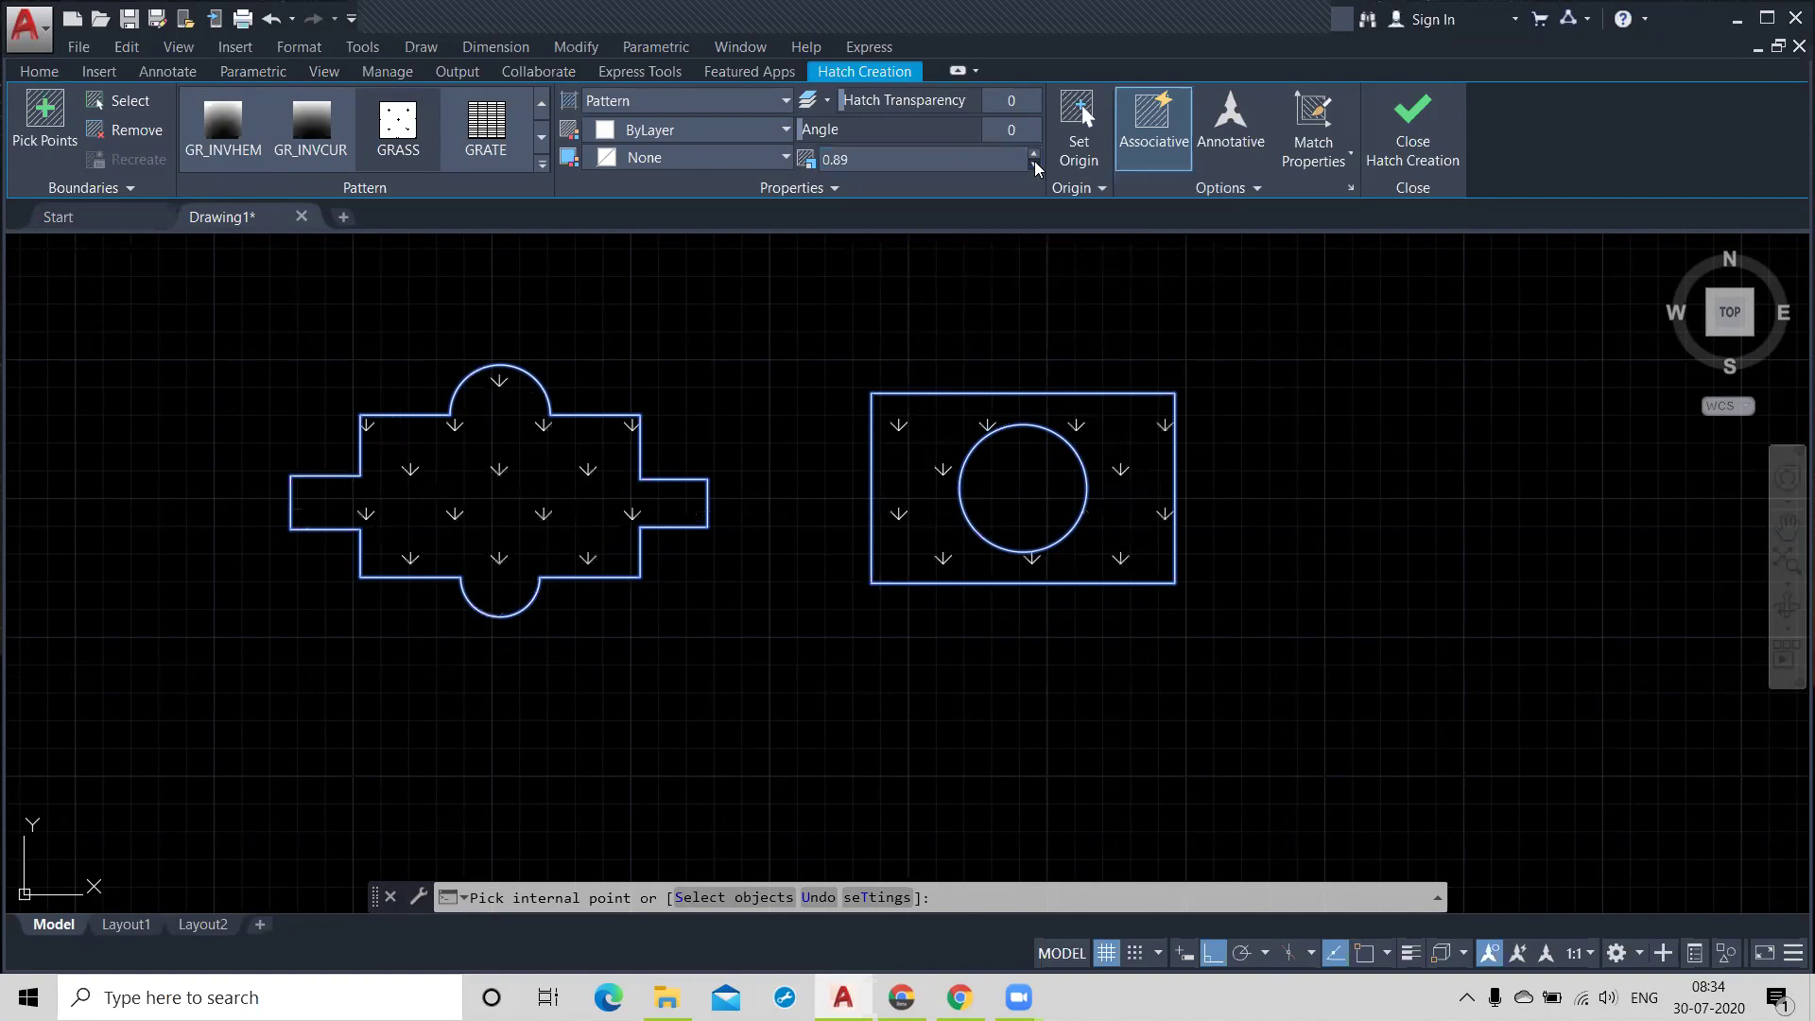
pyautogui.click(1034, 162)
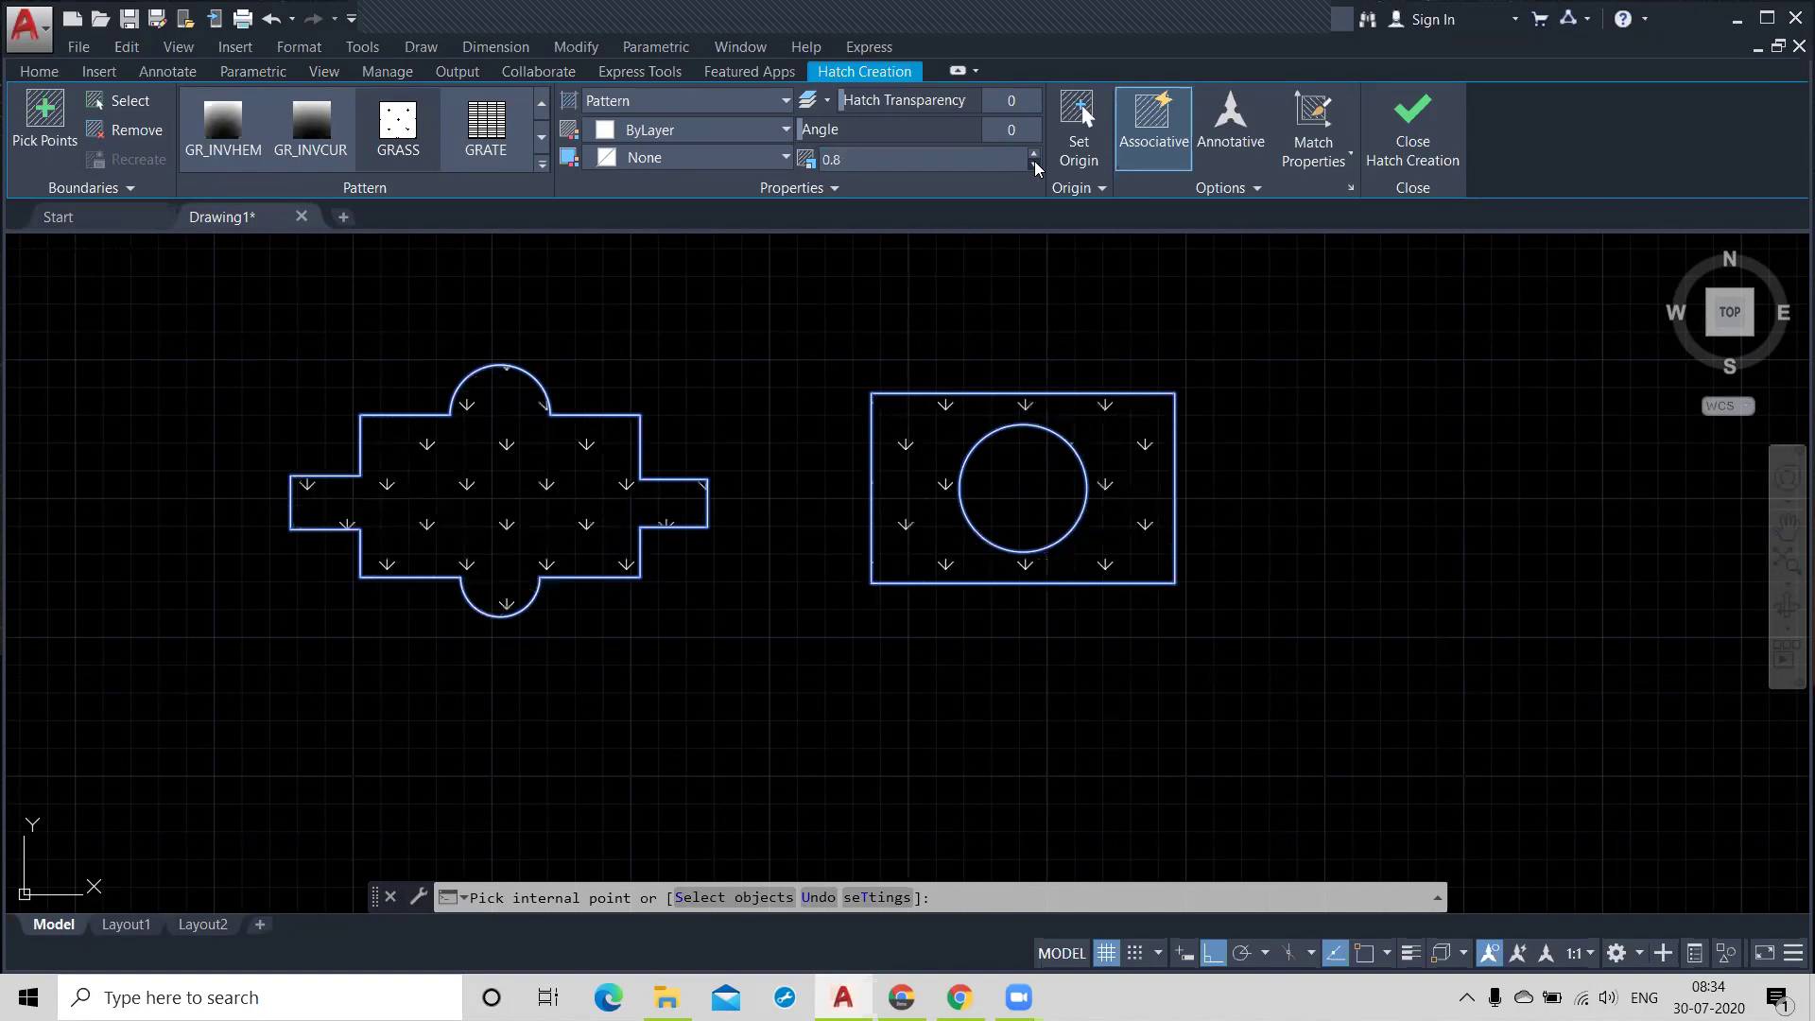
pyautogui.click(1034, 163)
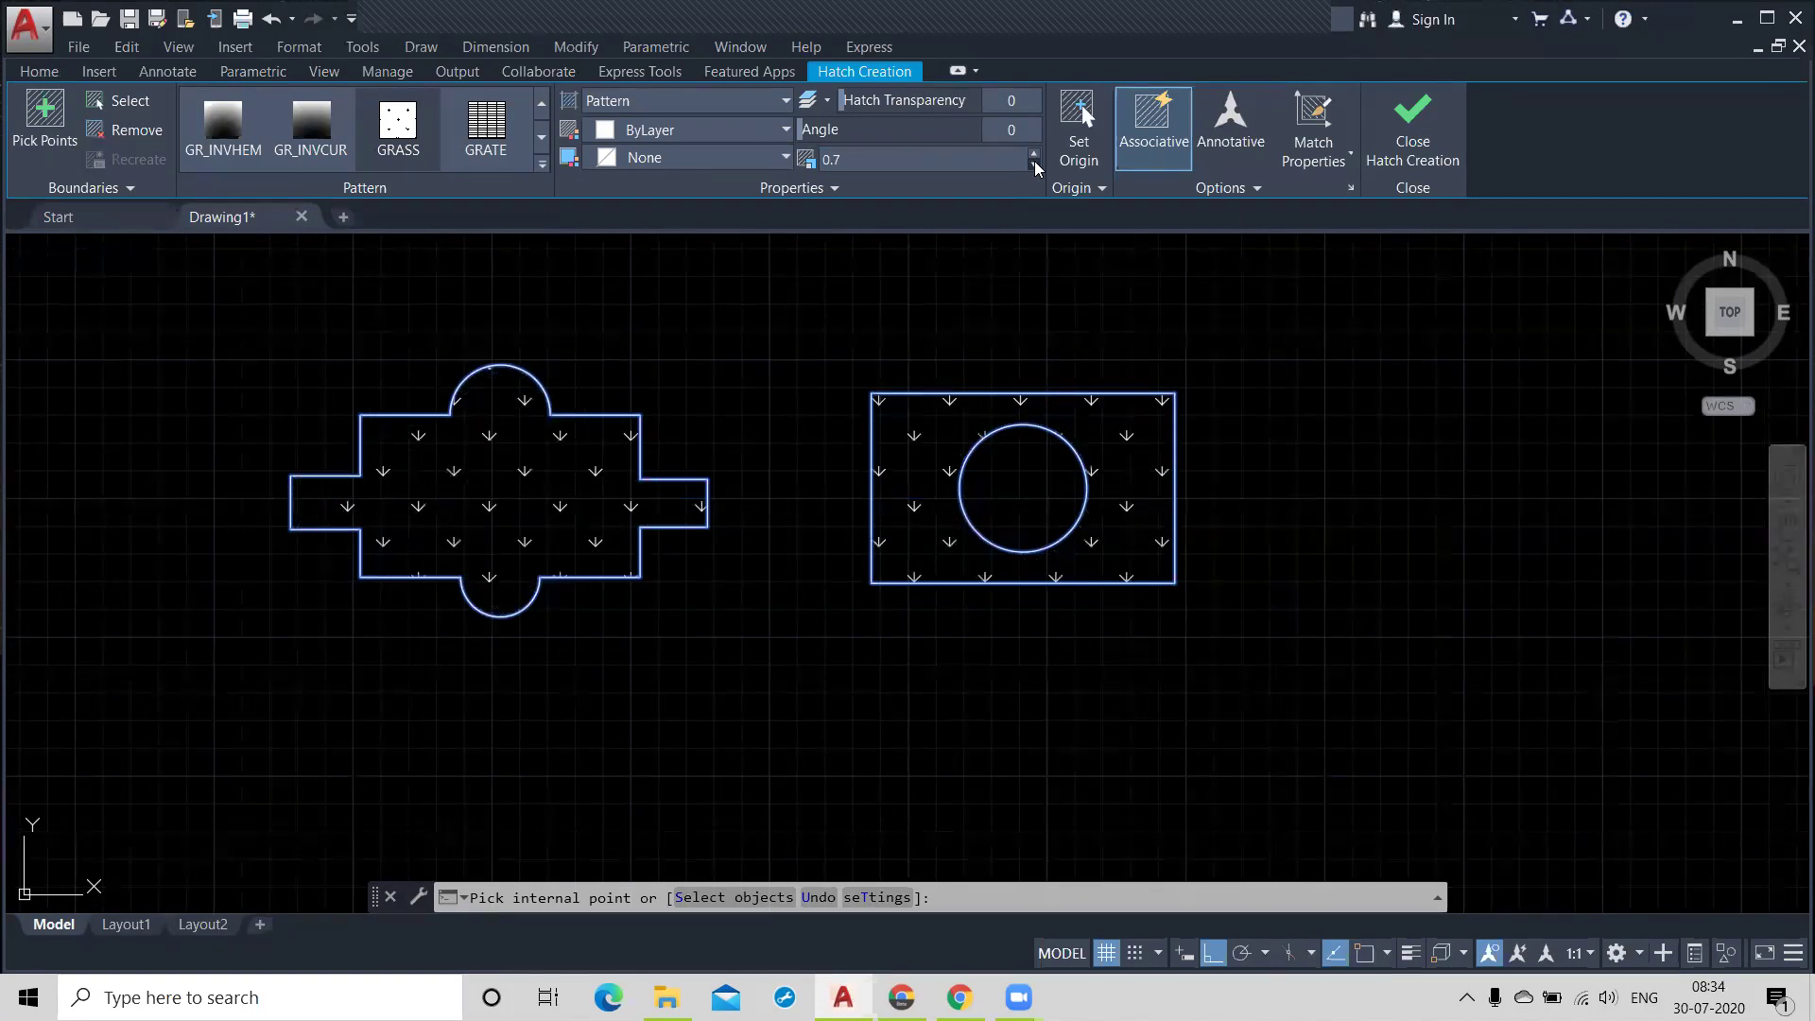
pyautogui.click(1034, 162)
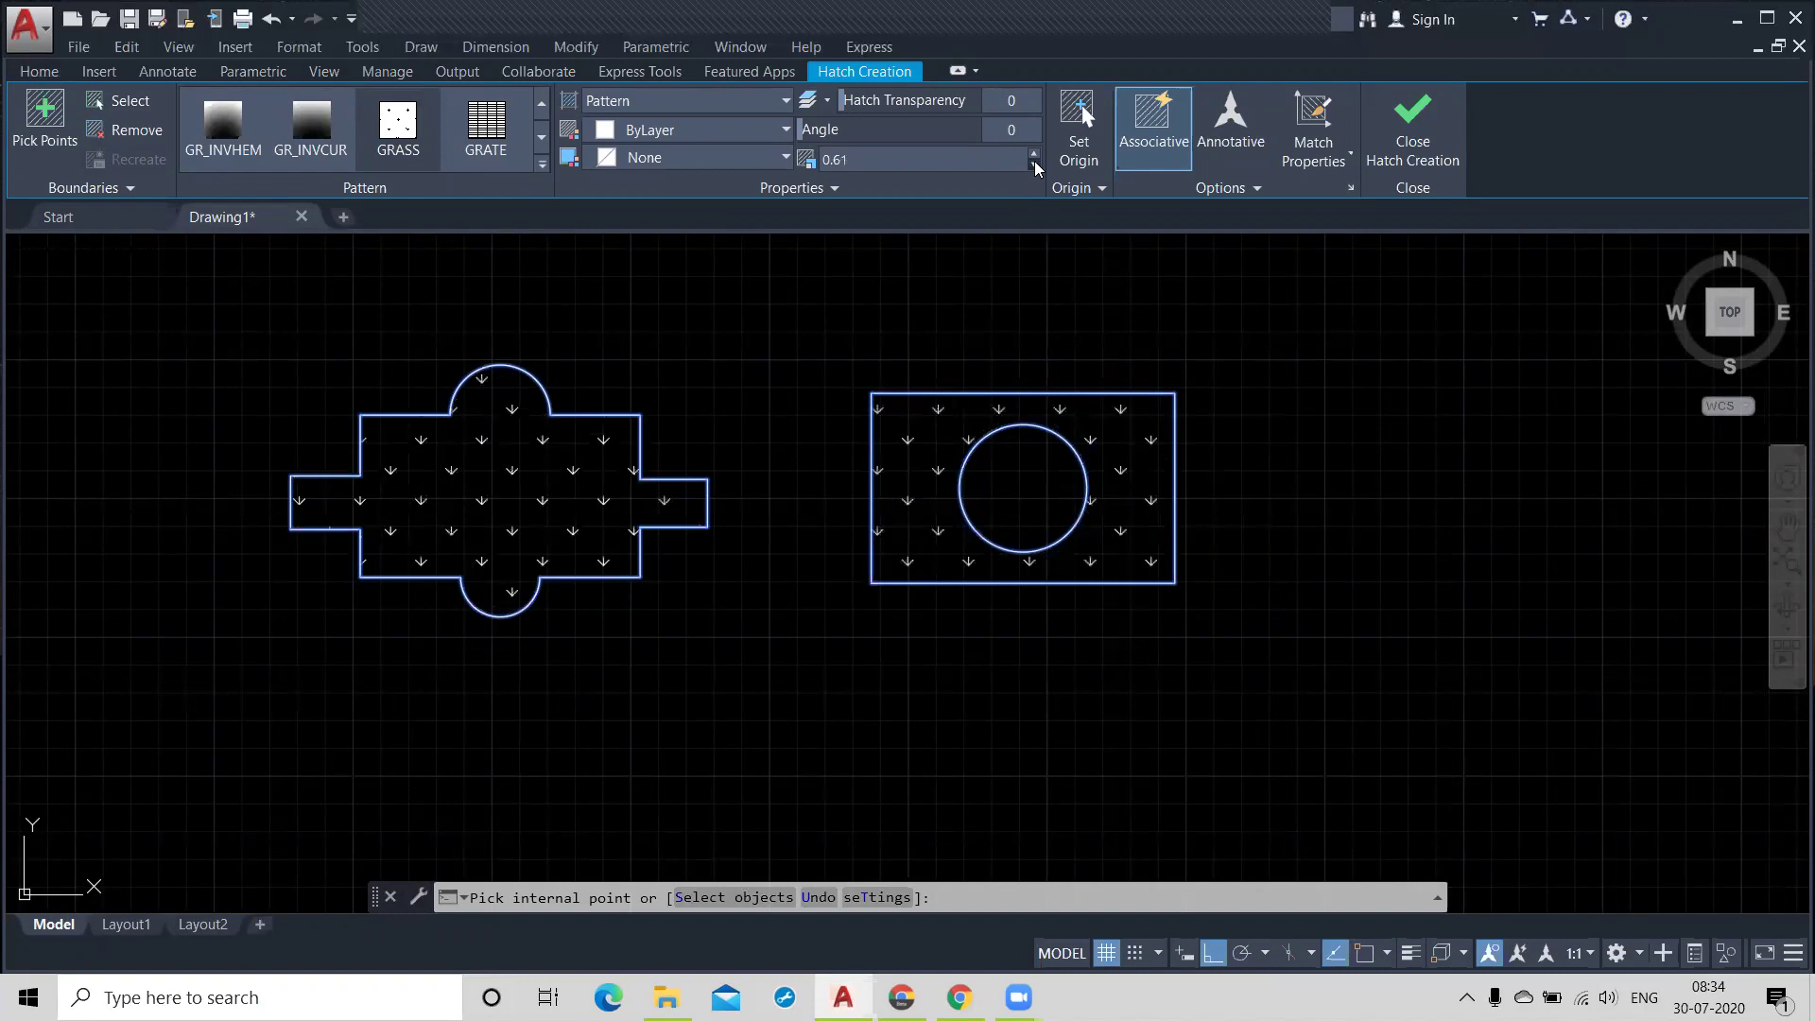
pyautogui.click(1034, 162)
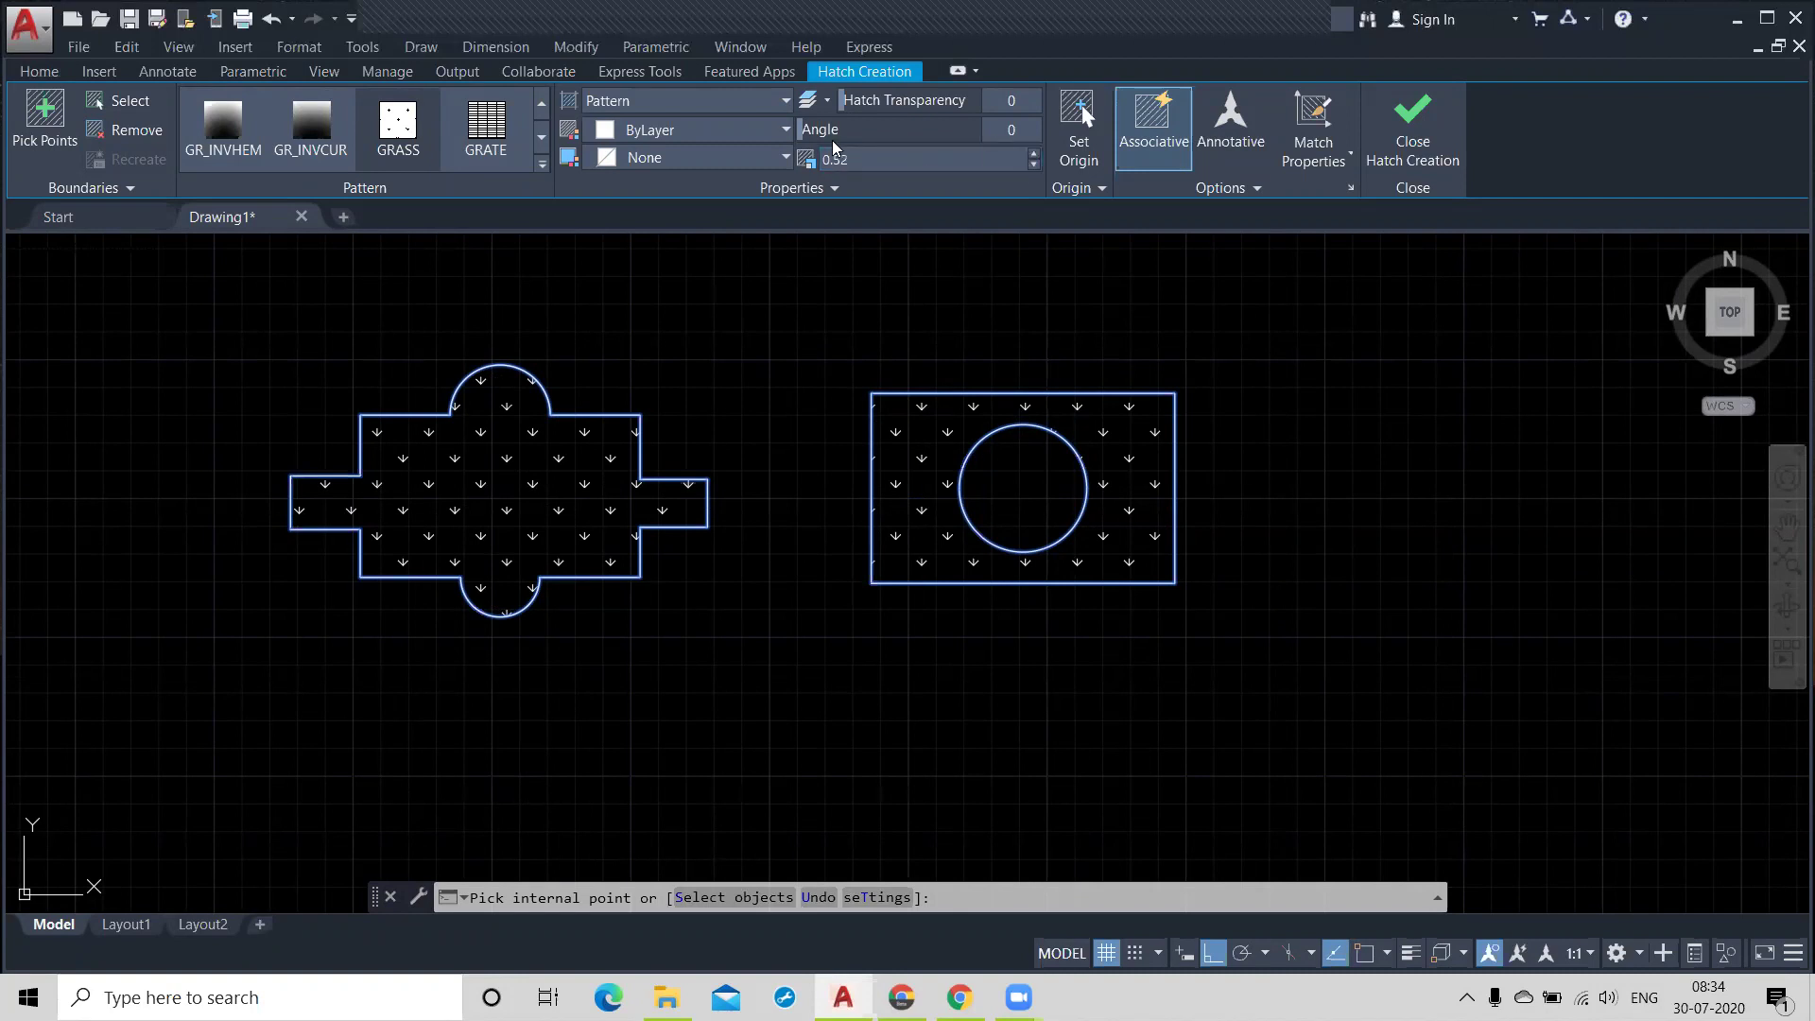
# Step: Try a hatch transparency of 90 and return it to 0
pyautogui.moveTo(806, 133)
pyautogui.mouseDown()
pyautogui.moveTo(843, 128)
pyautogui.moveTo(809, 130)
pyautogui.mouseUp()
pyautogui.moveTo(879, 99)
pyautogui.mouseDown()
pyautogui.moveTo(1229, 89)
pyautogui.moveTo(915, 139)
pyautogui.moveTo(839, 102)
pyautogui.moveTo(1027, 100)
pyautogui.moveTo(841, 123)
pyautogui.moveTo(863, 108)
pyautogui.mouseUp()
pyautogui.moveTo(850, 102); pyautogui.dragTo(977, 102)
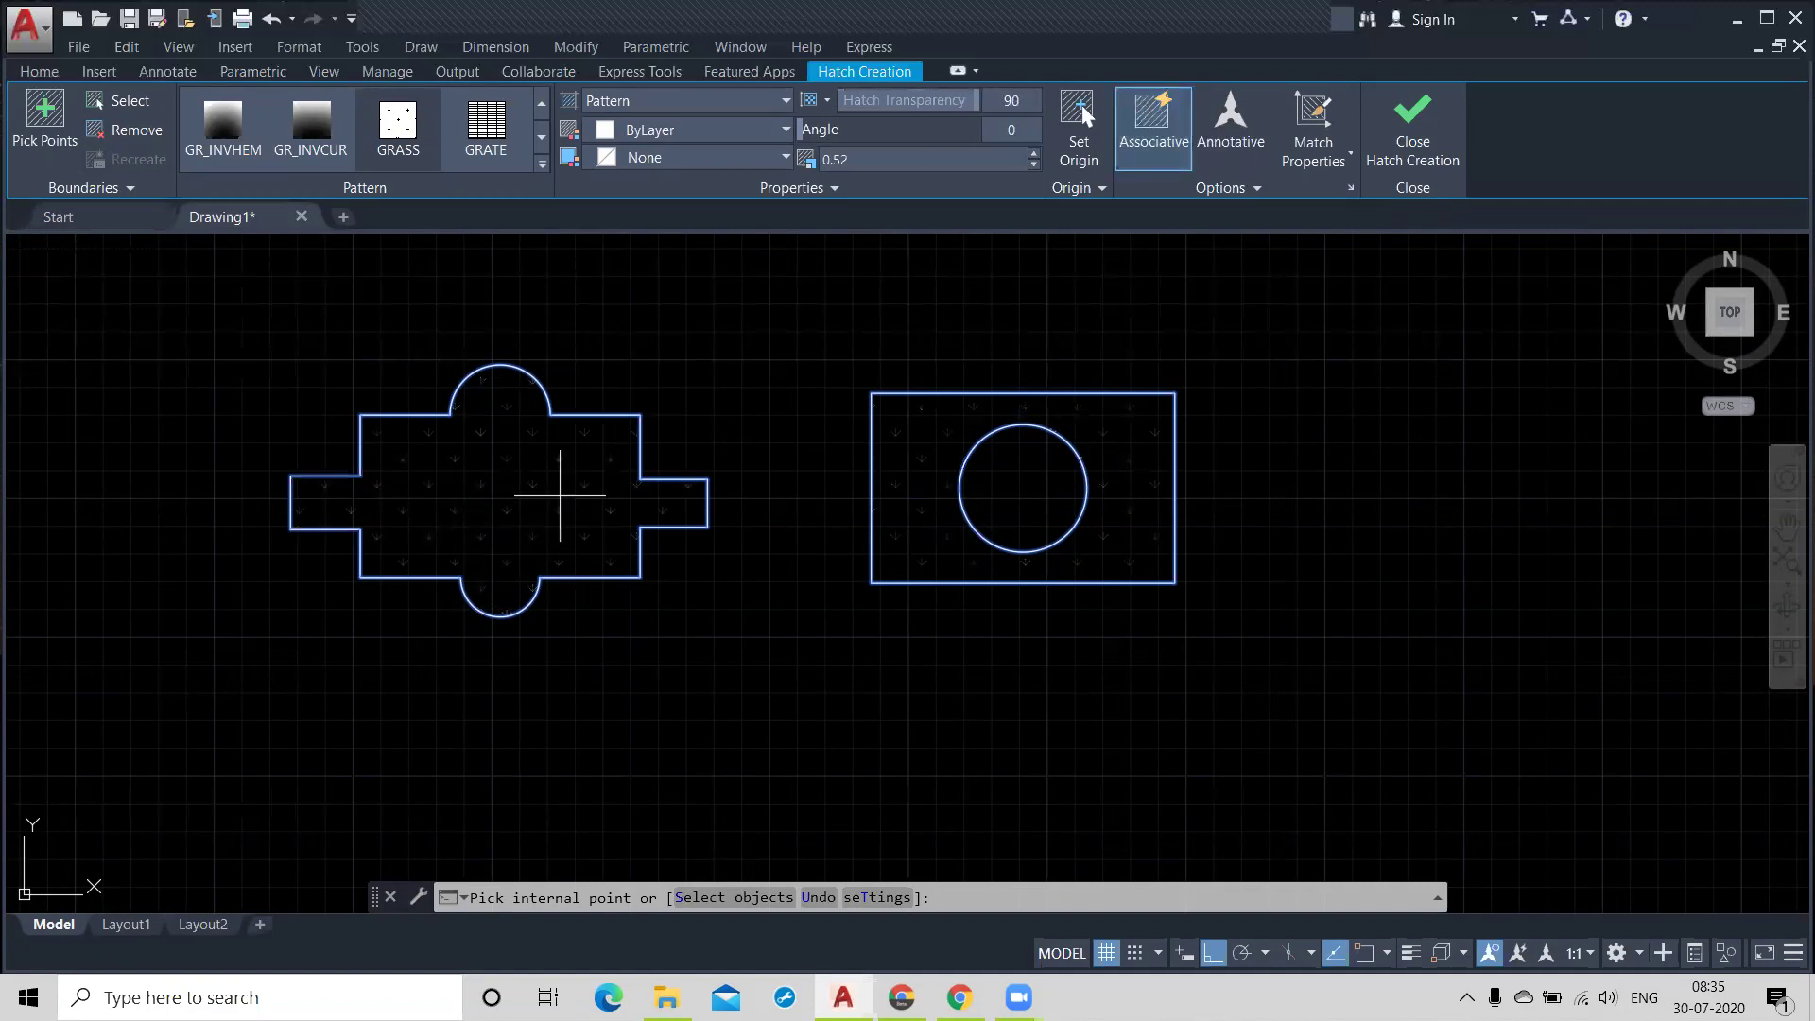
pyautogui.moveTo(980, 99); pyautogui.dragTo(837, 100)
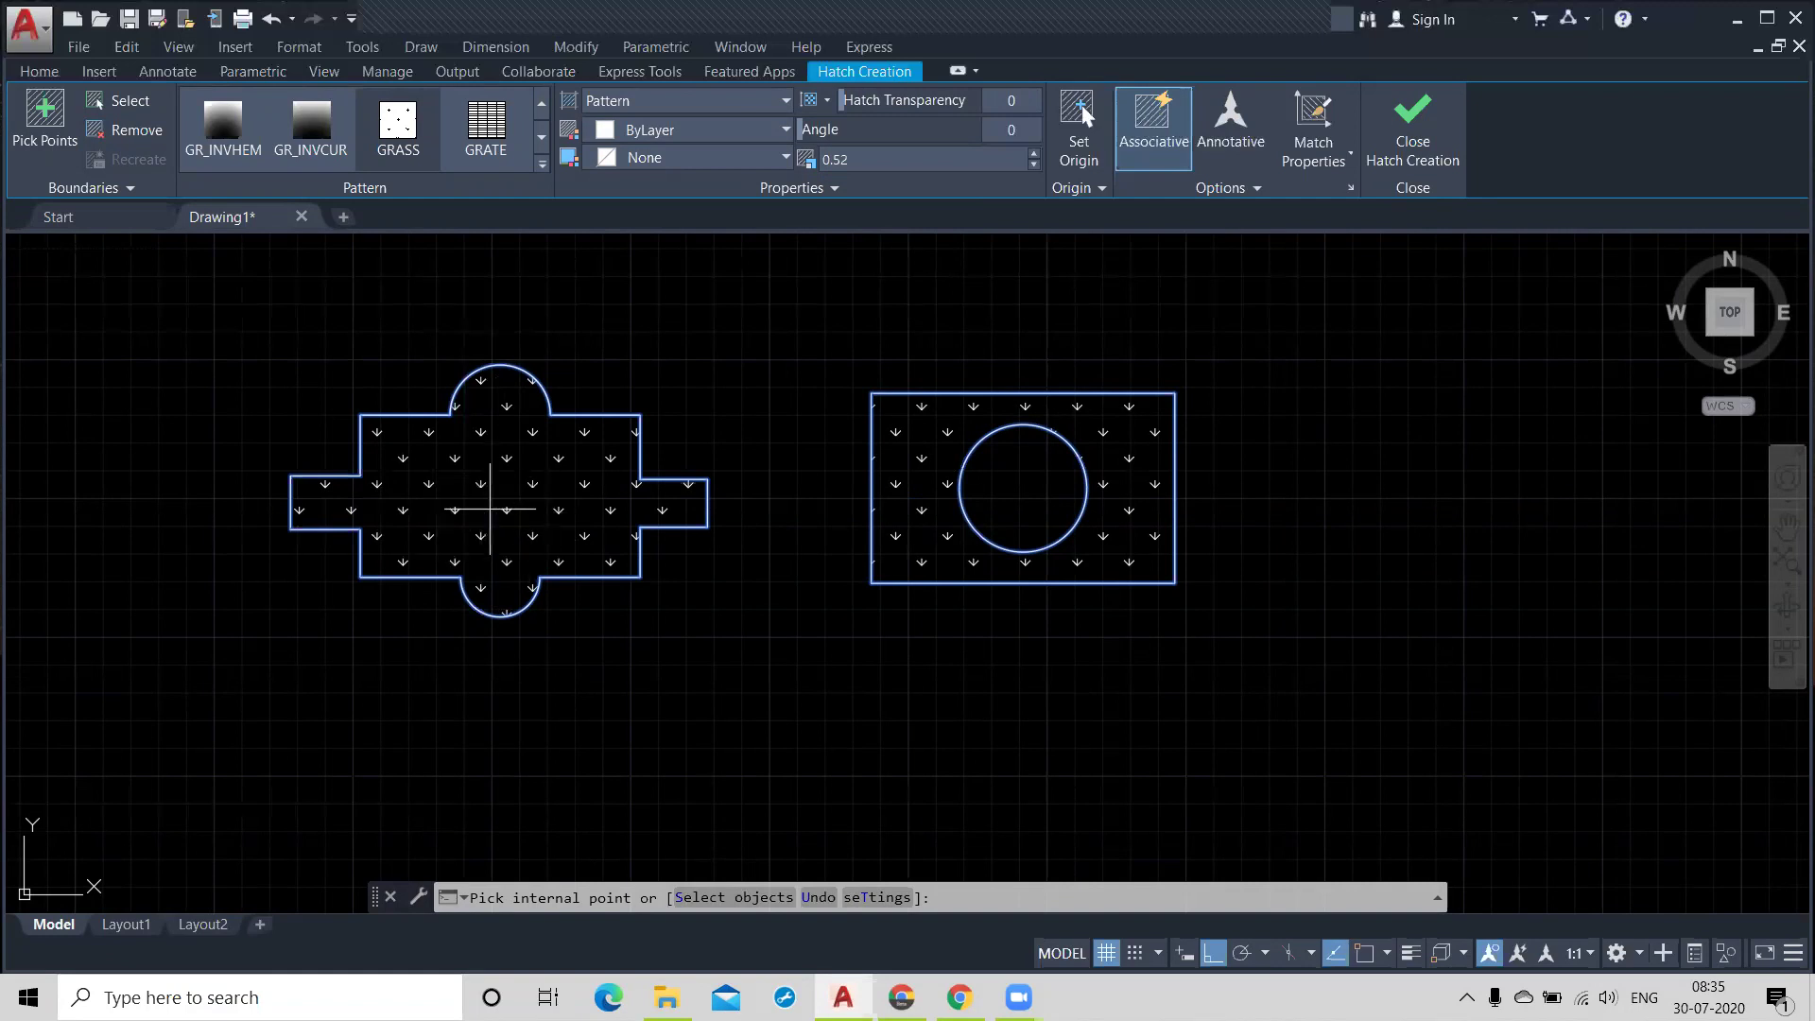
# Step: Set the hatch colour to green 88,186,72 with no background colour and finish the hatch
pyautogui.click(756, 132)
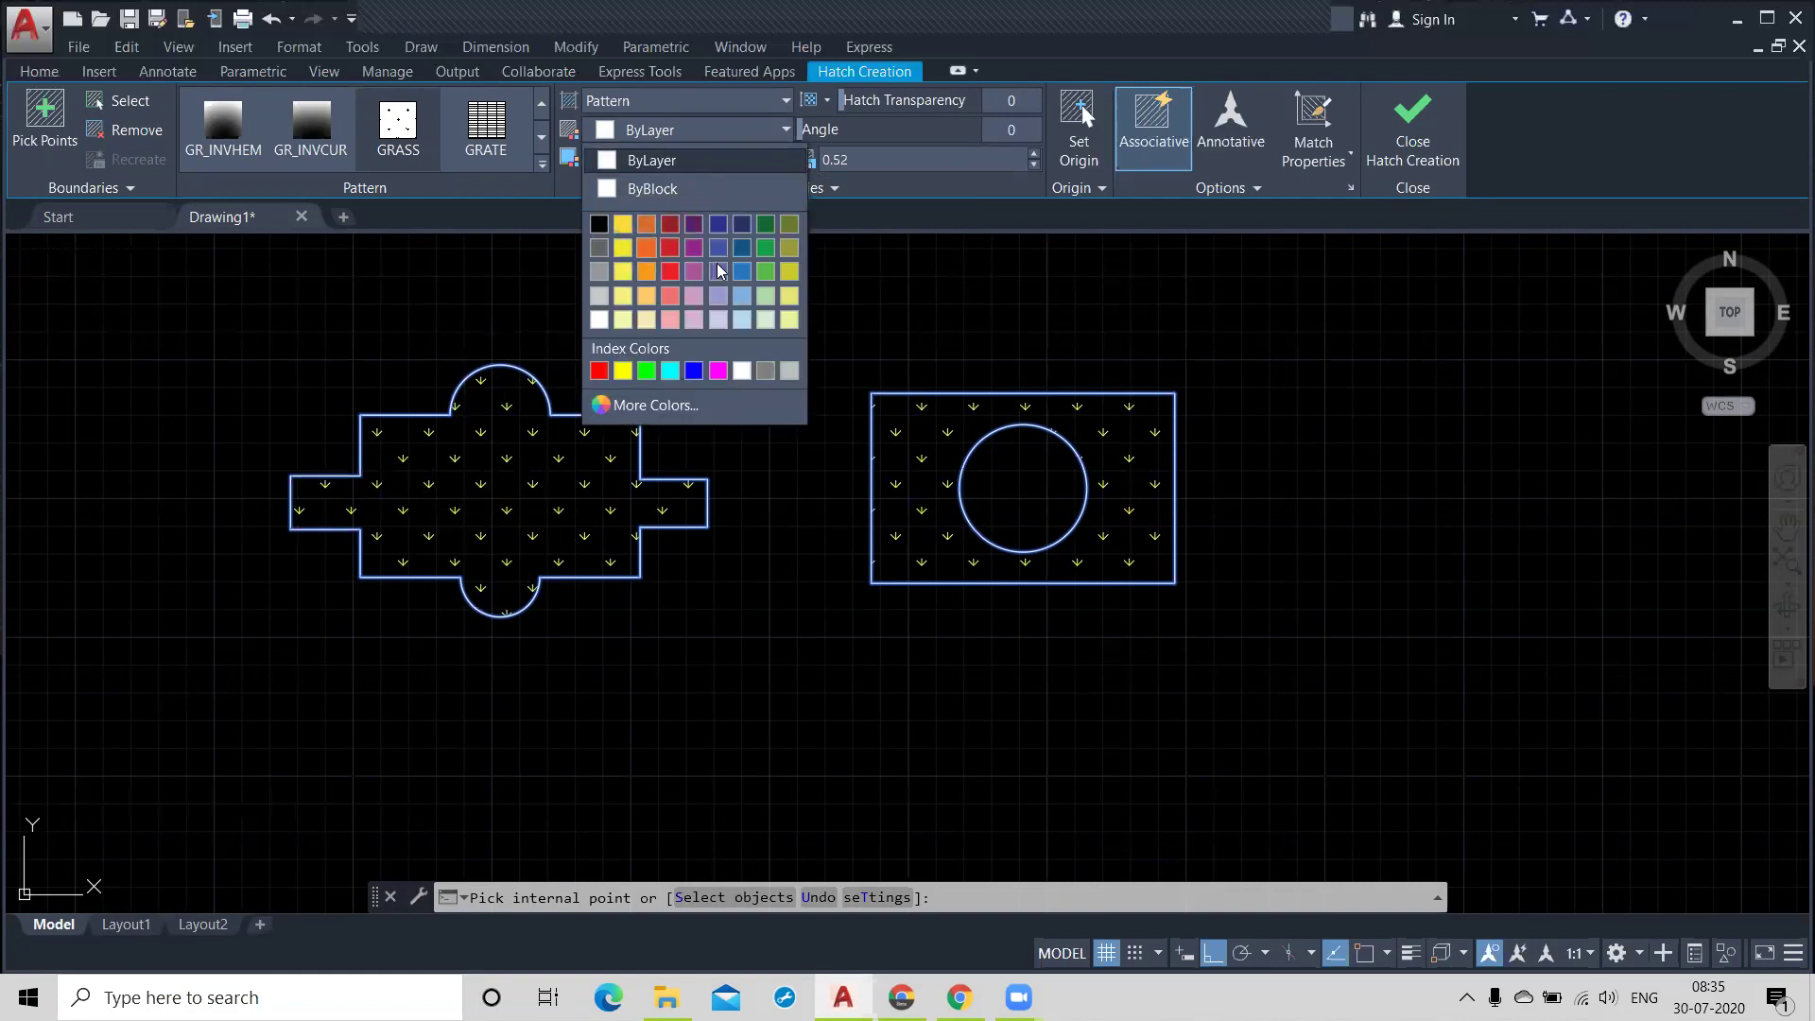
pyautogui.click(775, 271)
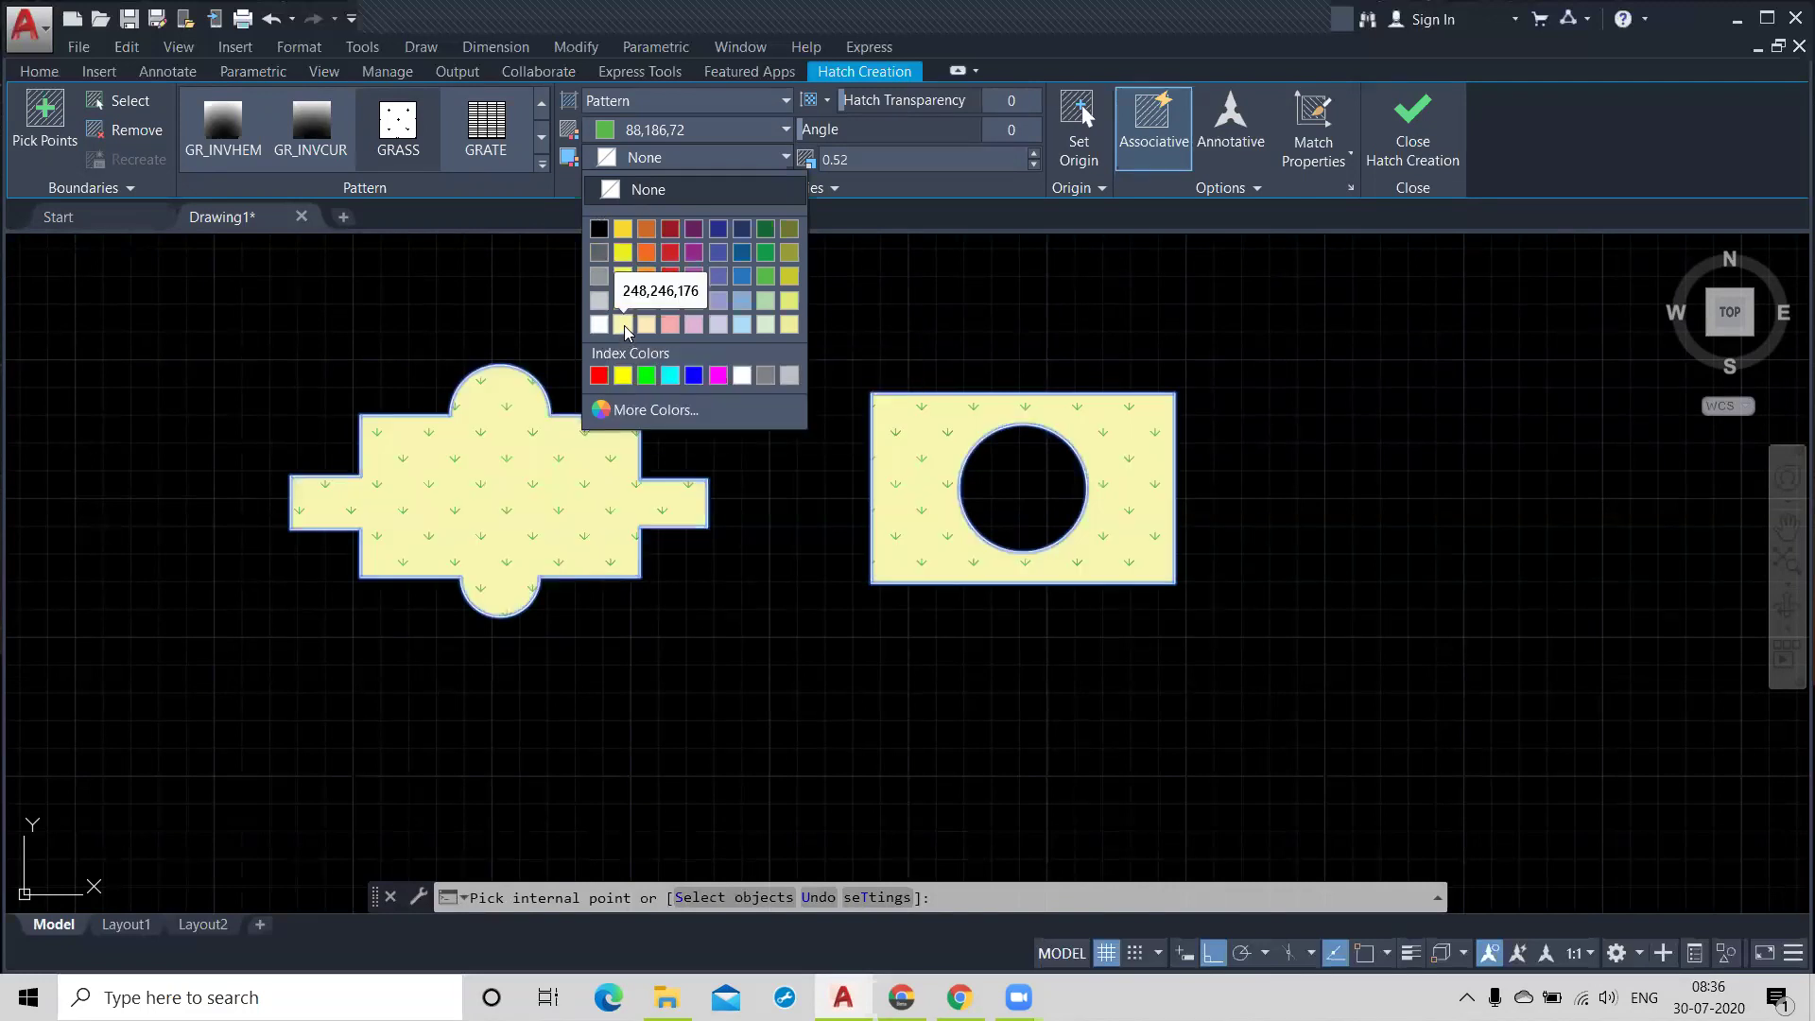
pyautogui.click(929, 279)
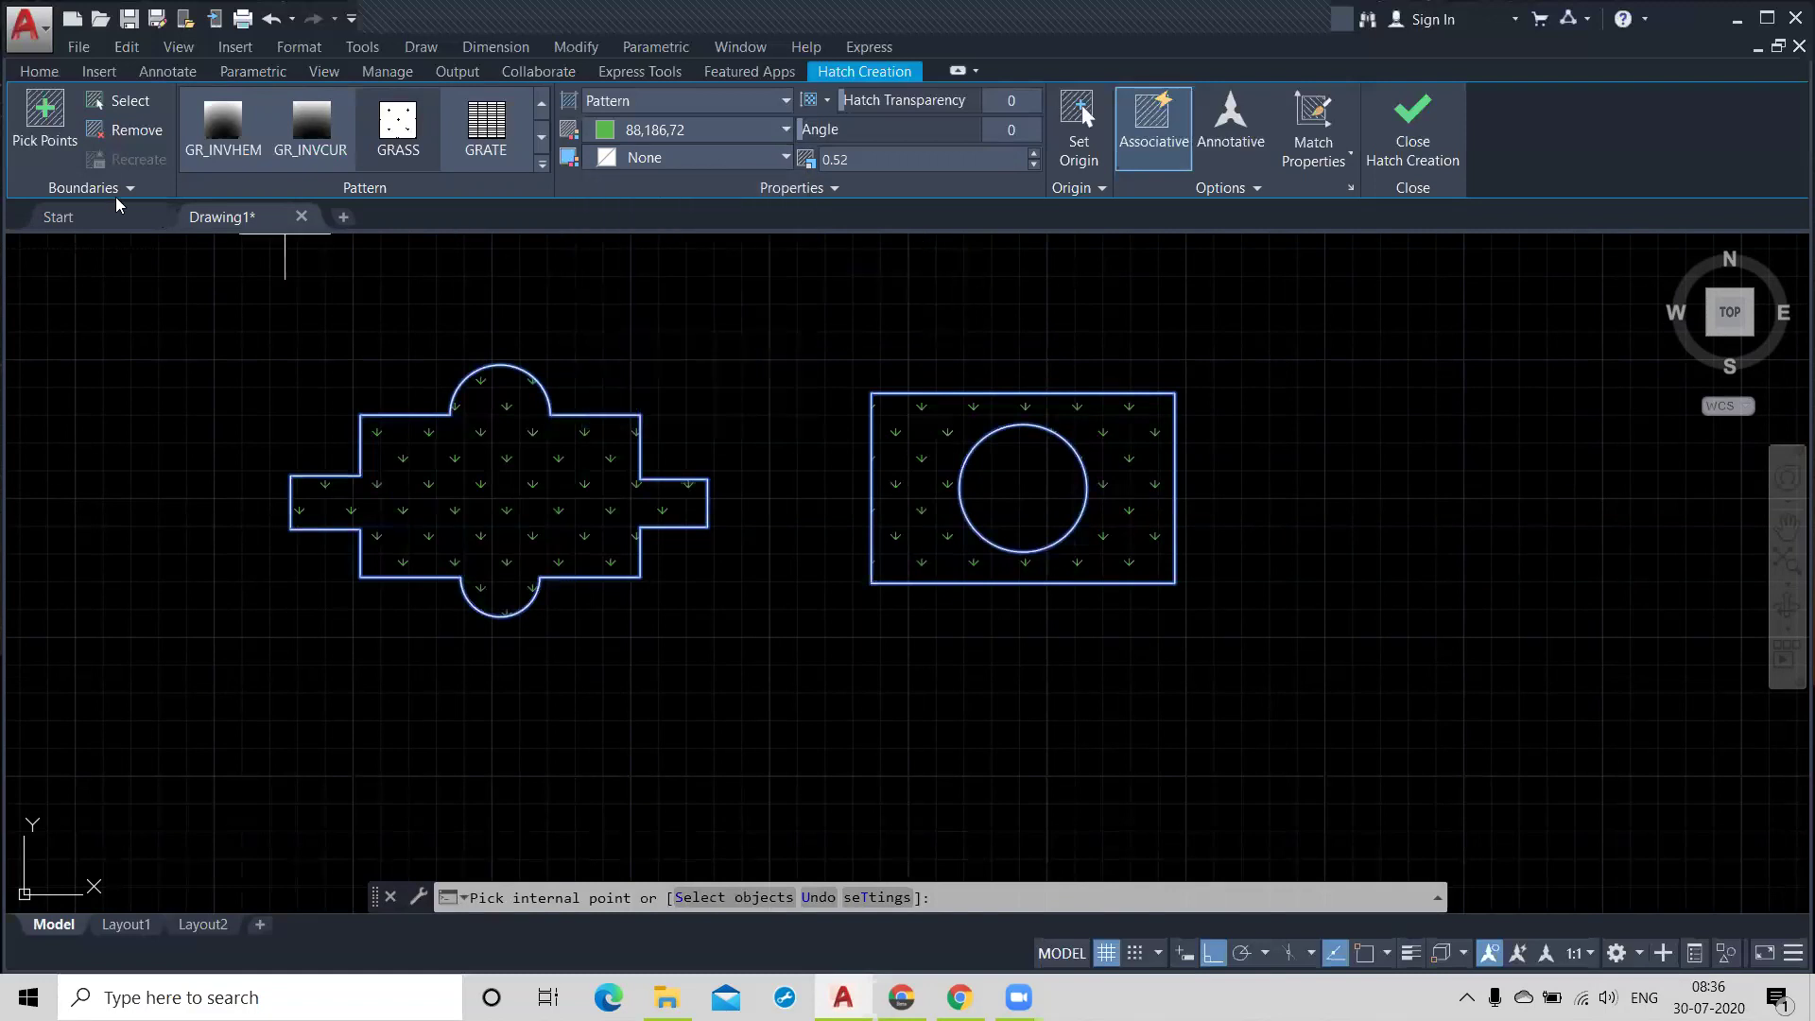
pyautogui.click(450, 146)
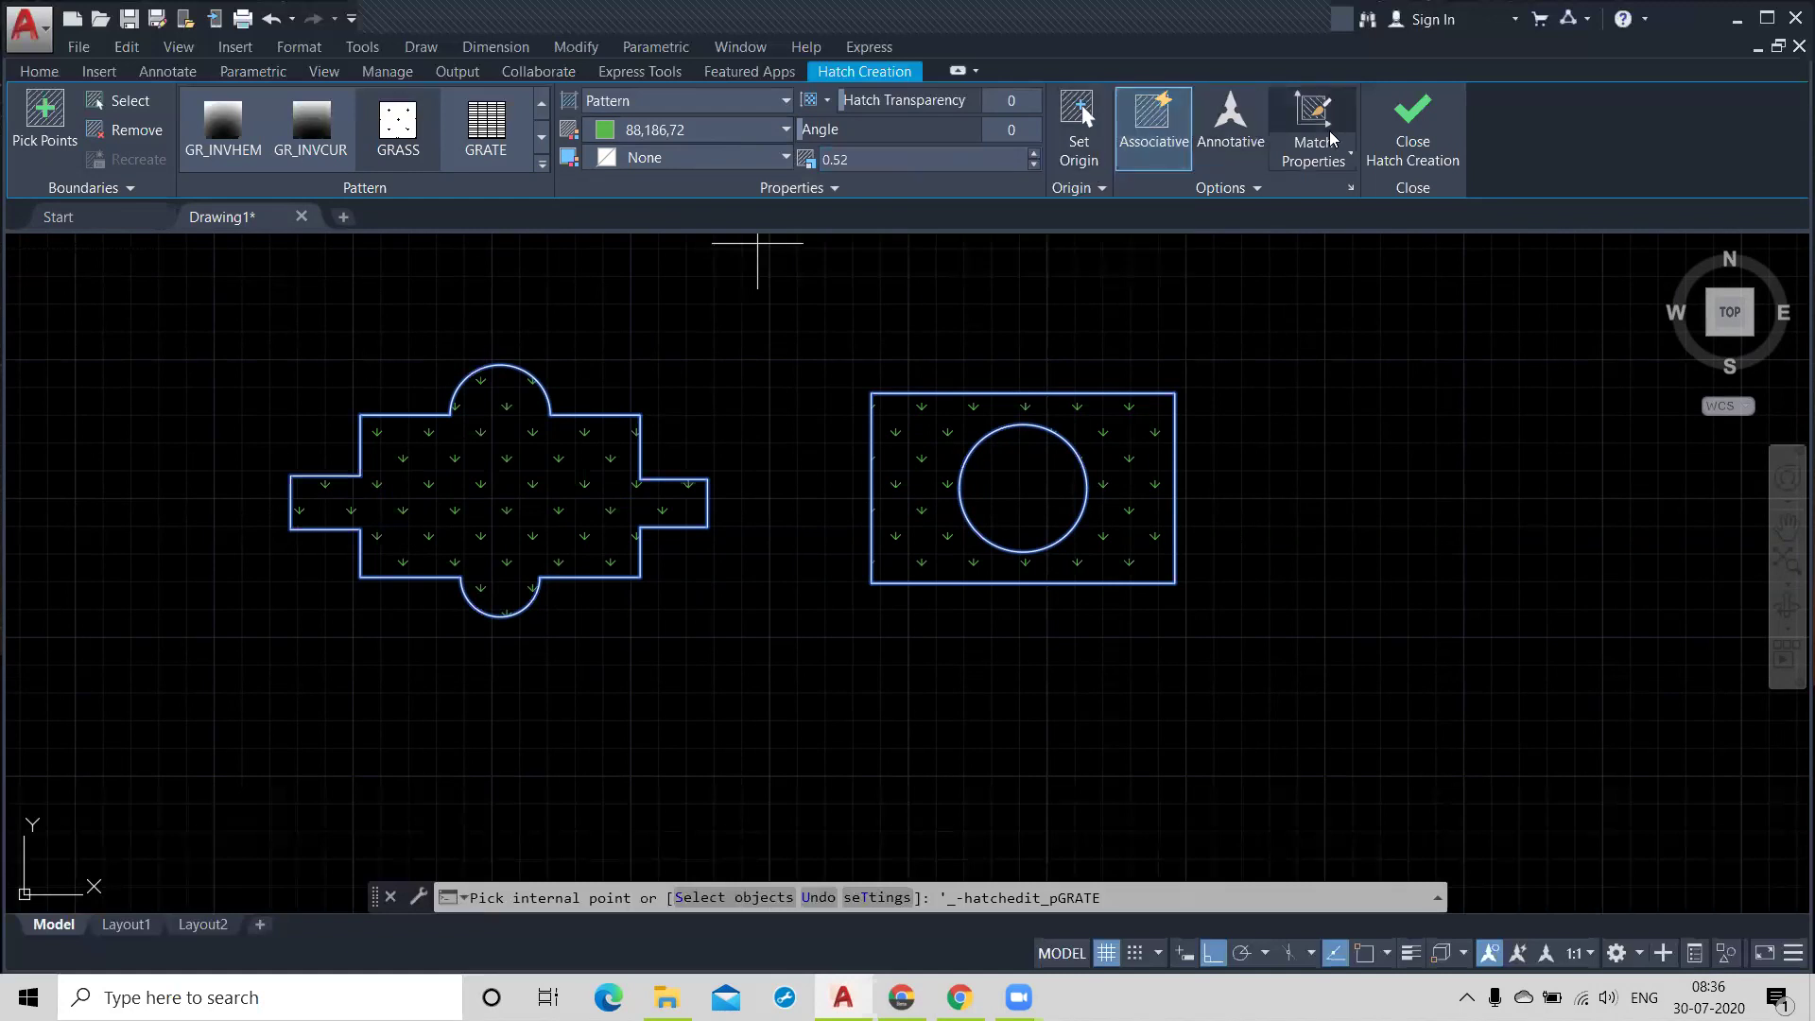
pyautogui.click(1415, 139)
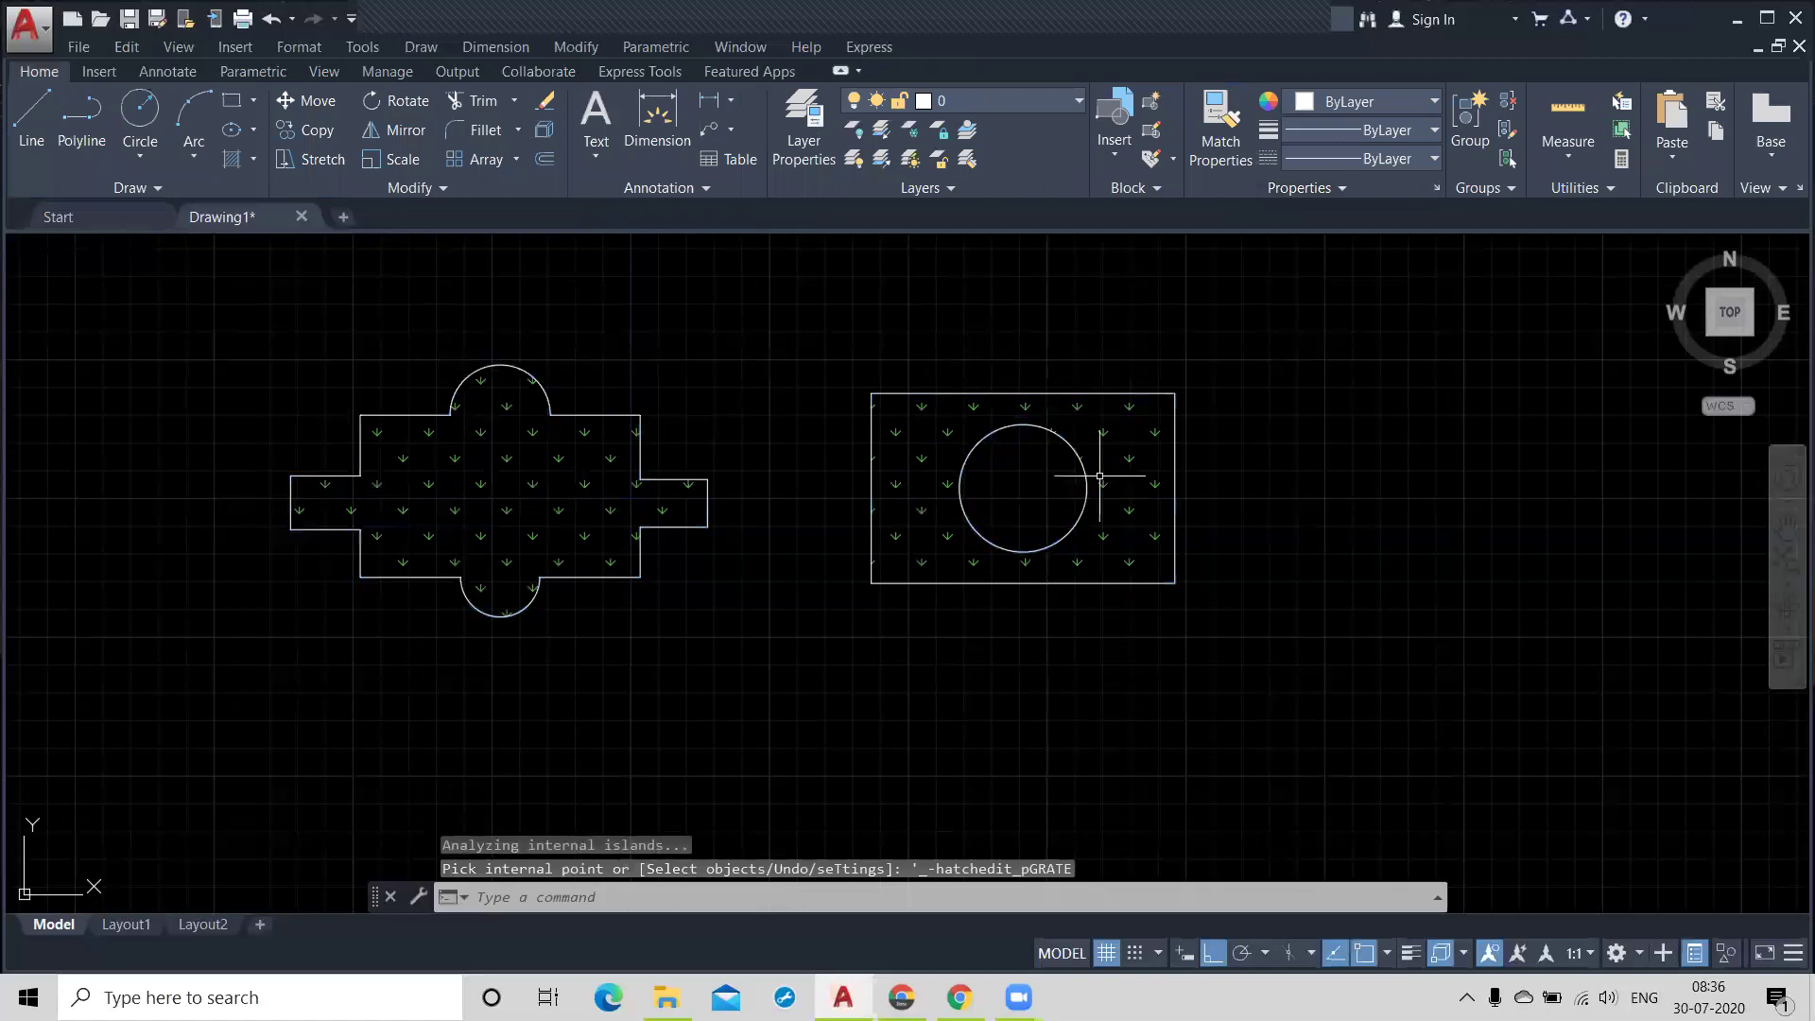
# Step: Delete the green grass hatch from the merged outline and the rectangle with the circle
pyautogui.moveTo(915, 622); pyautogui.dragTo(705, 615, button='middle')
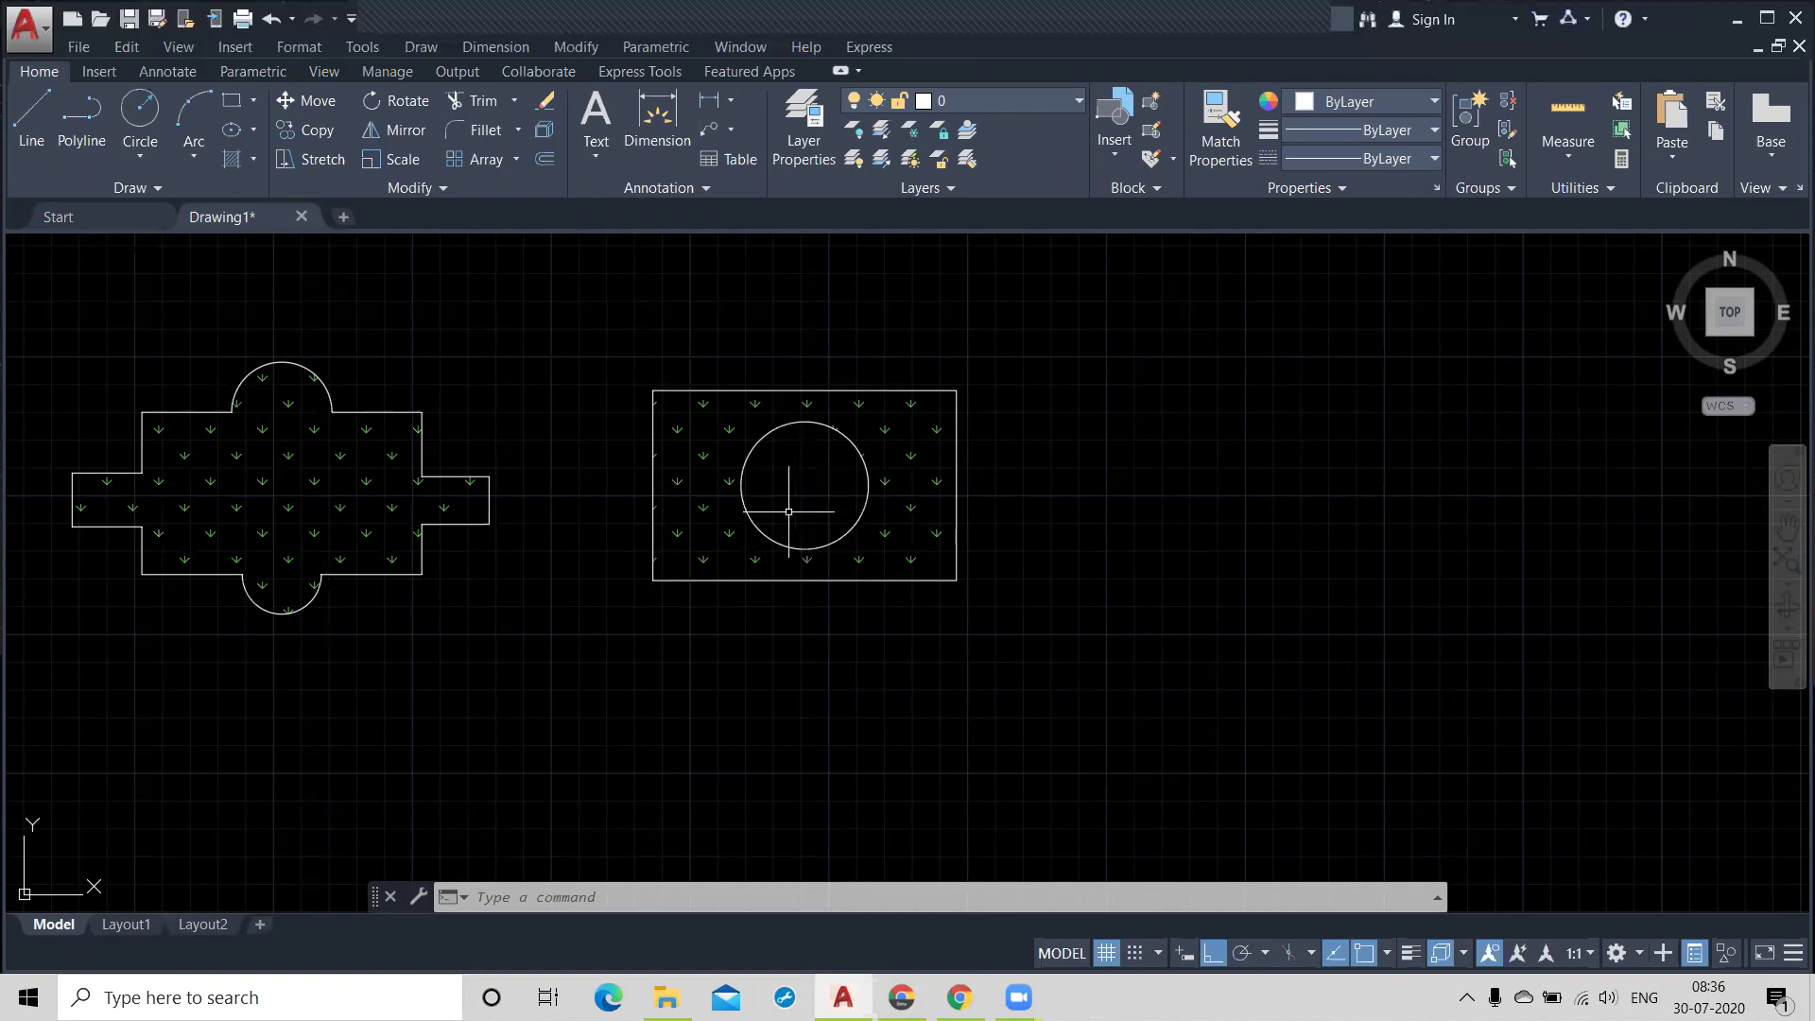
pyautogui.click(702, 457)
pyautogui.press('Delete')
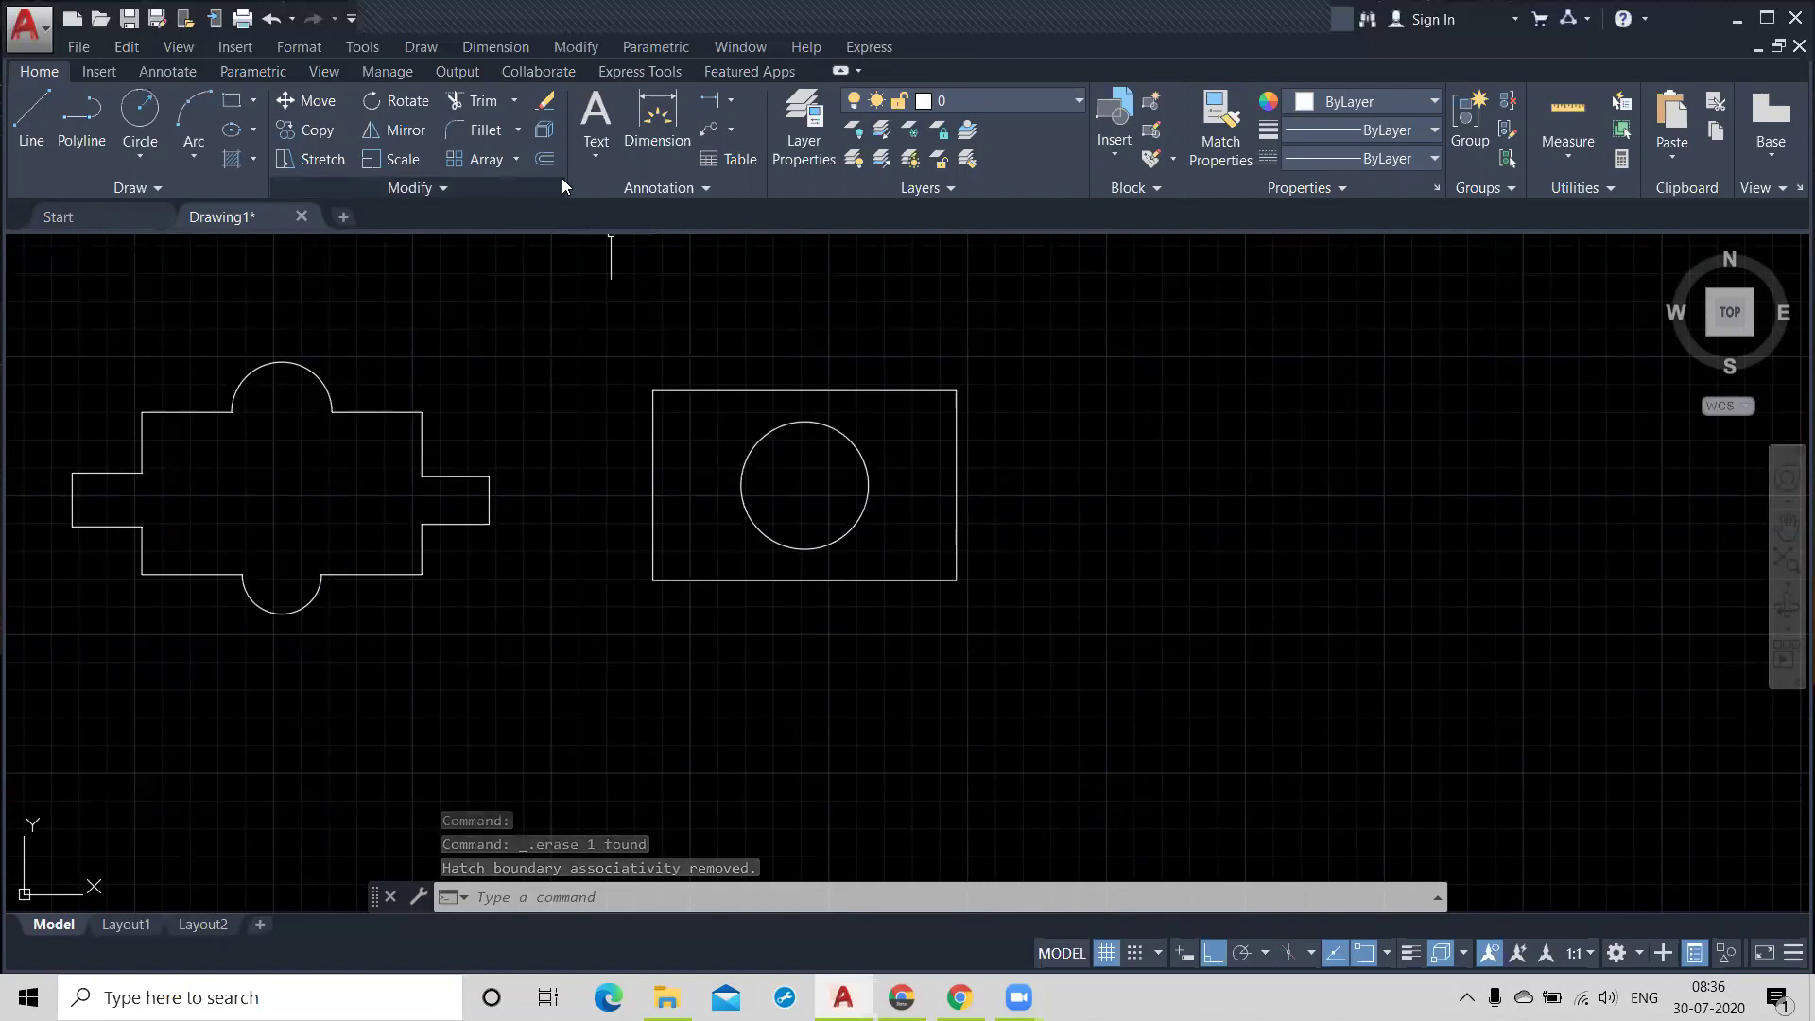
# Step: Hatch the area between the rectangle and its inner circle with the green GRASS pattern at scale 0.52
pyautogui.click(237, 163)
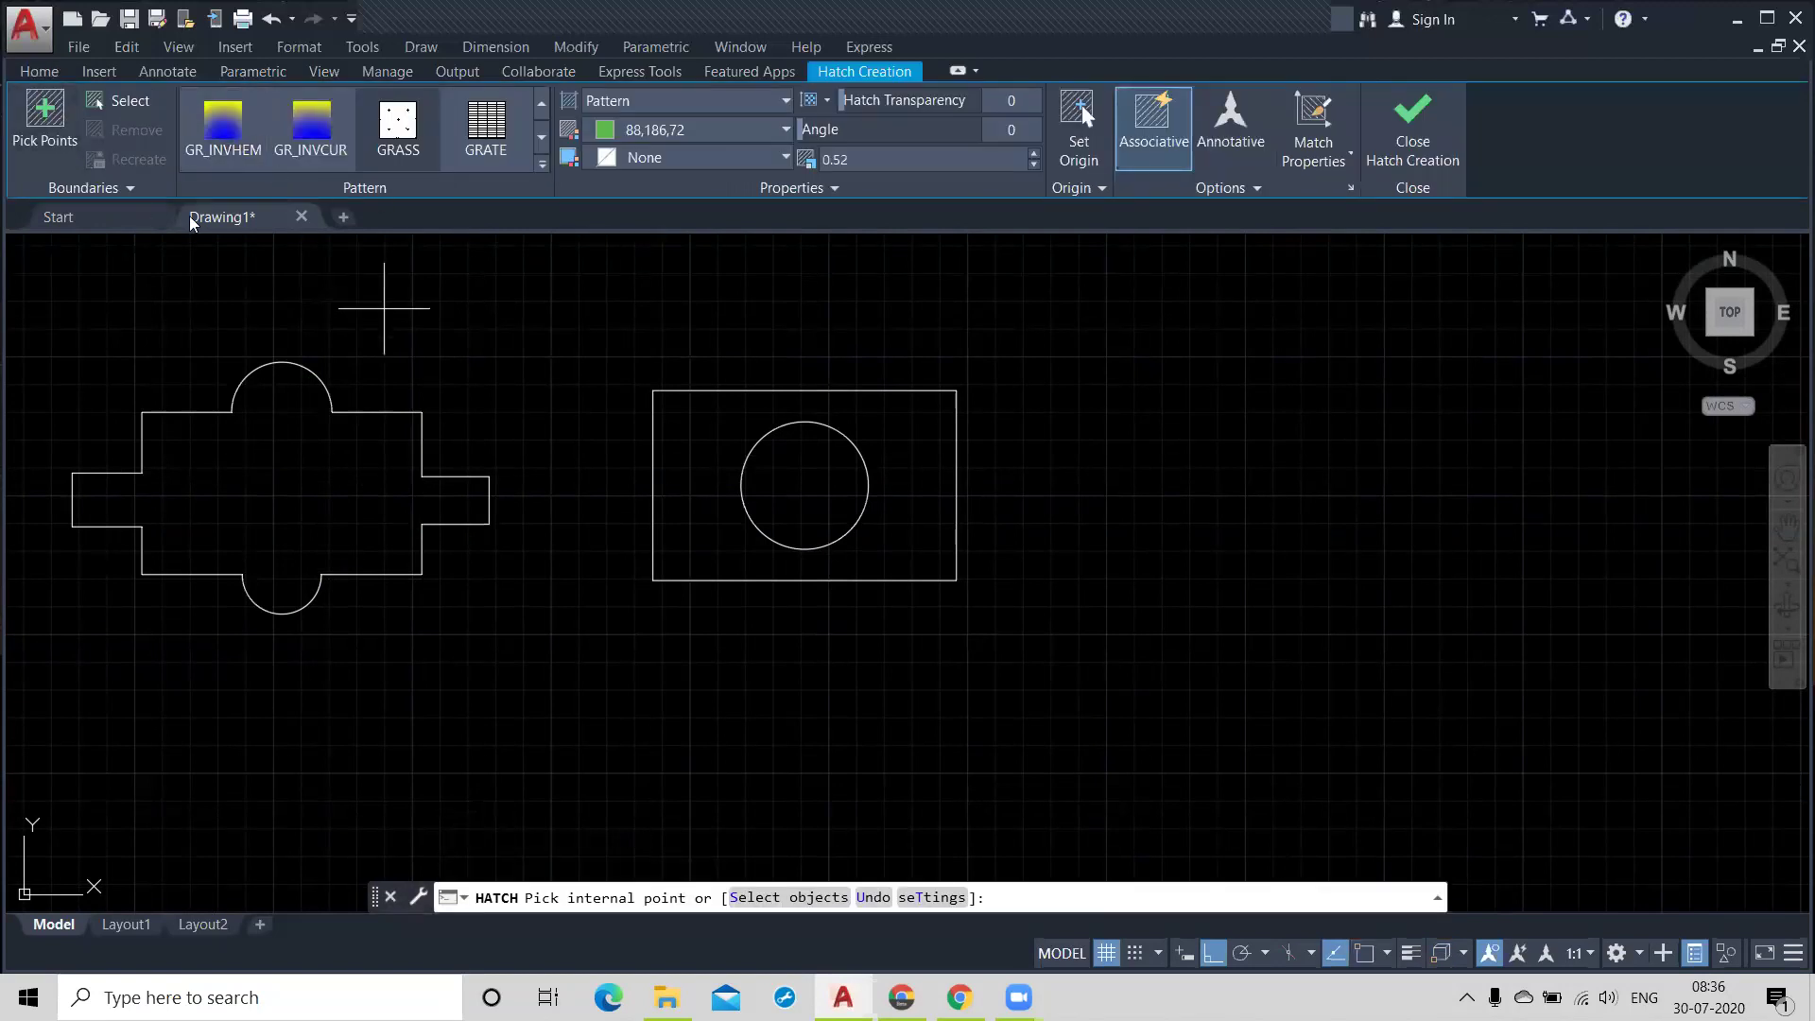
pyautogui.click(45, 132)
pyautogui.click(672, 472)
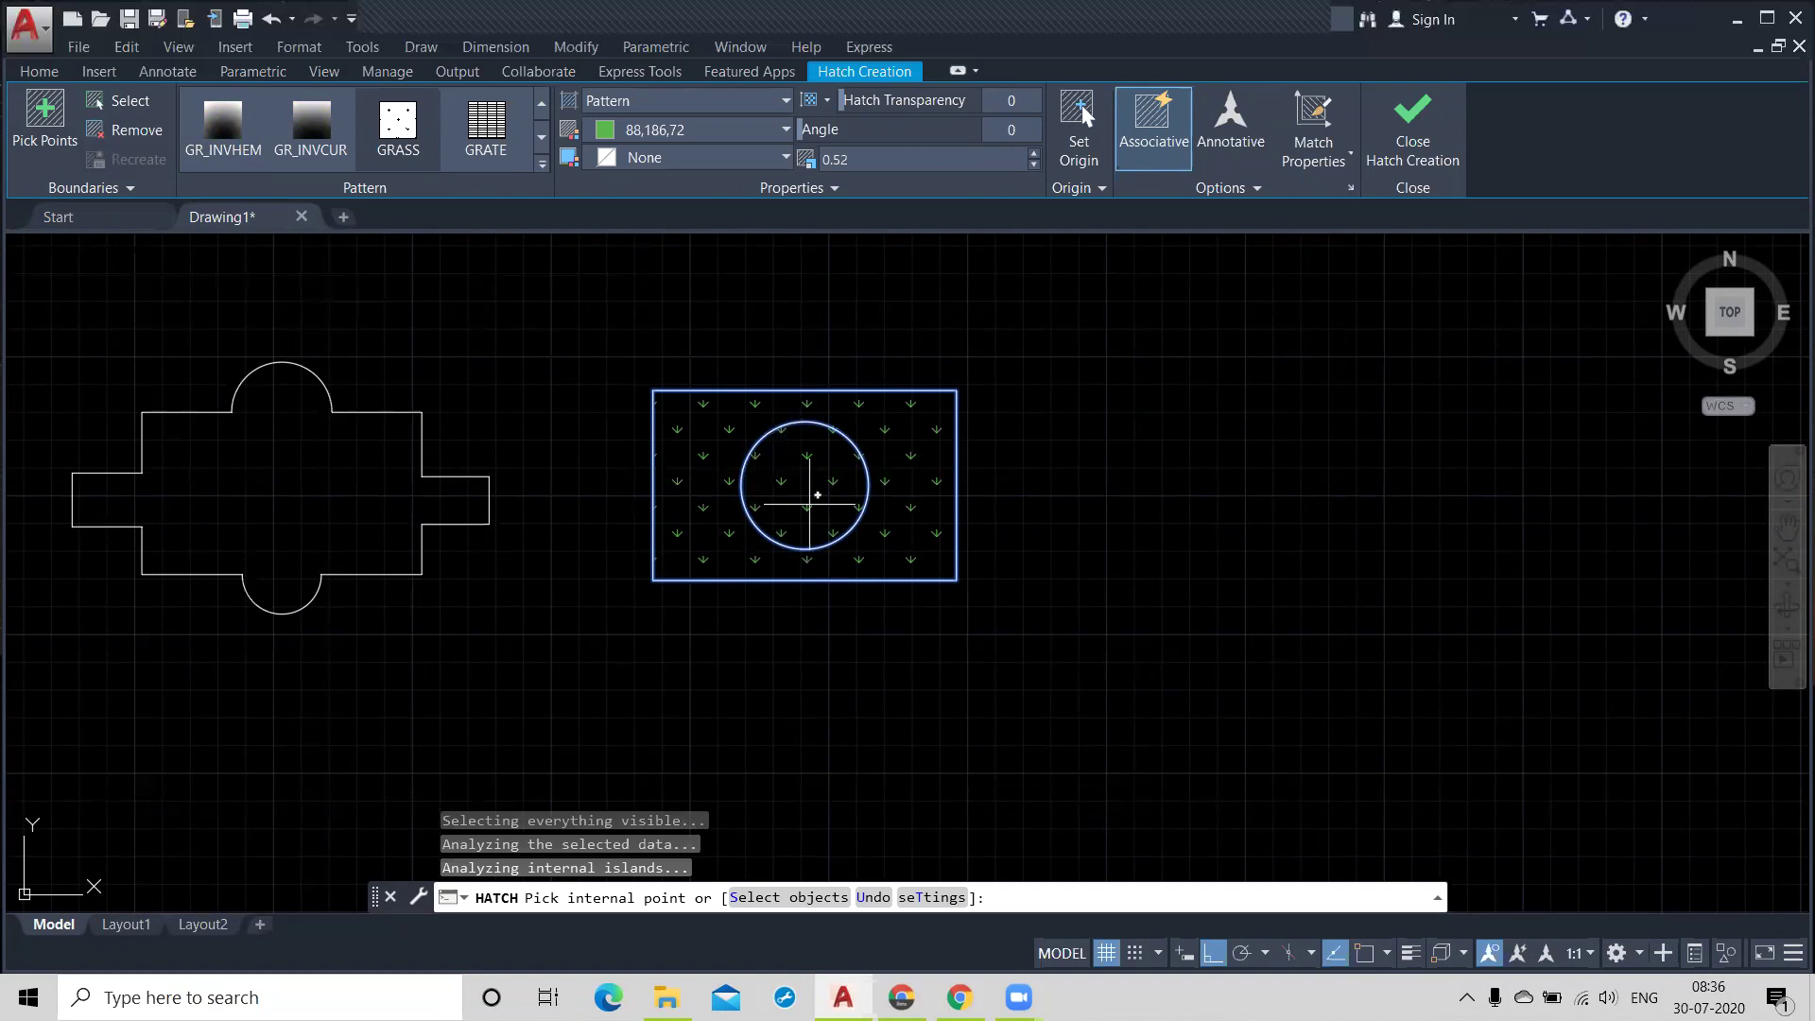
# Step: Switch the hatch to Ignore Island Detection and back to Outer Island Detection
pyautogui.click(1274, 190)
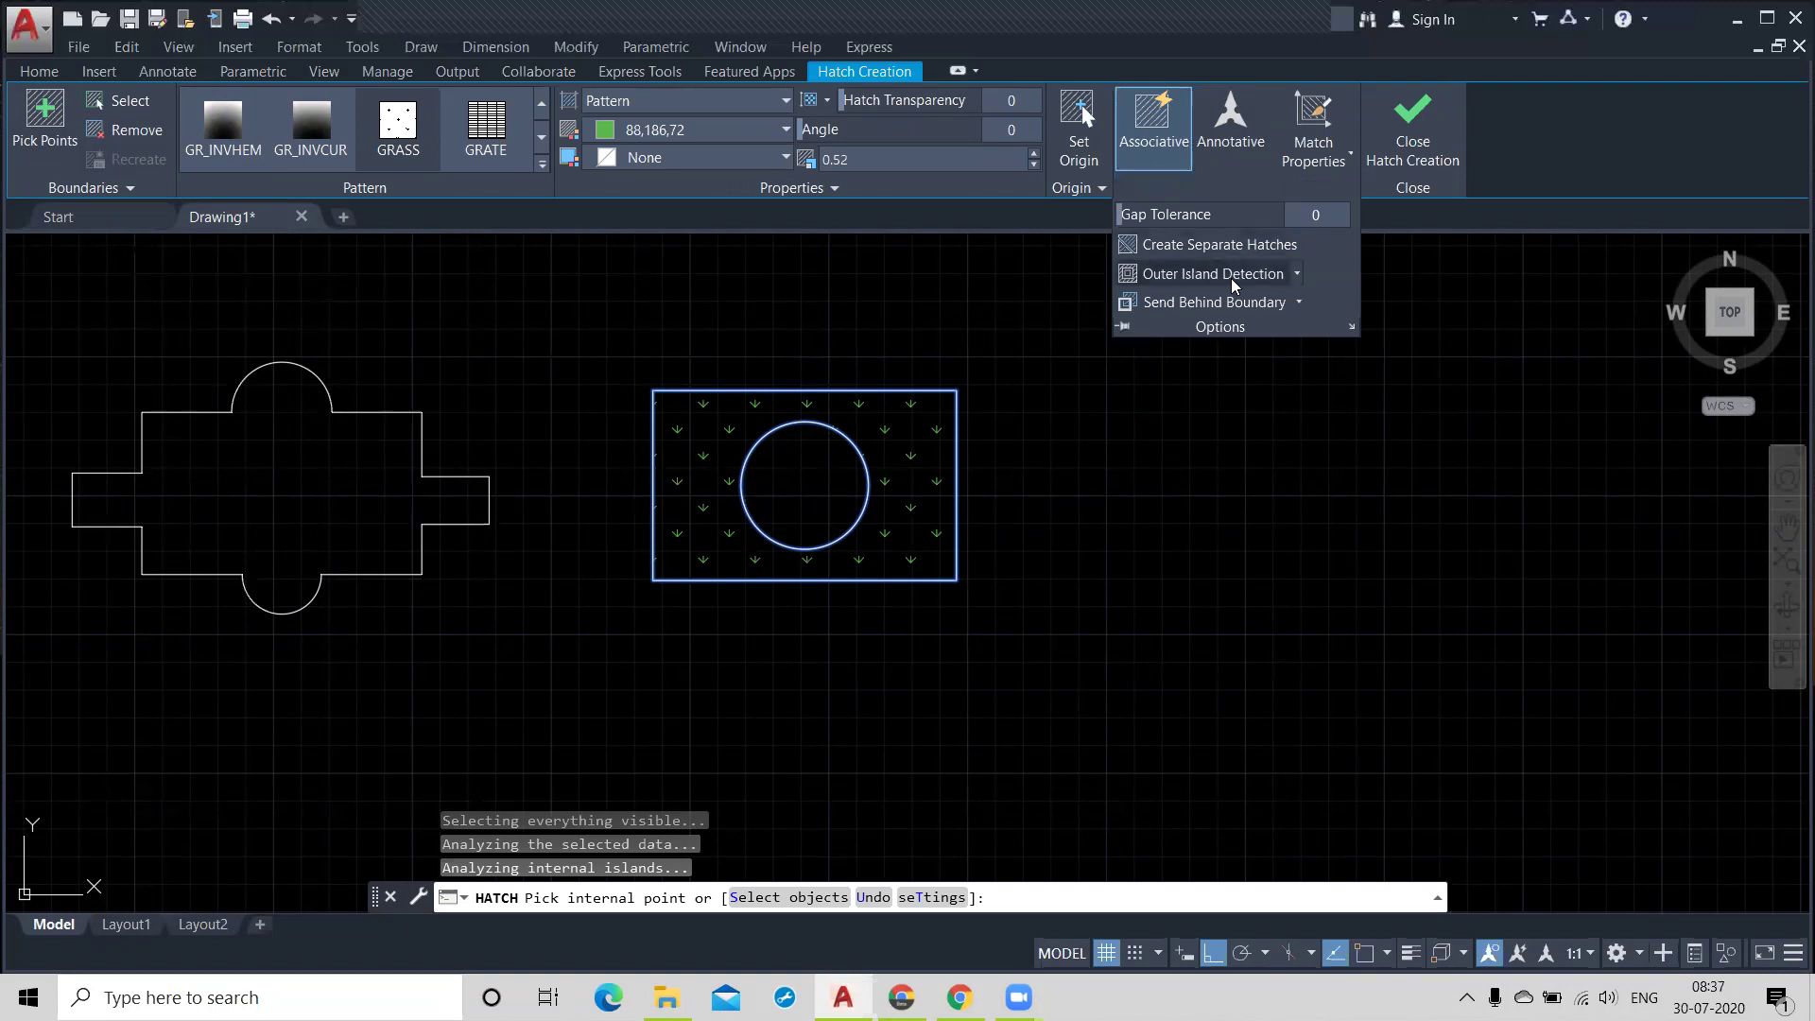
pyautogui.click(1297, 276)
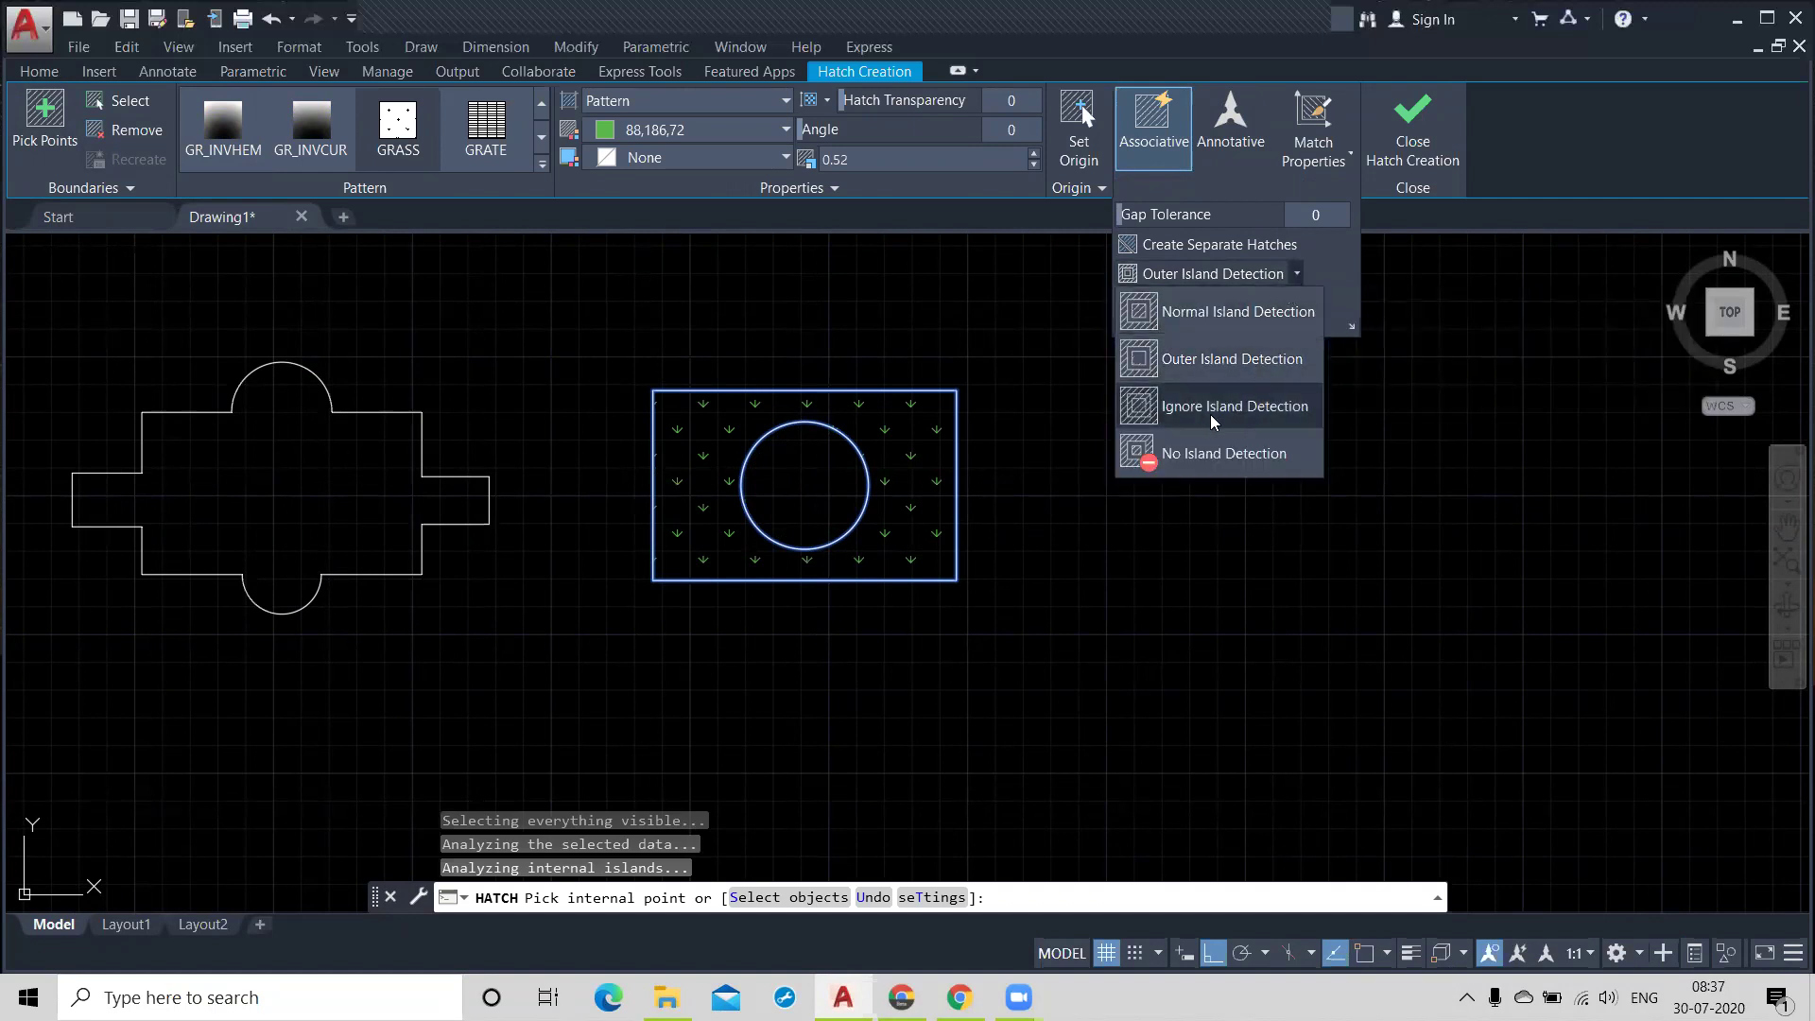
pyautogui.click(1241, 423)
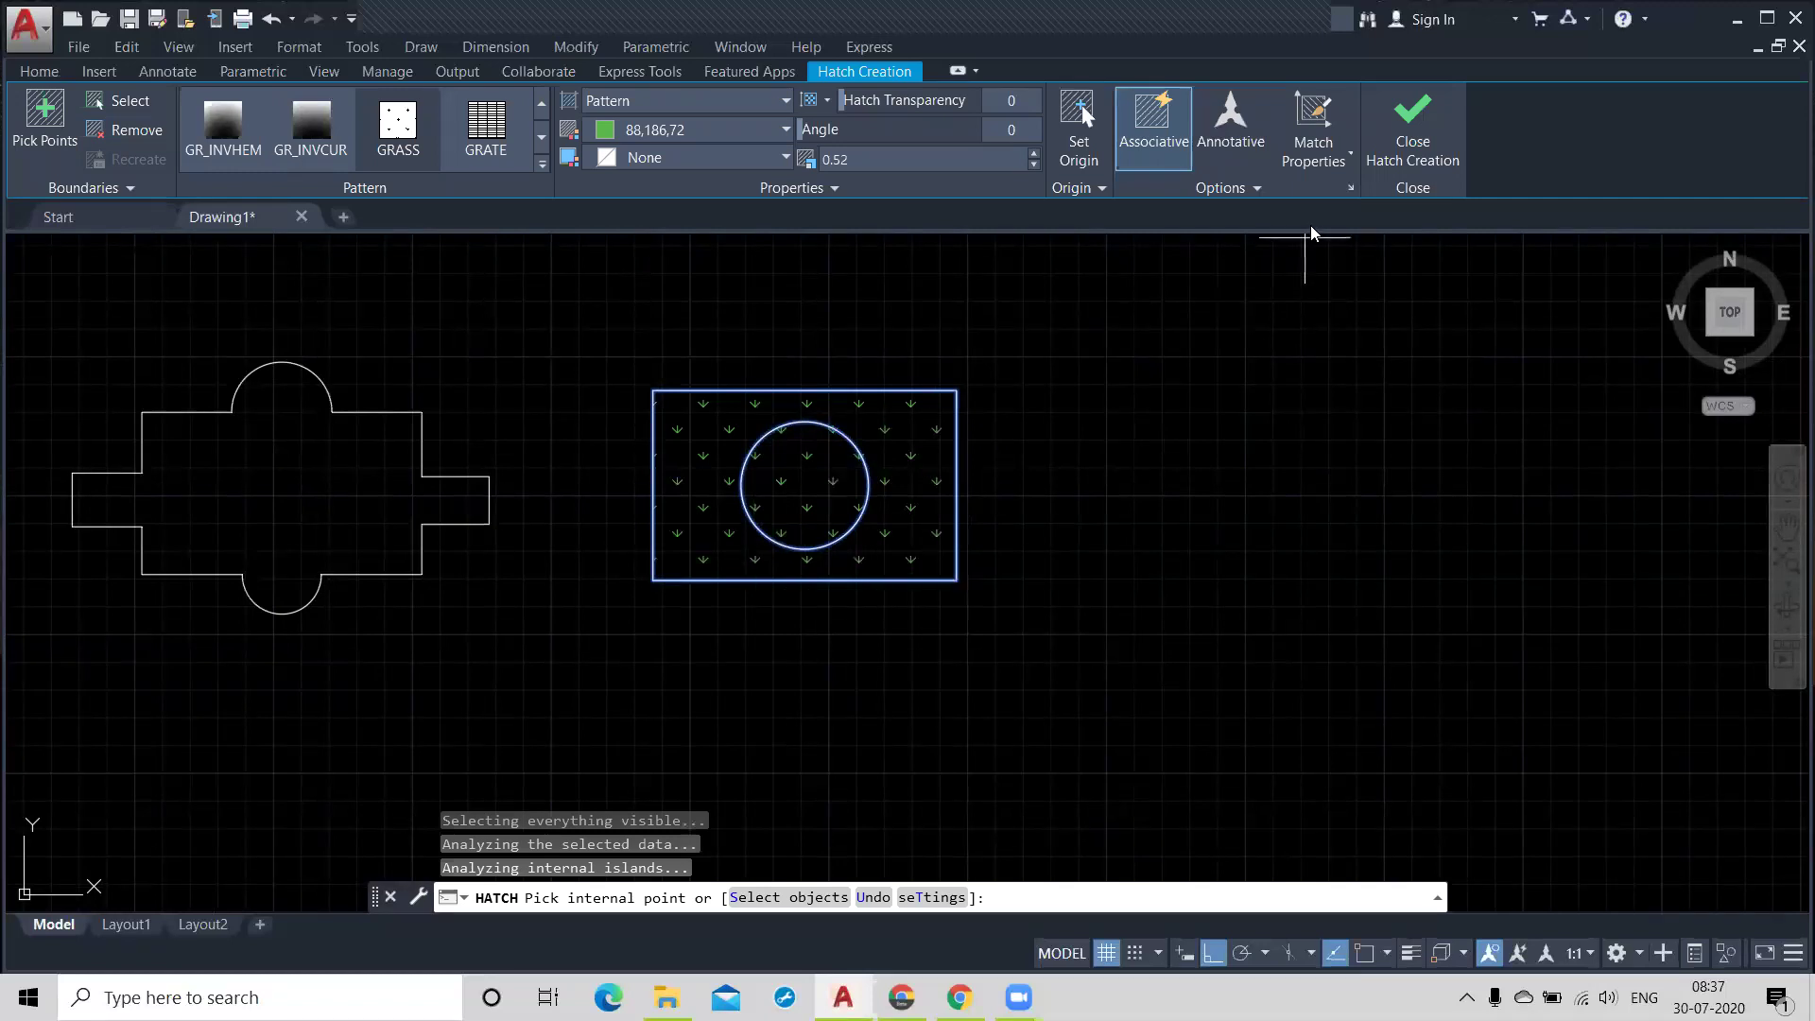
pyautogui.click(1257, 189)
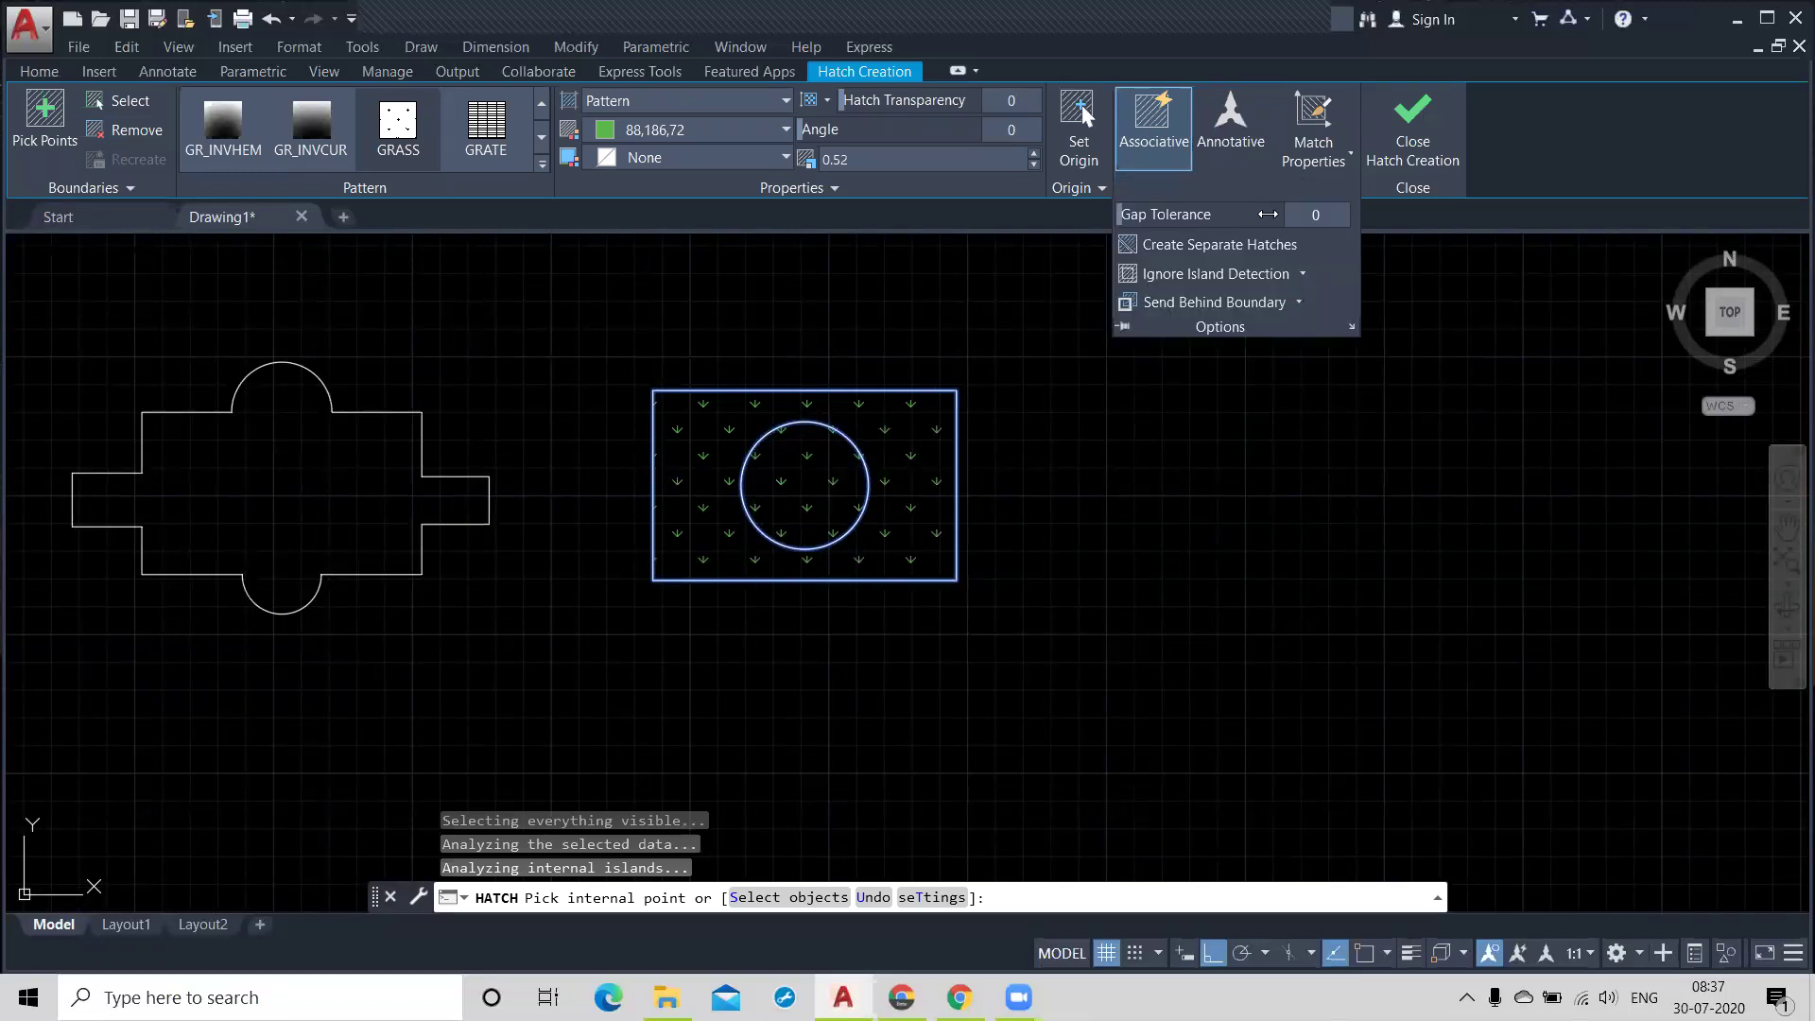
pyautogui.click(1303, 276)
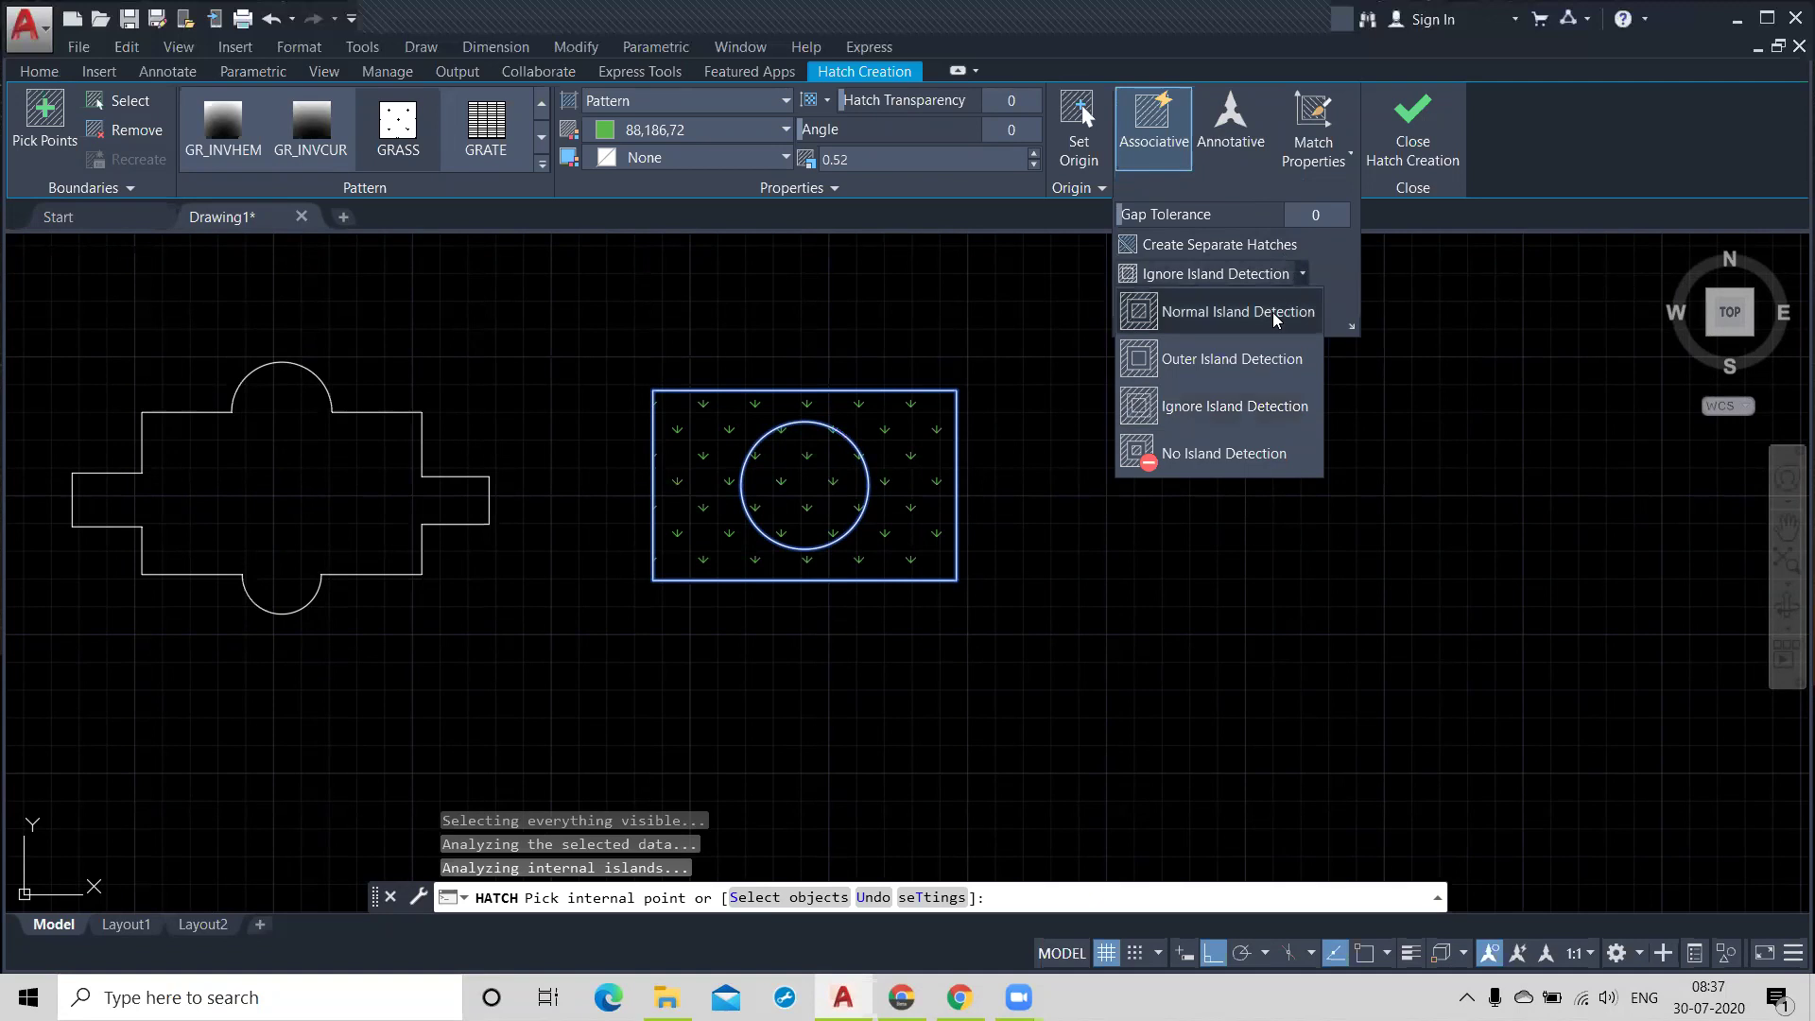
pyautogui.click(1233, 362)
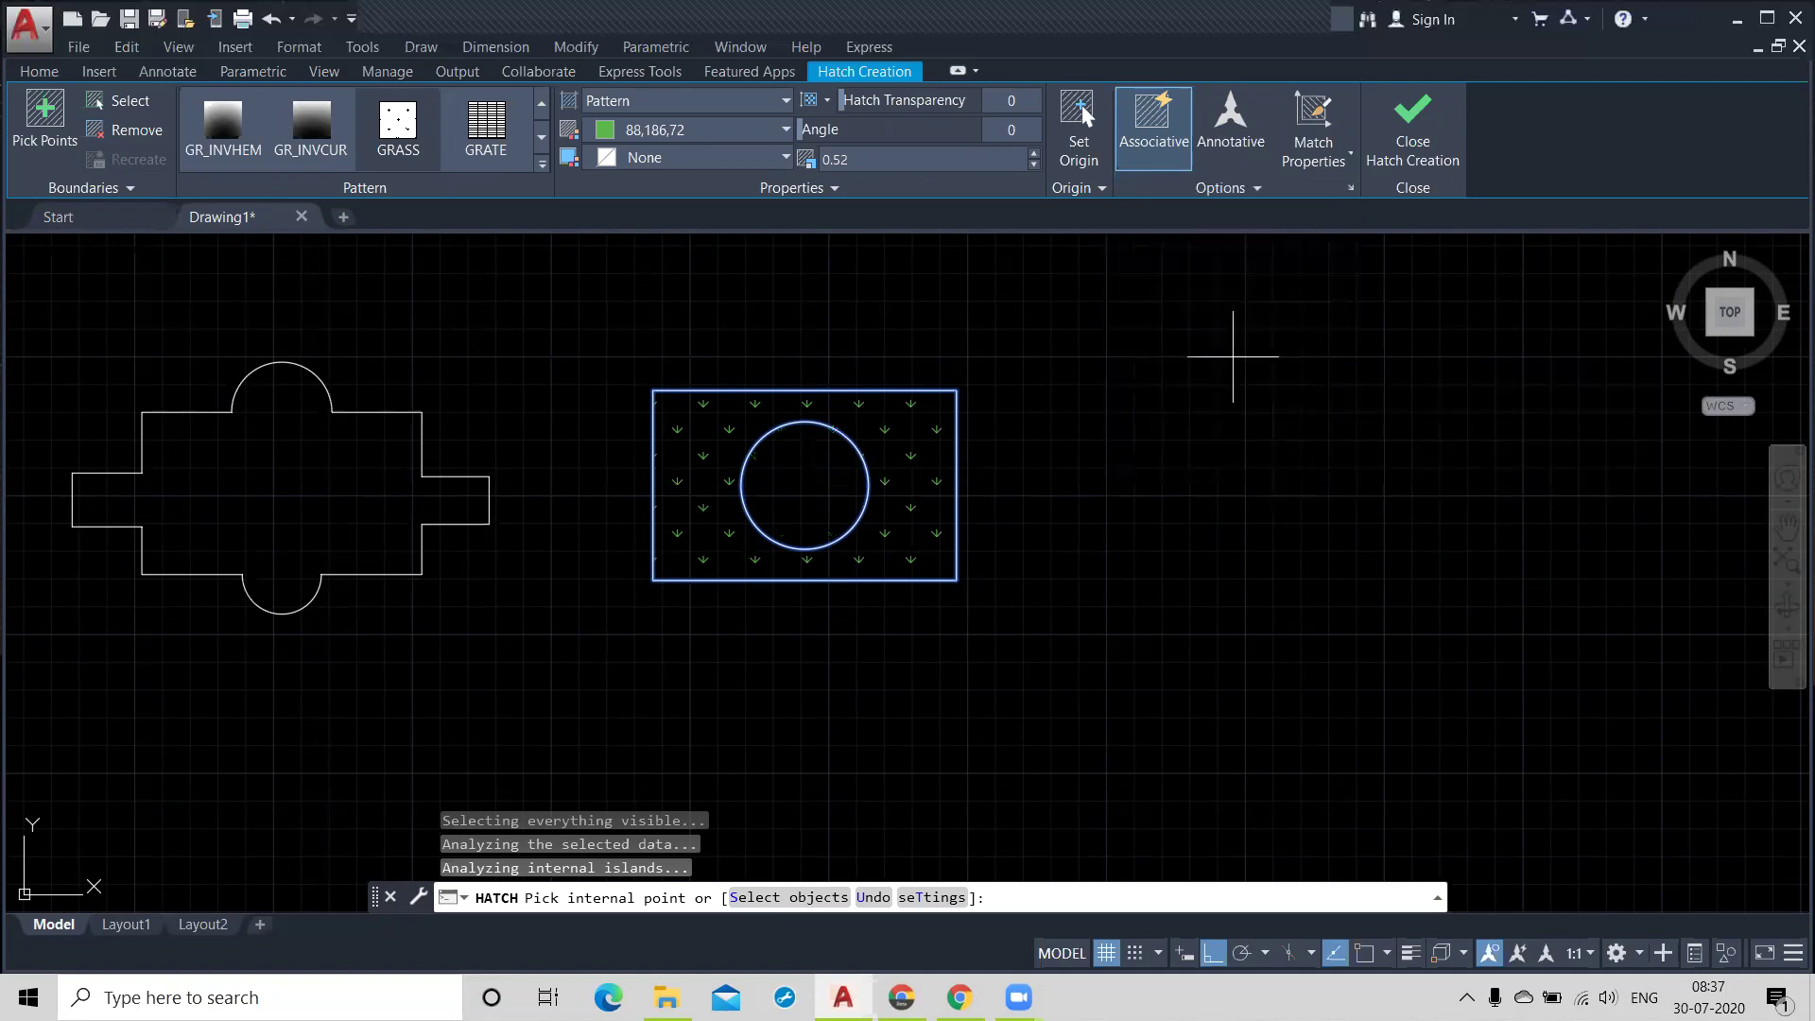
# Step: Try Normal Island Detection on the hatch, return it to Outer Island Detection and finish the hatch
pyautogui.click(1255, 189)
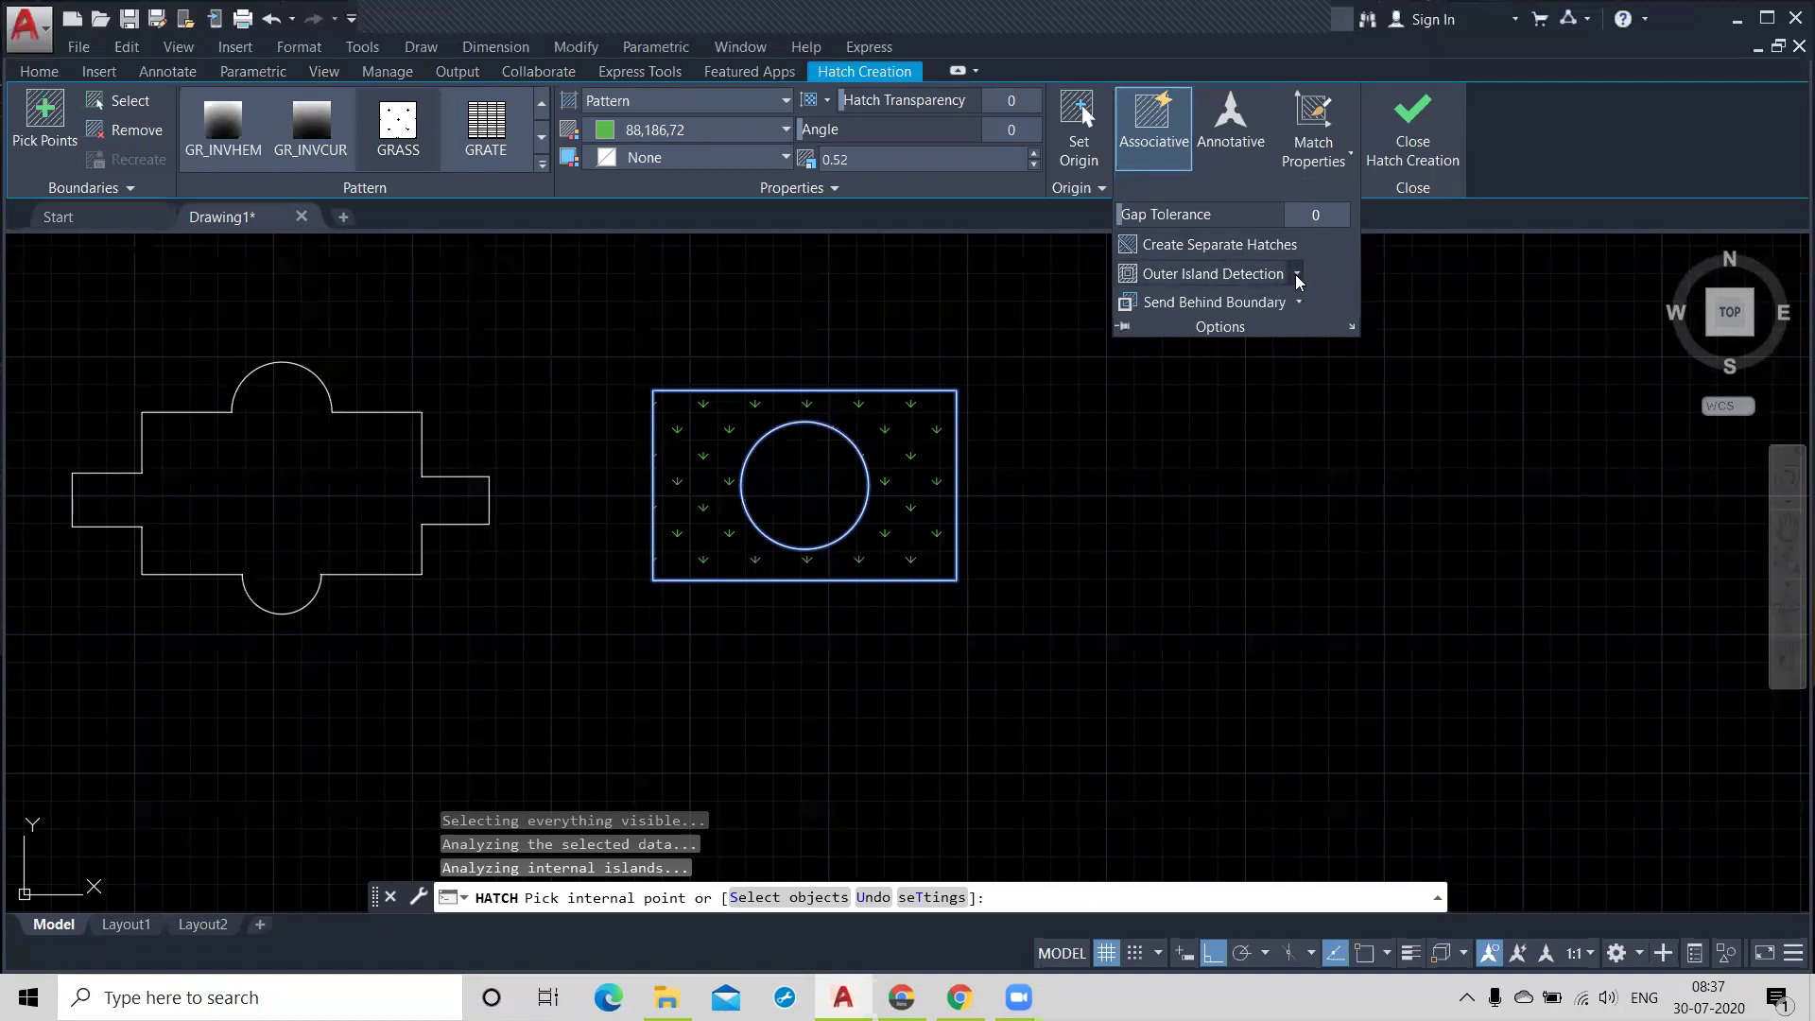
pyautogui.click(1193, 316)
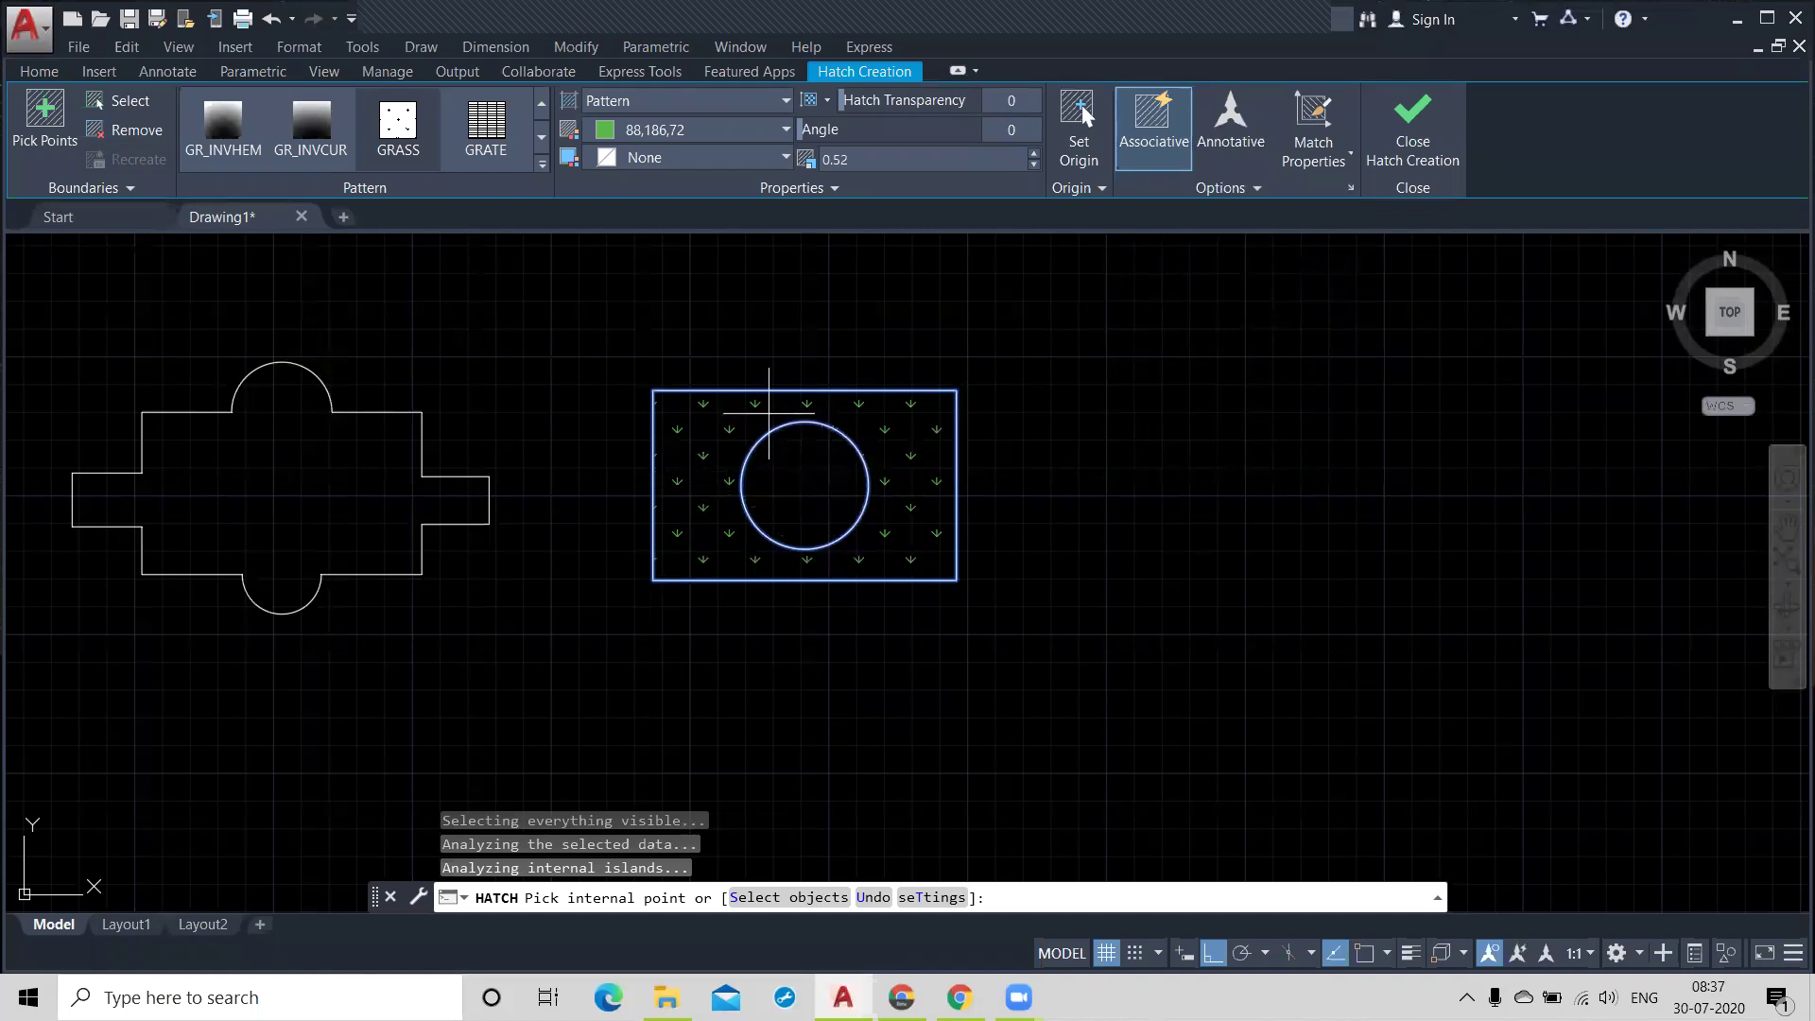
pyautogui.click(1255, 189)
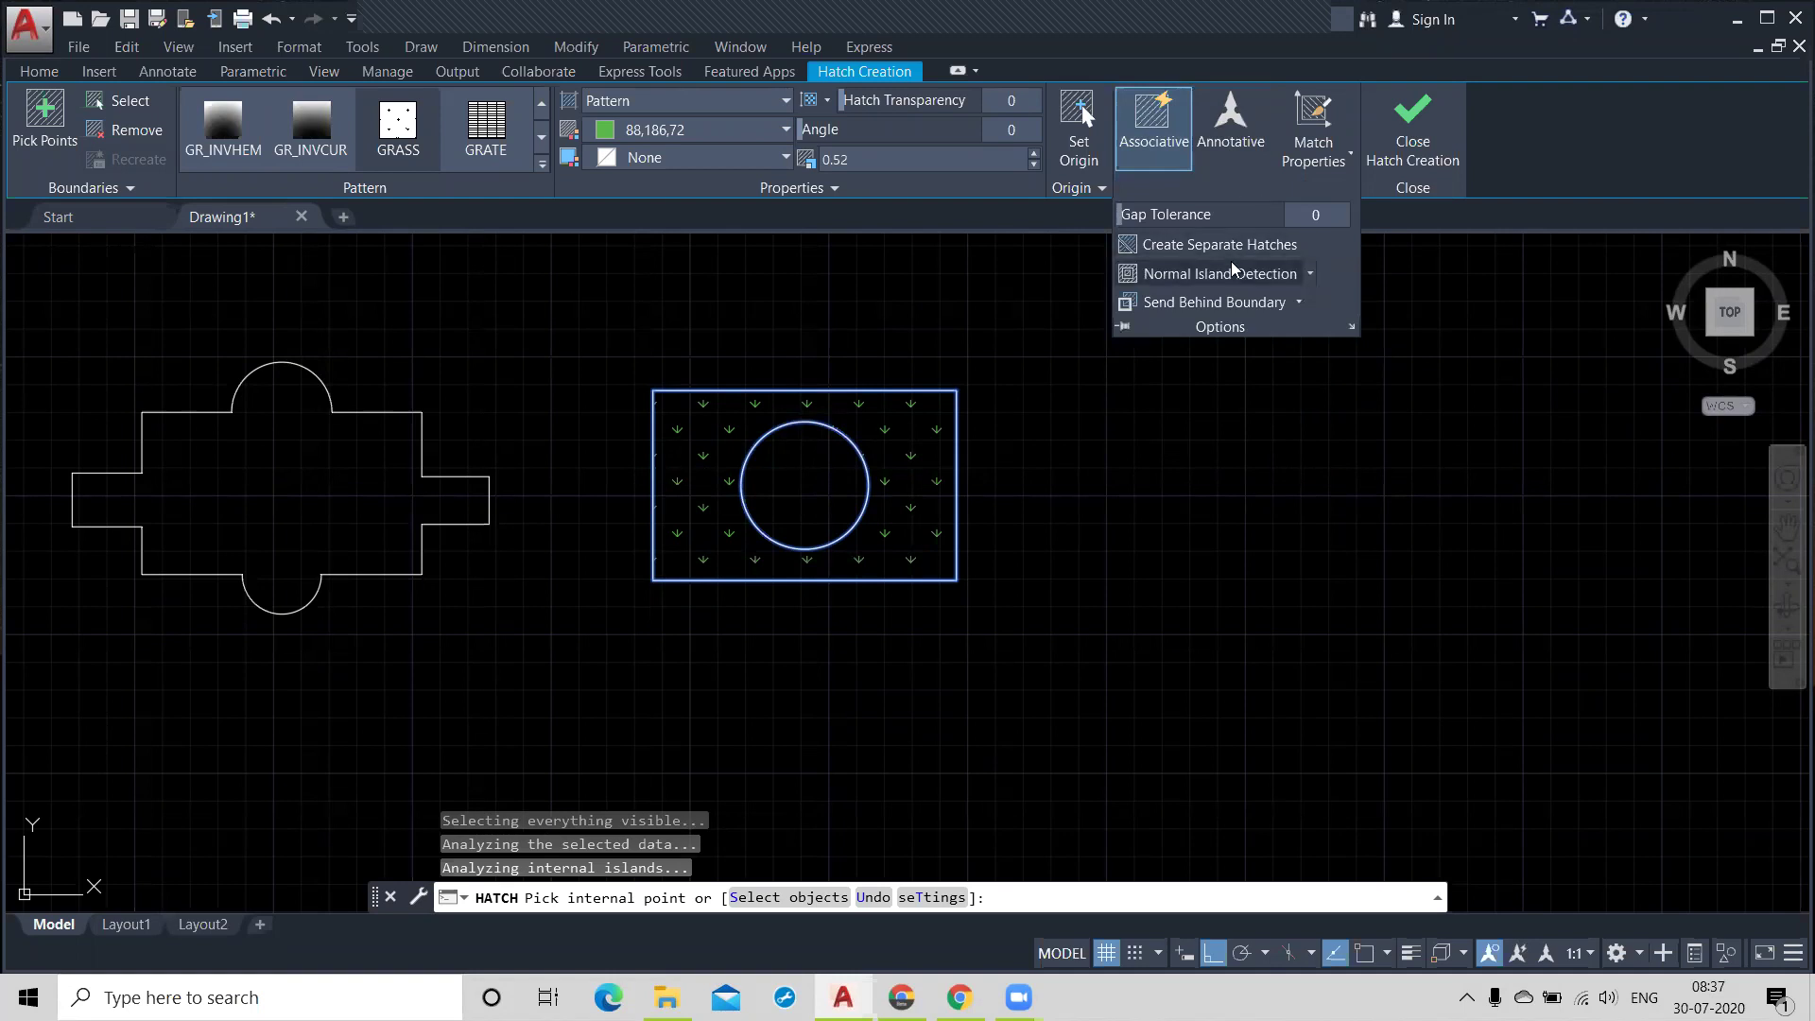
pyautogui.click(1308, 276)
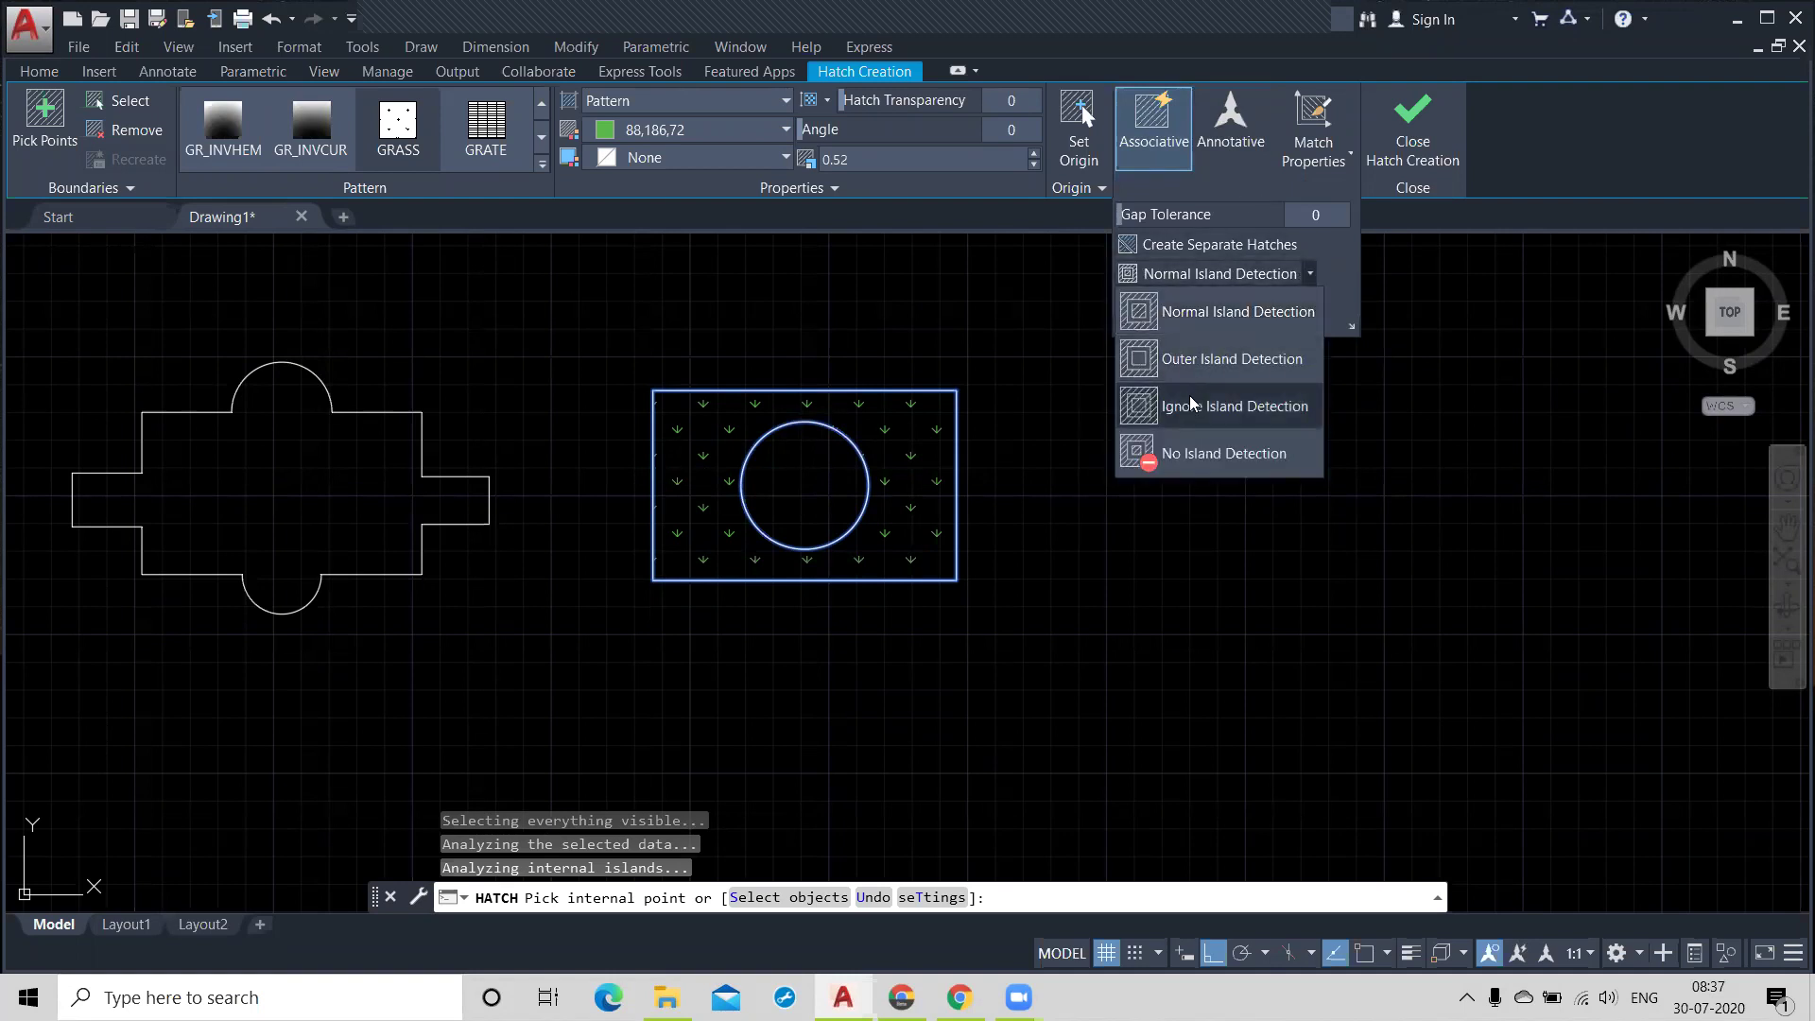
pyautogui.click(1143, 358)
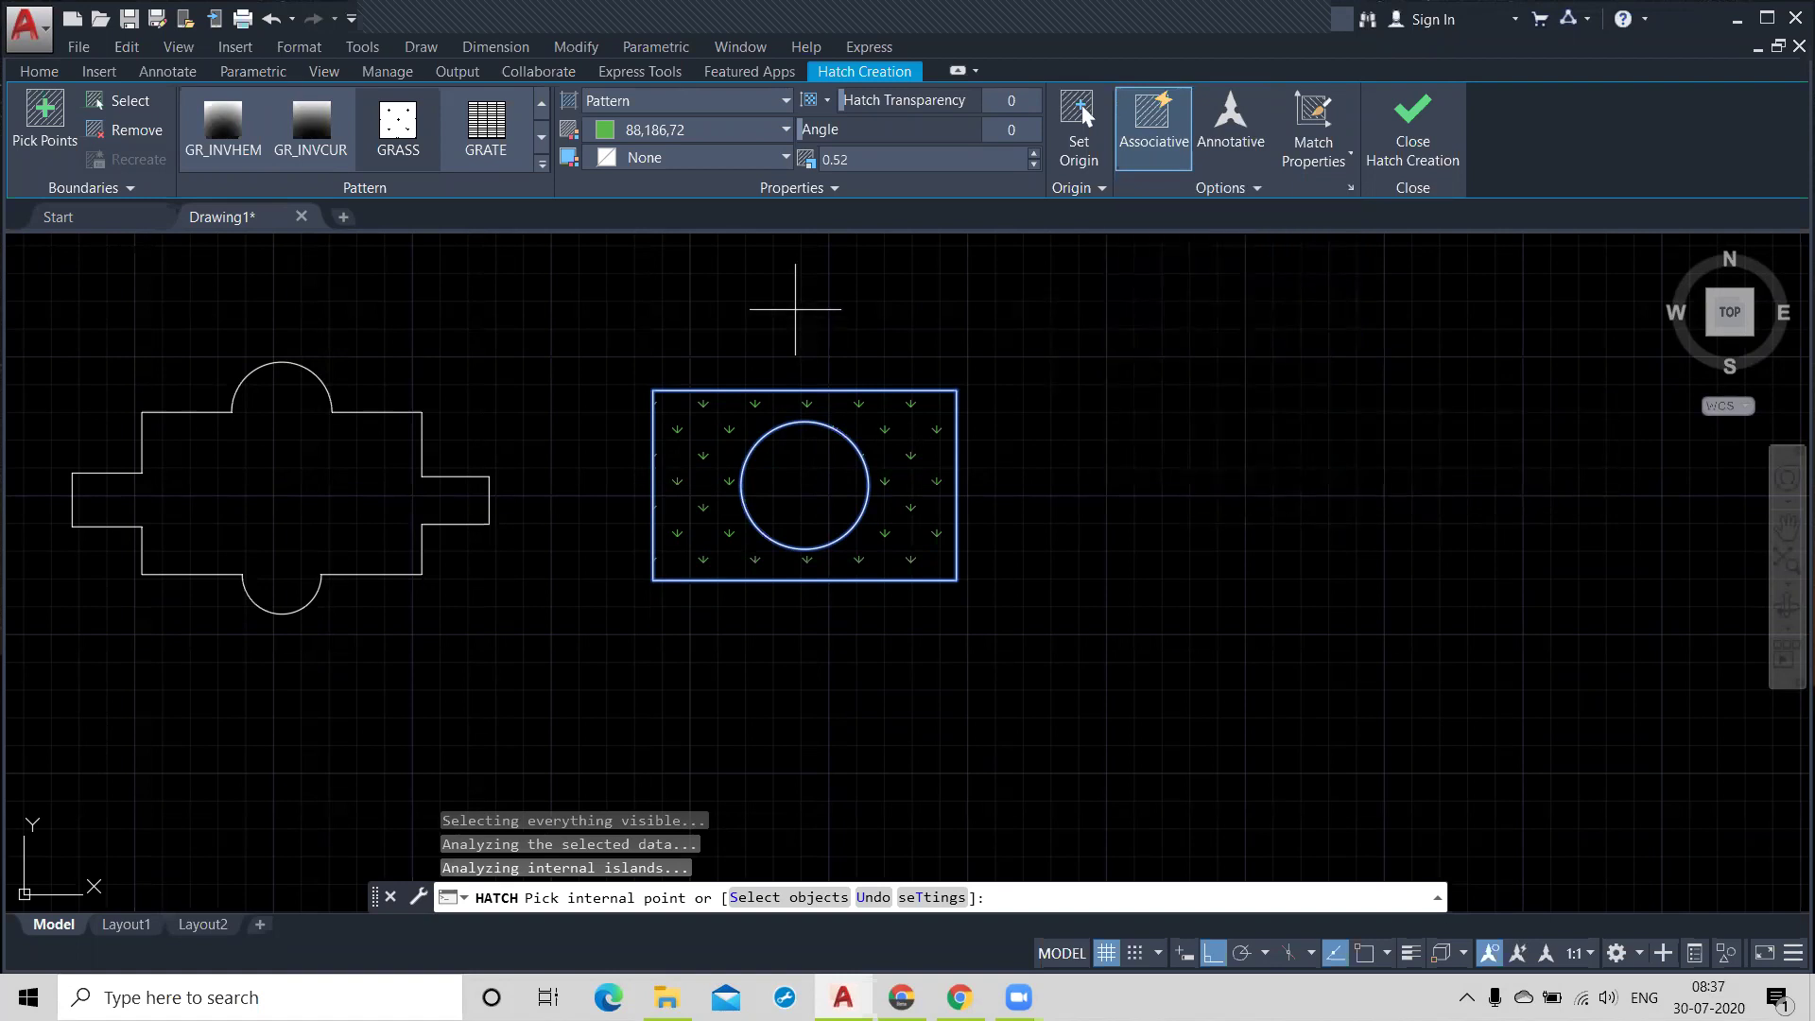
pyautogui.press('Escape')
pyautogui.press('Escape')
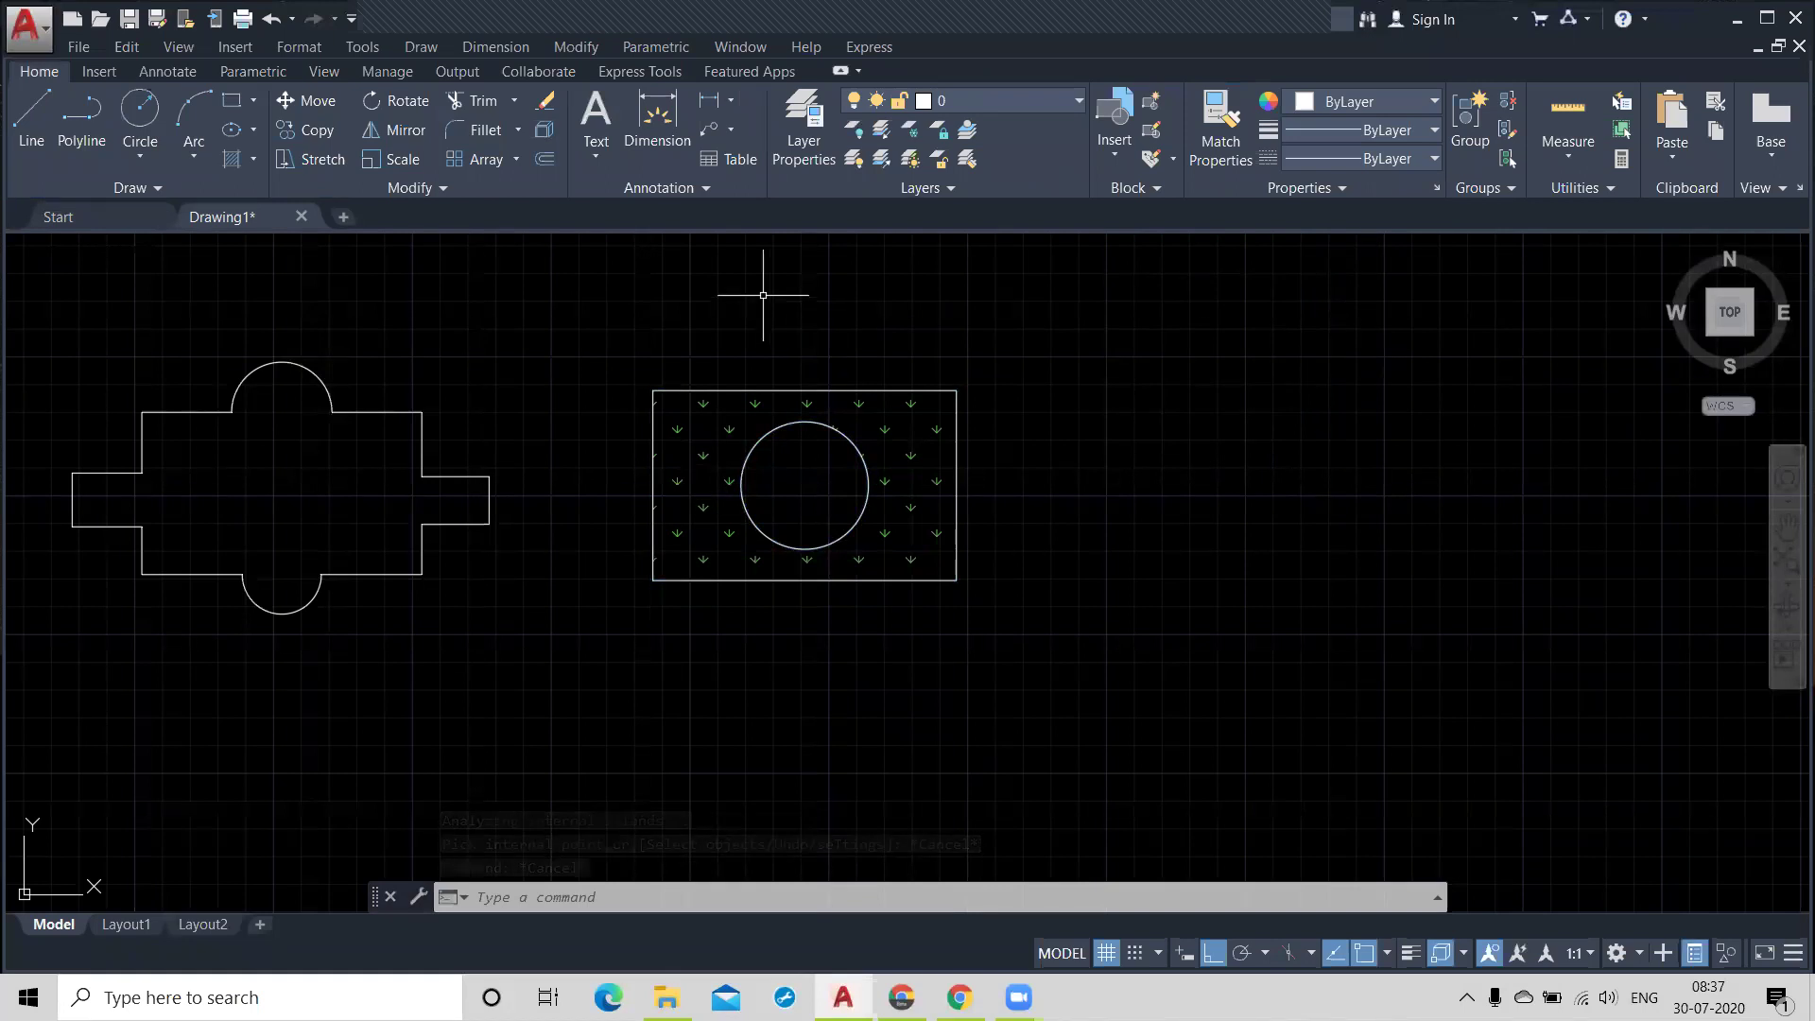
# Step: Draw another rectangle to the right of the hatched one, with a circle of about 36.7 radius centred inside it
pyautogui.click(232, 100)
pyautogui.click(1208, 389)
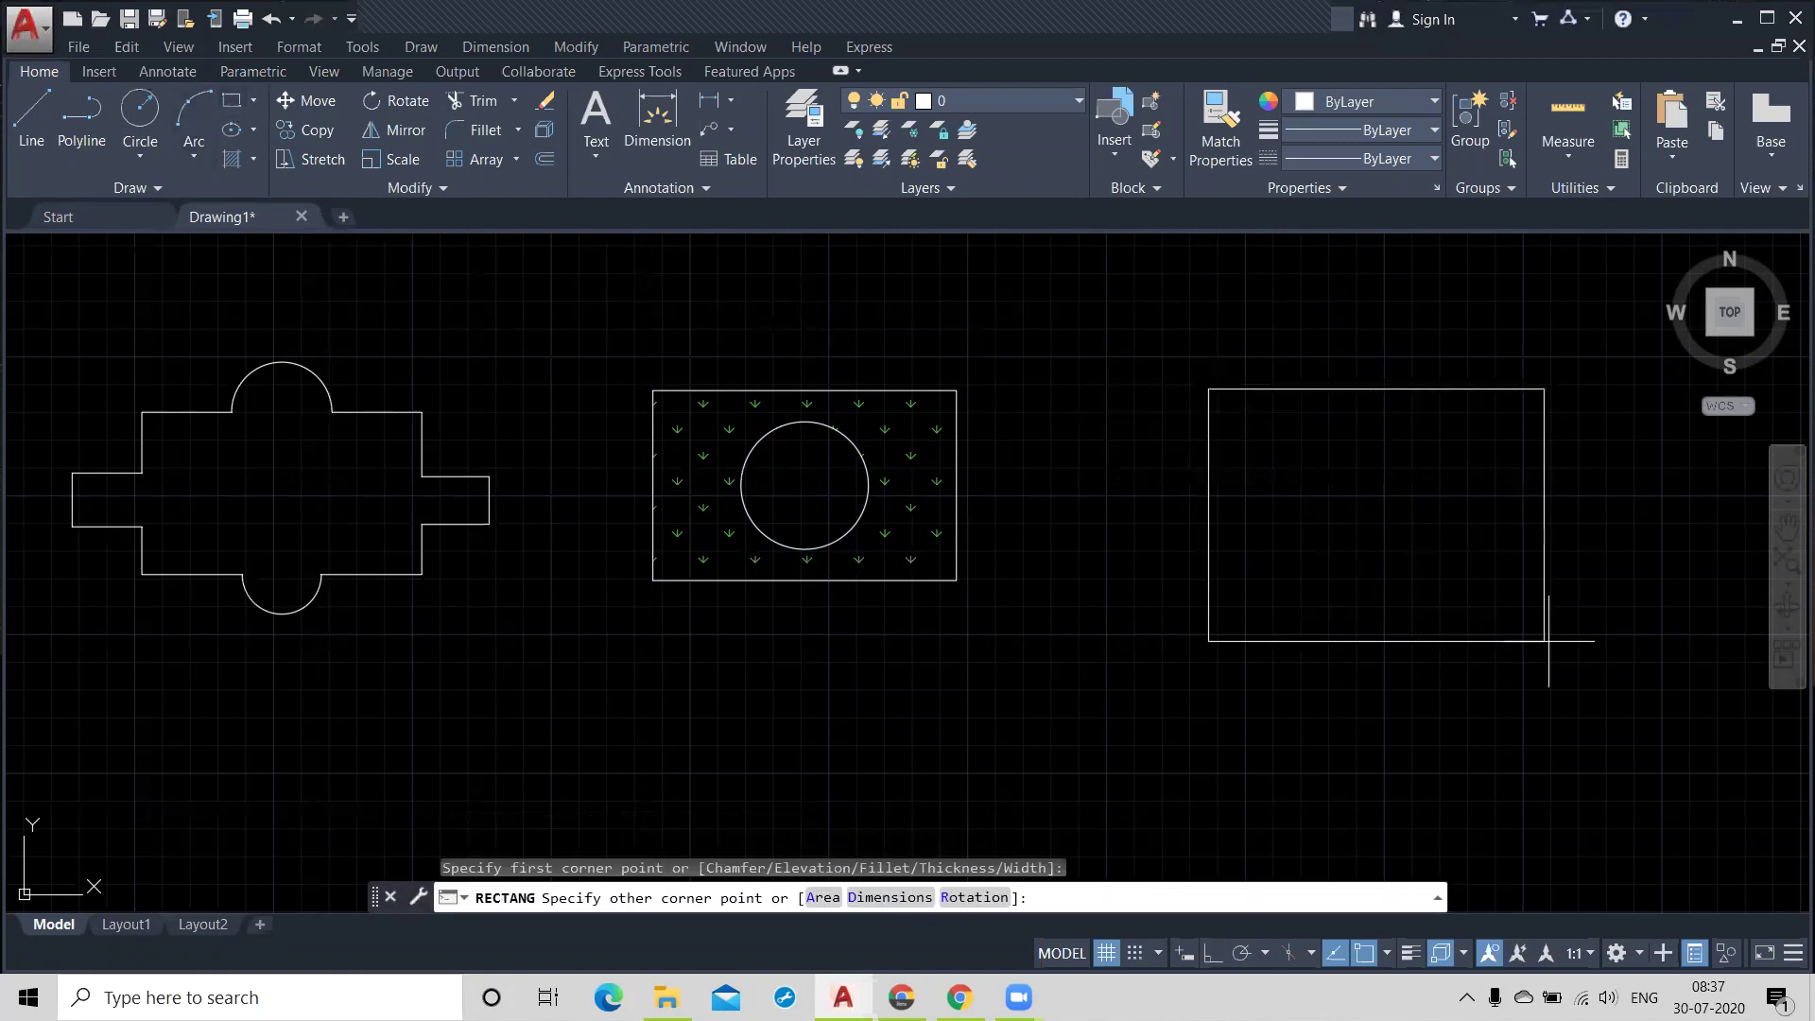
pyautogui.click(1597, 638)
pyautogui.click(128, 107)
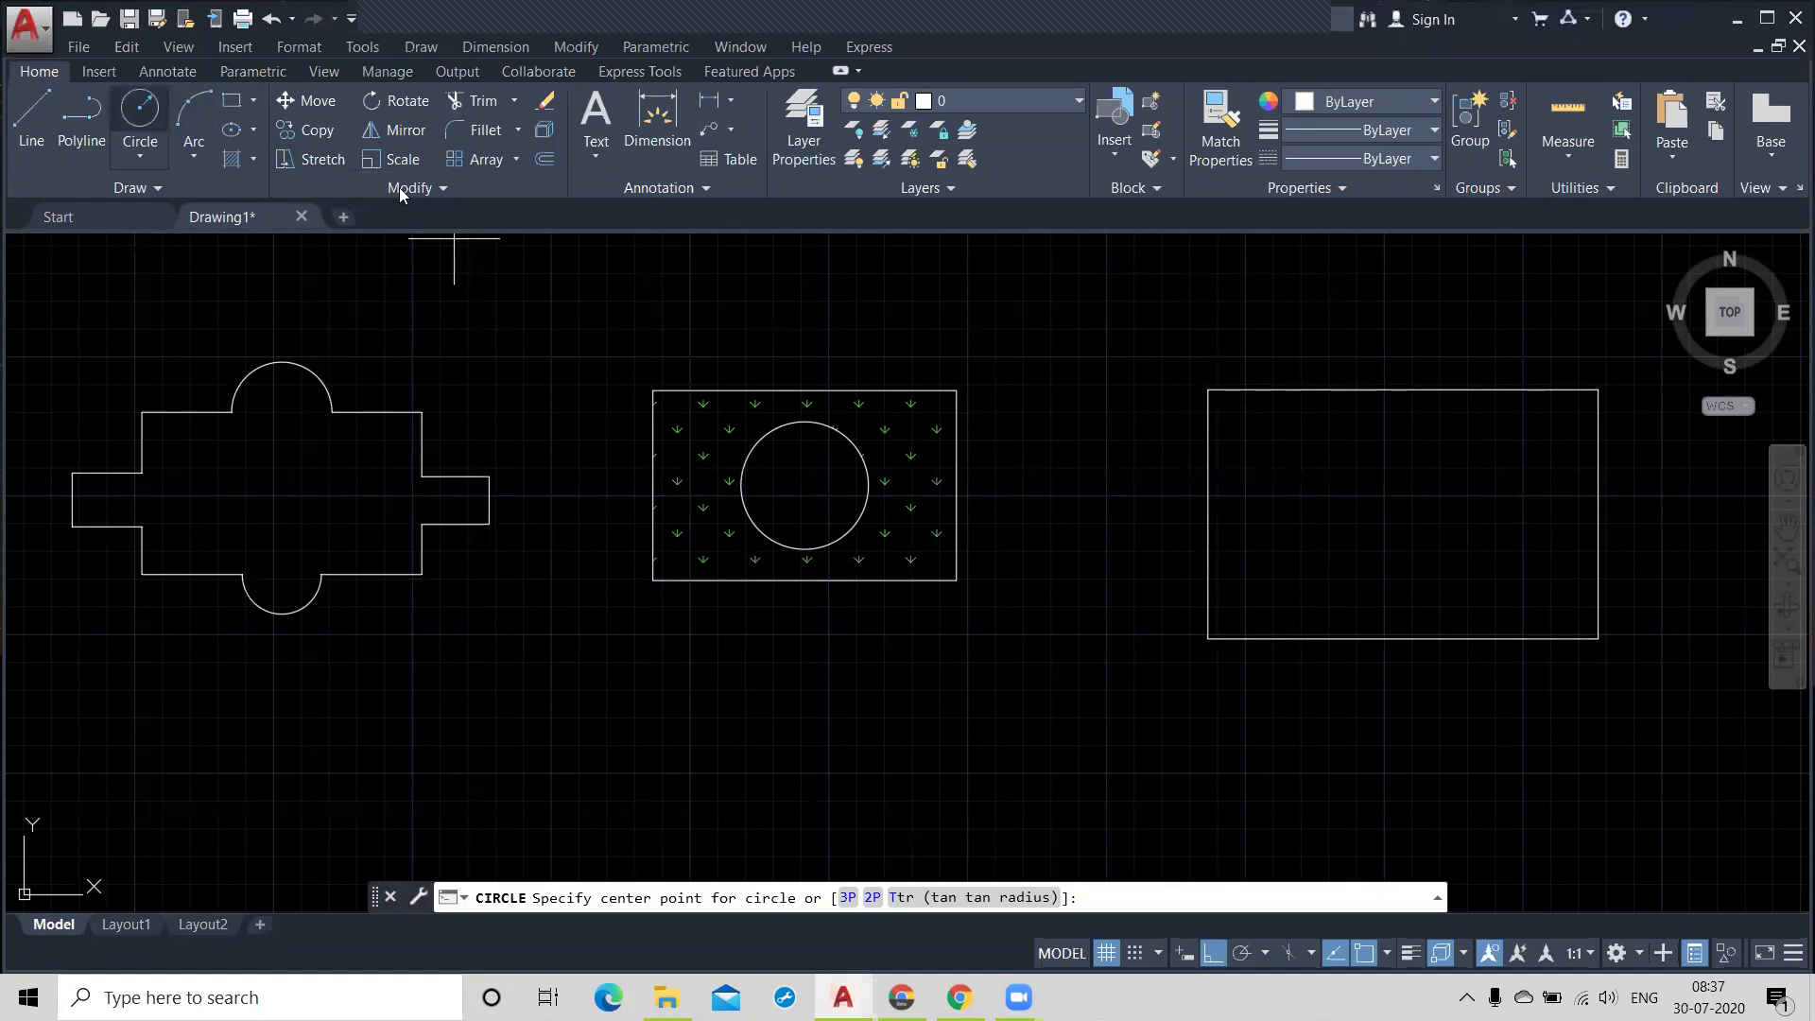
pyautogui.click(1402, 513)
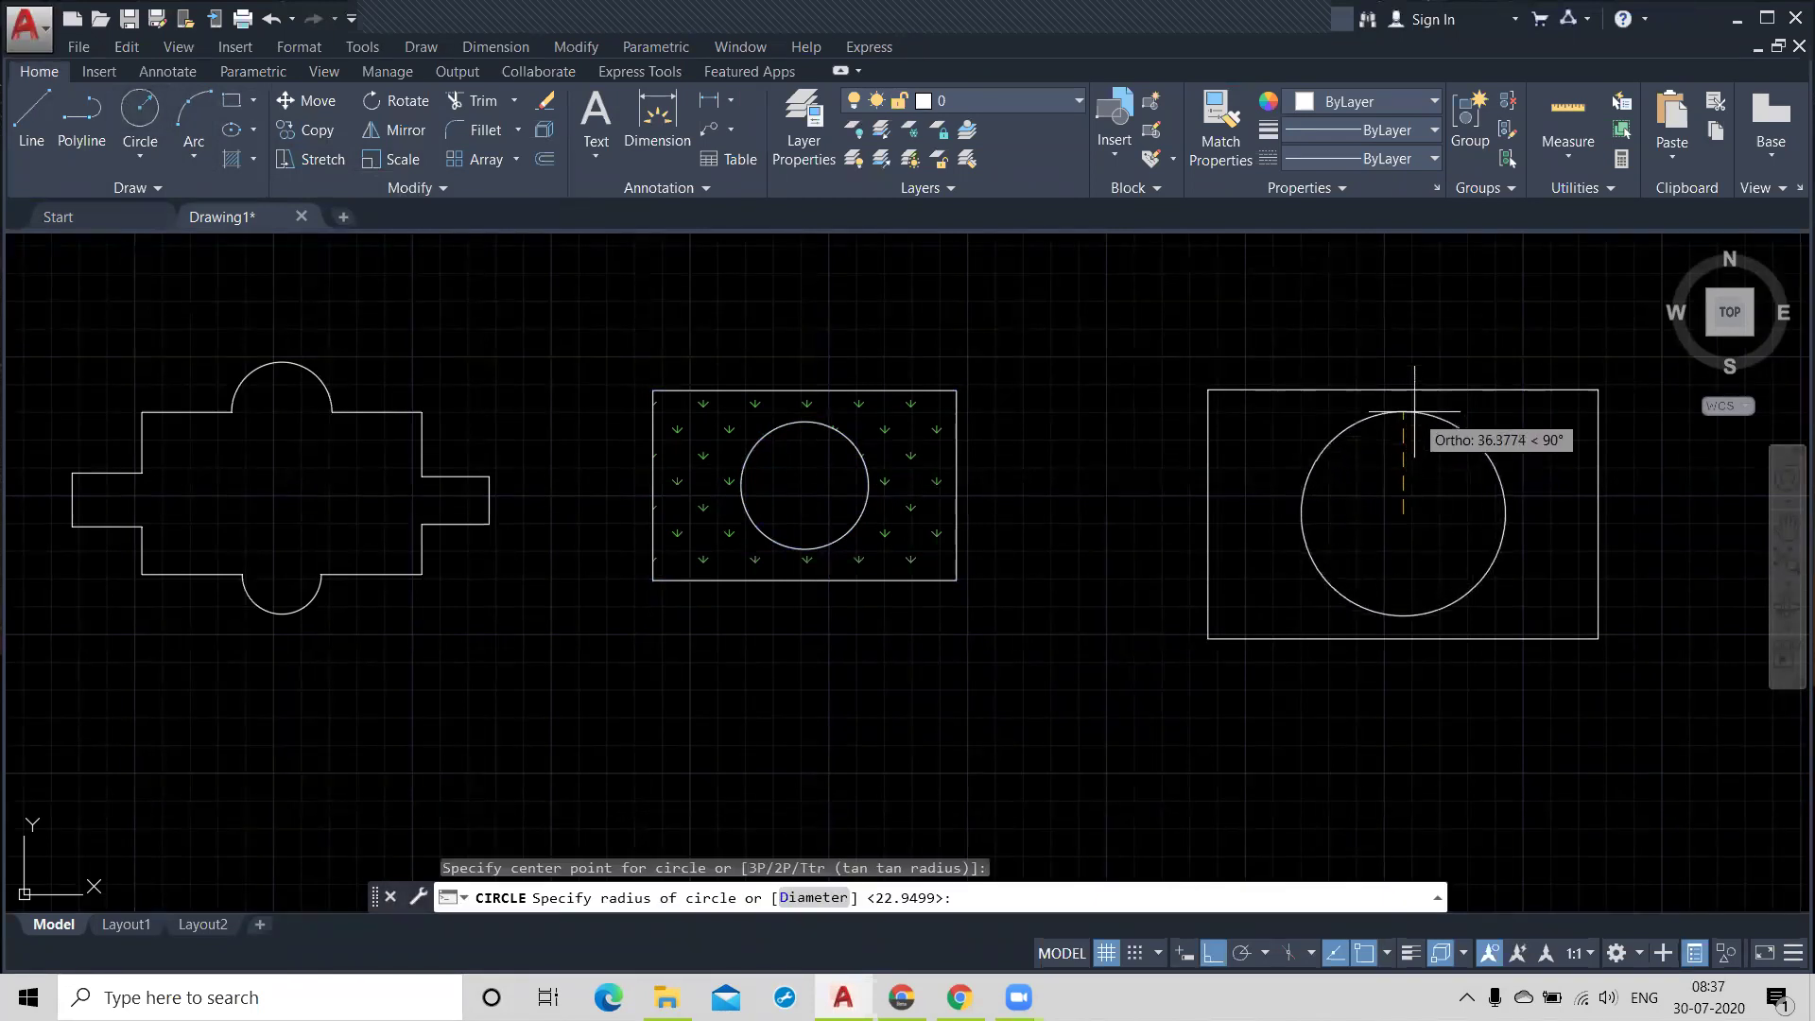
pyautogui.click(1414, 412)
# Step: Draw a smaller circle concentric with the existing circle inside the unhatched rectangle
pyautogui.click(134, 107)
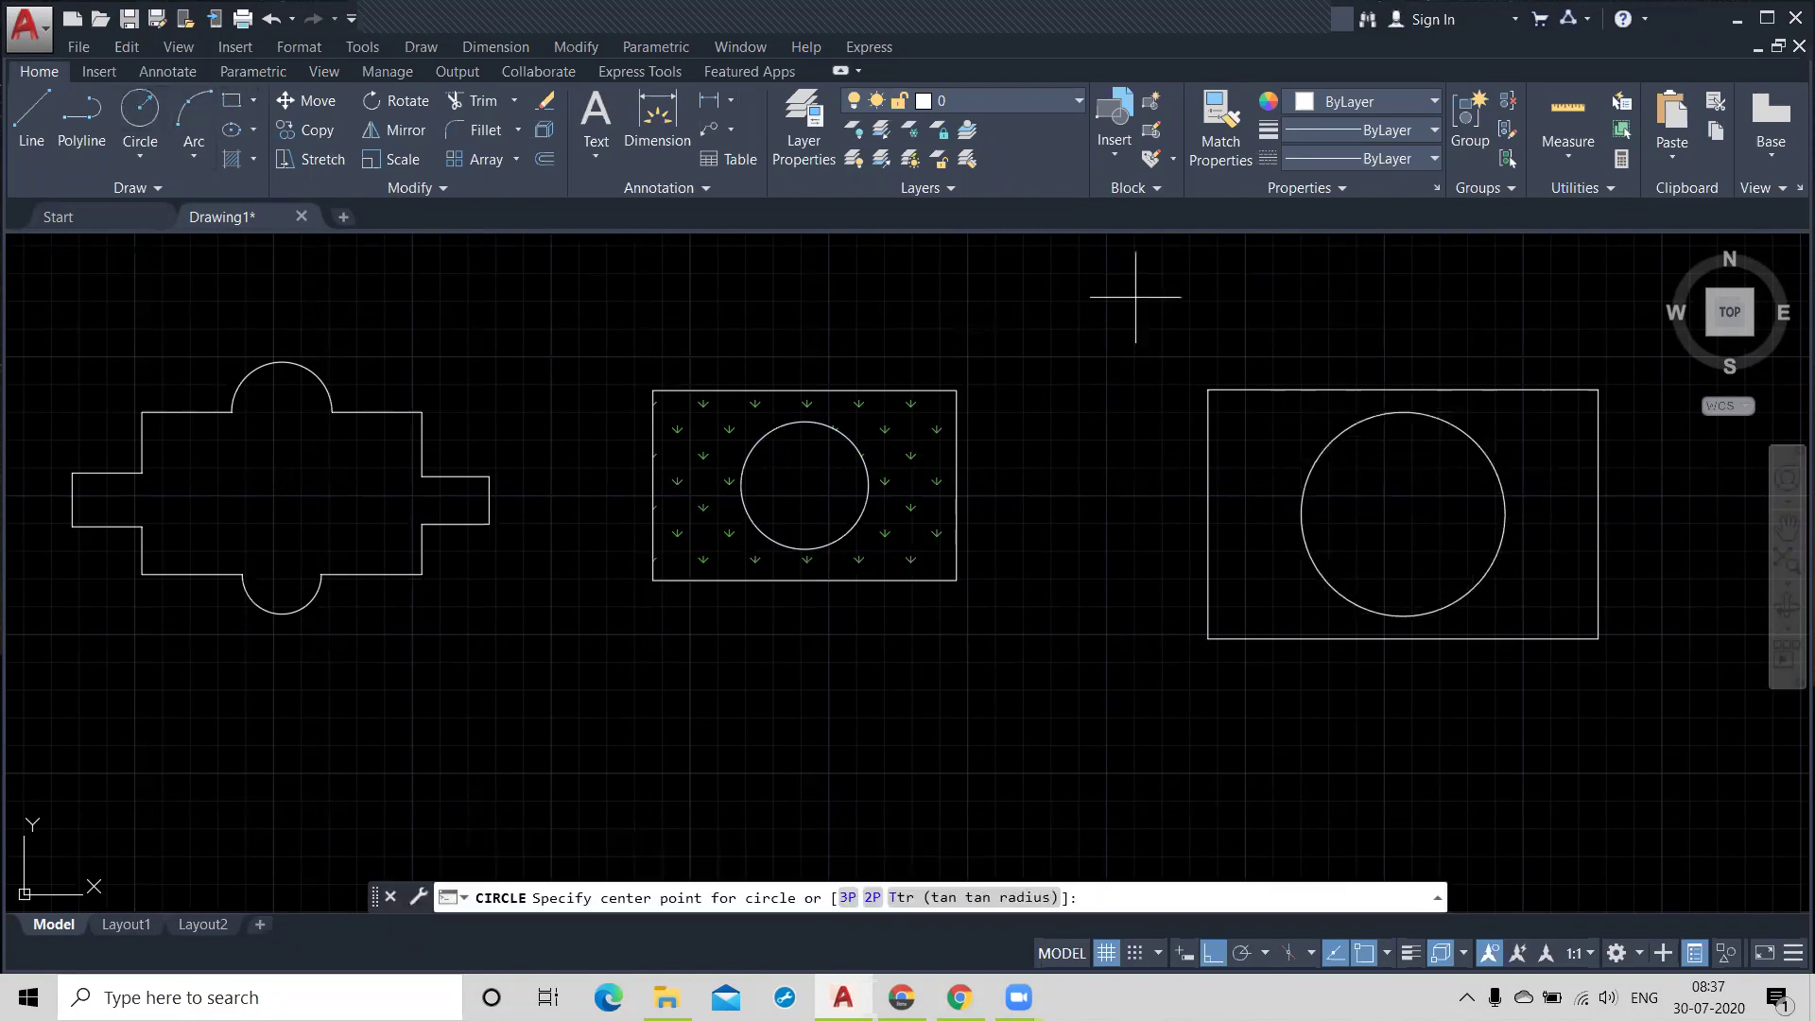
pyautogui.click(1403, 514)
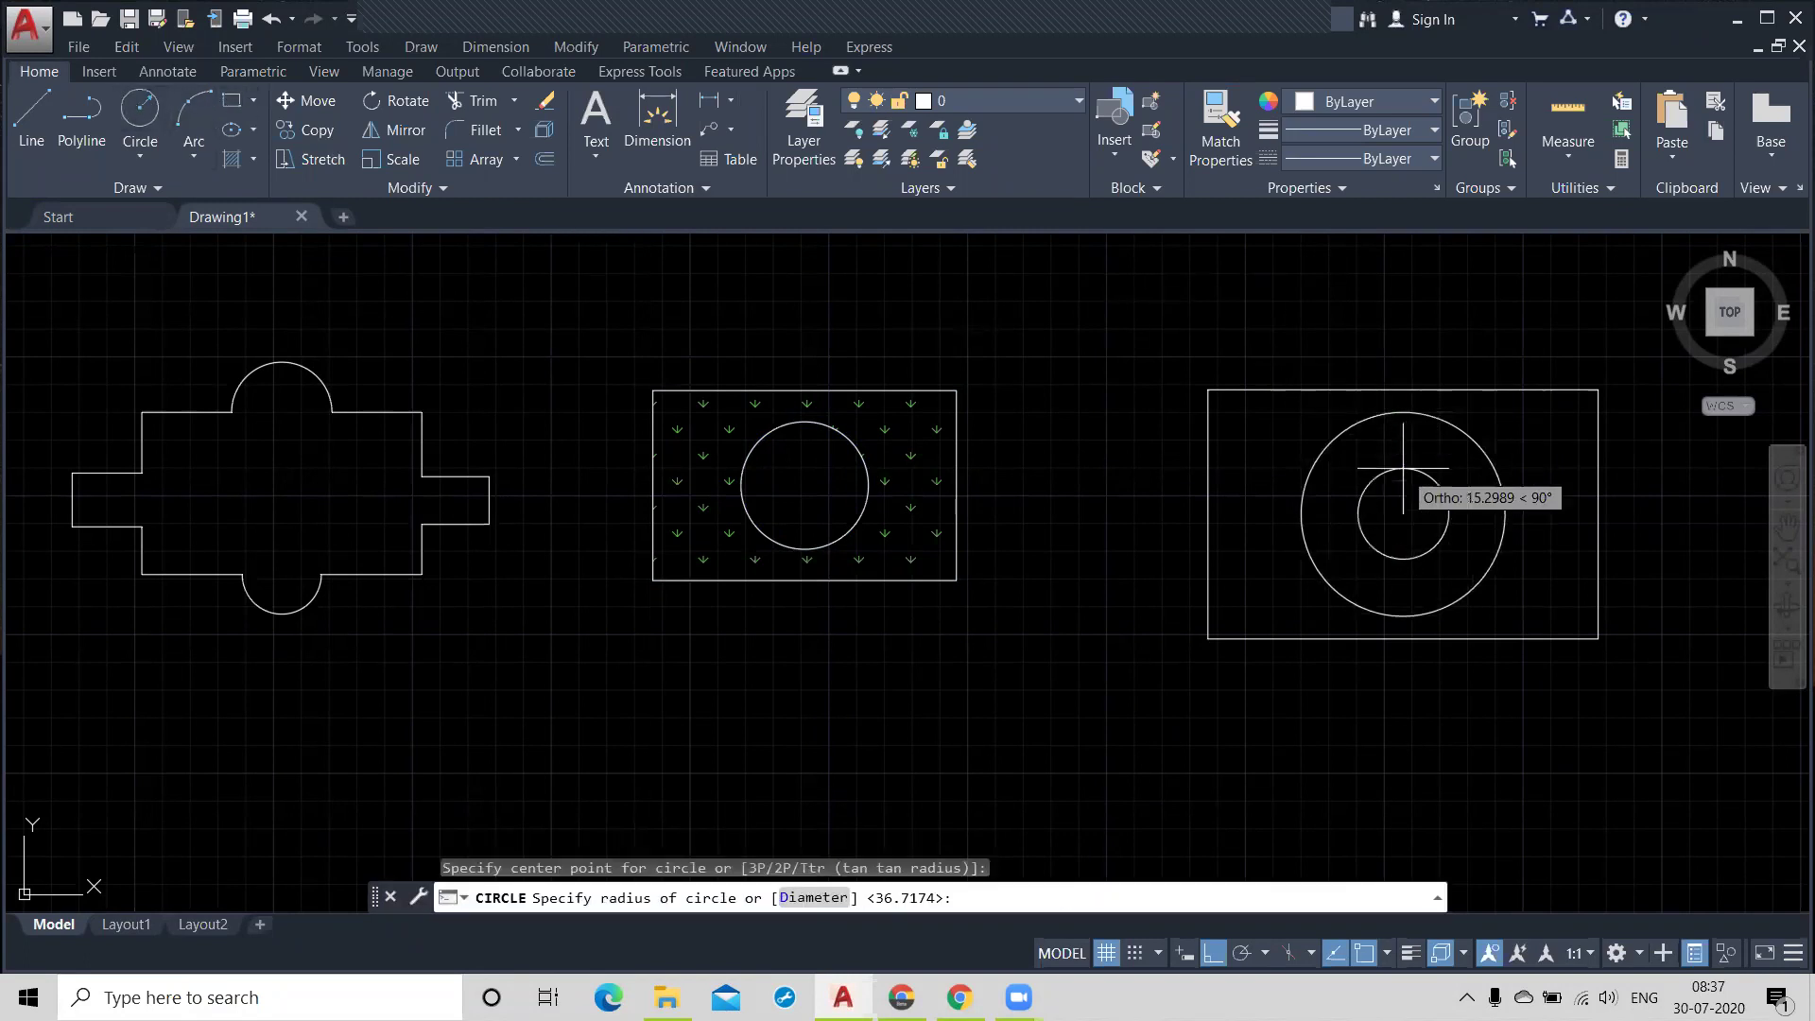
pyautogui.click(1404, 457)
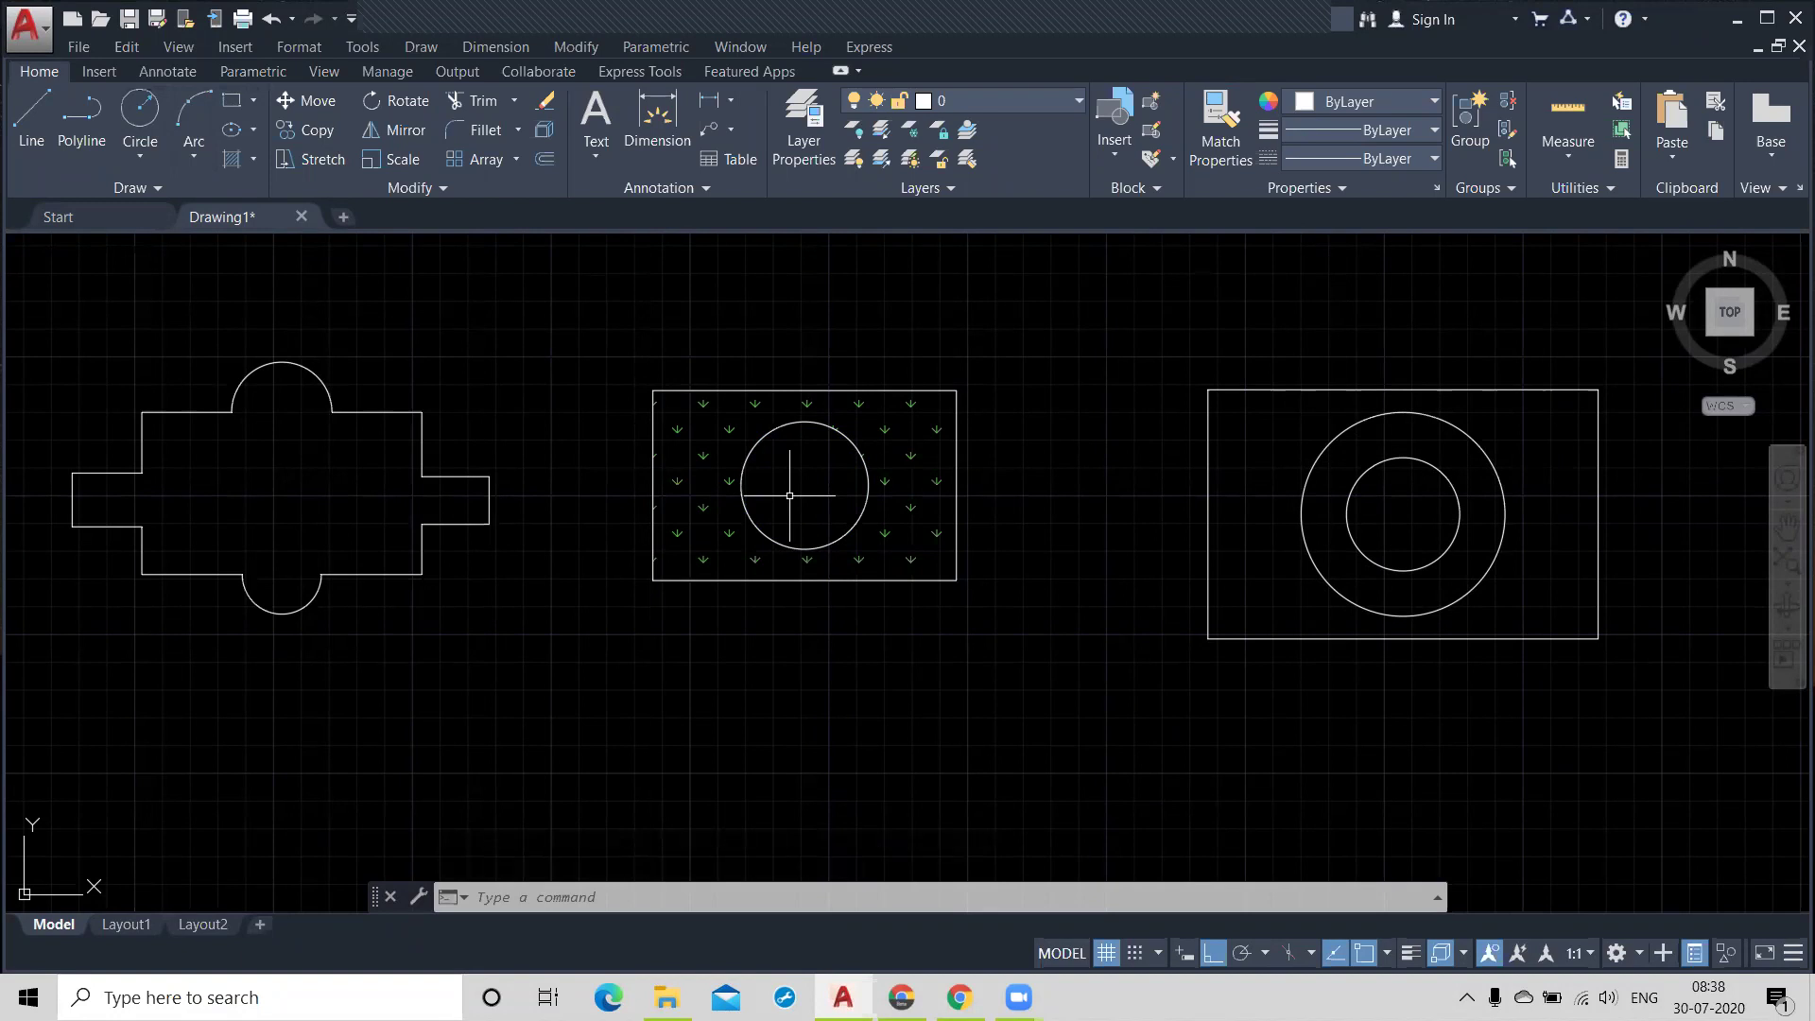
# Step: Create a small irregular polygonal wipeout over the grass hatch between the rectangle's left edge and its inner circle
pyautogui.click(159, 189)
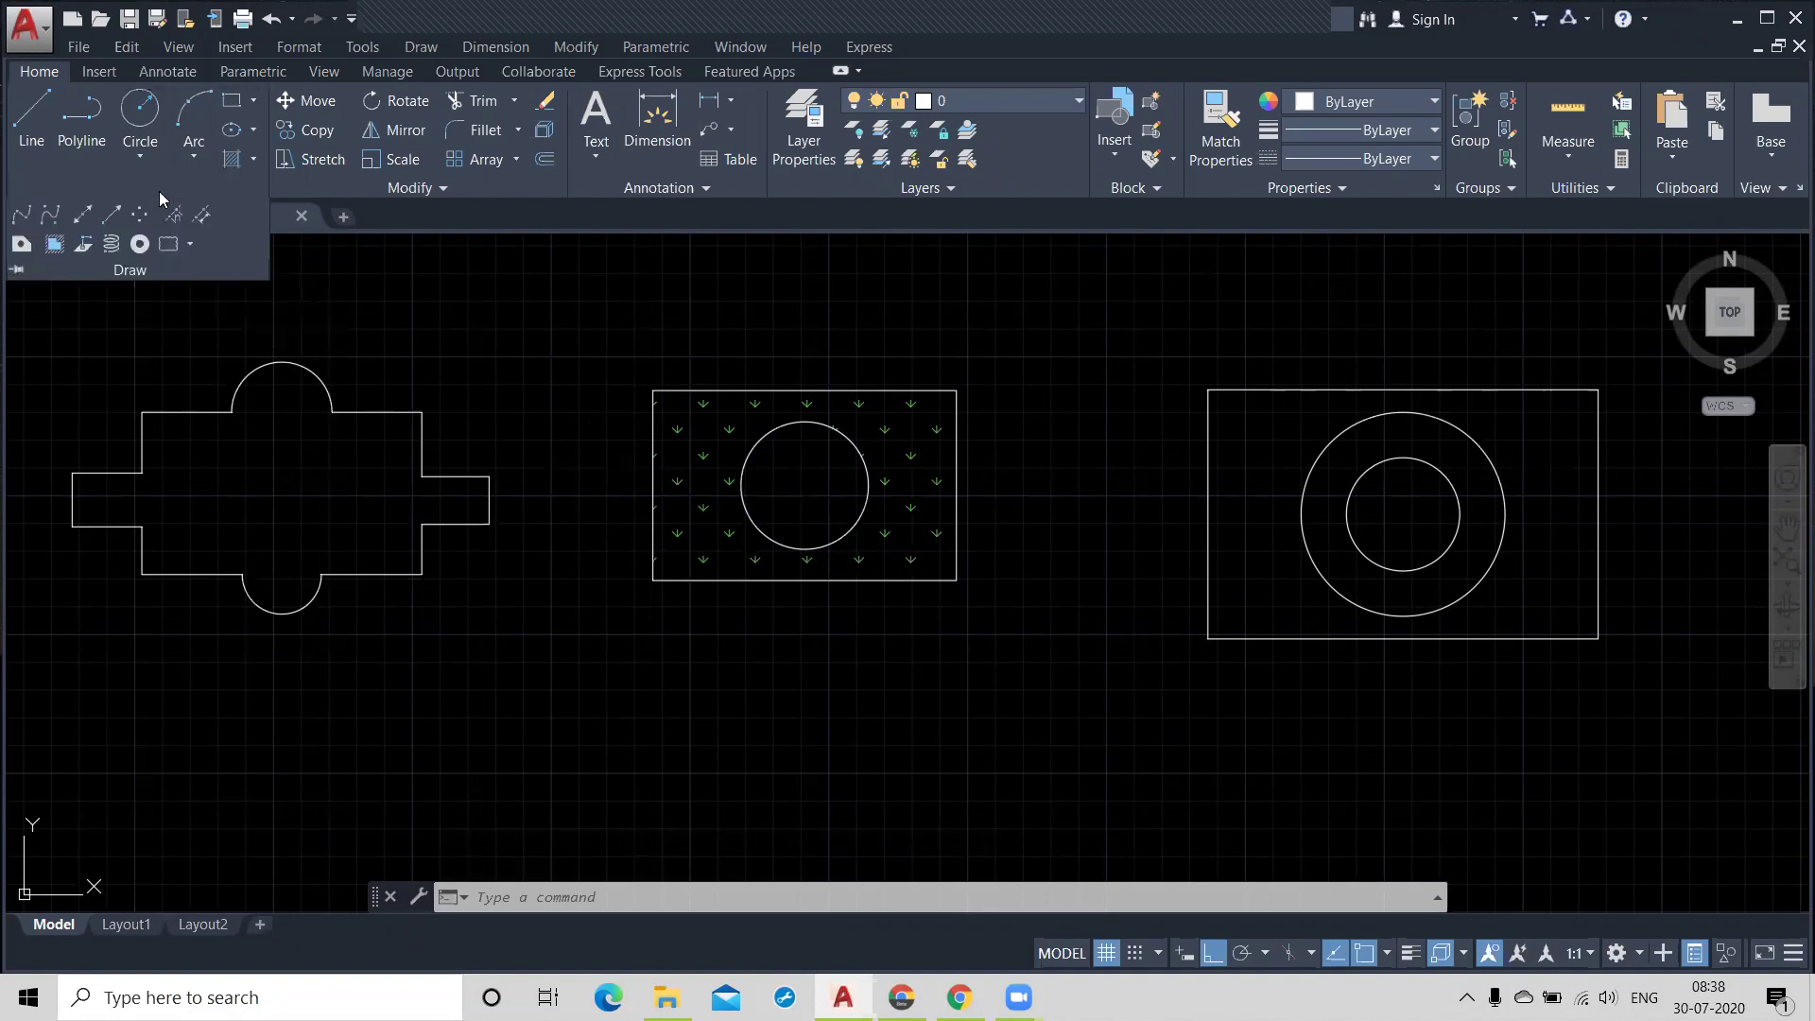
pyautogui.click(55, 245)
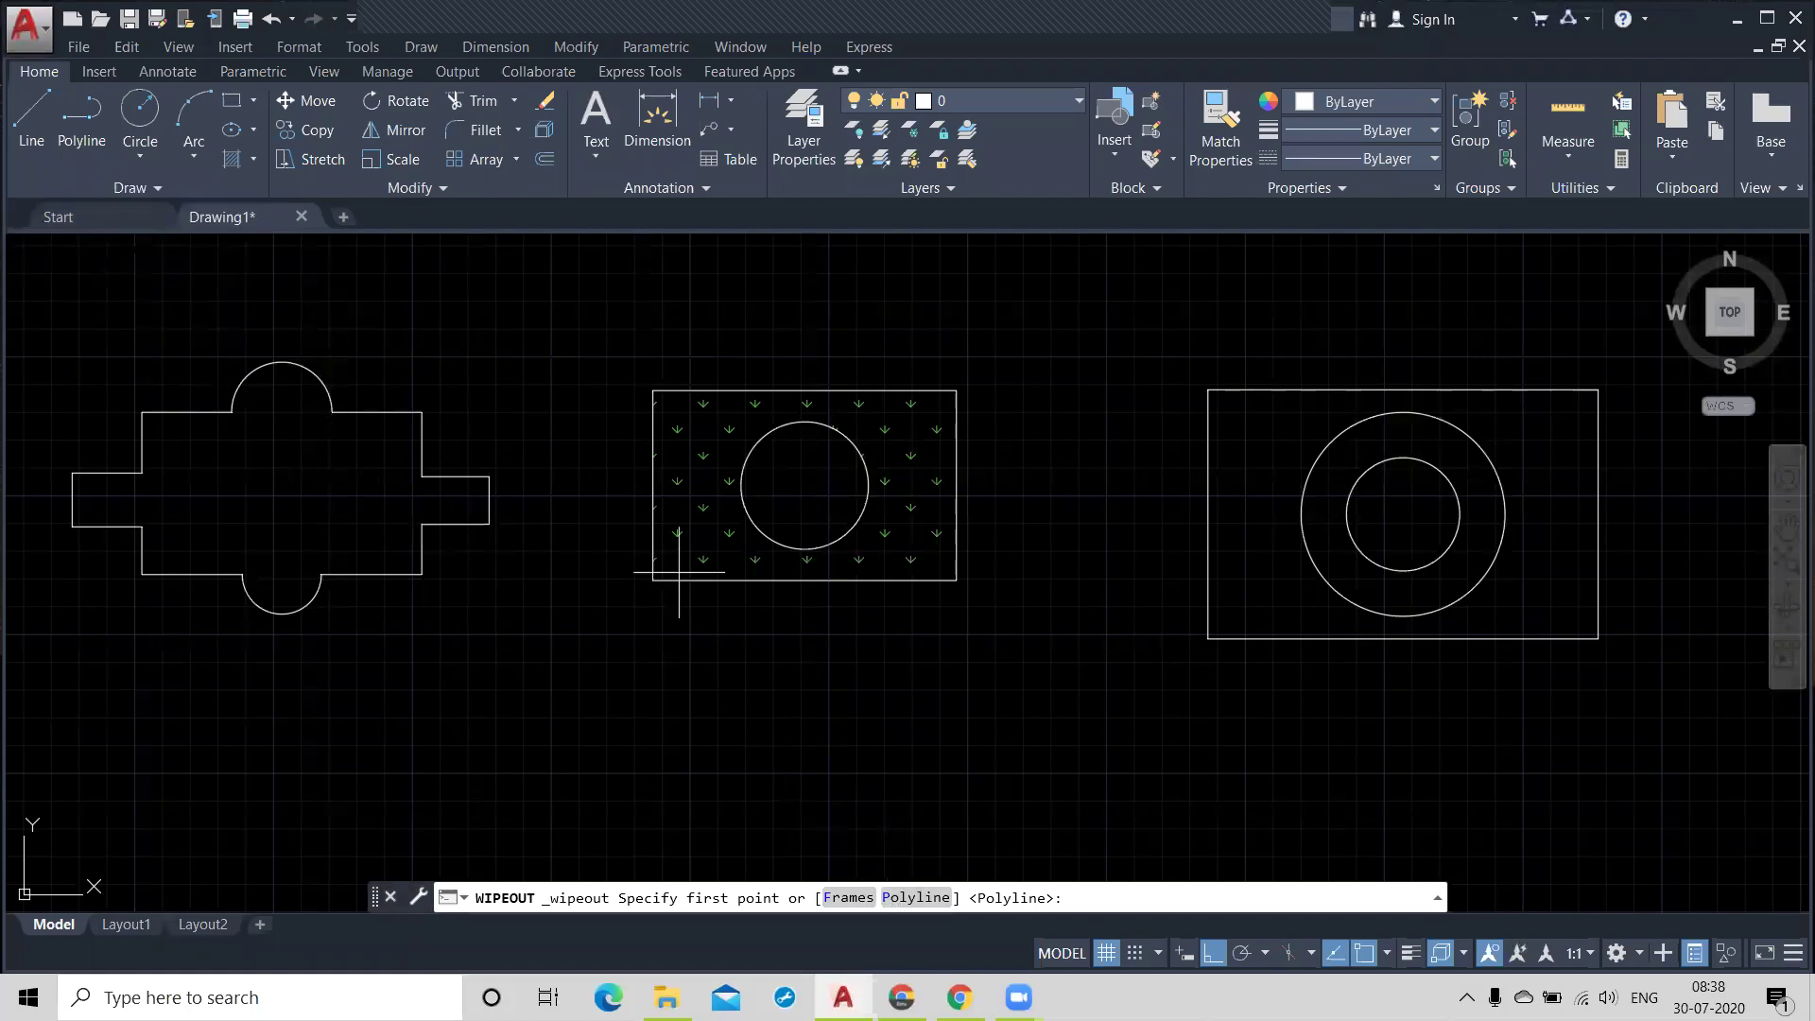
pyautogui.click(682, 471)
pyautogui.click(704, 431)
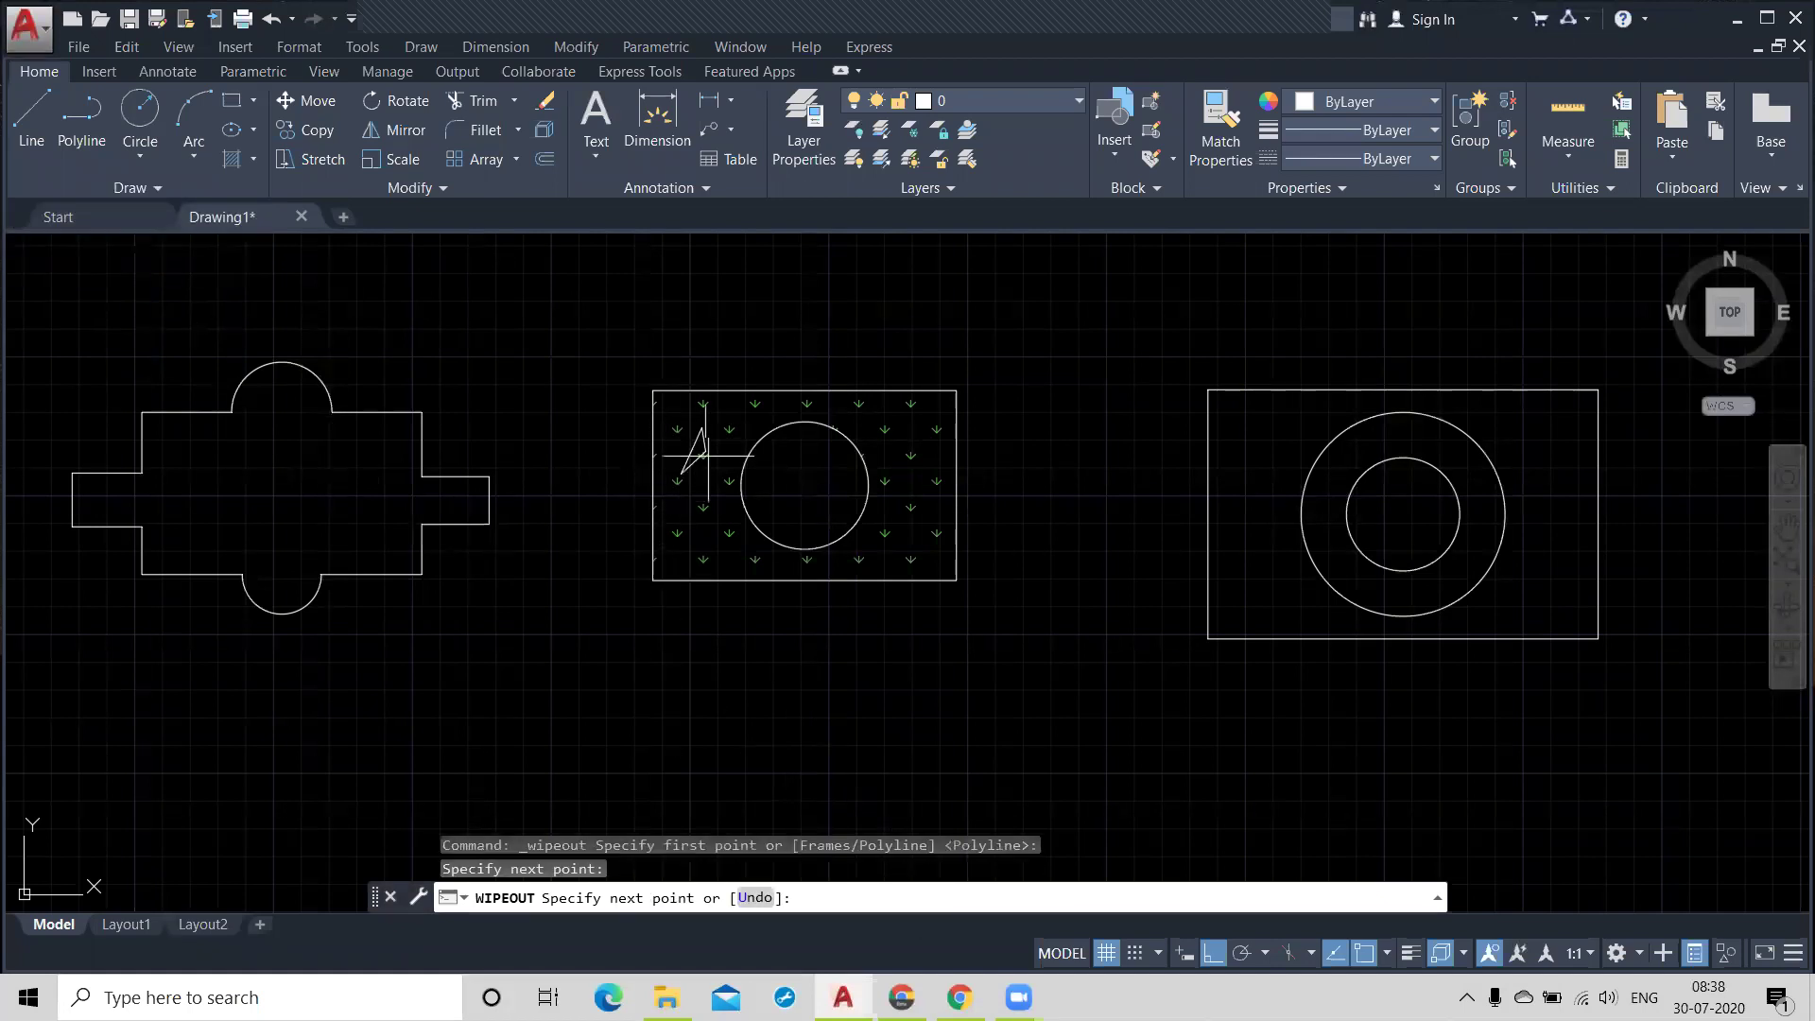
pyautogui.click(717, 516)
pyautogui.click(678, 533)
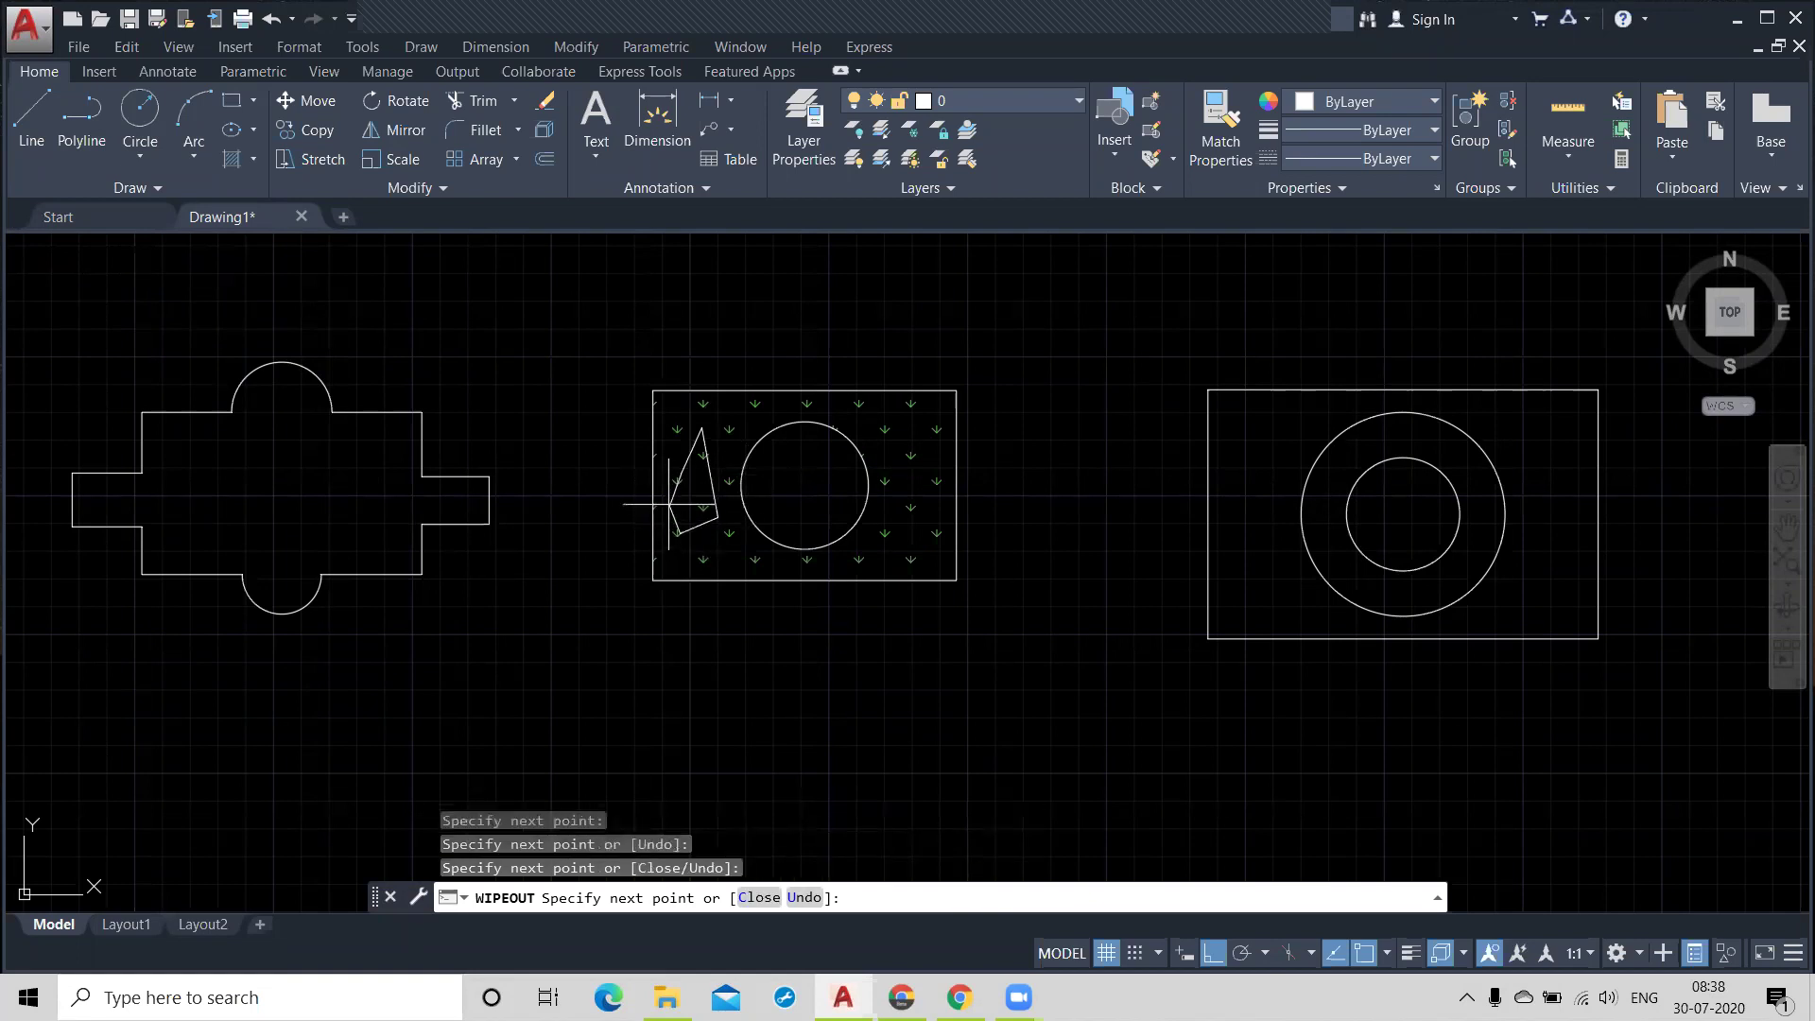
pyautogui.click(668, 502)
pyautogui.press('Return')
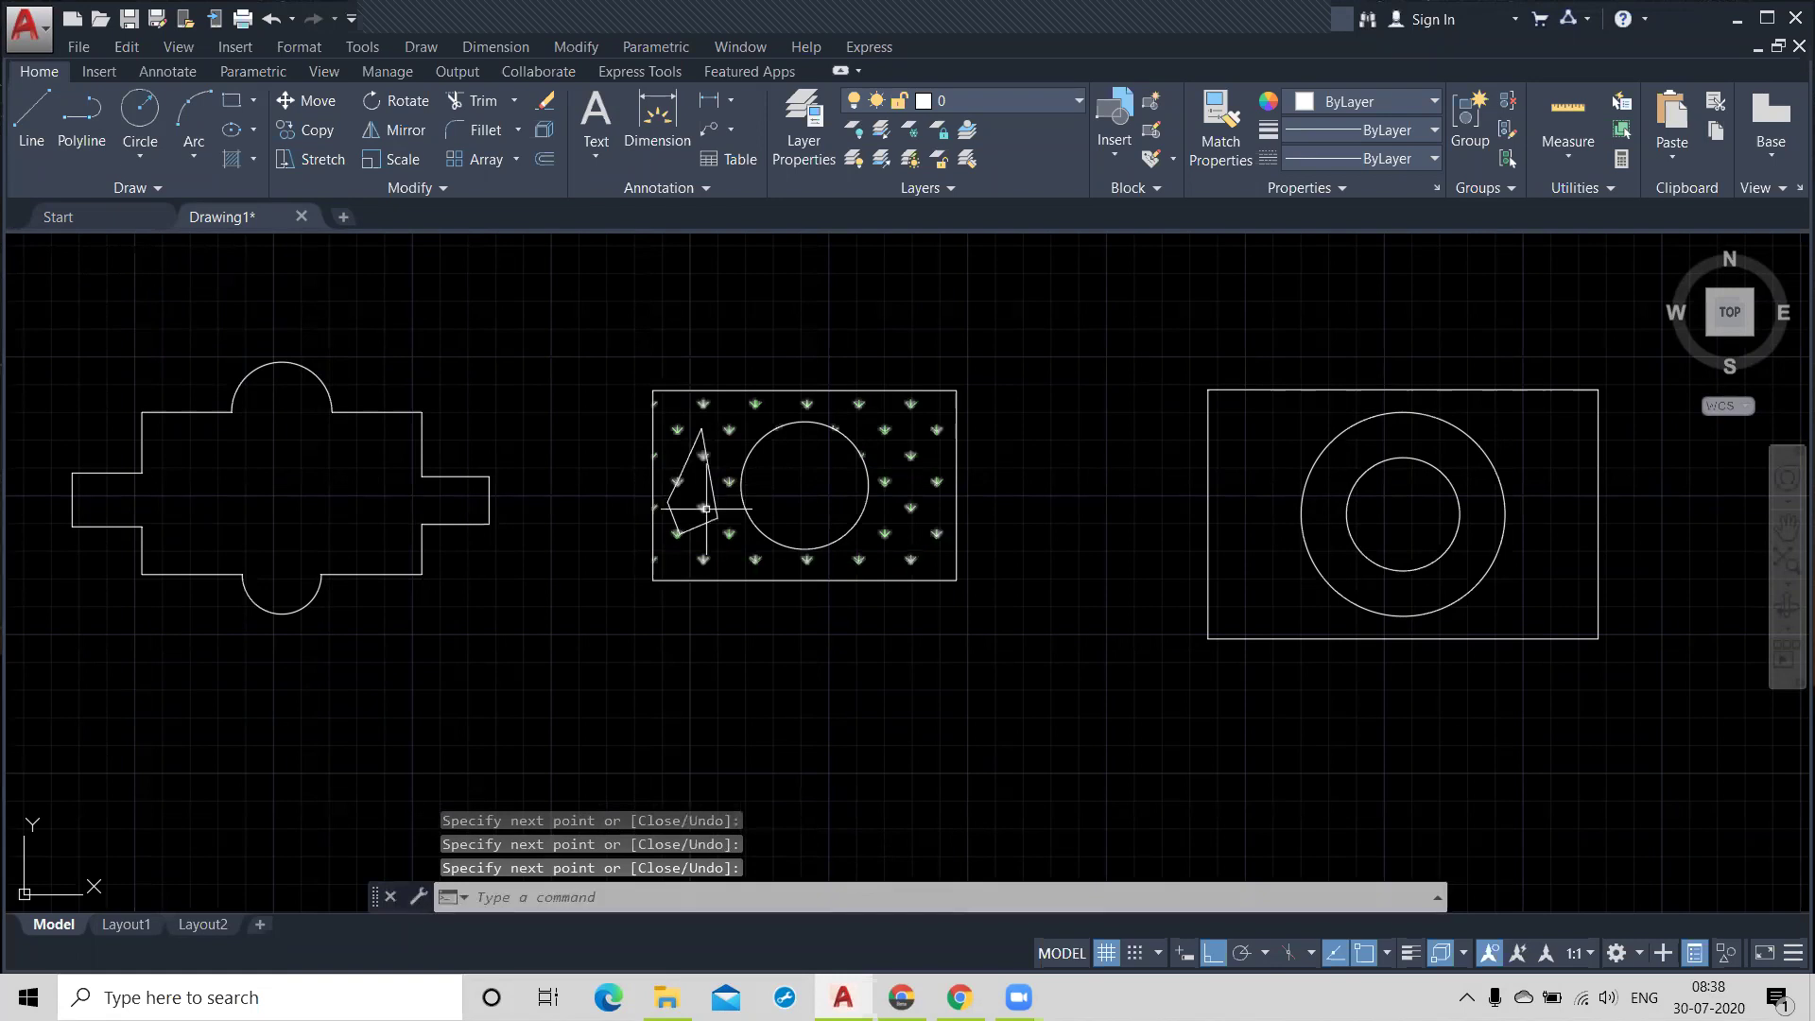
# Step: Set the Wipeout command's Frames mode to ON
pyautogui.scroll(4, 668, 502)
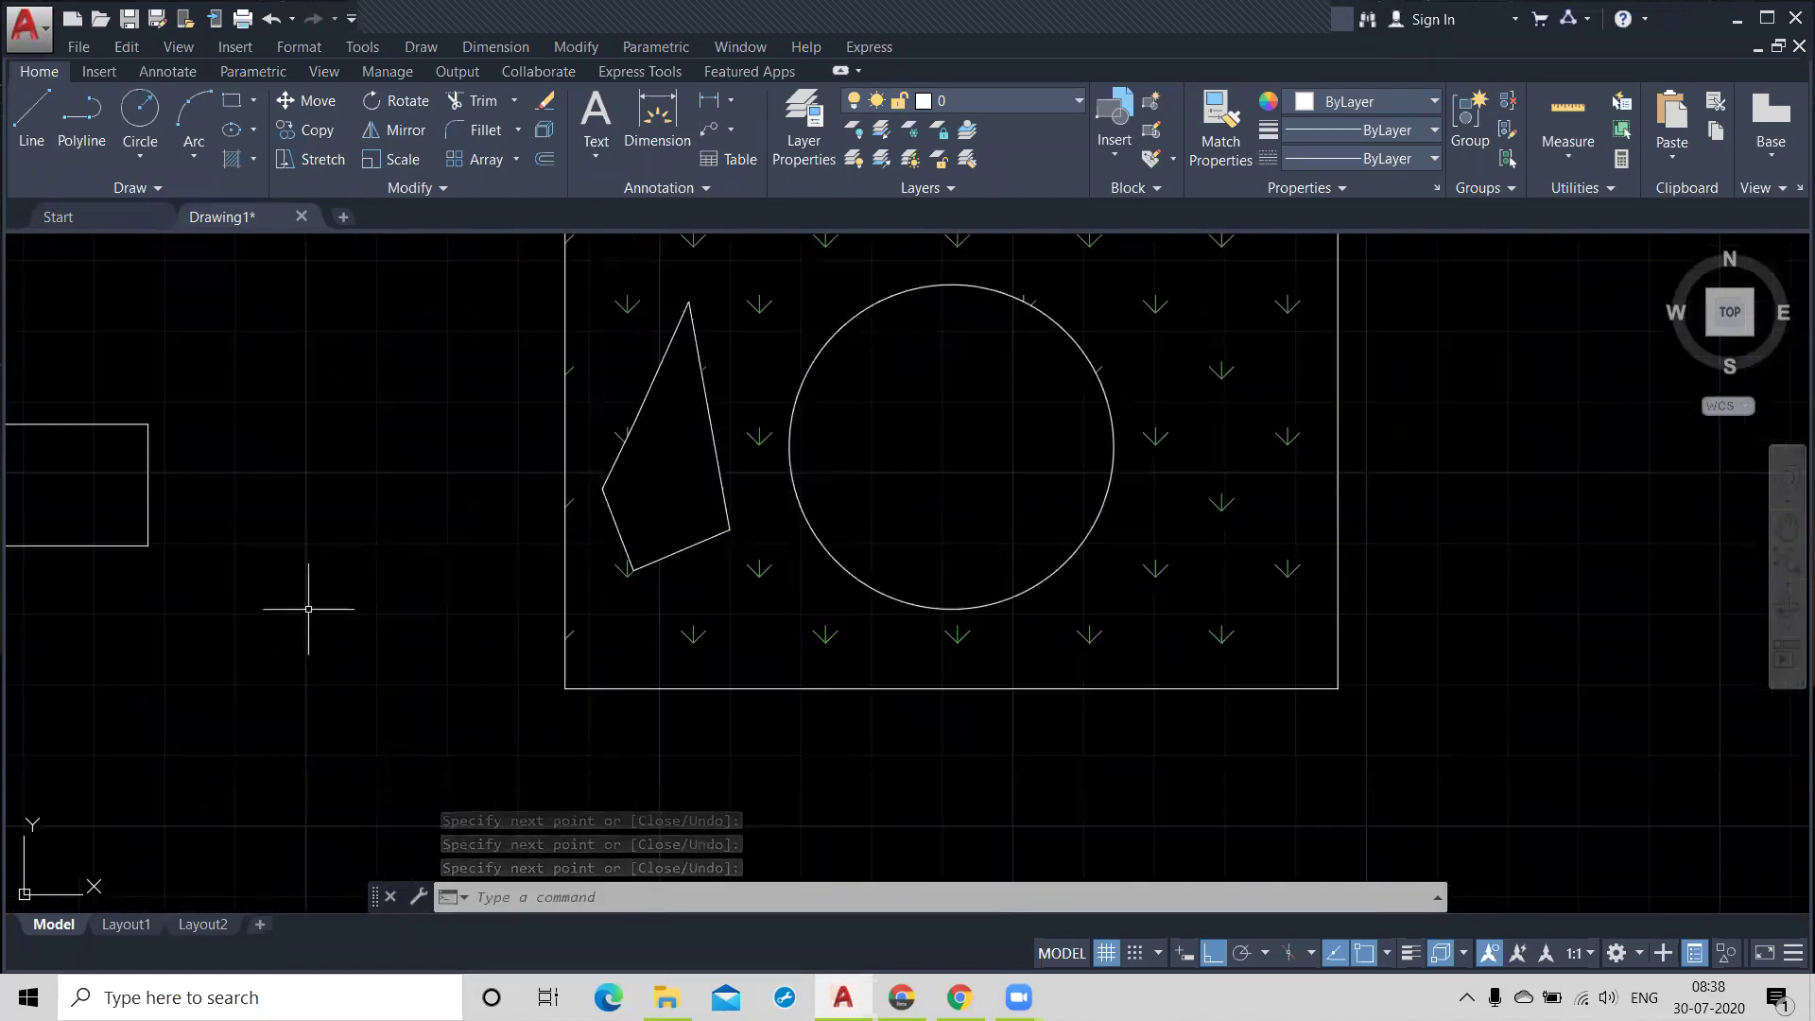
pyautogui.click(157, 189)
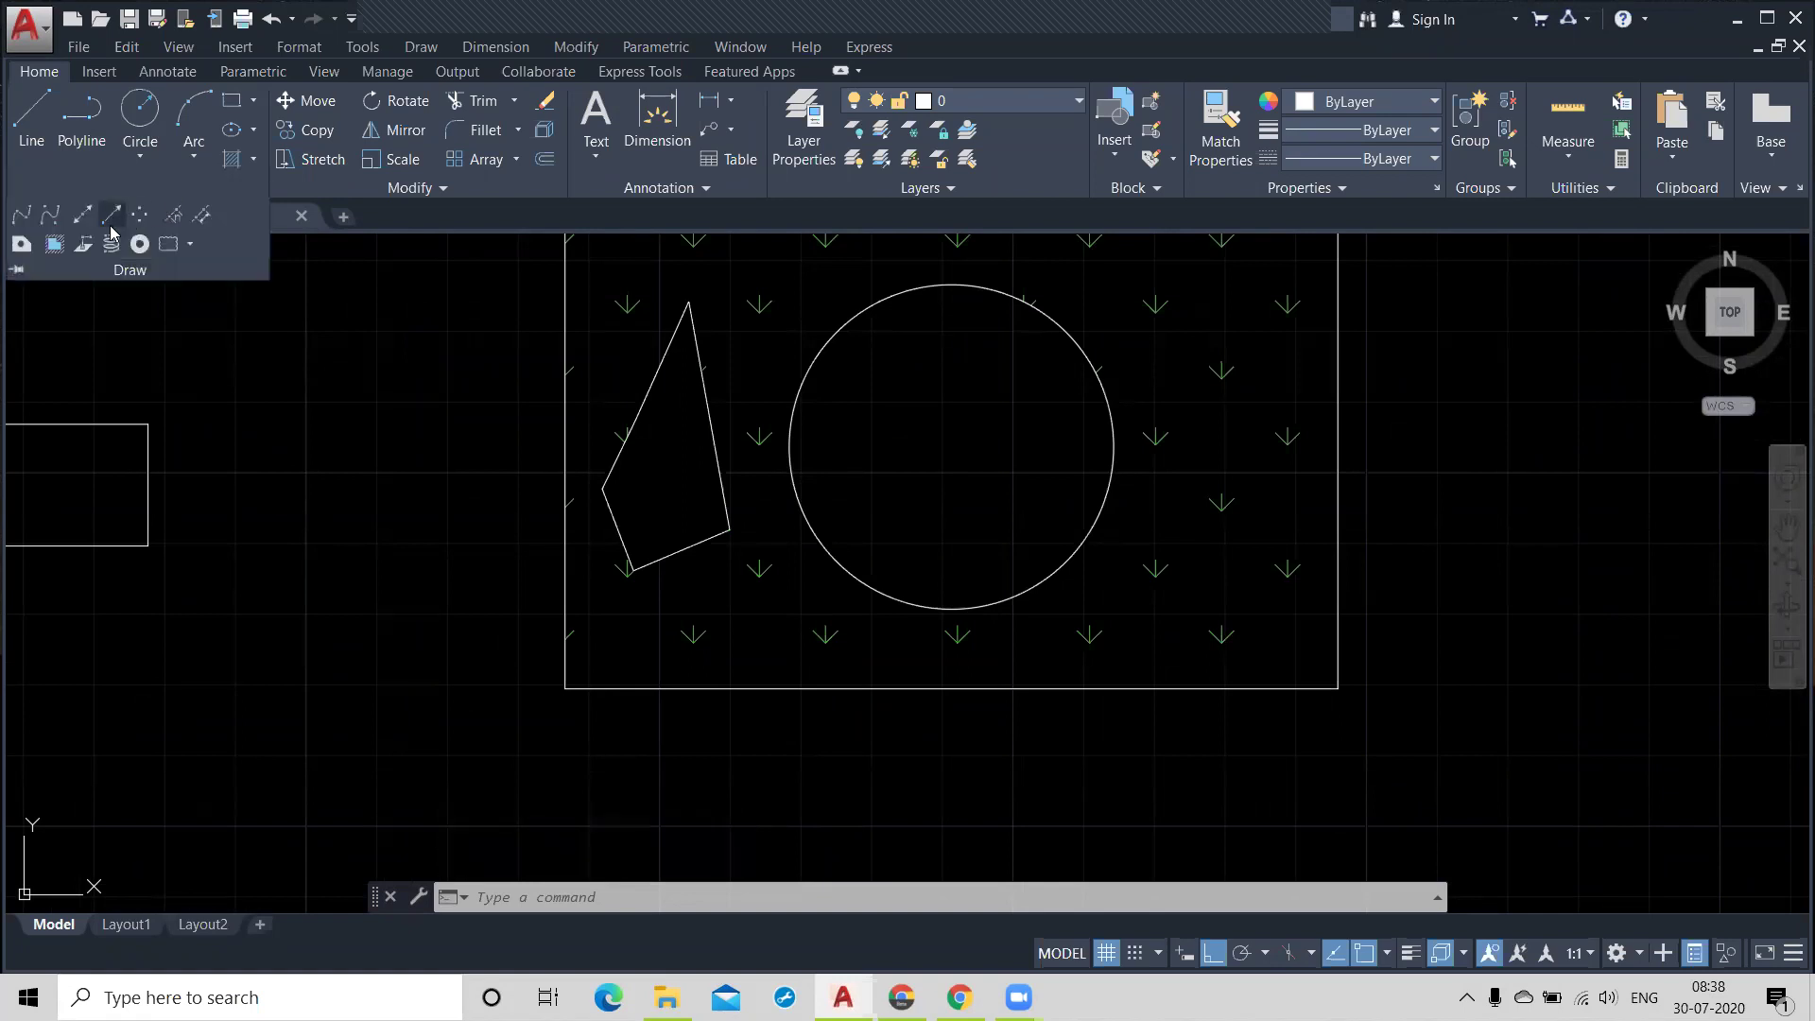
pyautogui.click(54, 246)
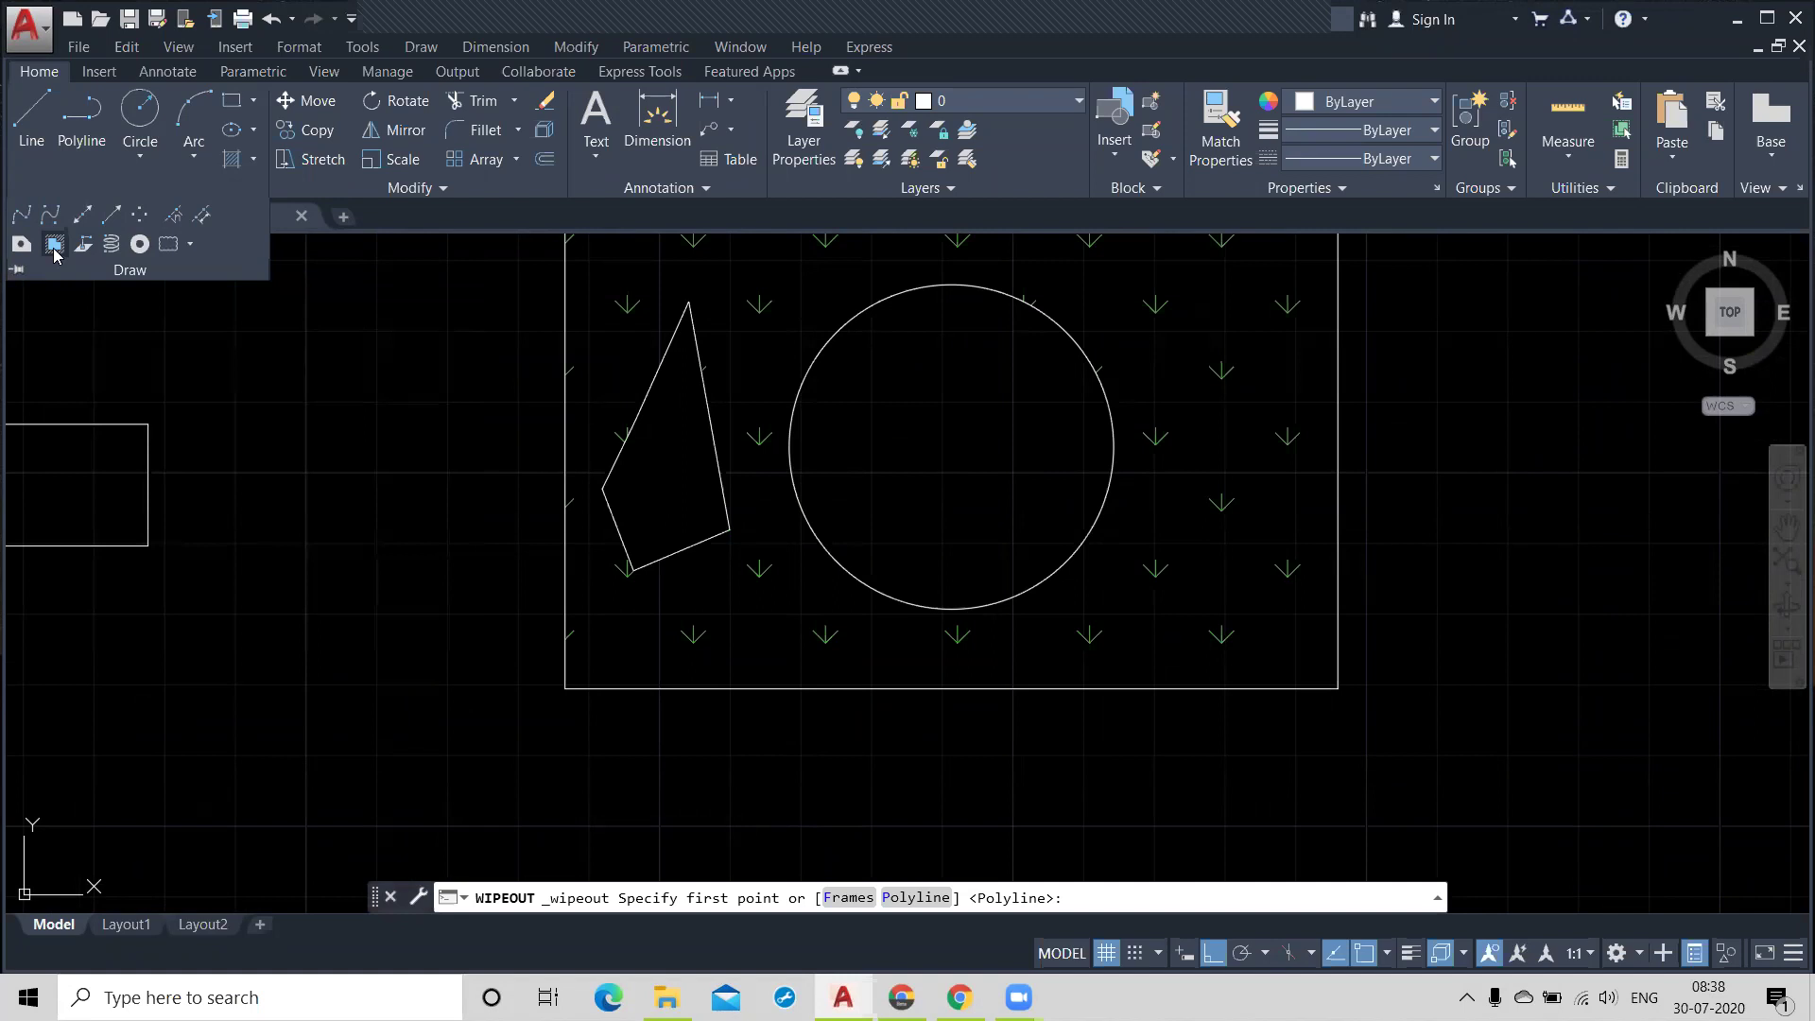
pyautogui.click(848, 897)
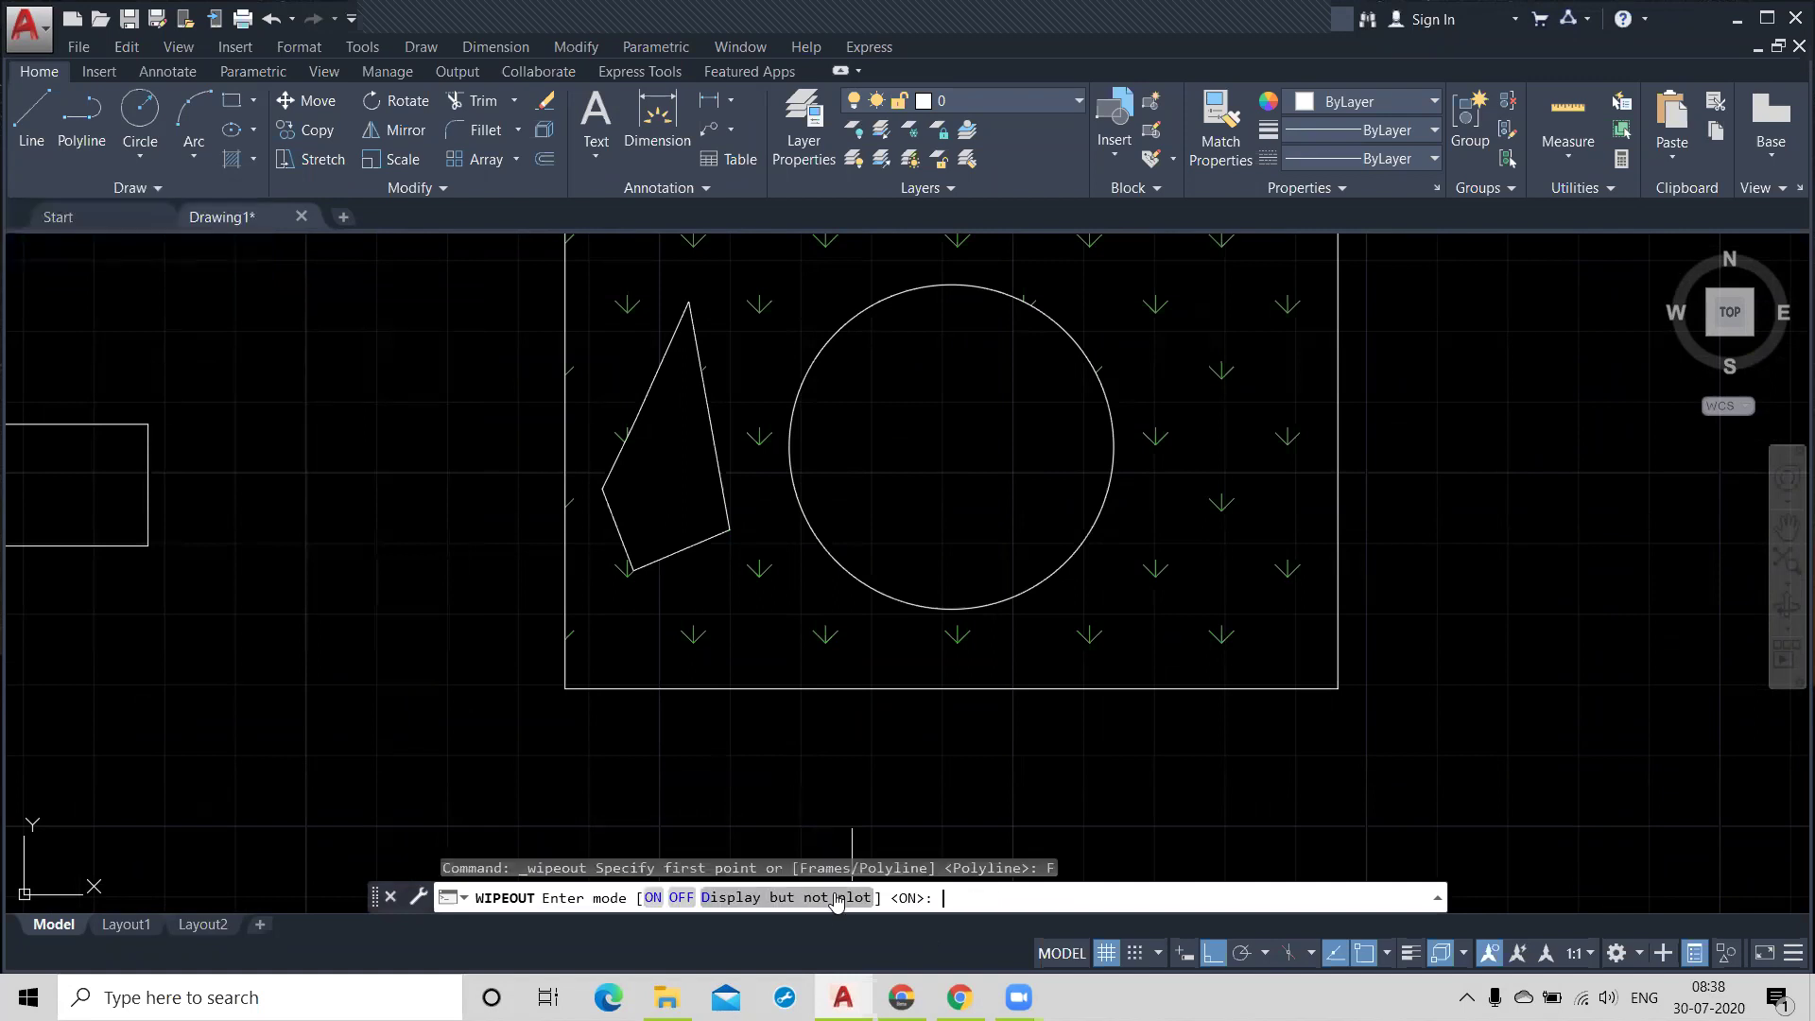
pyautogui.click(654, 897)
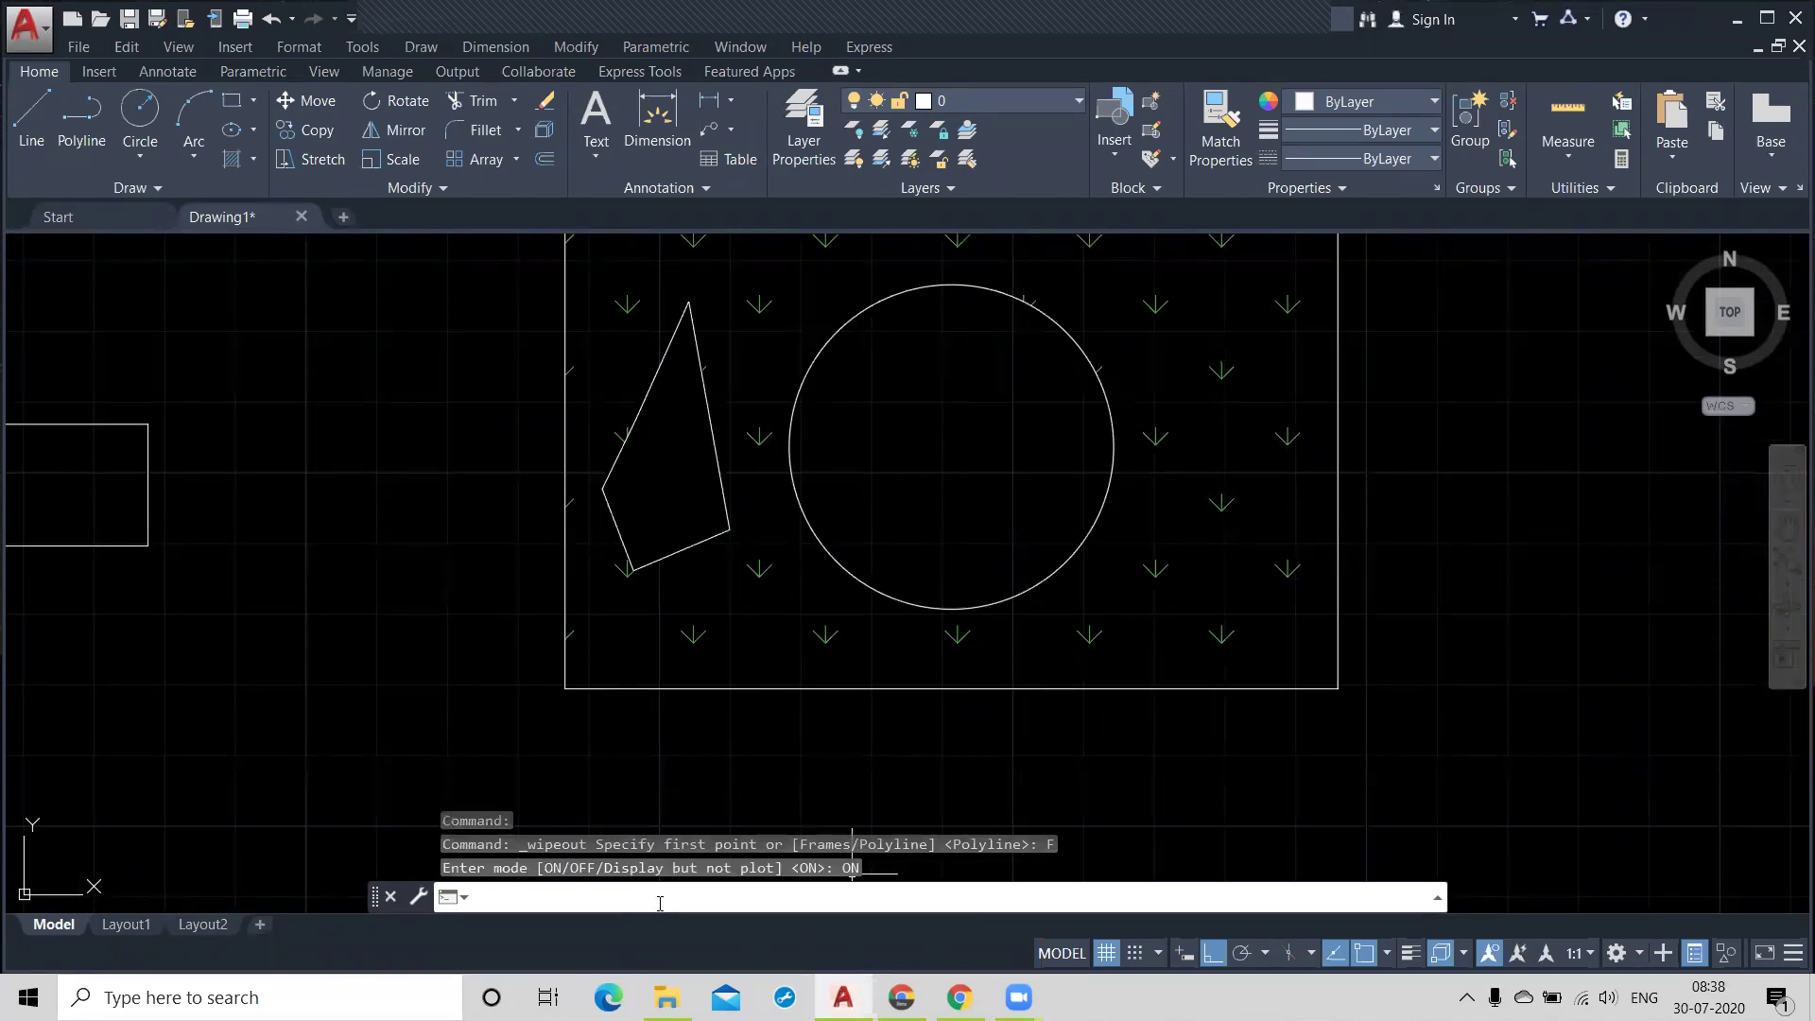
# Step: Try to create a wipeout from the circle inside the hatched rectangle with the Wipeout command's Polyline option
pyautogui.click(132, 189)
pyautogui.click(55, 245)
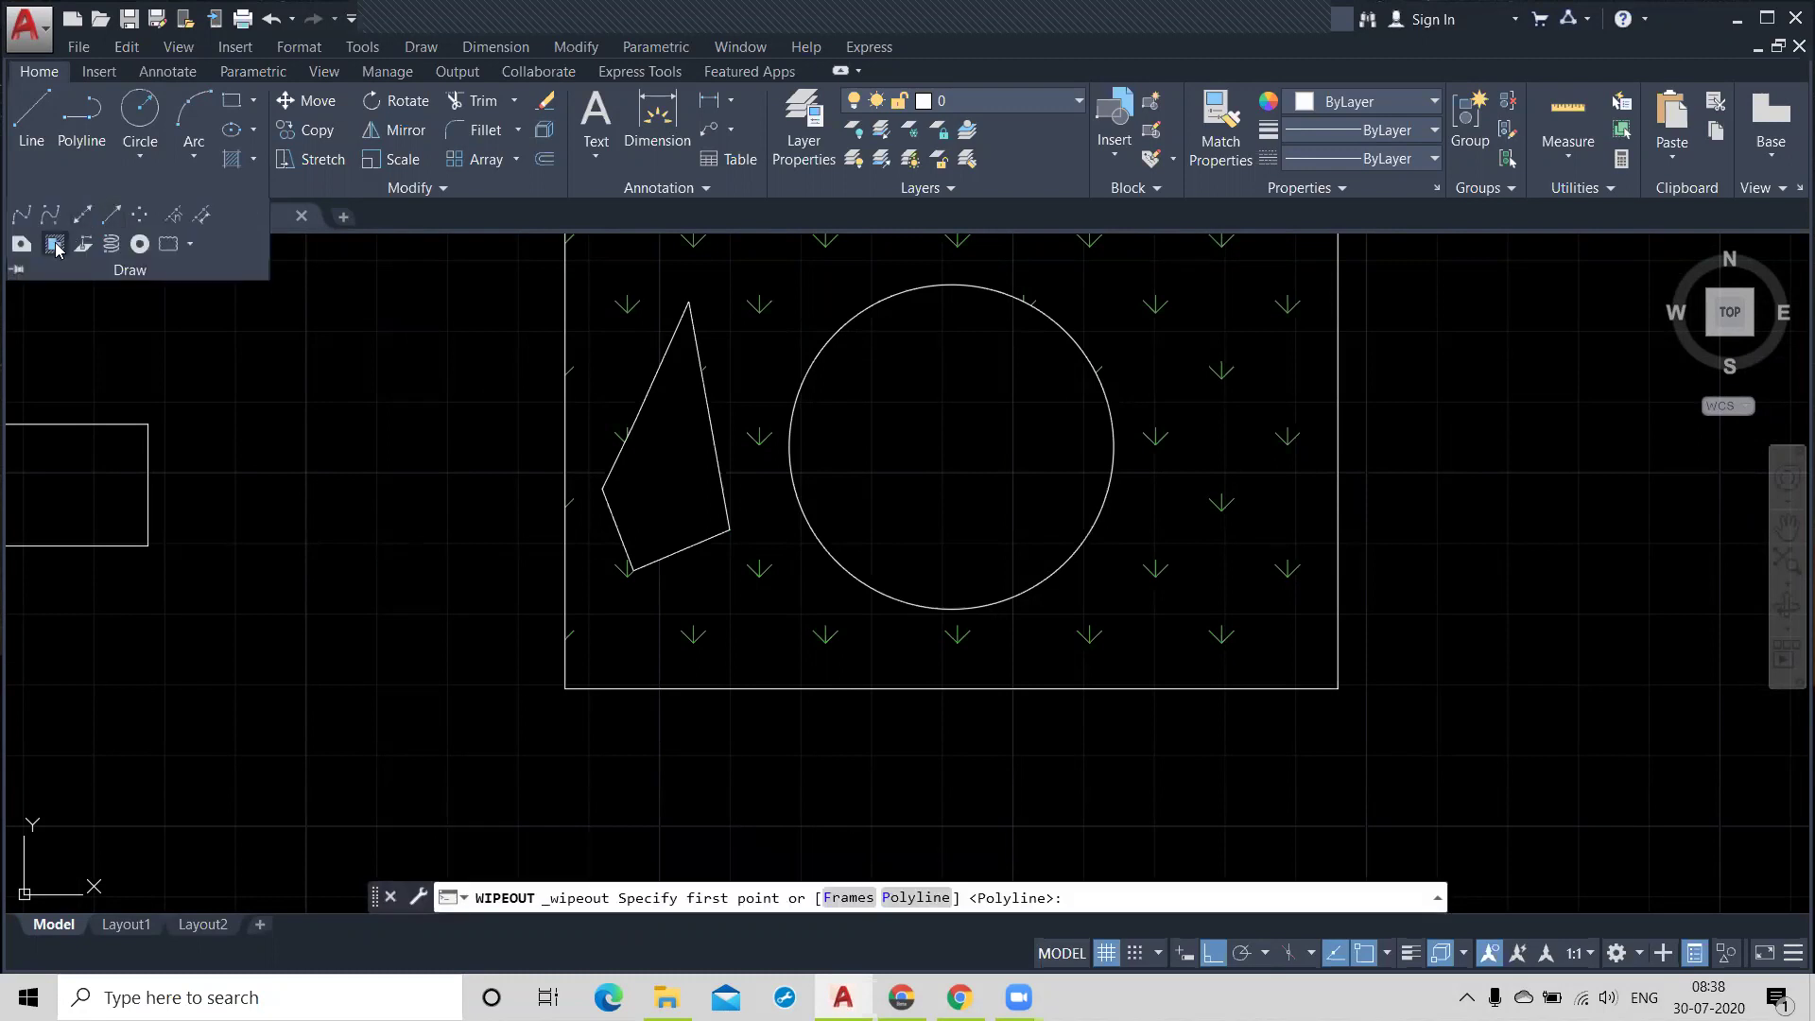
pyautogui.click(915, 897)
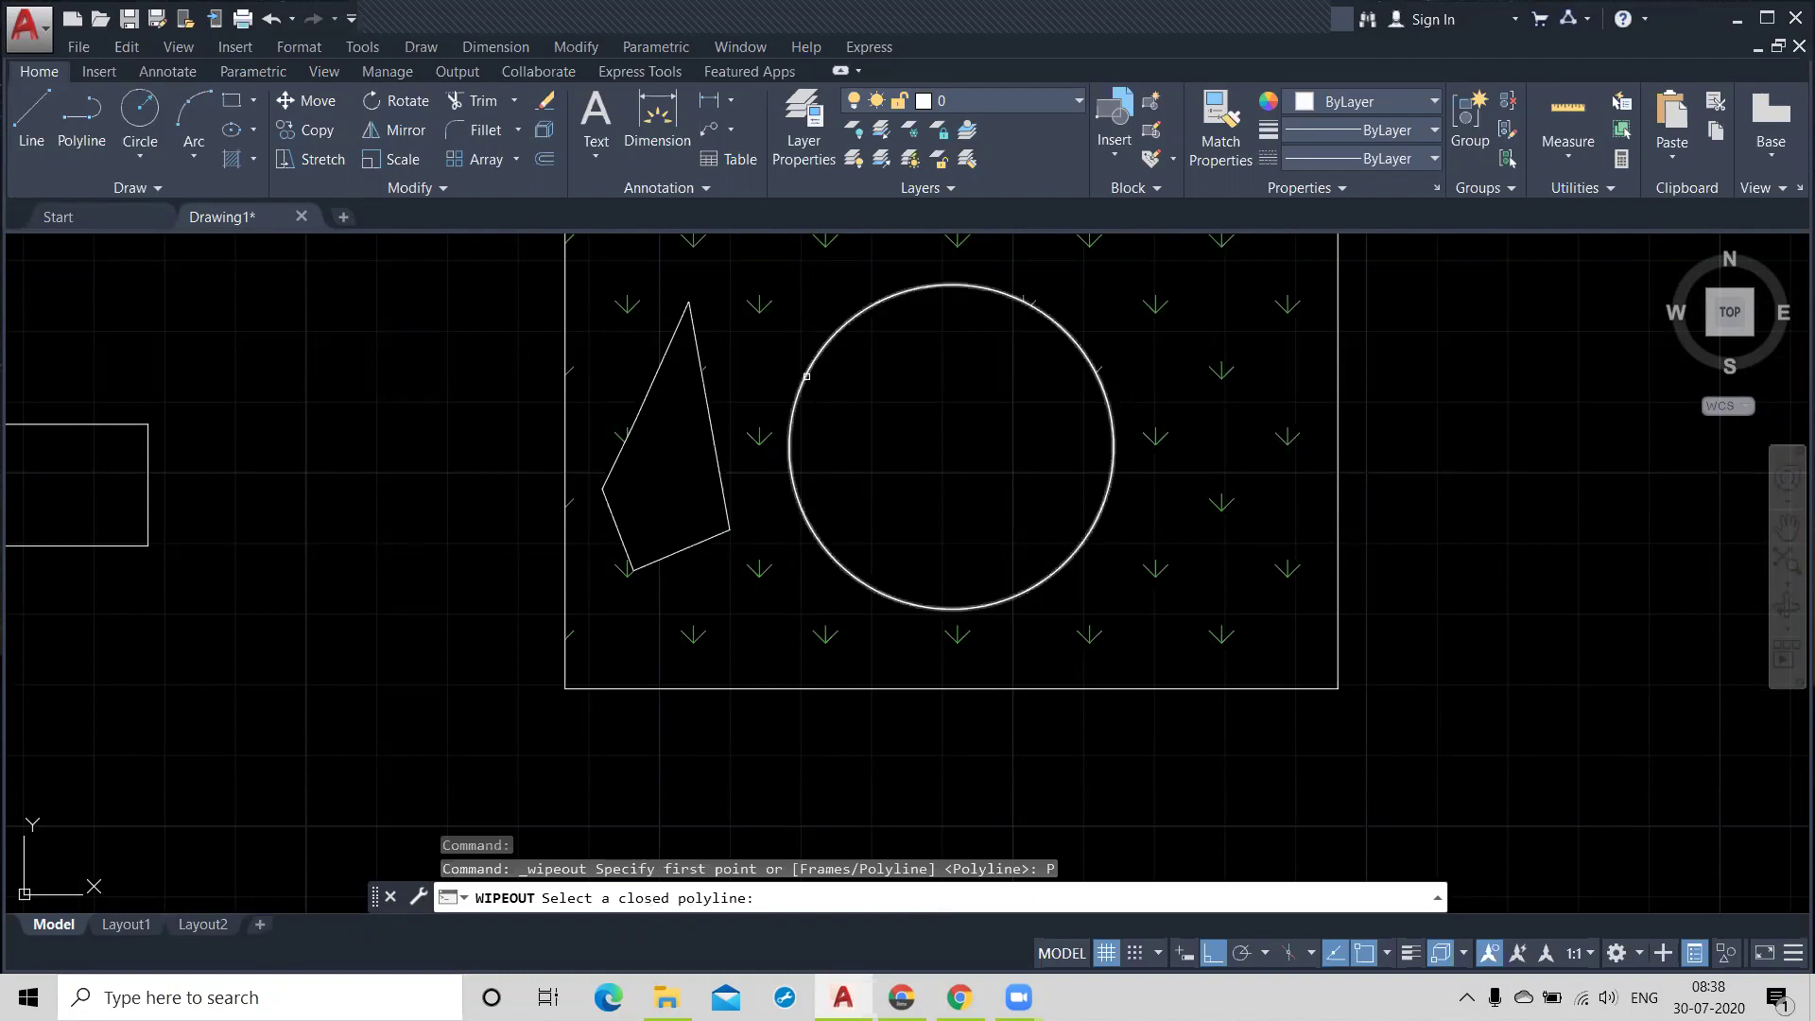
pyautogui.click(807, 376)
pyautogui.click(807, 376)
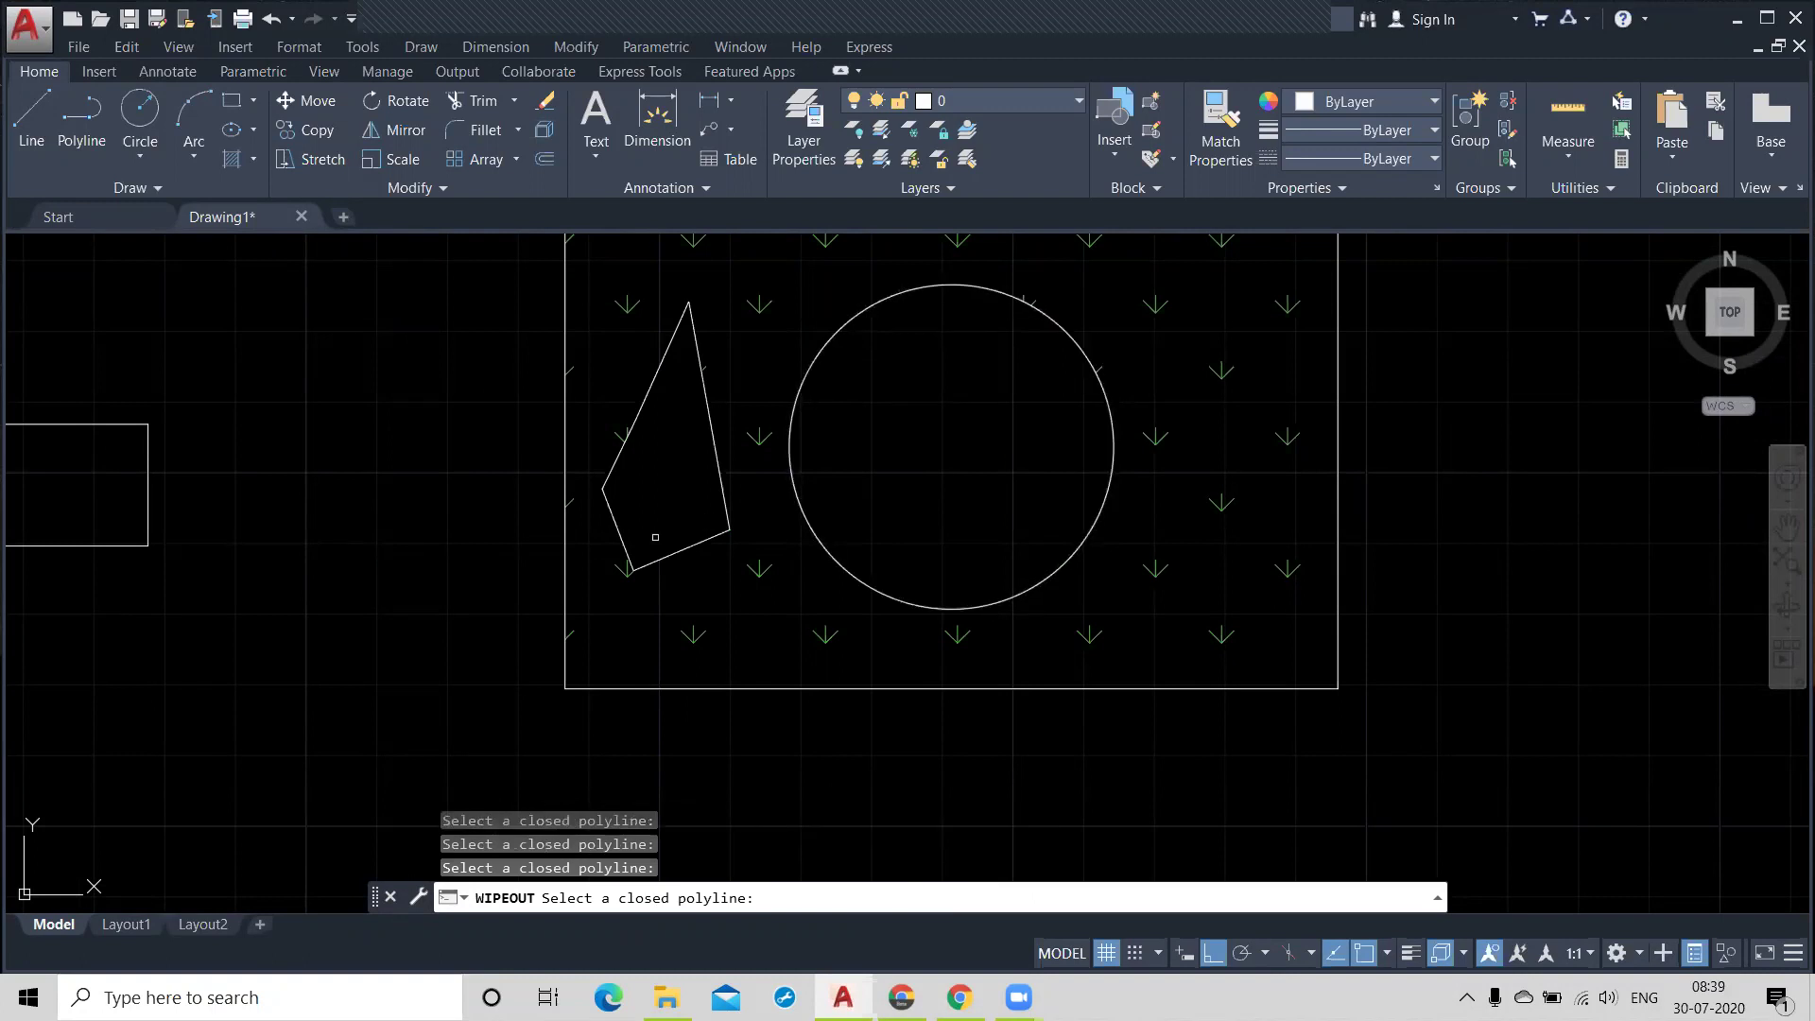
pyautogui.scroll(-5, 655, 537)
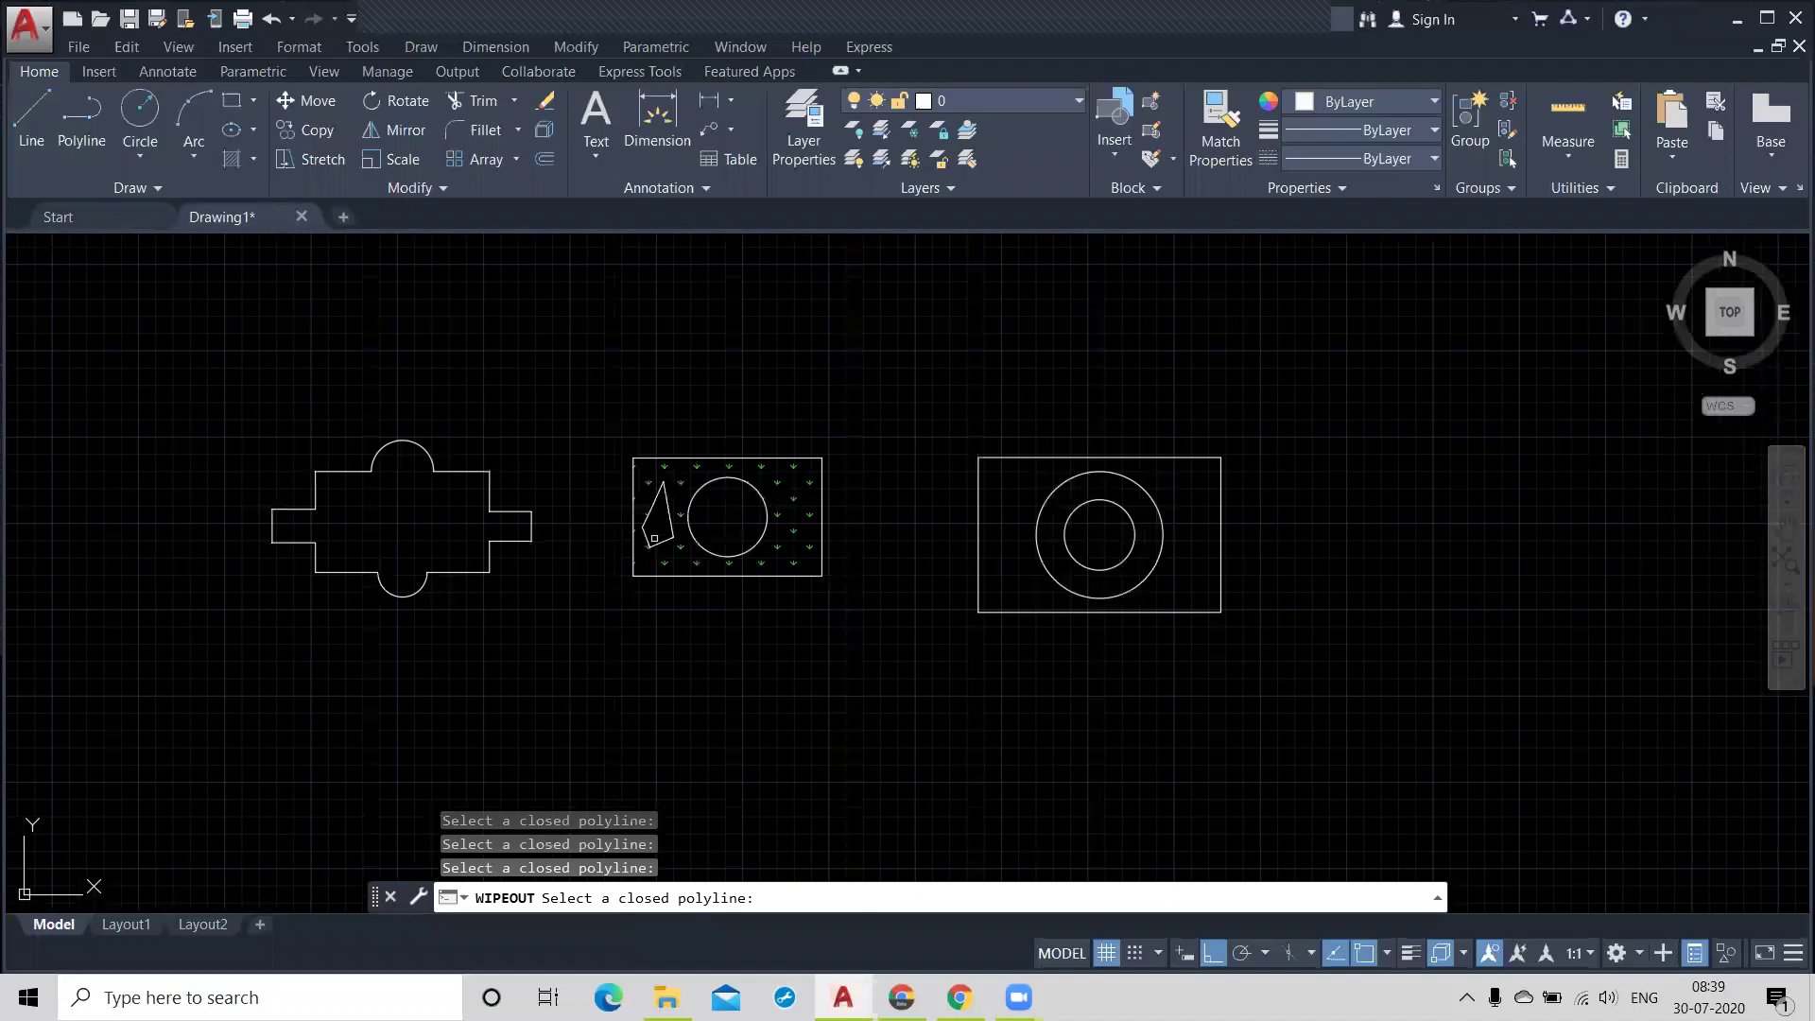
pyautogui.scroll(4, 806, 557)
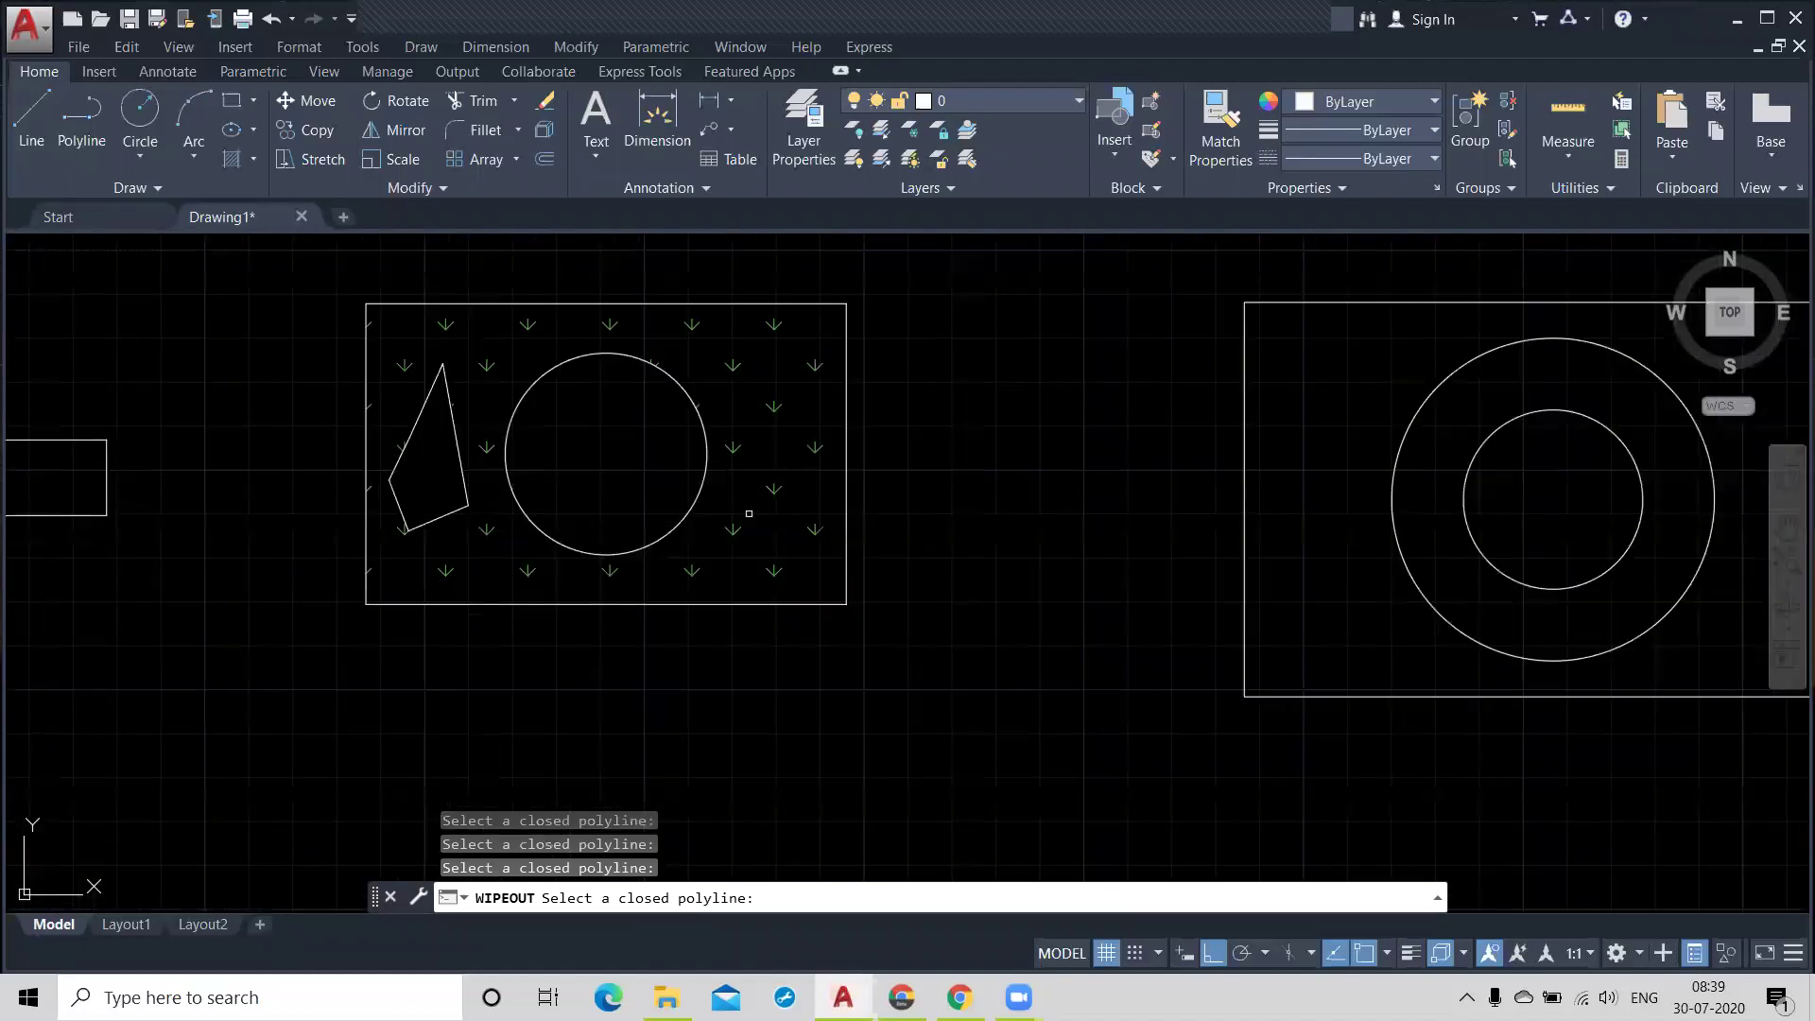
pyautogui.press('Escape')
pyautogui.press('Escape')
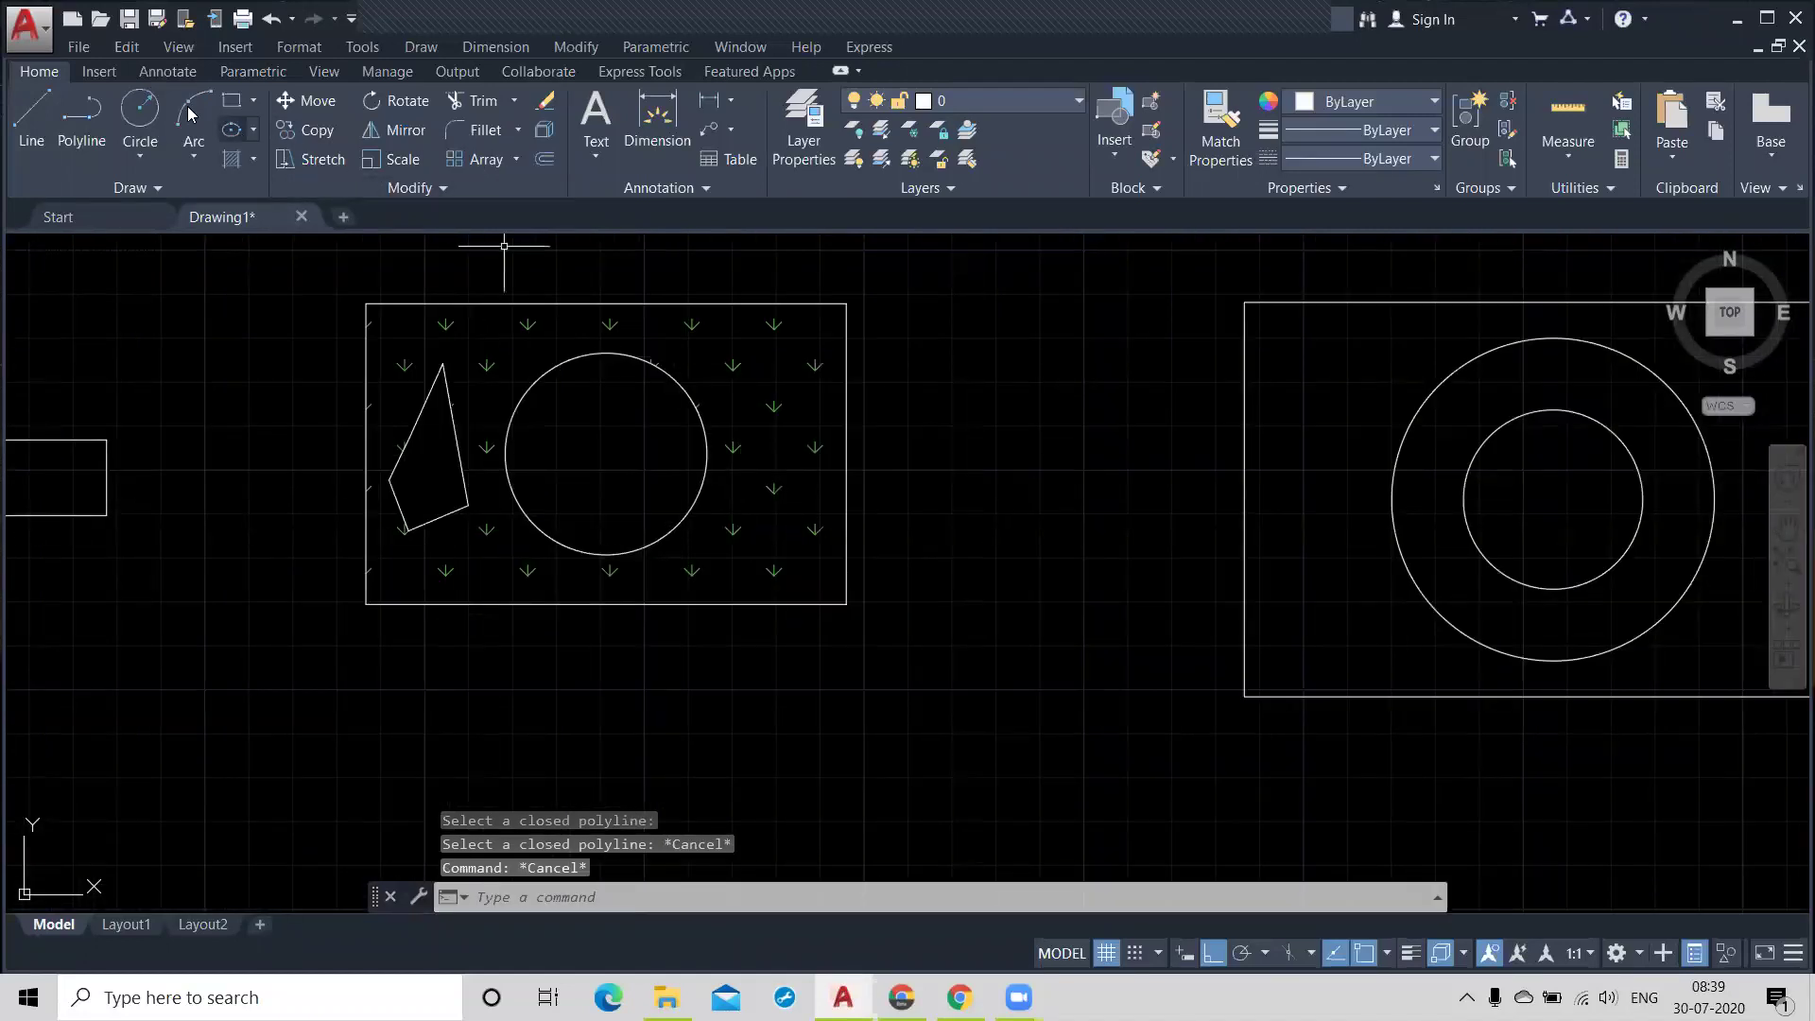
# Step: Hatch the inside of the merged outline with the green GRASS pattern at scale 0.52
pyautogui.click(92, 120)
pyautogui.scroll(-3, 604, 450)
pyautogui.moveTo(983, 416); pyautogui.dragTo(1401, 442, button='middle')
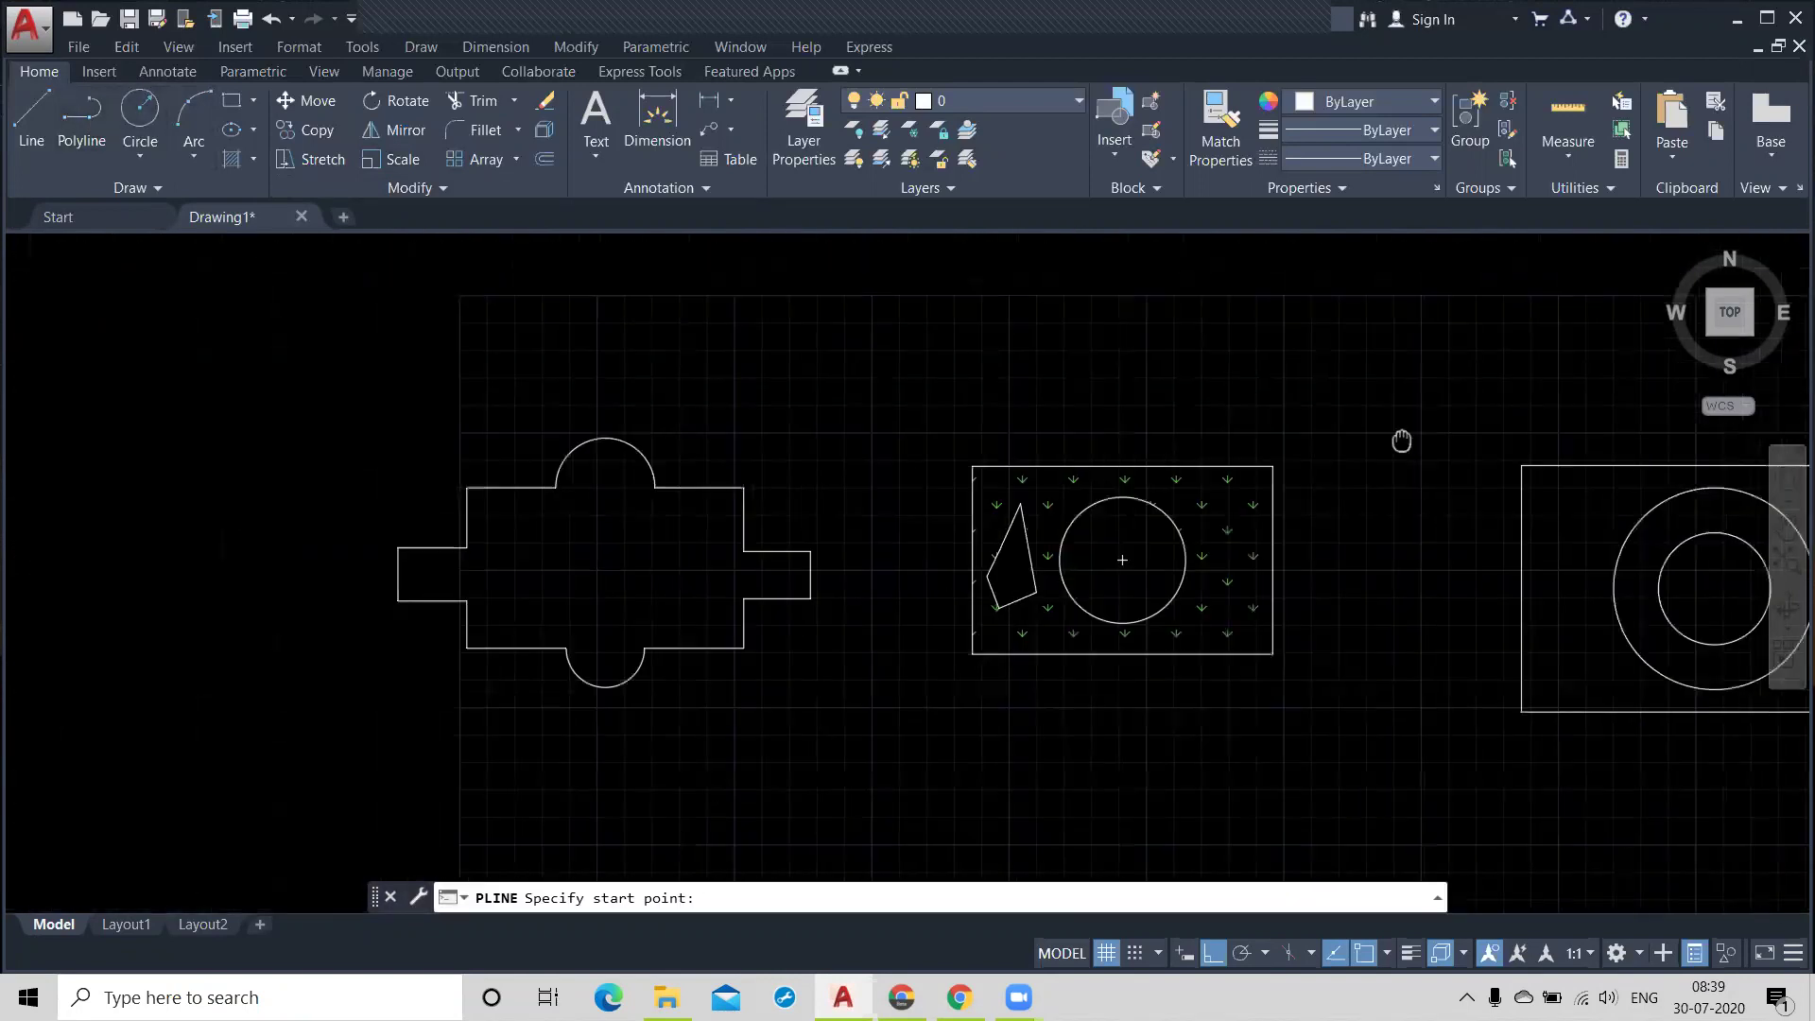
pyautogui.click(237, 166)
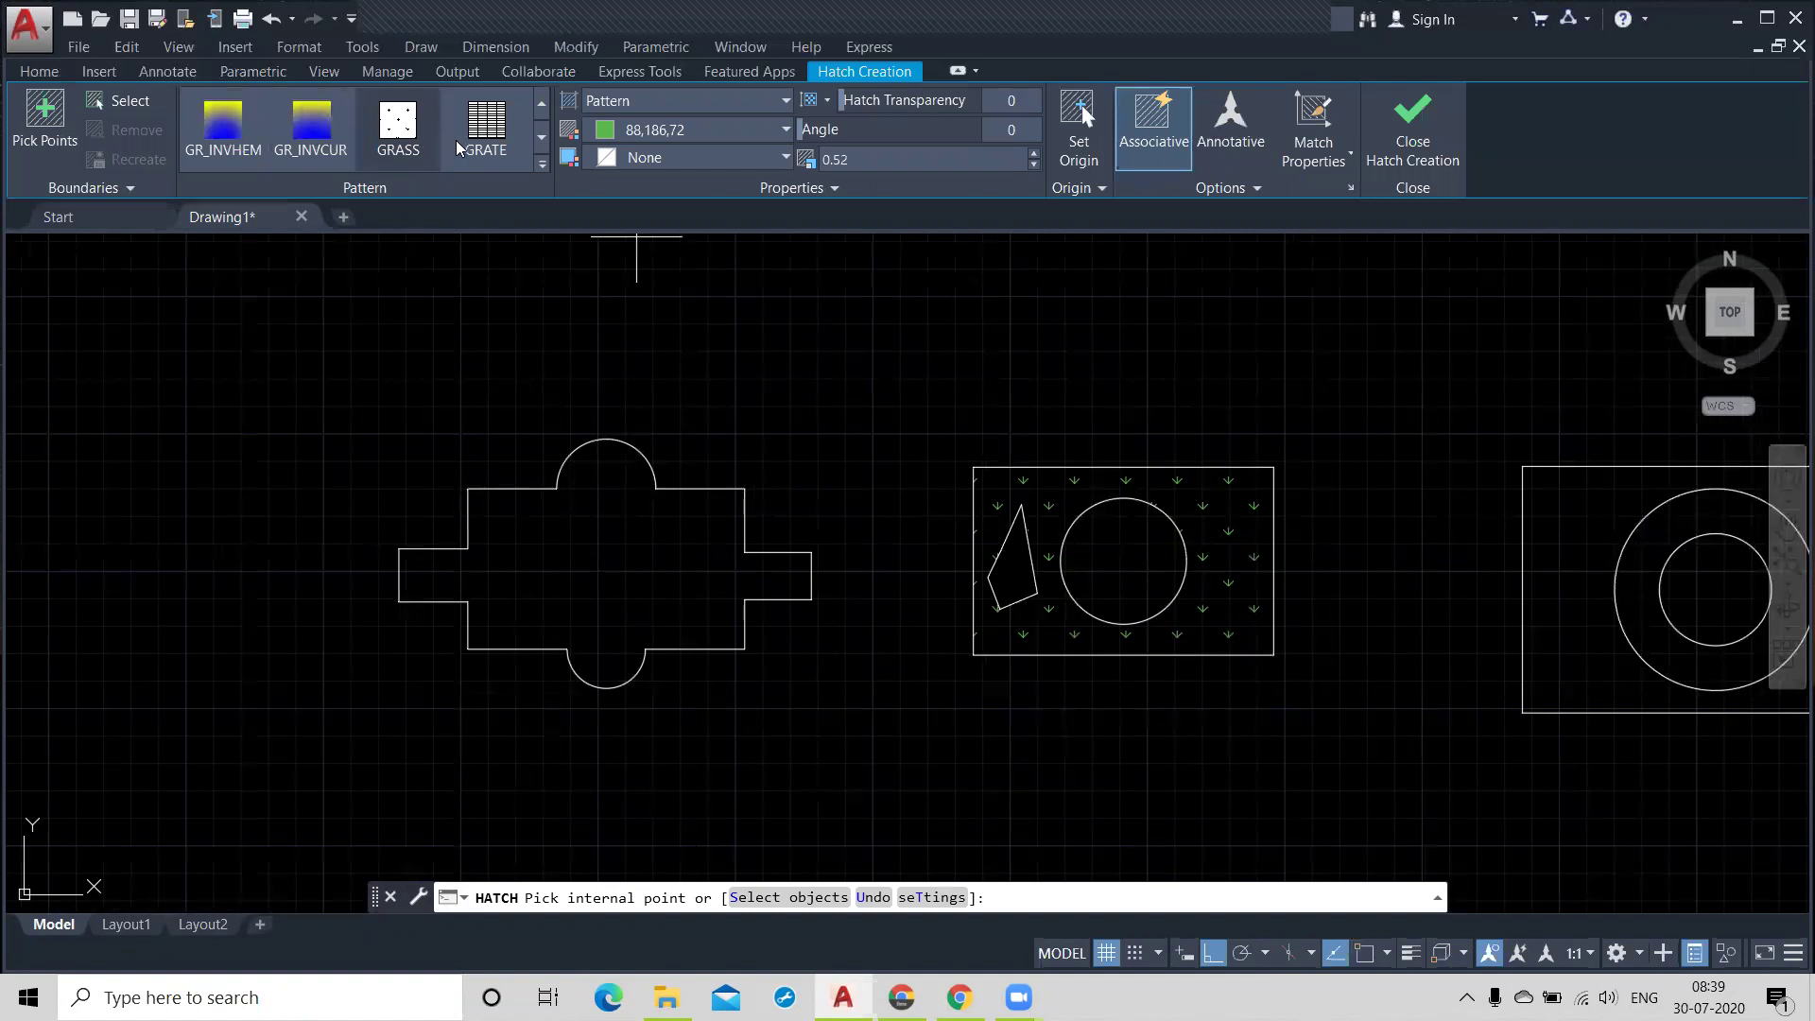
pyautogui.click(427, 141)
pyautogui.click(587, 571)
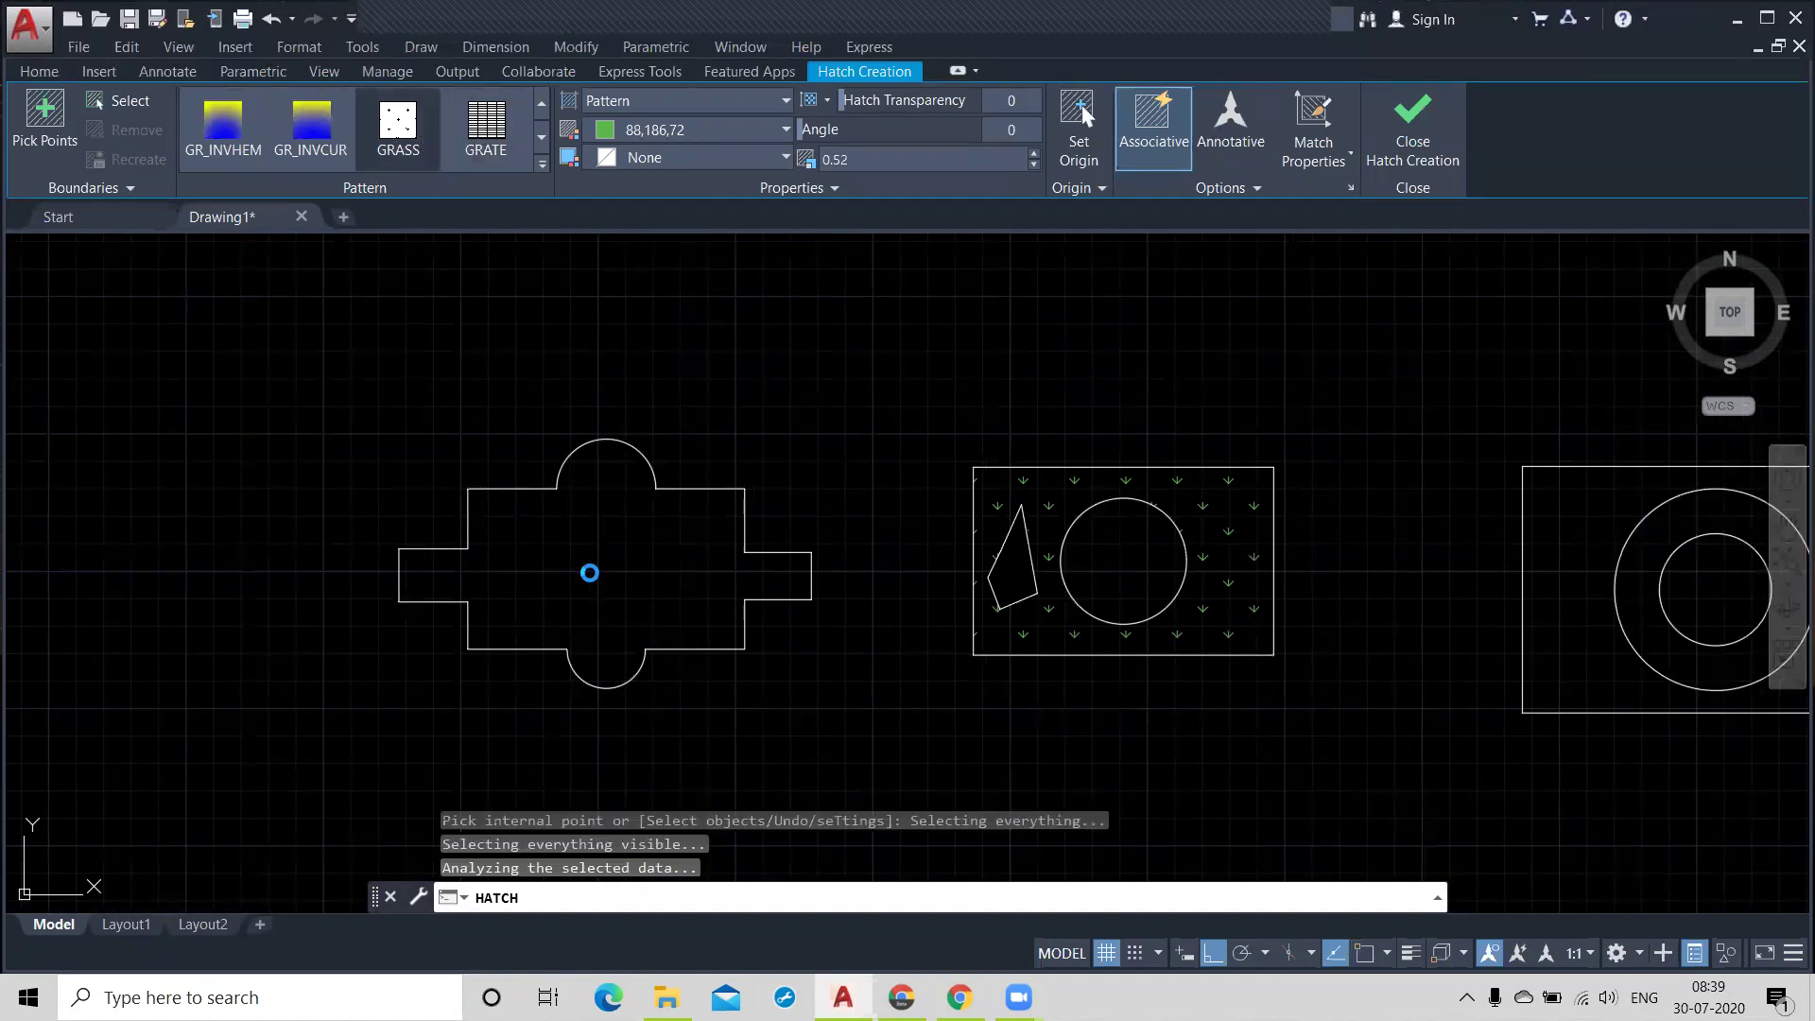
pyautogui.click(1429, 144)
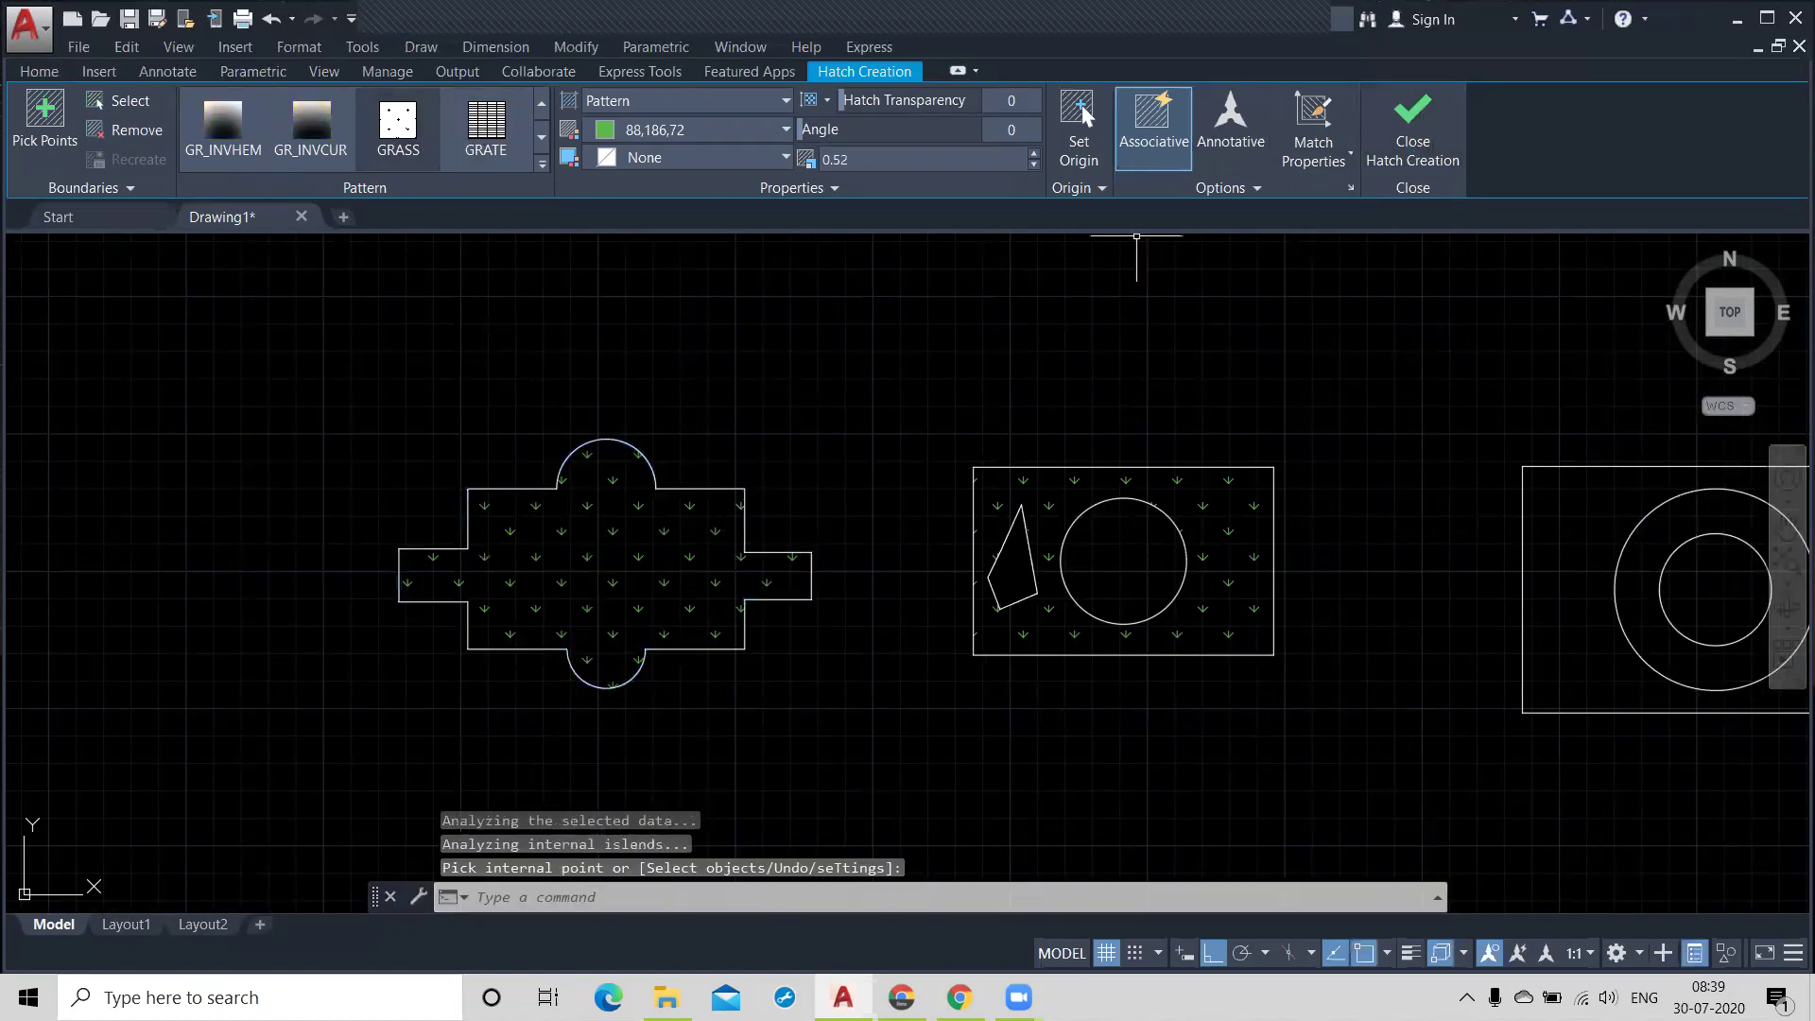
# Step: Draw a five-sided polyline about 25 wide inside the hatched merged outline, turning Ortho off for the two slanted lower sides
pyautogui.click(88, 123)
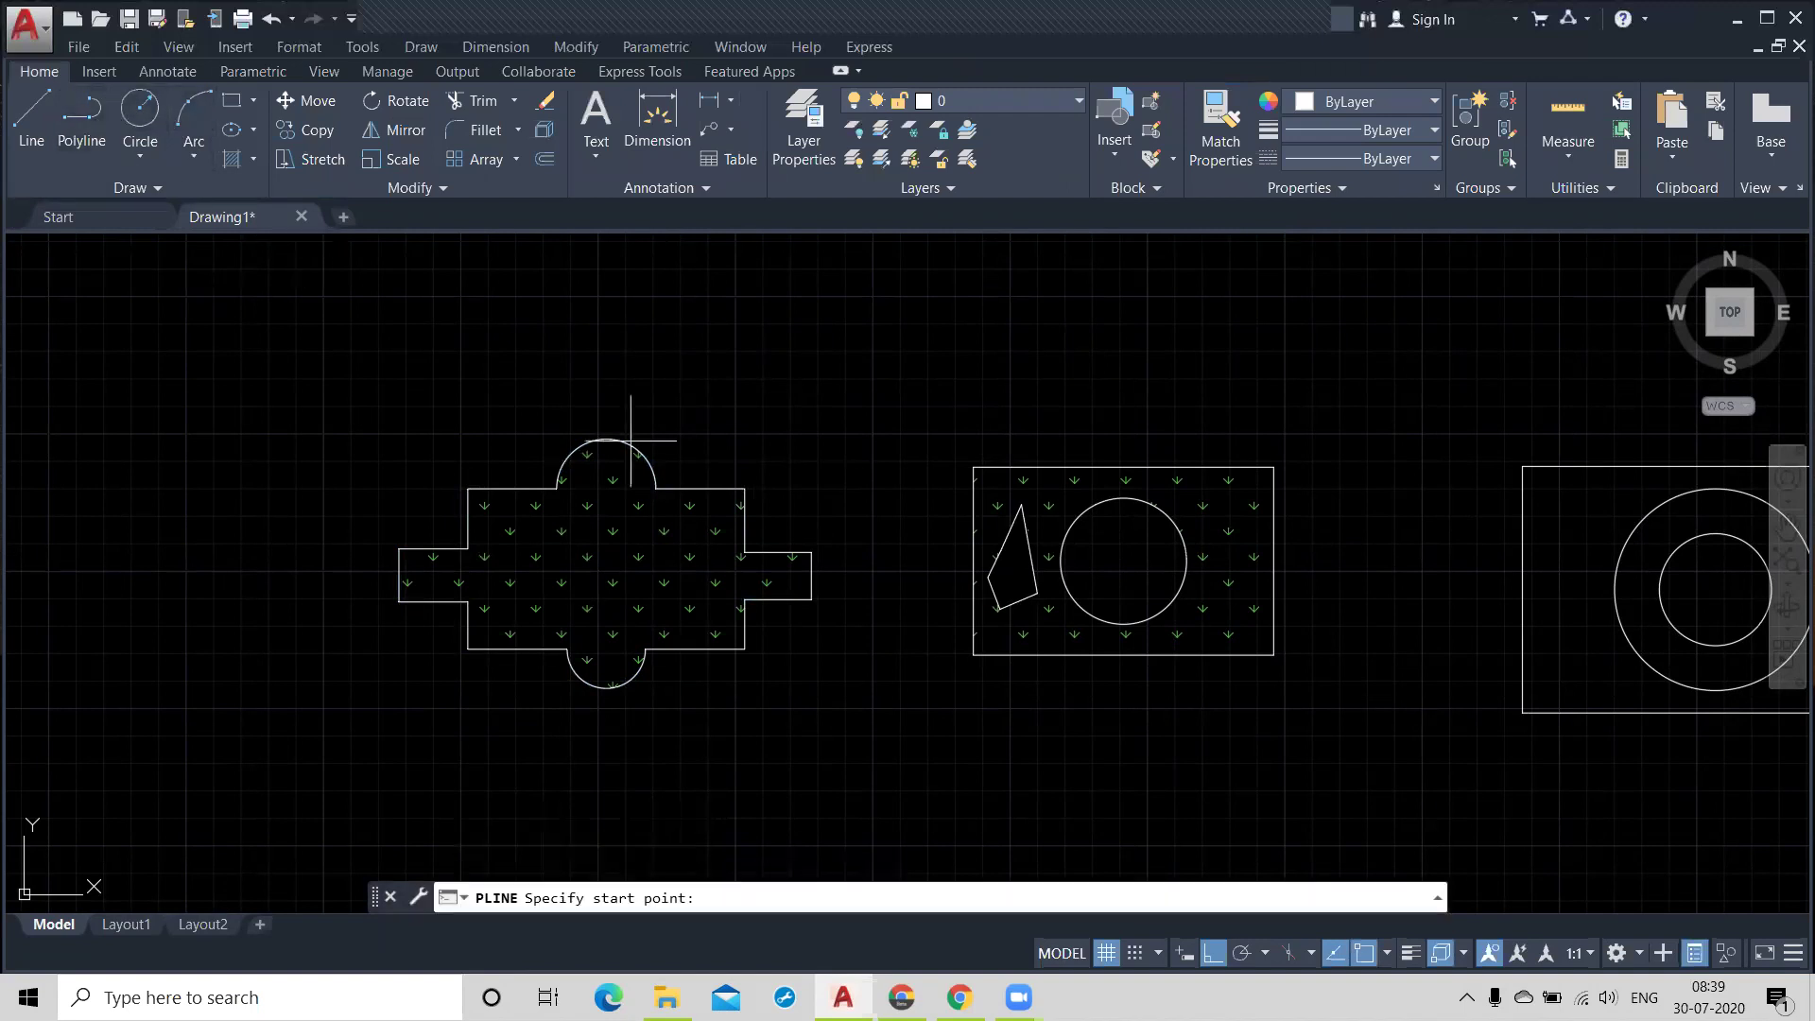
pyautogui.click(587, 567)
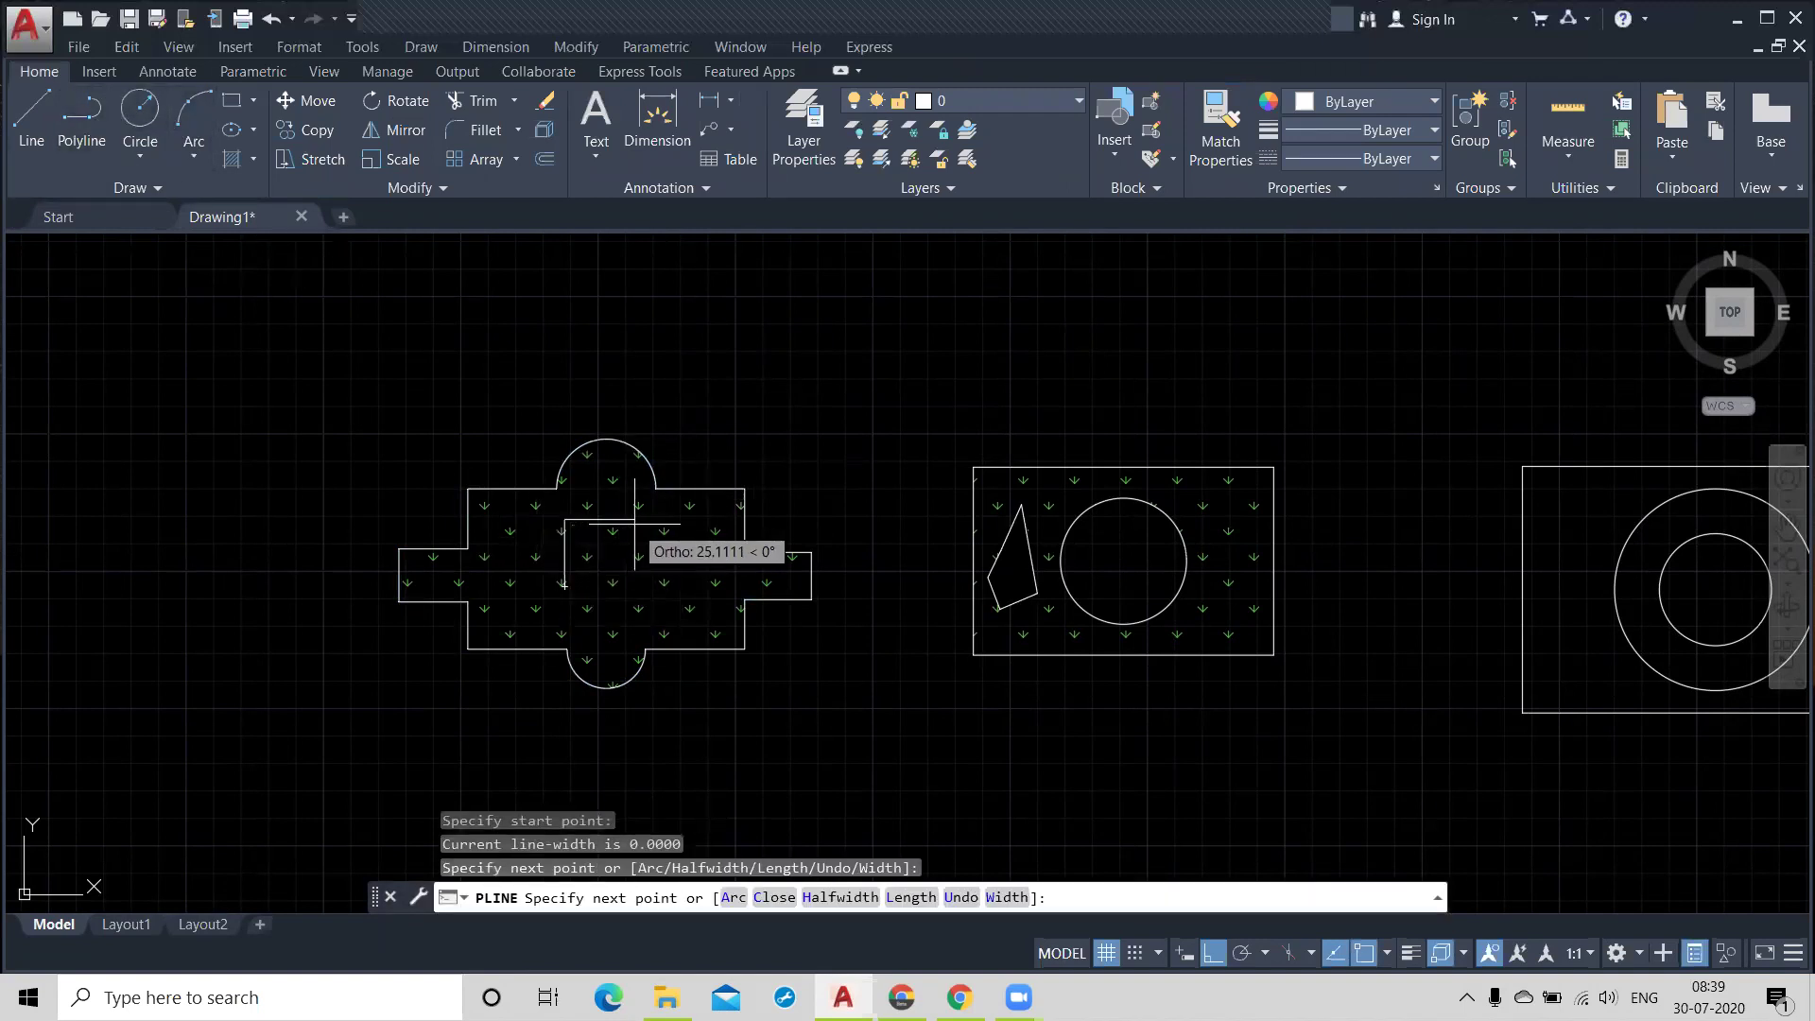
pyautogui.click(564, 520)
pyautogui.click(635, 520)
pyautogui.click(633, 595)
pyautogui.click(1214, 955)
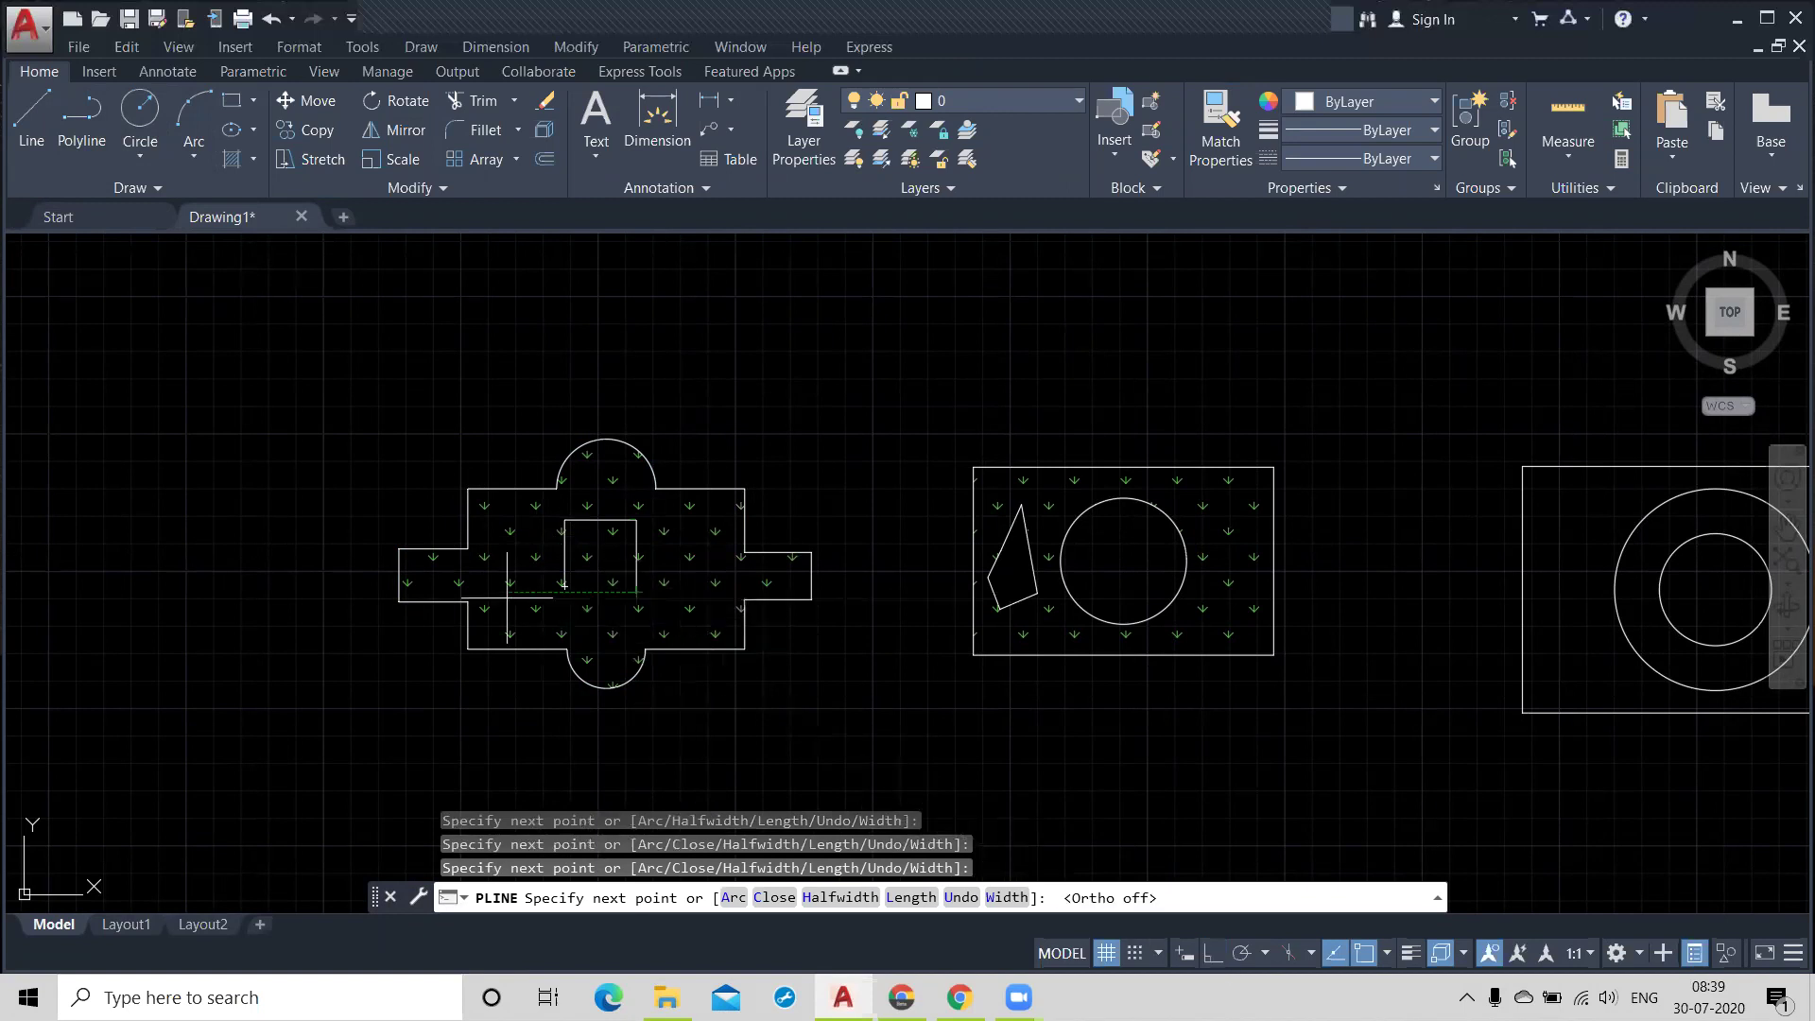
pyautogui.click(602, 625)
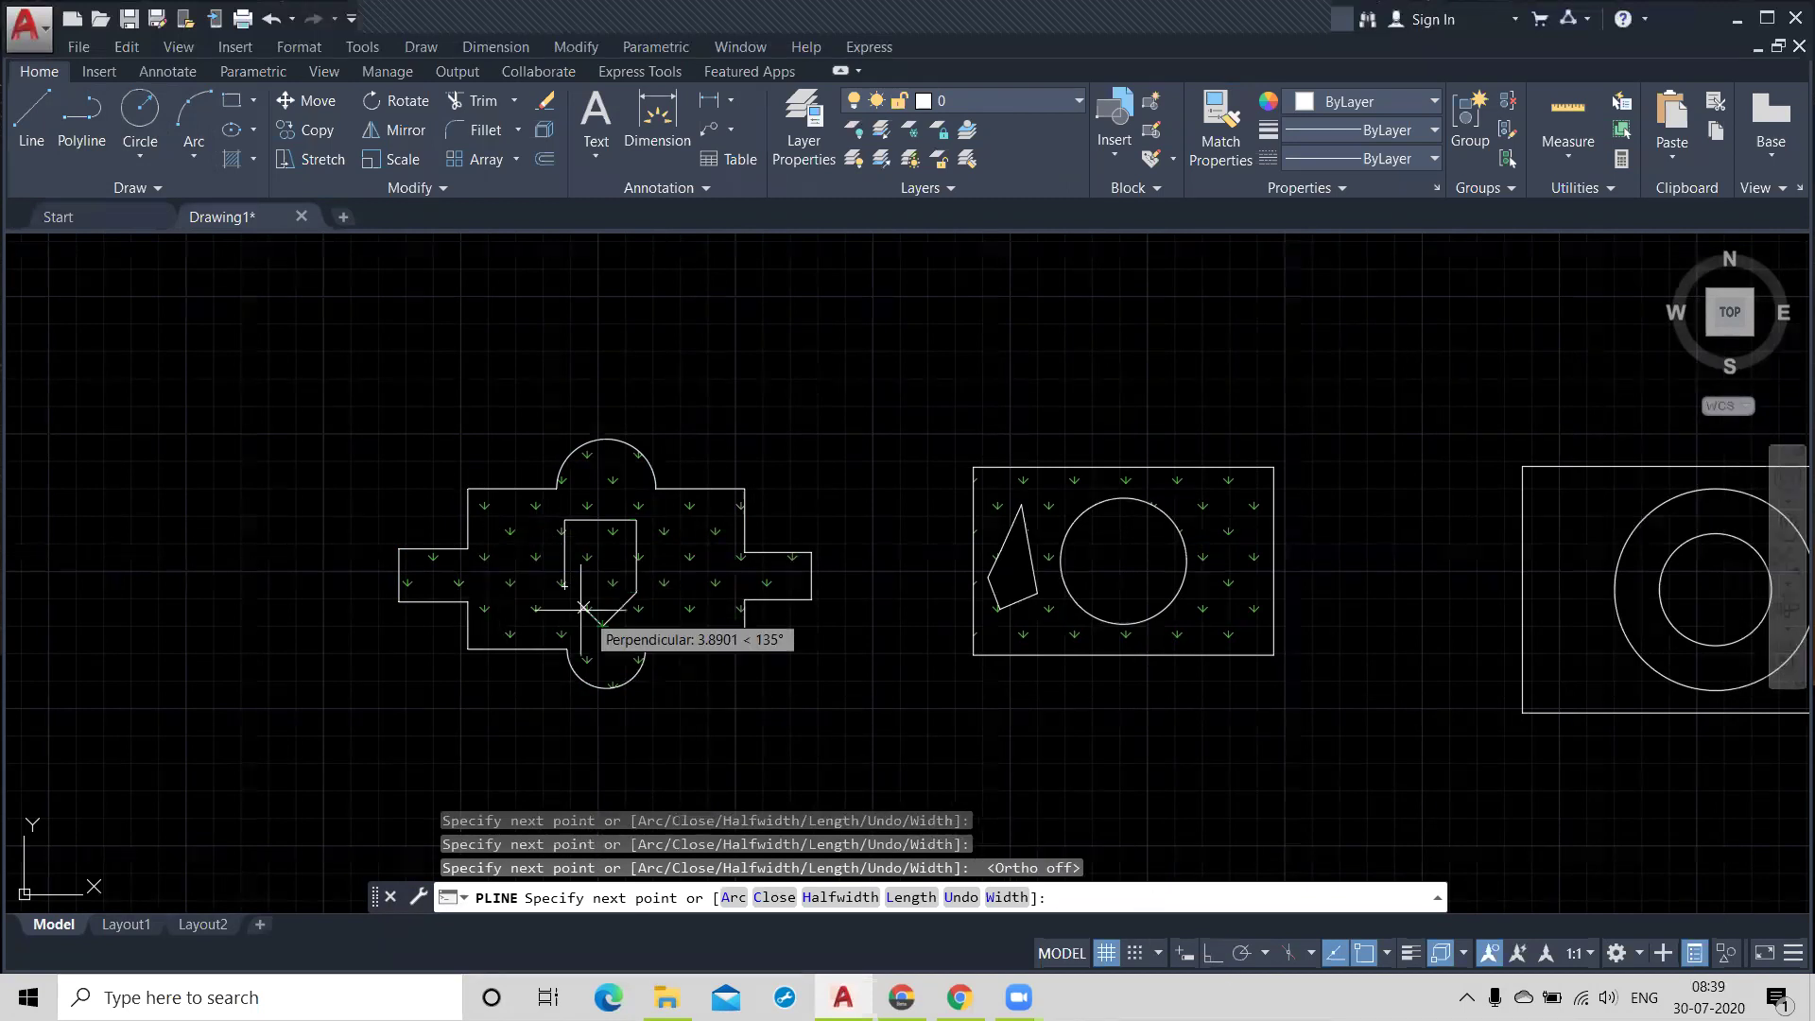
pyautogui.click(565, 586)
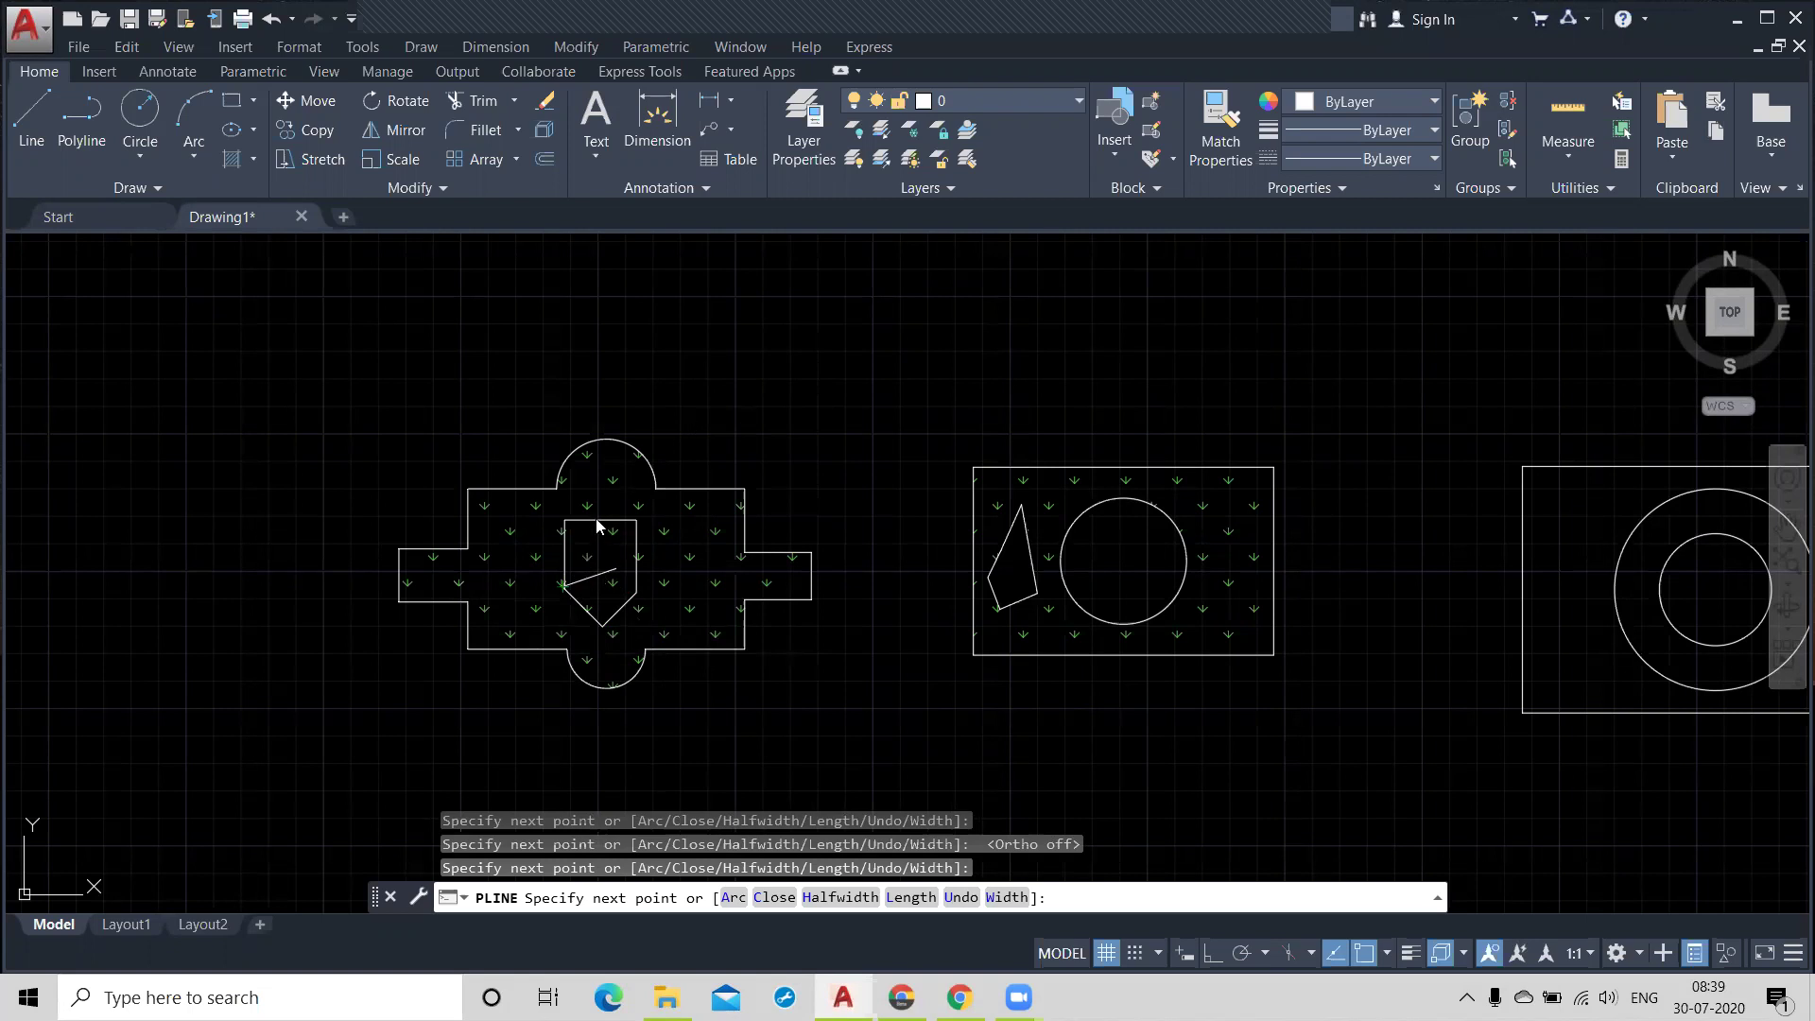
pyautogui.press('Escape')
pyautogui.scroll(2, 582, 745)
pyautogui.rightClick(582, 745)
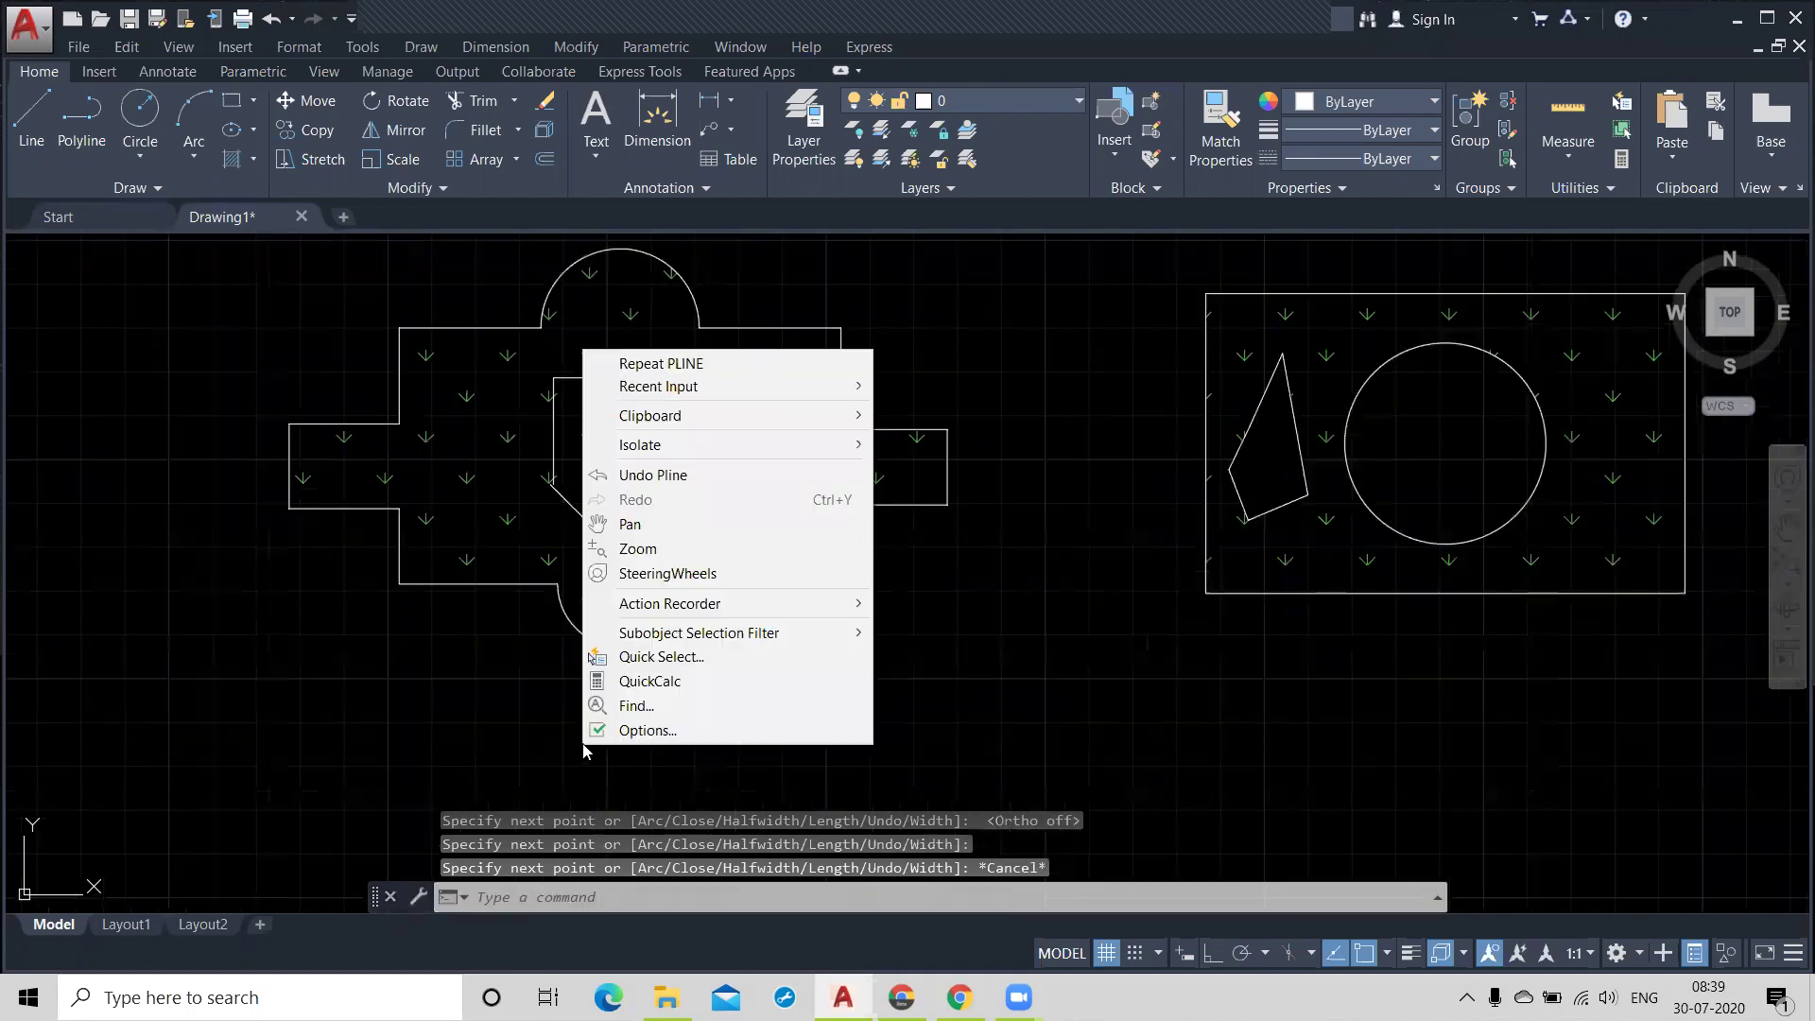
pyautogui.click(463, 710)
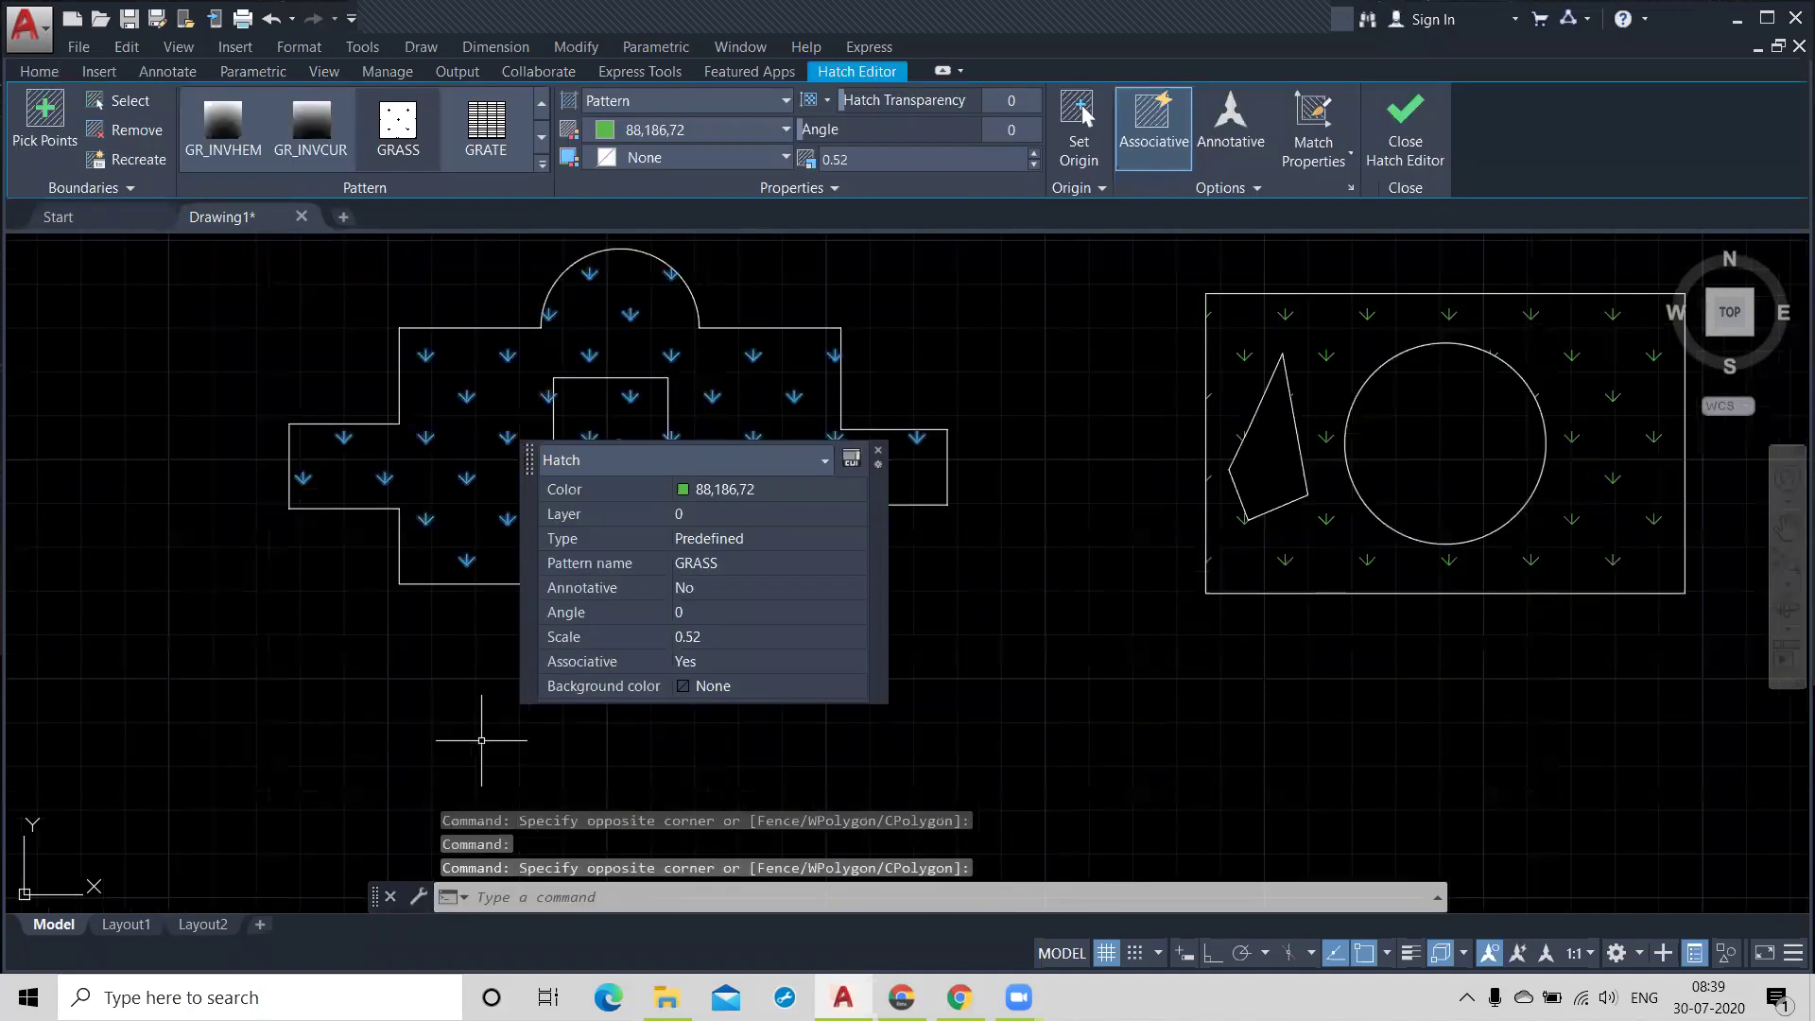
pyautogui.press('Escape')
pyautogui.press('Escape')
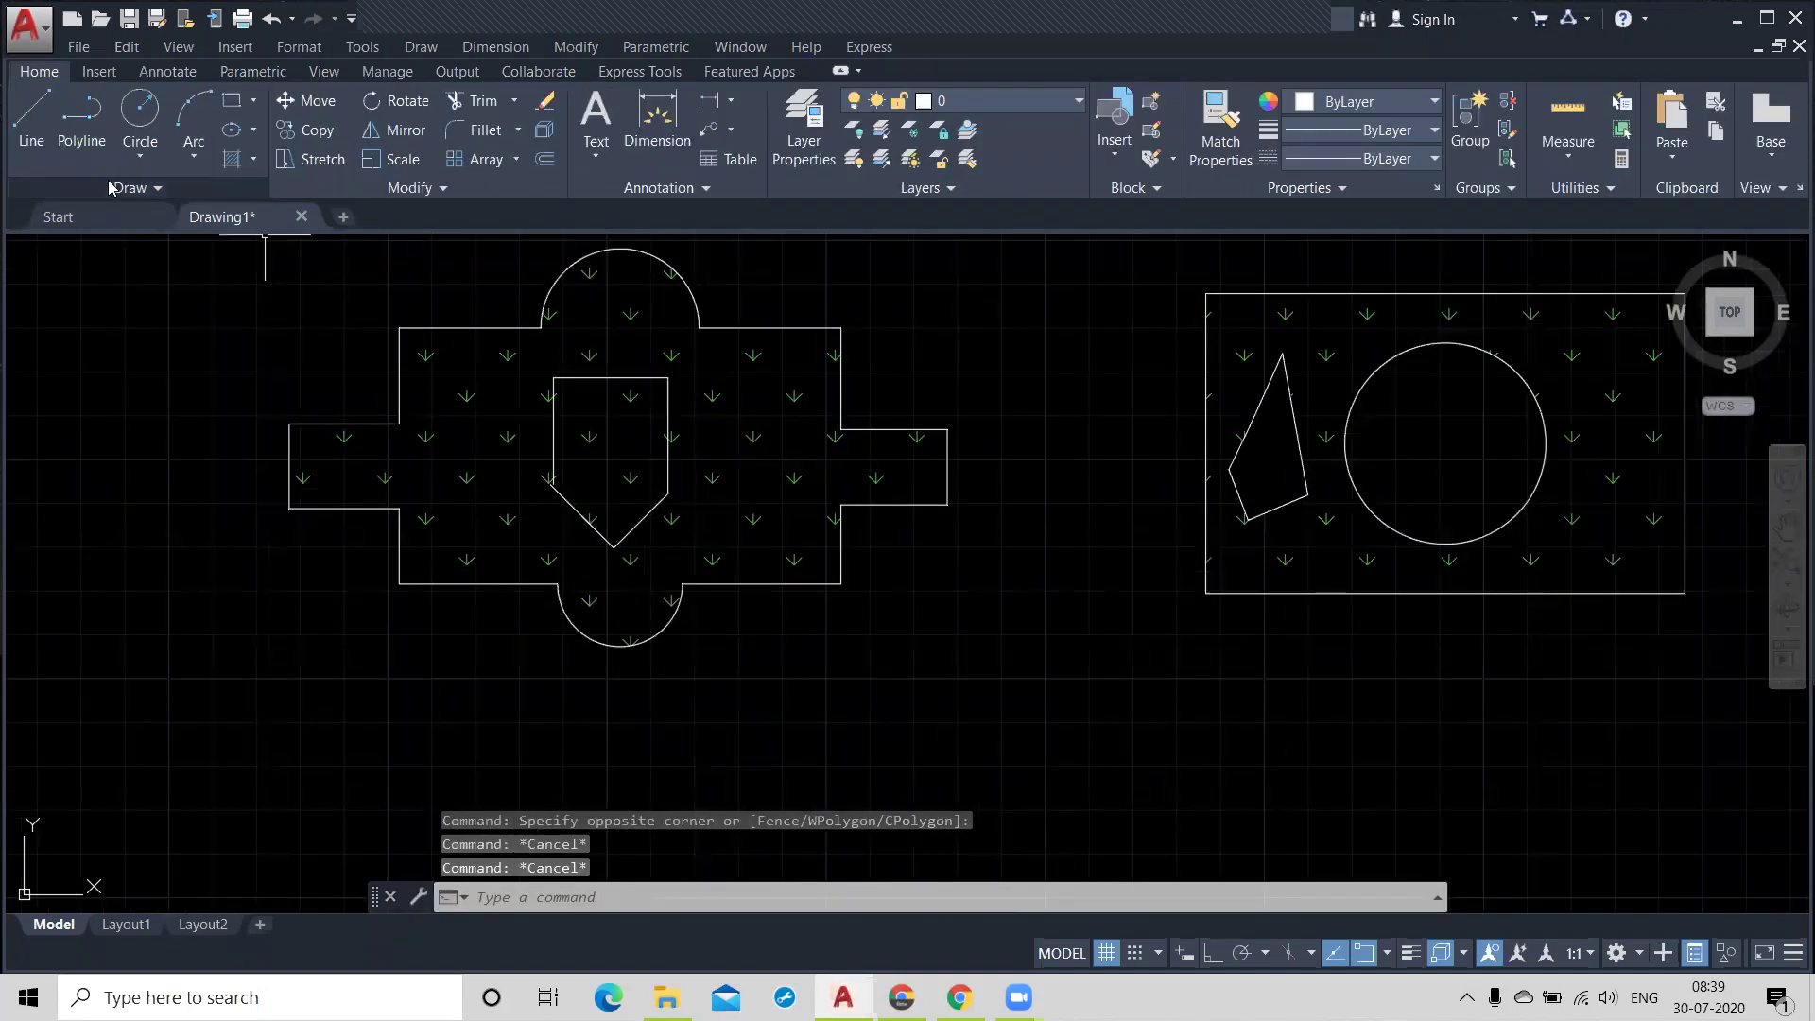
# Step: Try to create a wipeout from the five-sided polyline with the Polyline option, and inspect the polyline's left corner for a gap
pyautogui.click(165, 188)
pyautogui.click(56, 245)
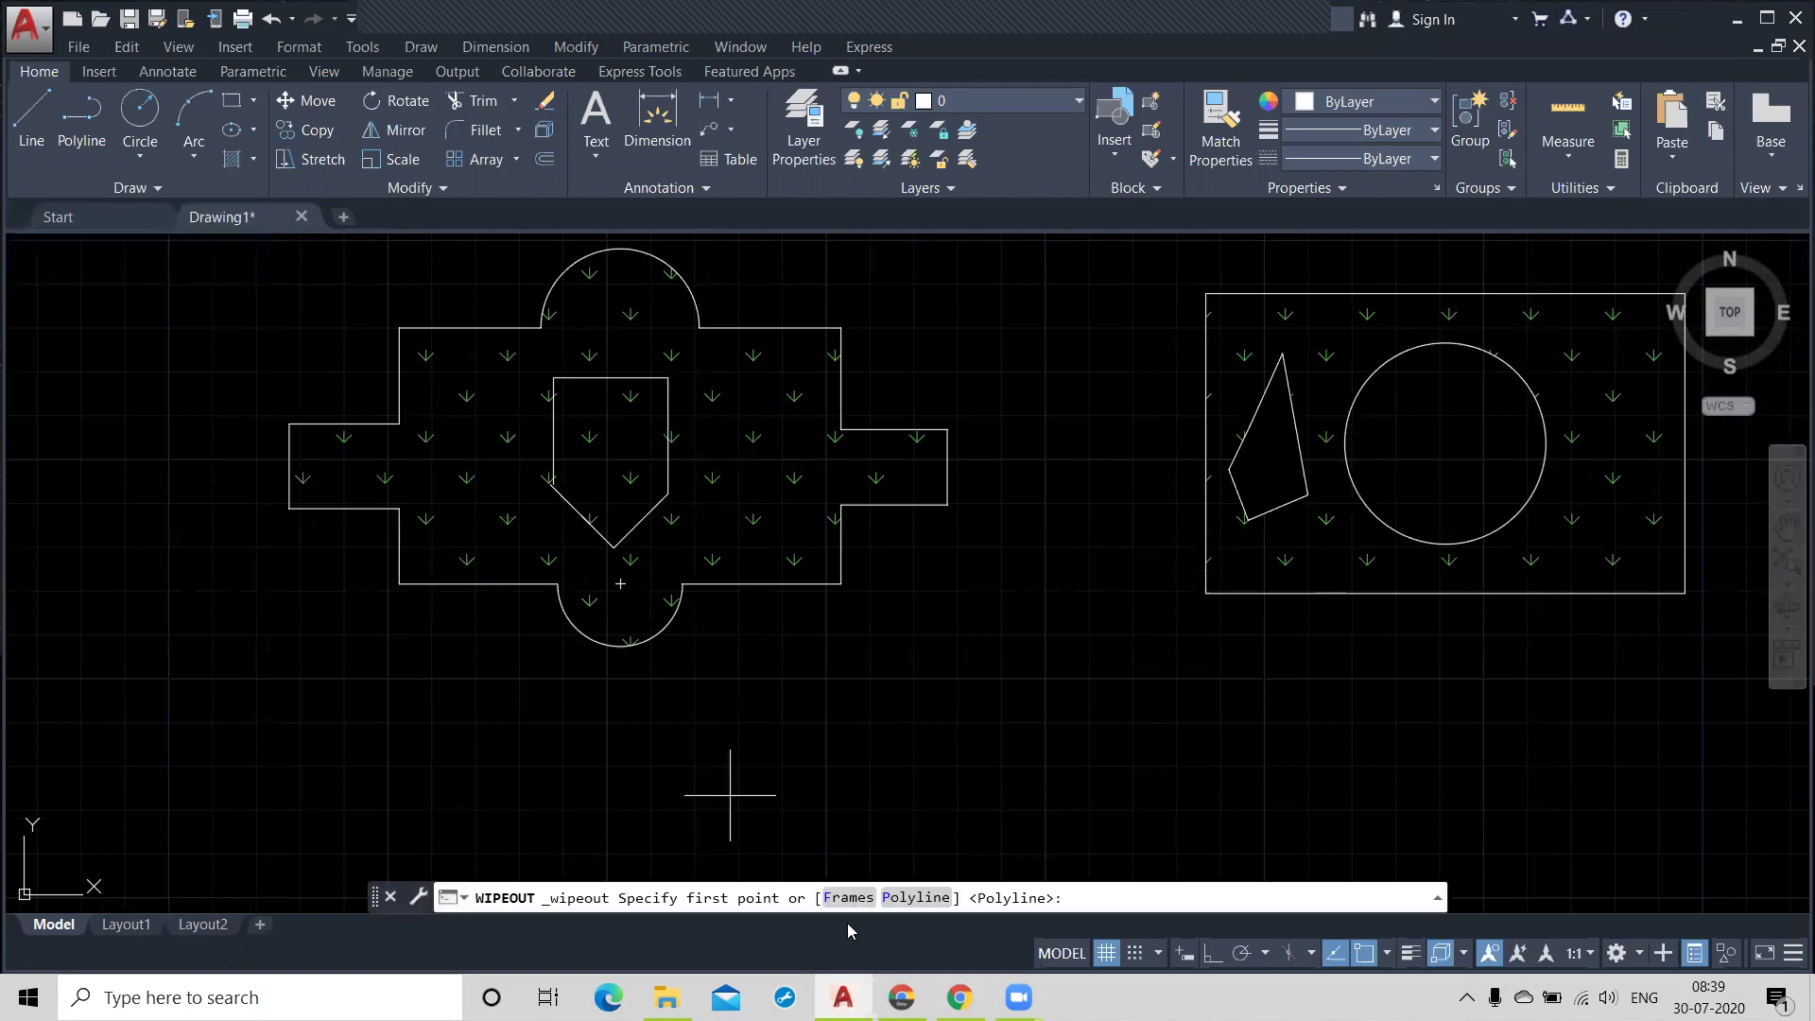
pyautogui.click(915, 897)
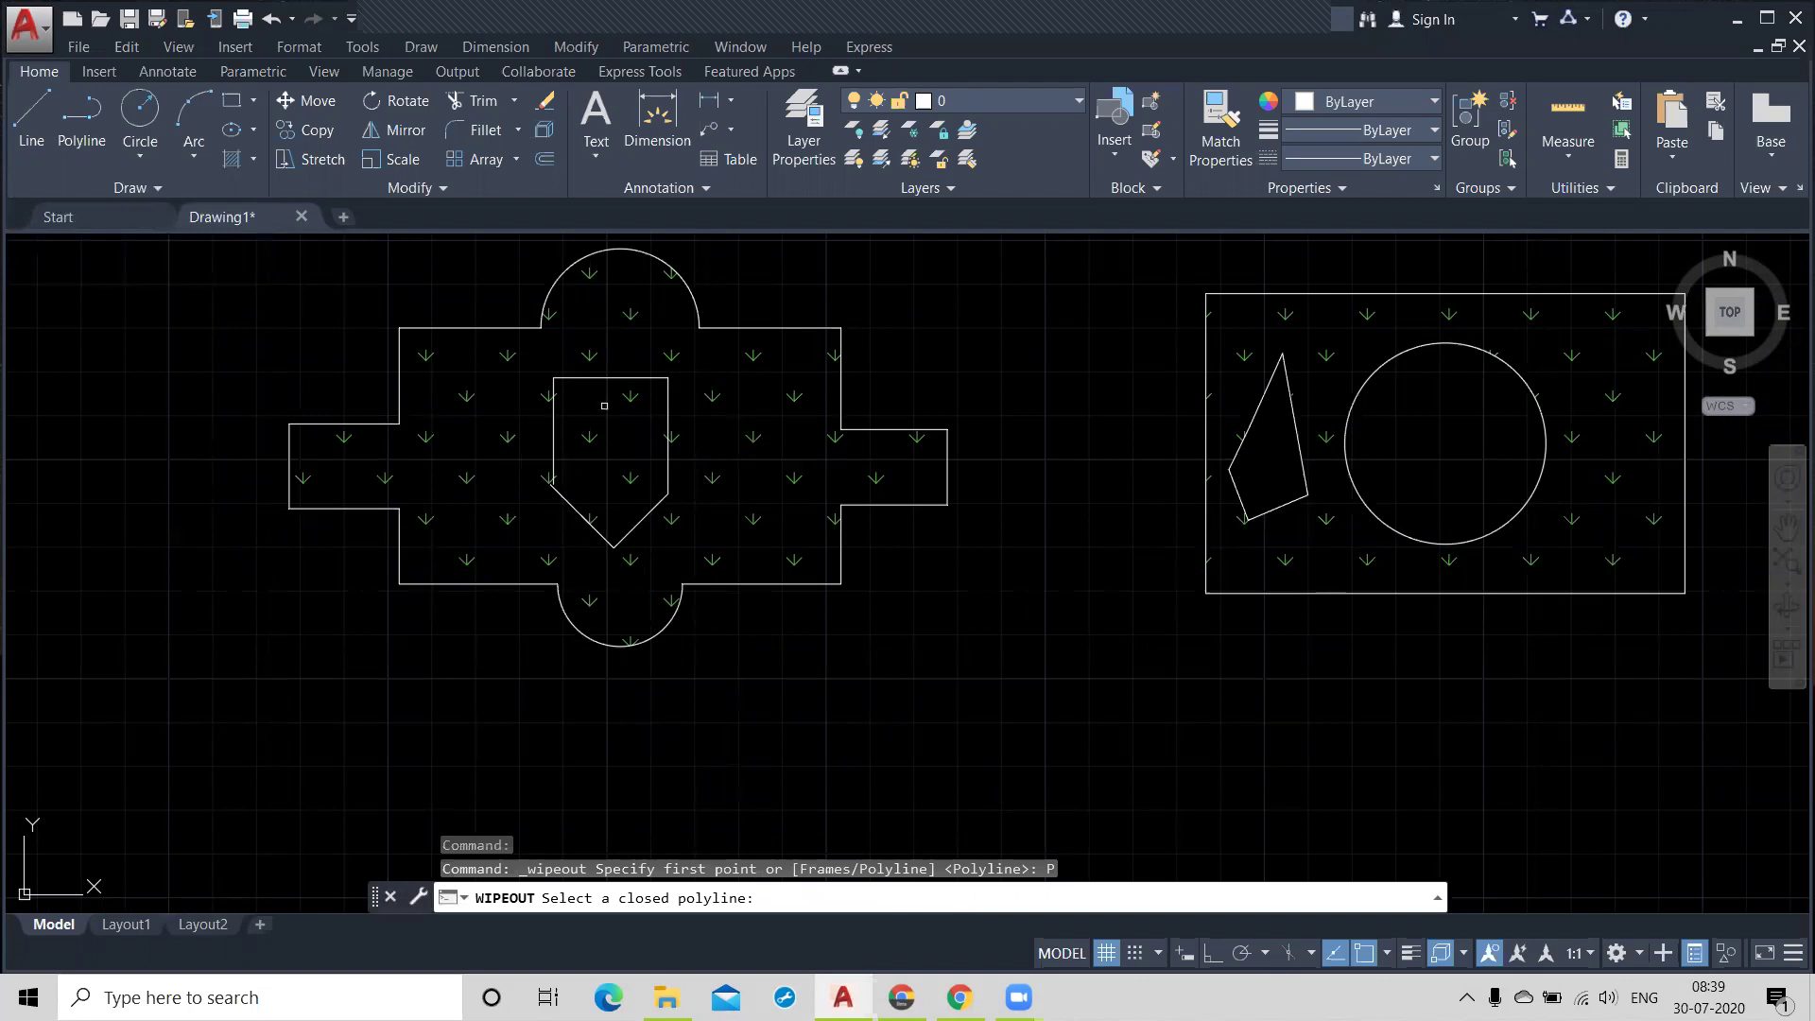
pyautogui.click(582, 379)
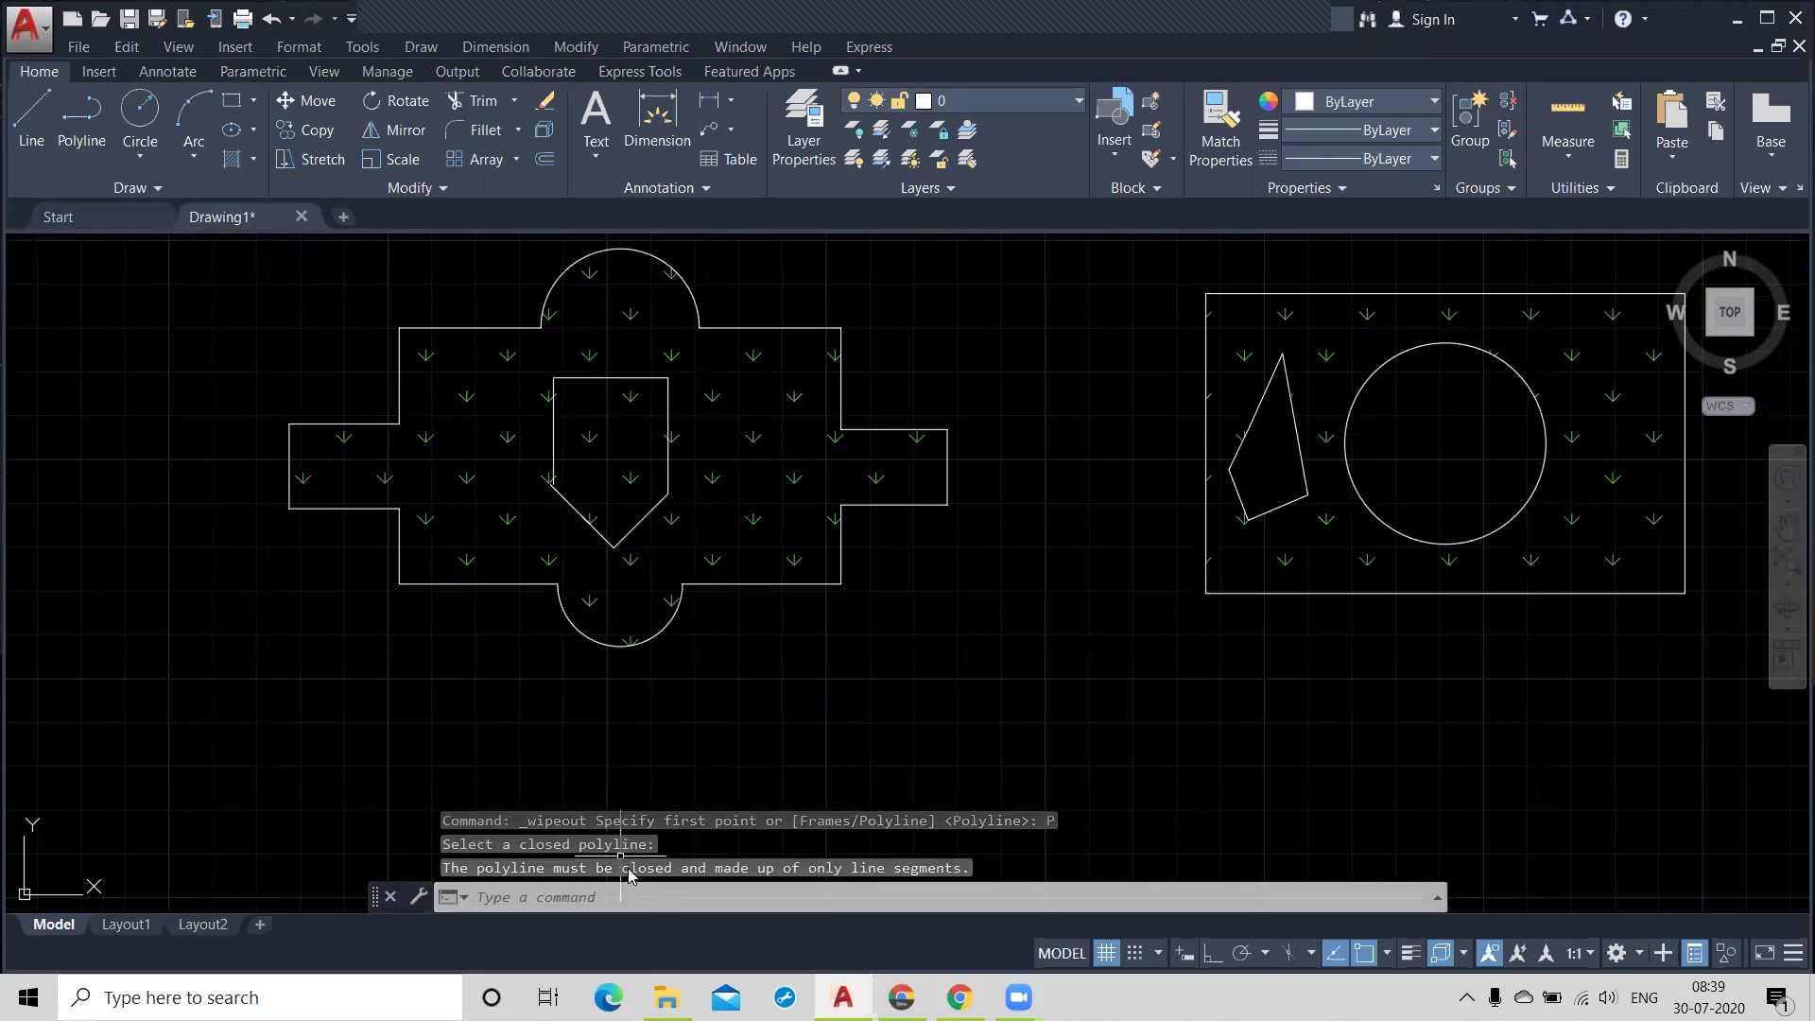
pyautogui.scroll(8, 515, 426)
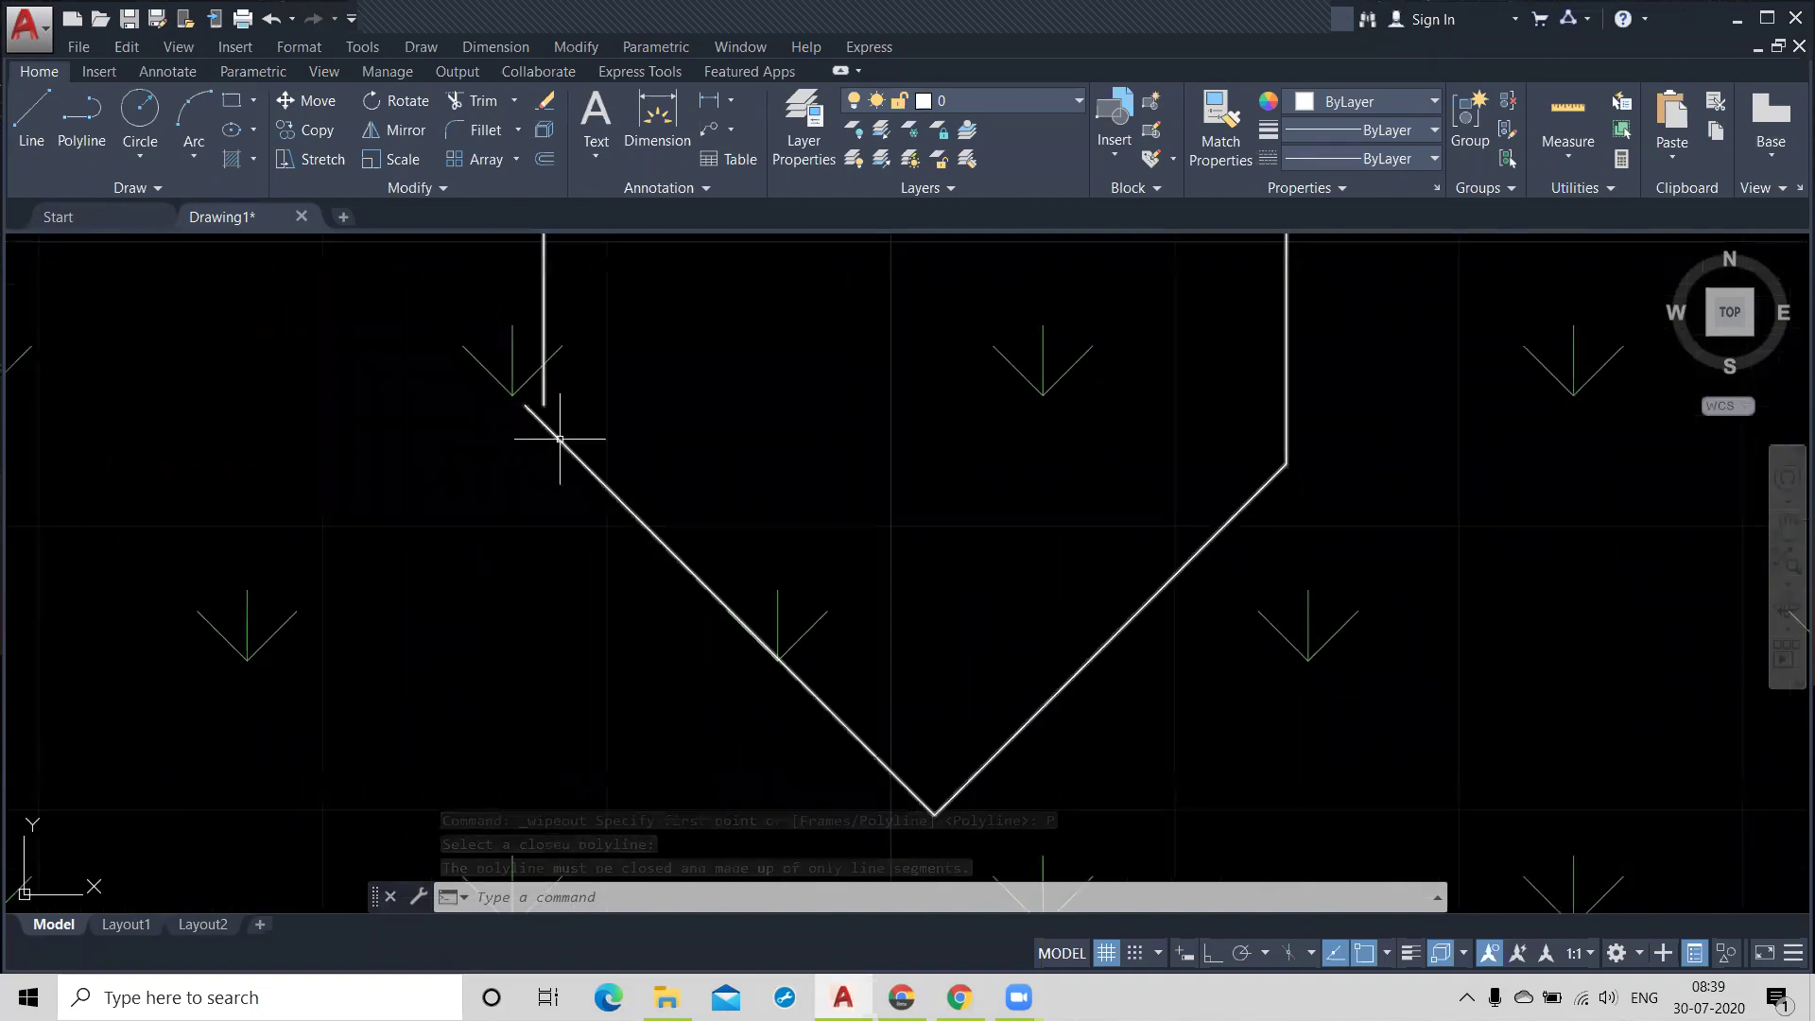
# Step: Stretch the loose end of the five-sided polyline's left slanted side onto the lower end of its left vertical side
pyautogui.click(560, 439)
pyautogui.click(525, 404)
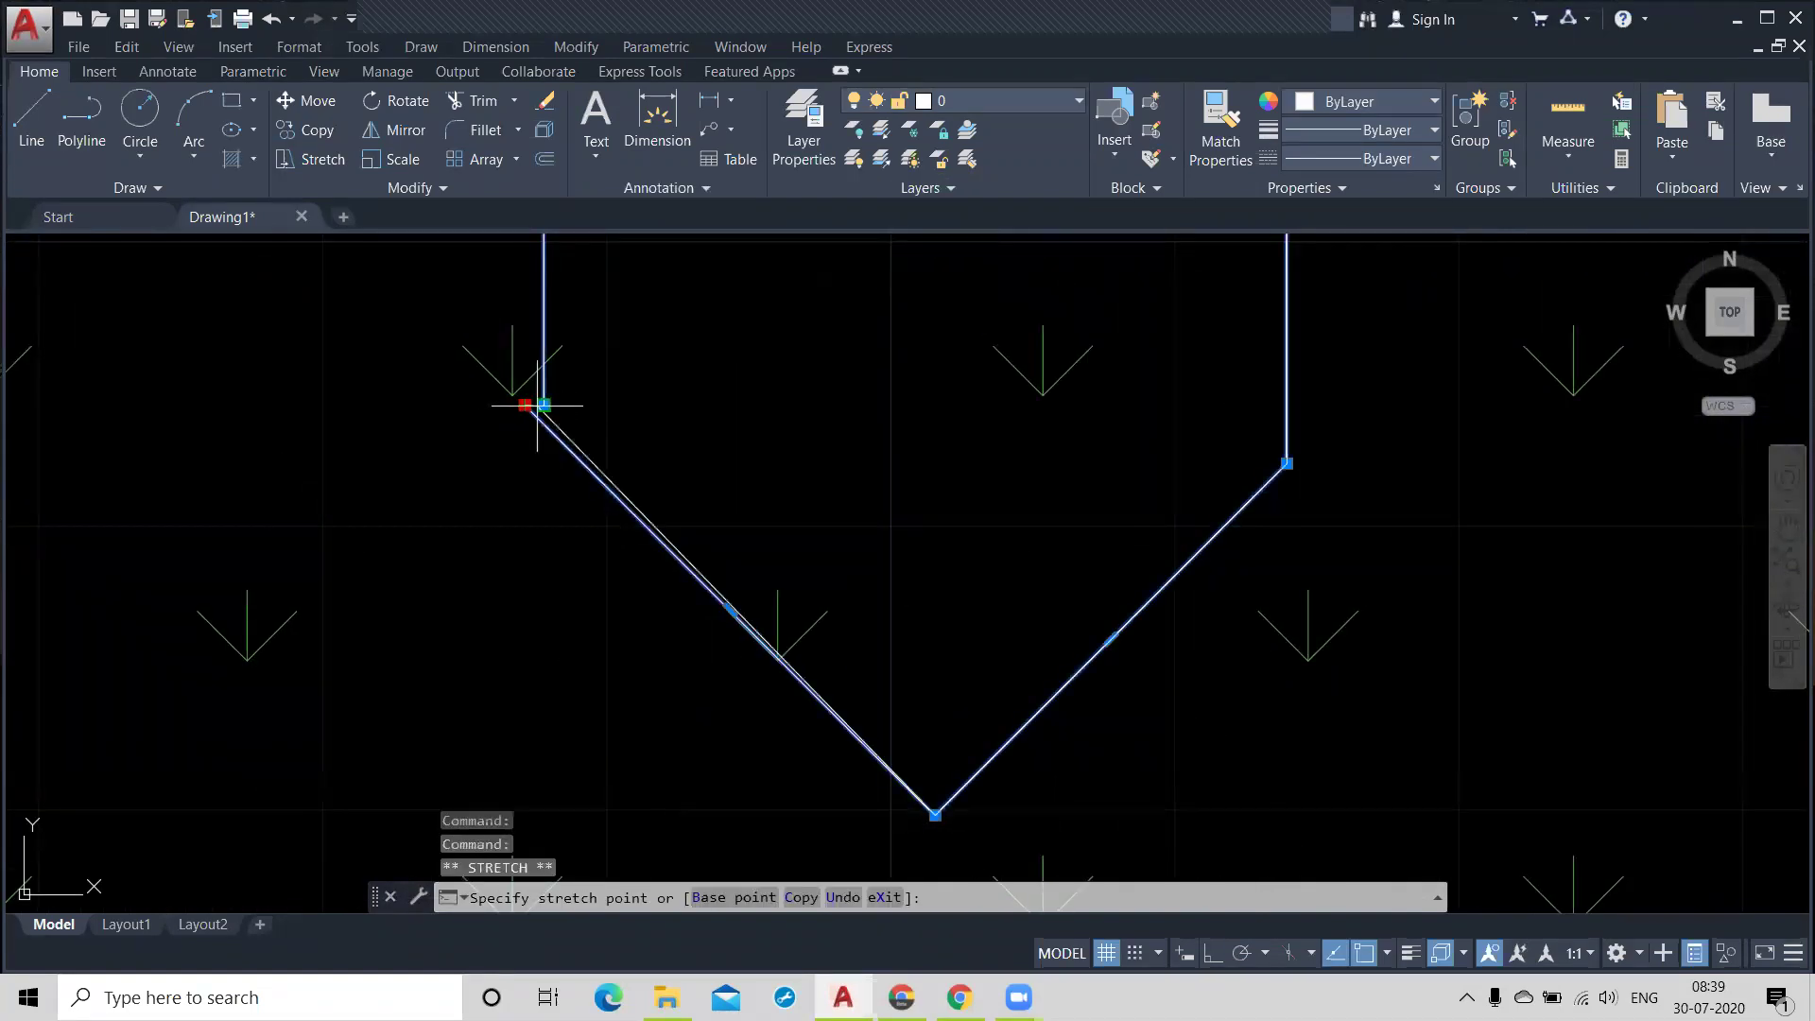
pyautogui.click(544, 405)
pyautogui.scroll(-6, 532, 520)
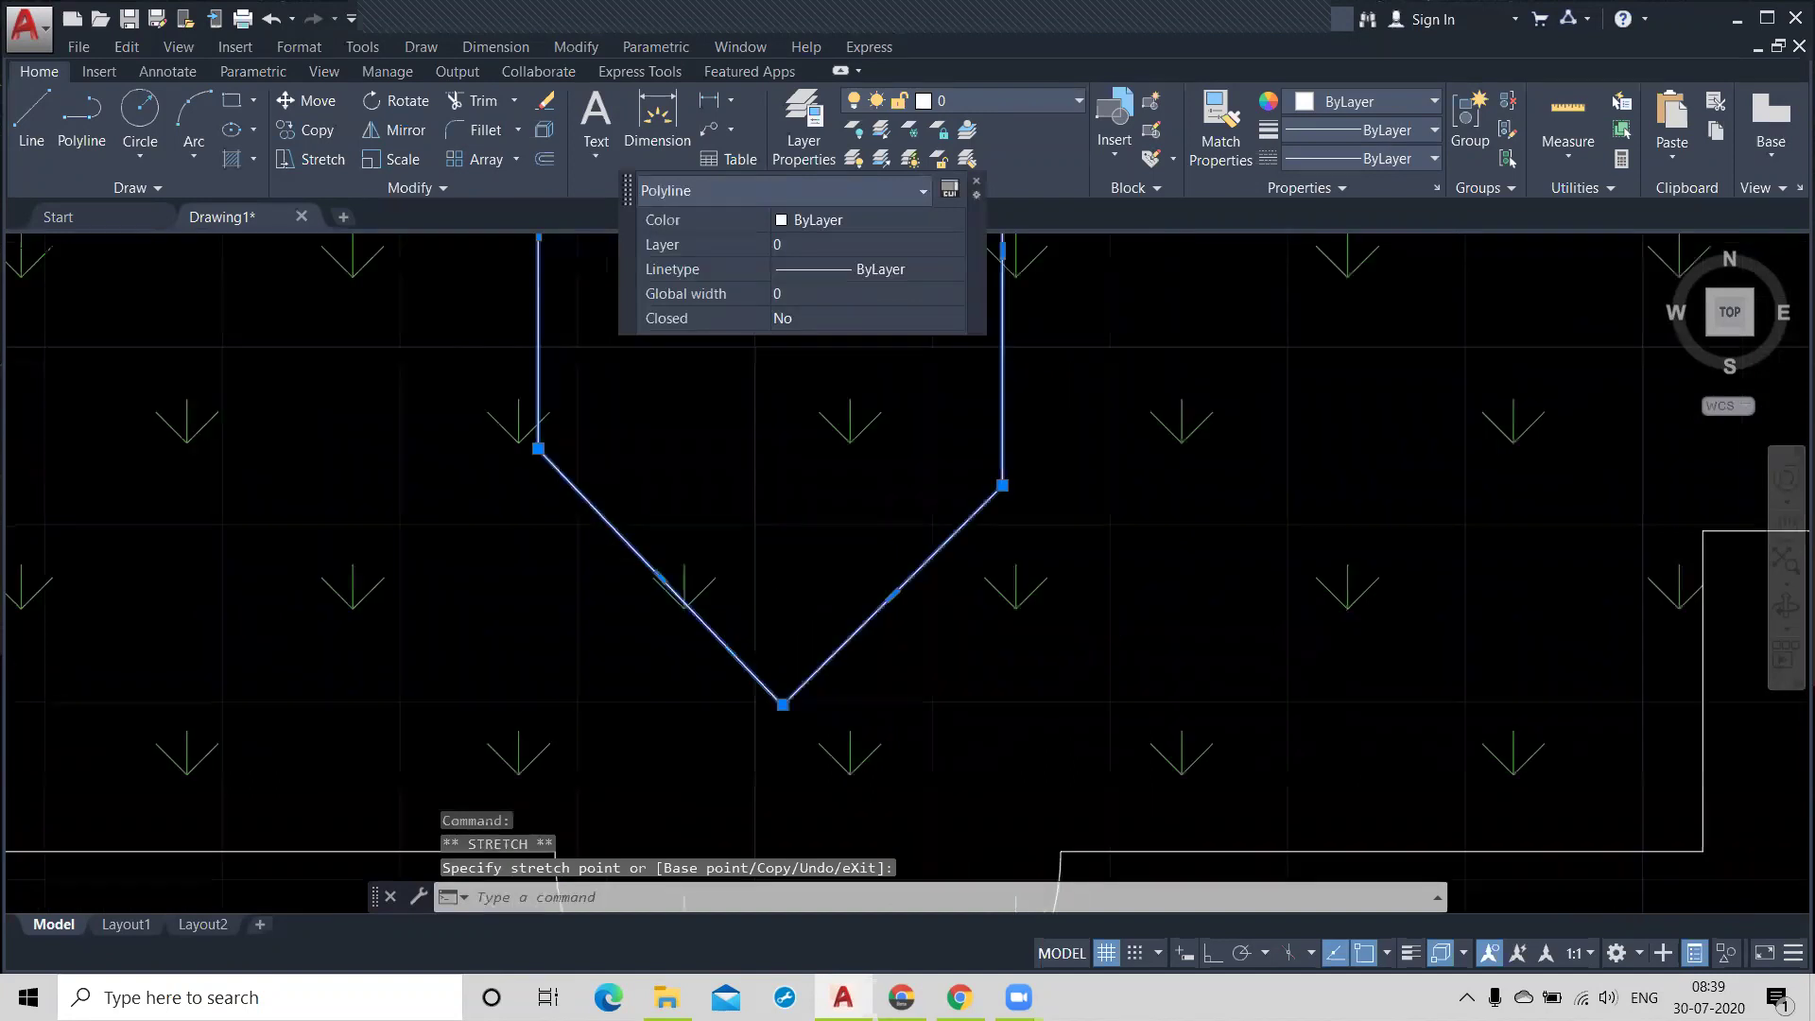
pyautogui.click(978, 185)
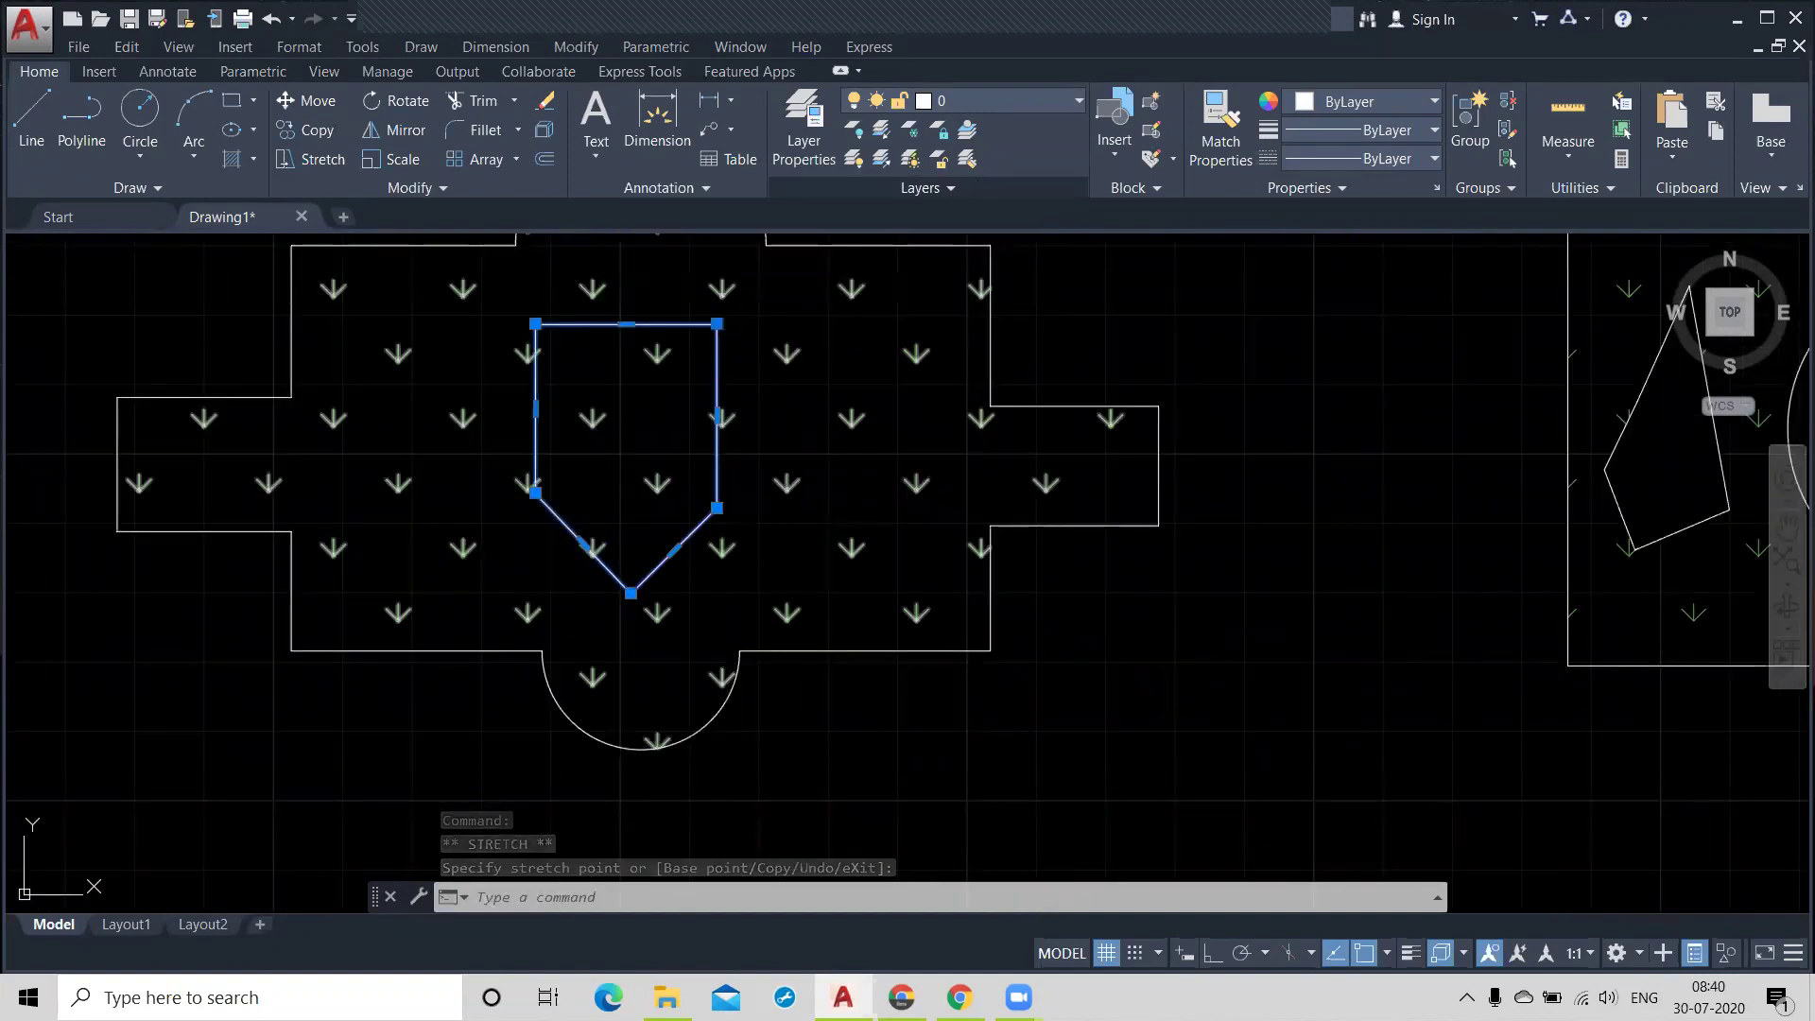
pyautogui.press('Escape')
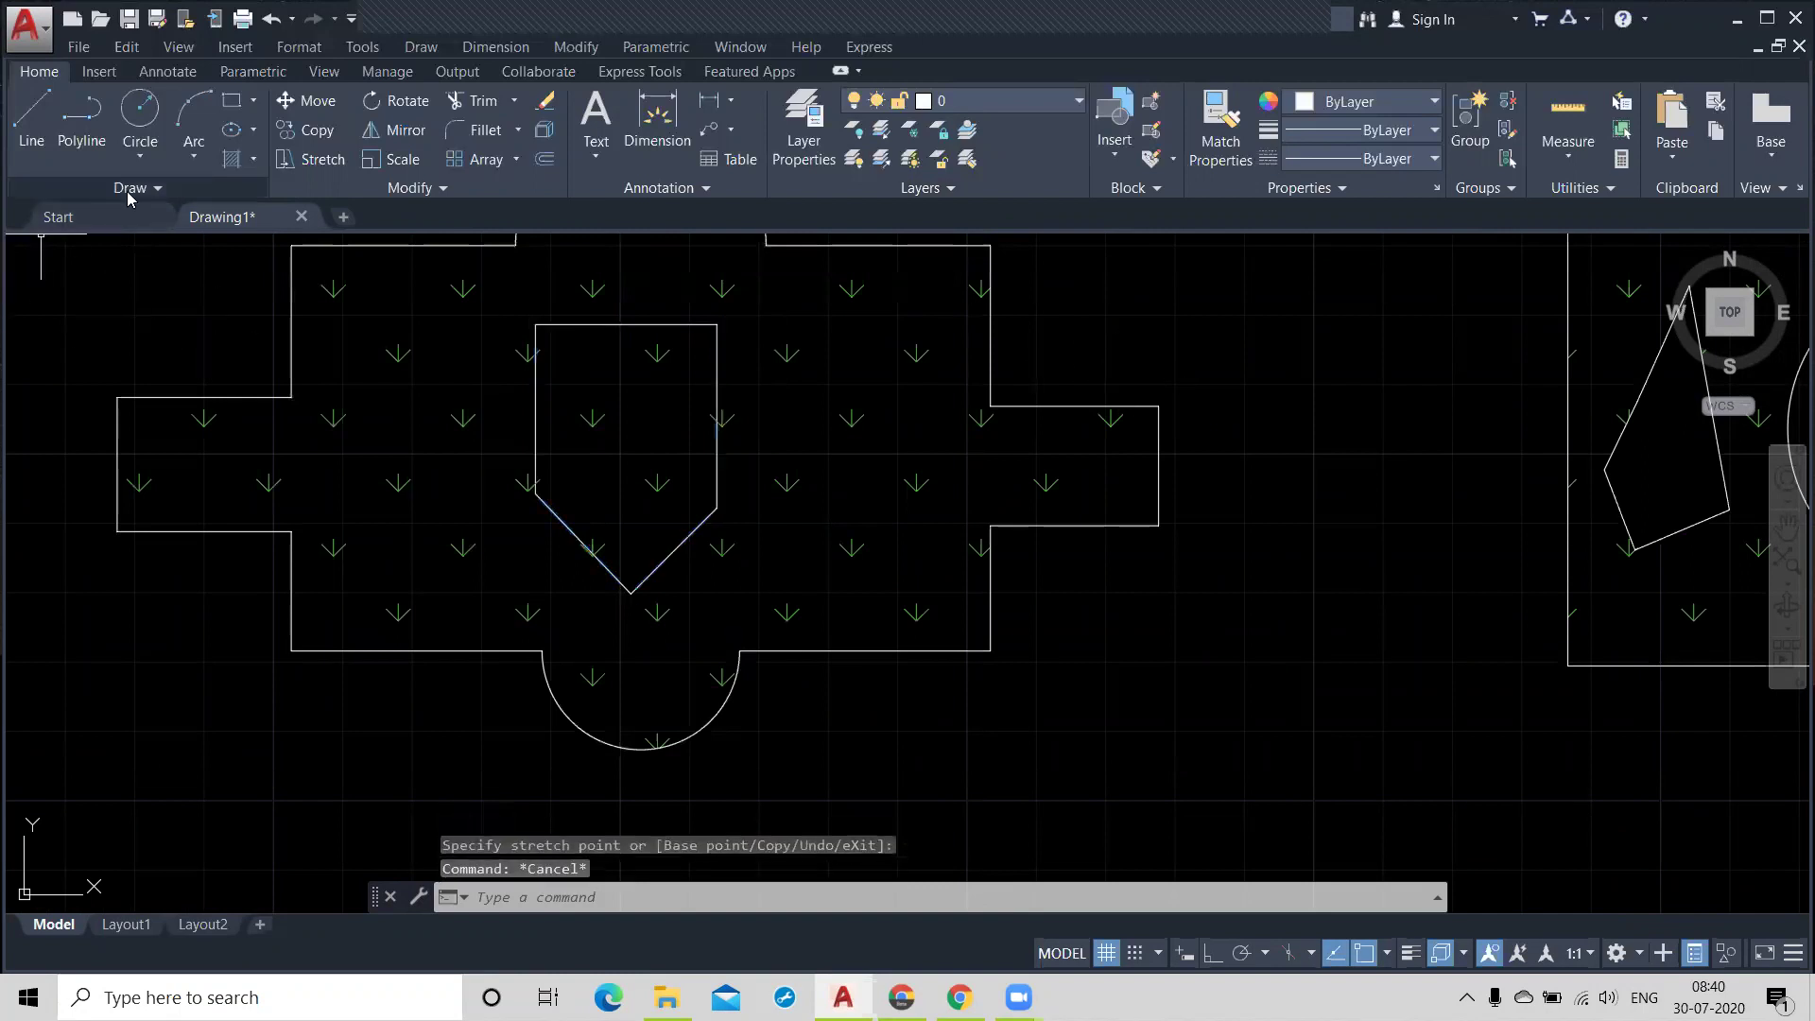
# Step: Try again to create a wipeout from the adjusted five-sided polyline with the Wipeout command's Polyline option
pyautogui.click(131, 187)
pyautogui.click(55, 246)
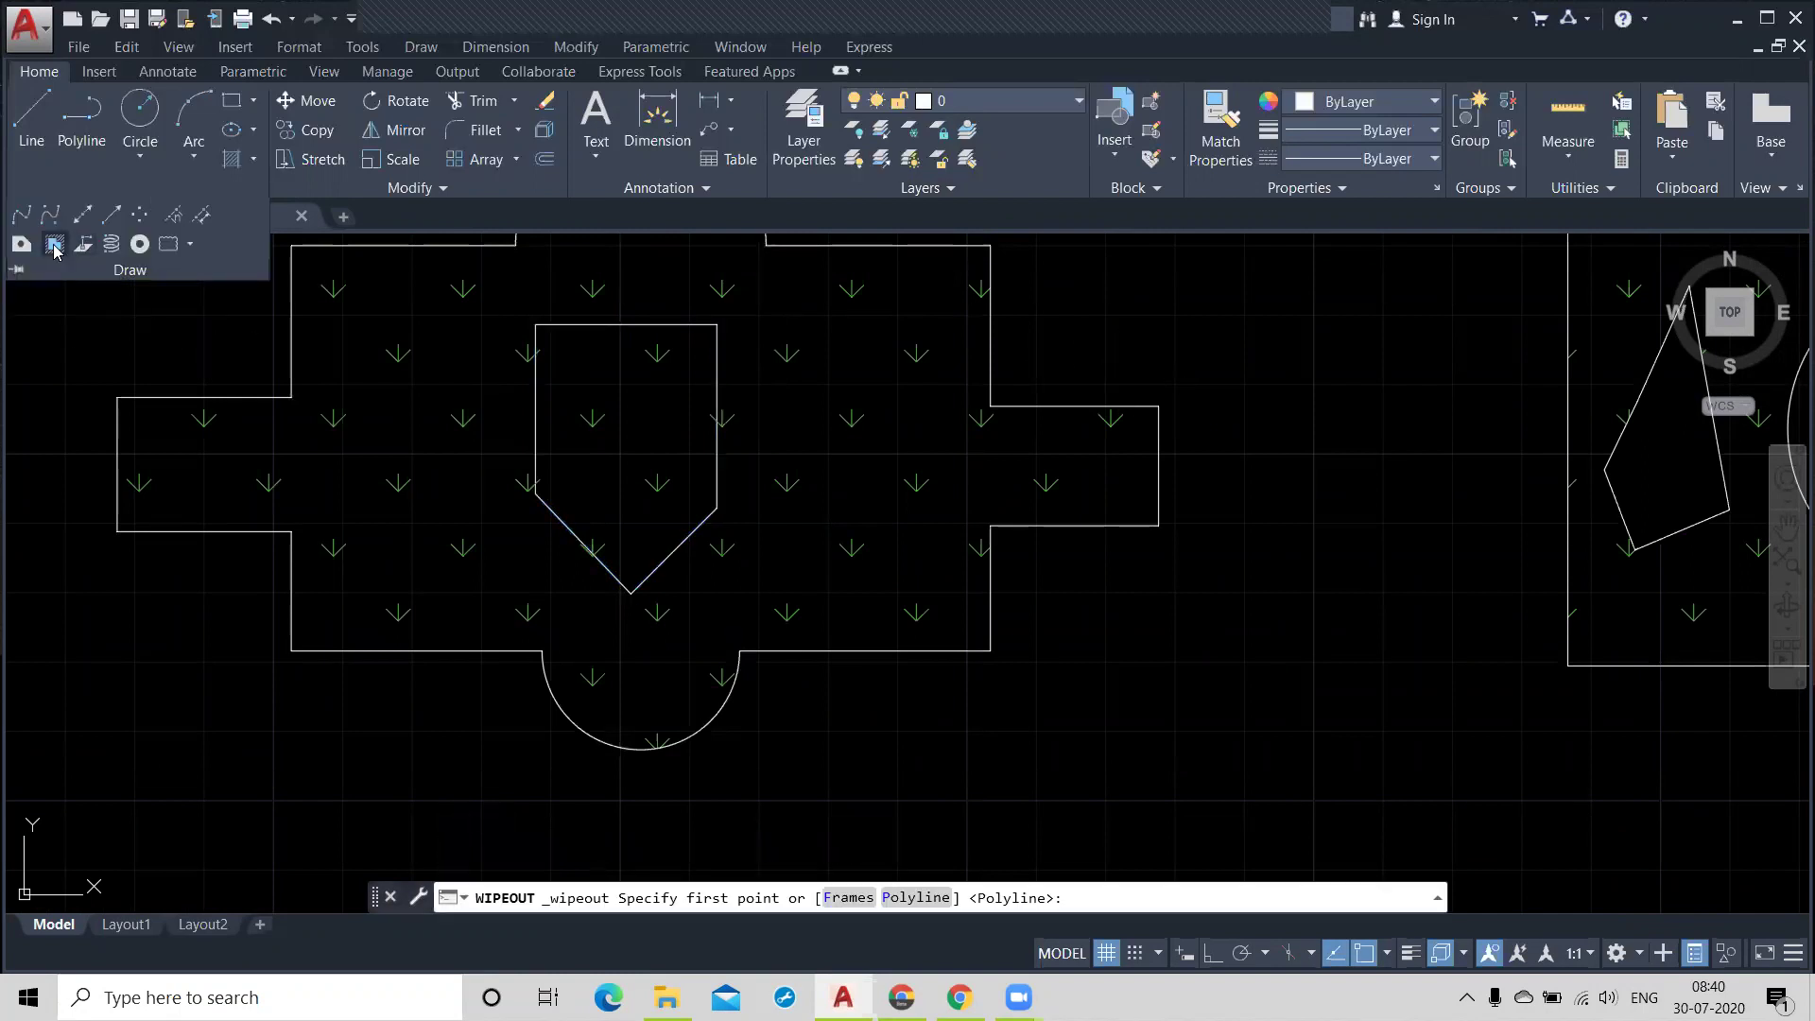
pyautogui.click(919, 897)
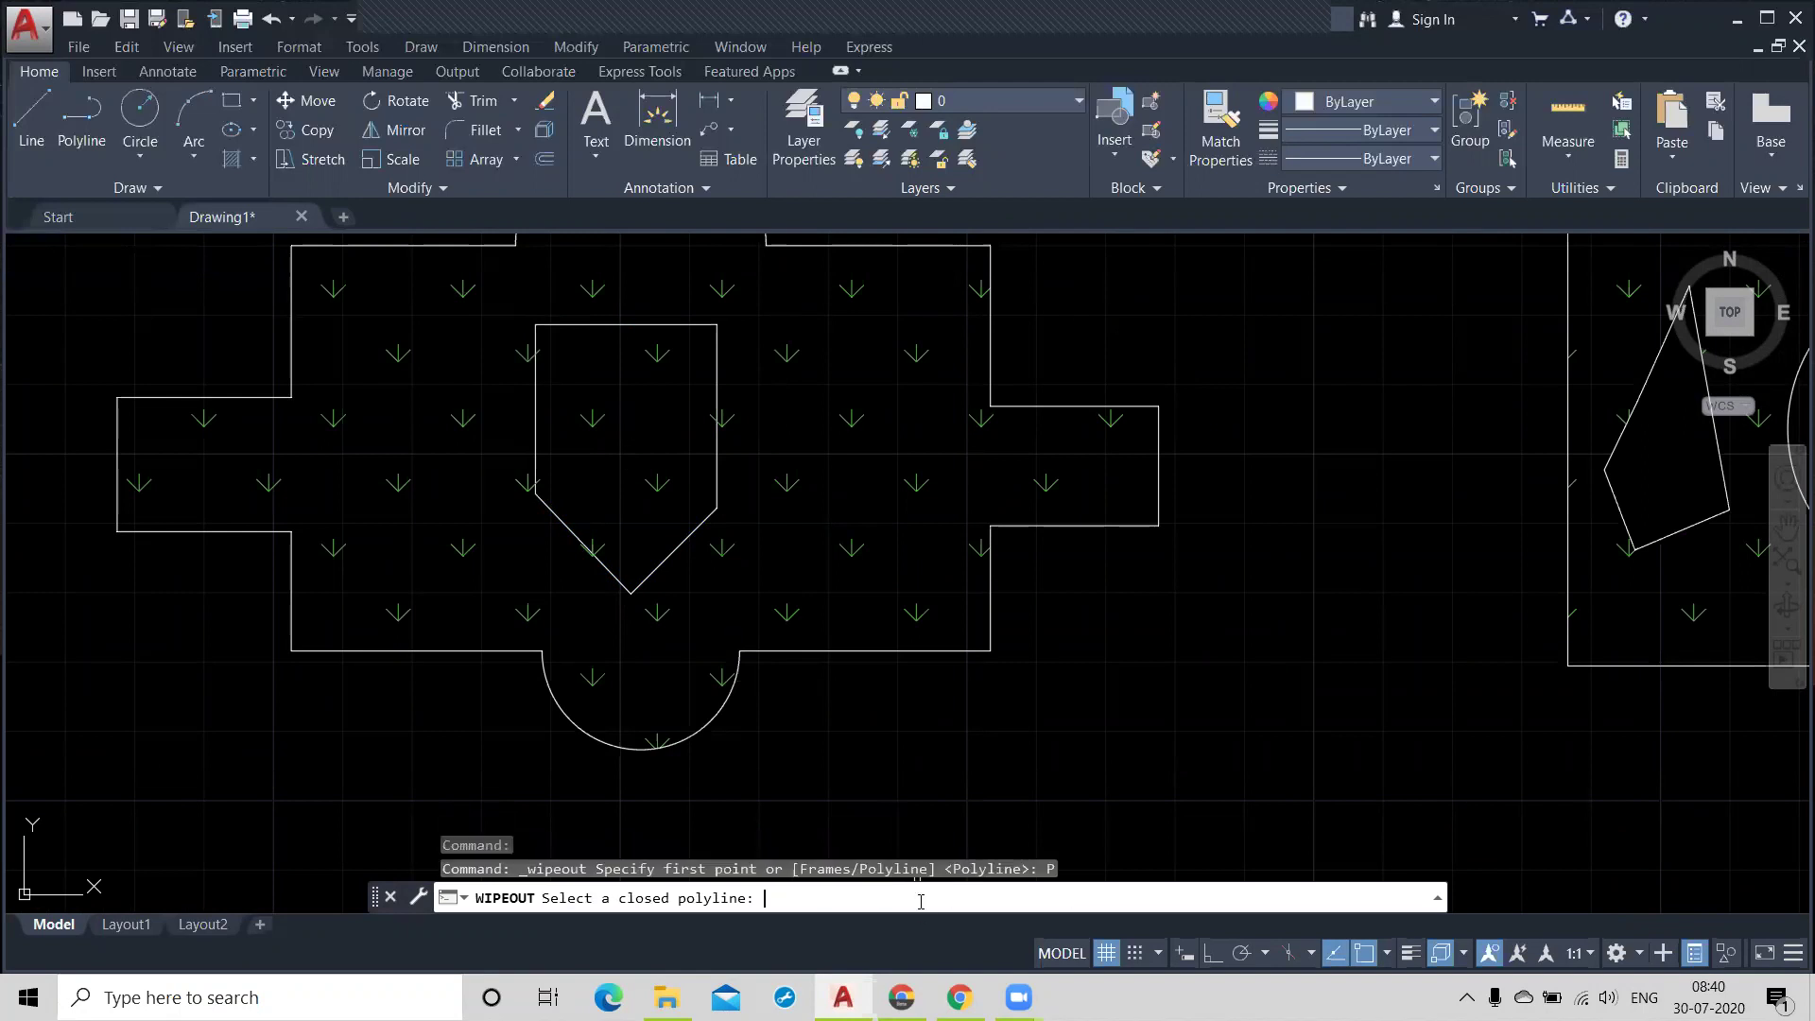
pyautogui.click(570, 324)
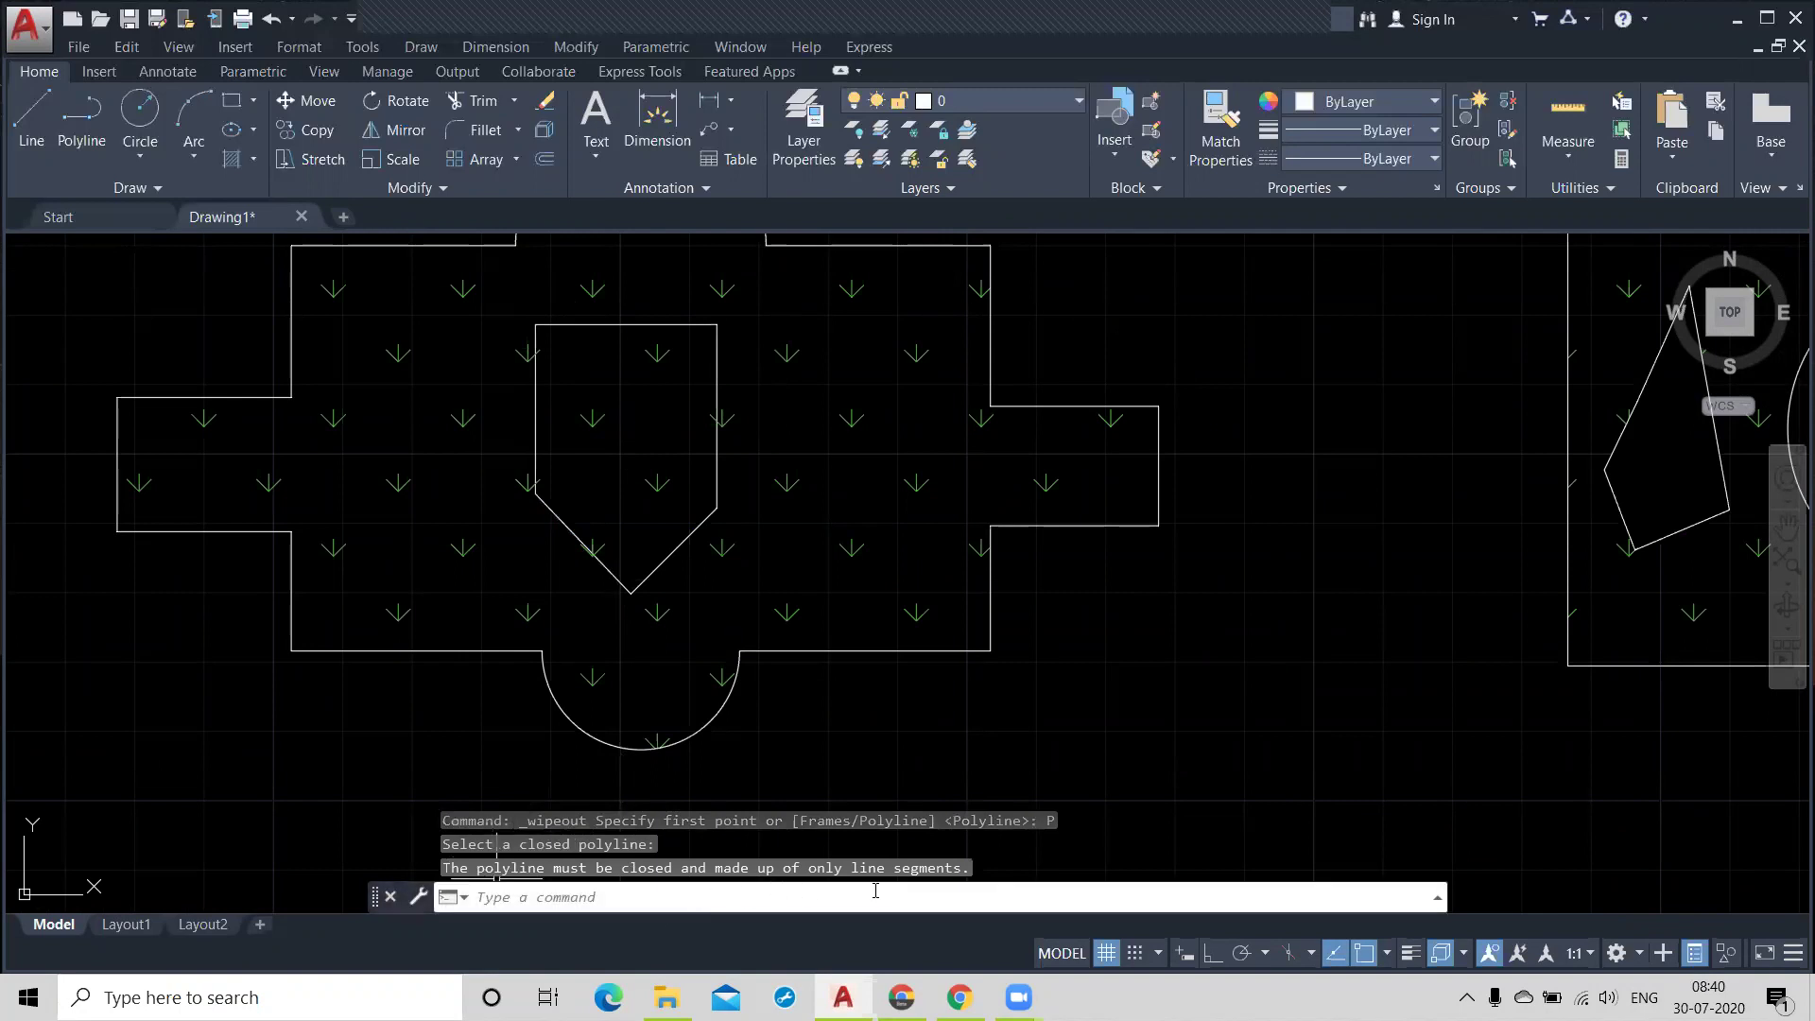
pyautogui.scroll(4, 535, 468)
pyautogui.scroll(-4, 620, 632)
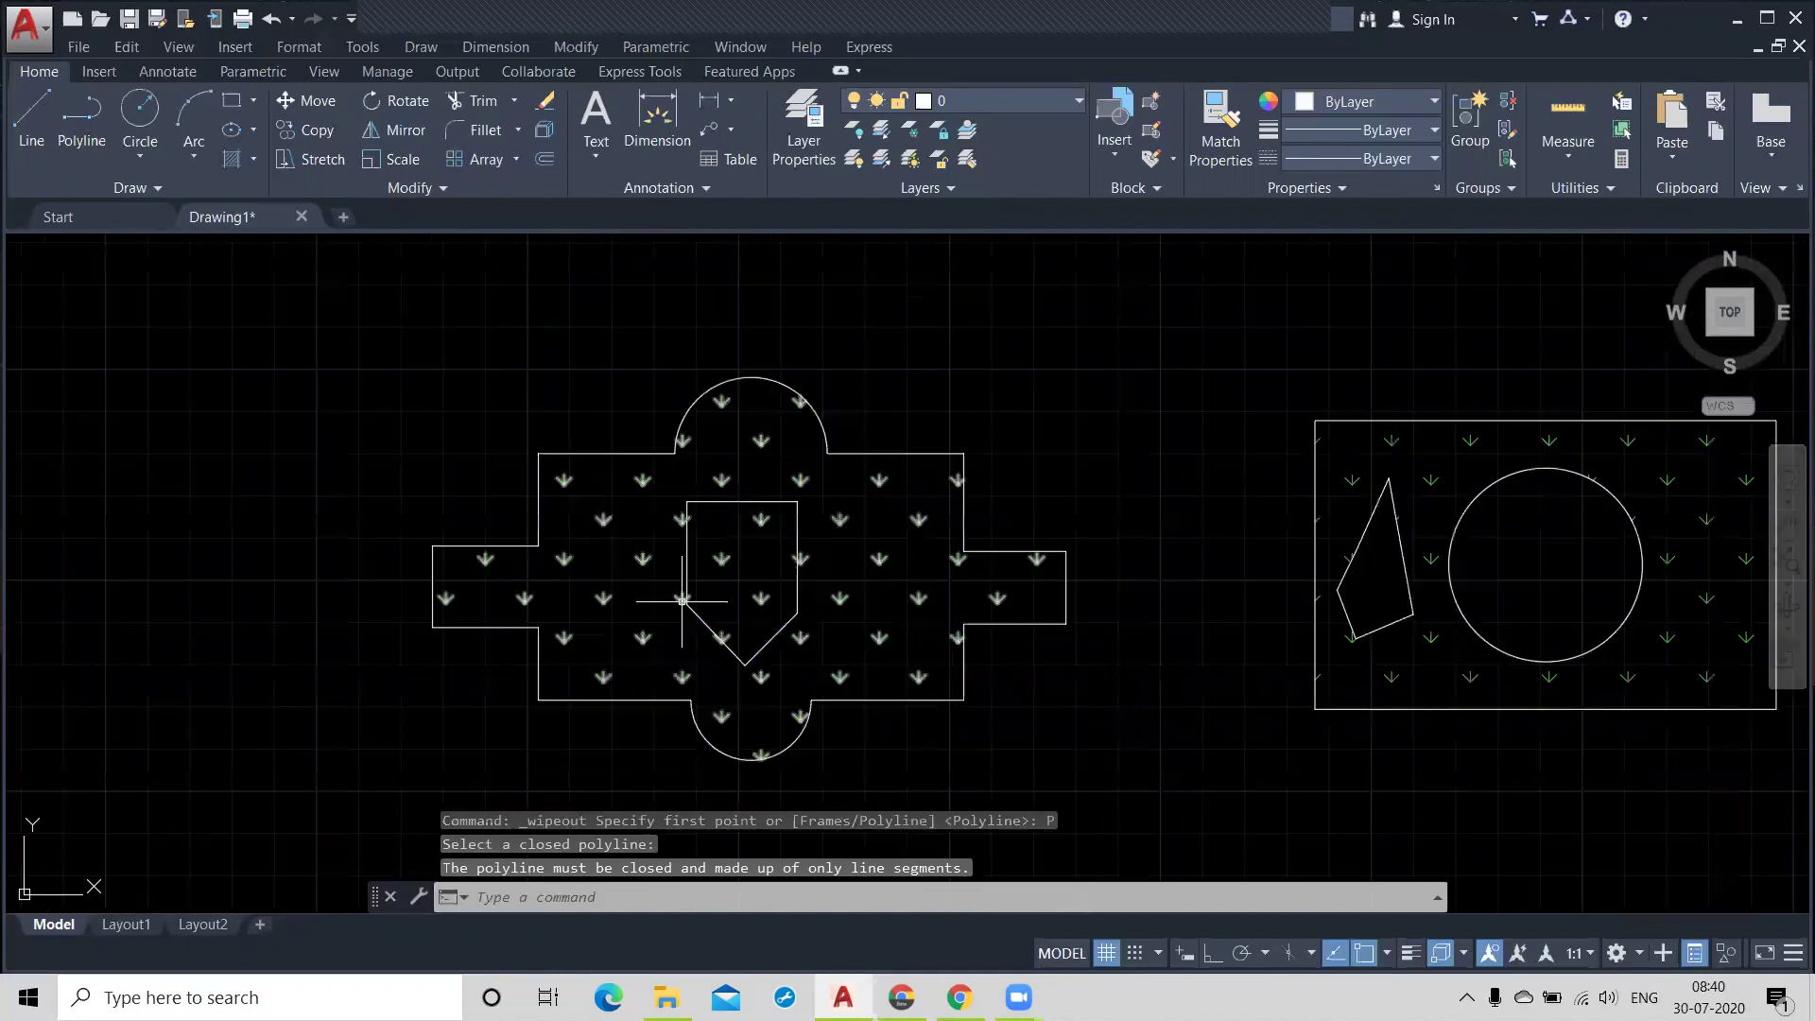
# Step: Check the five-sided polyline's quick properties and erase it from the hatched merged outline
pyautogui.click(682, 600)
pyautogui.scroll(2, 722, 663)
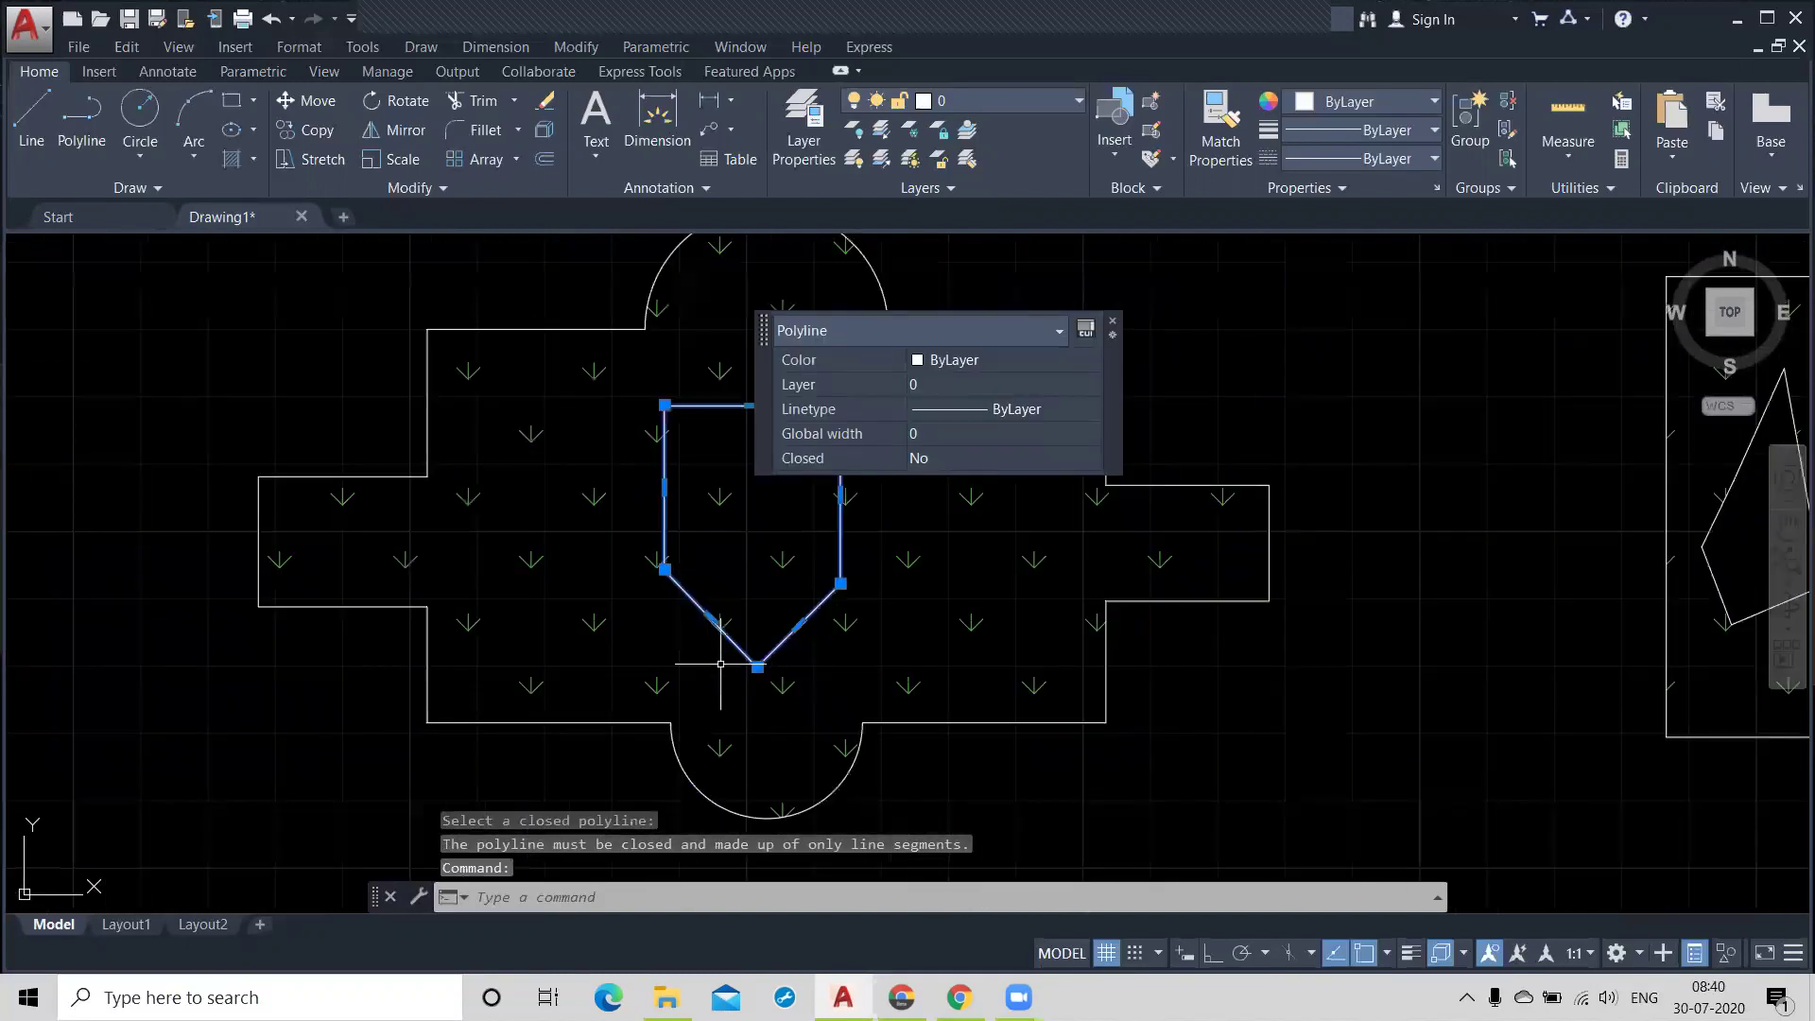
pyautogui.scroll(-2, 720, 664)
pyautogui.moveTo(621, 678); pyautogui.dragTo(699, 595, button='middle')
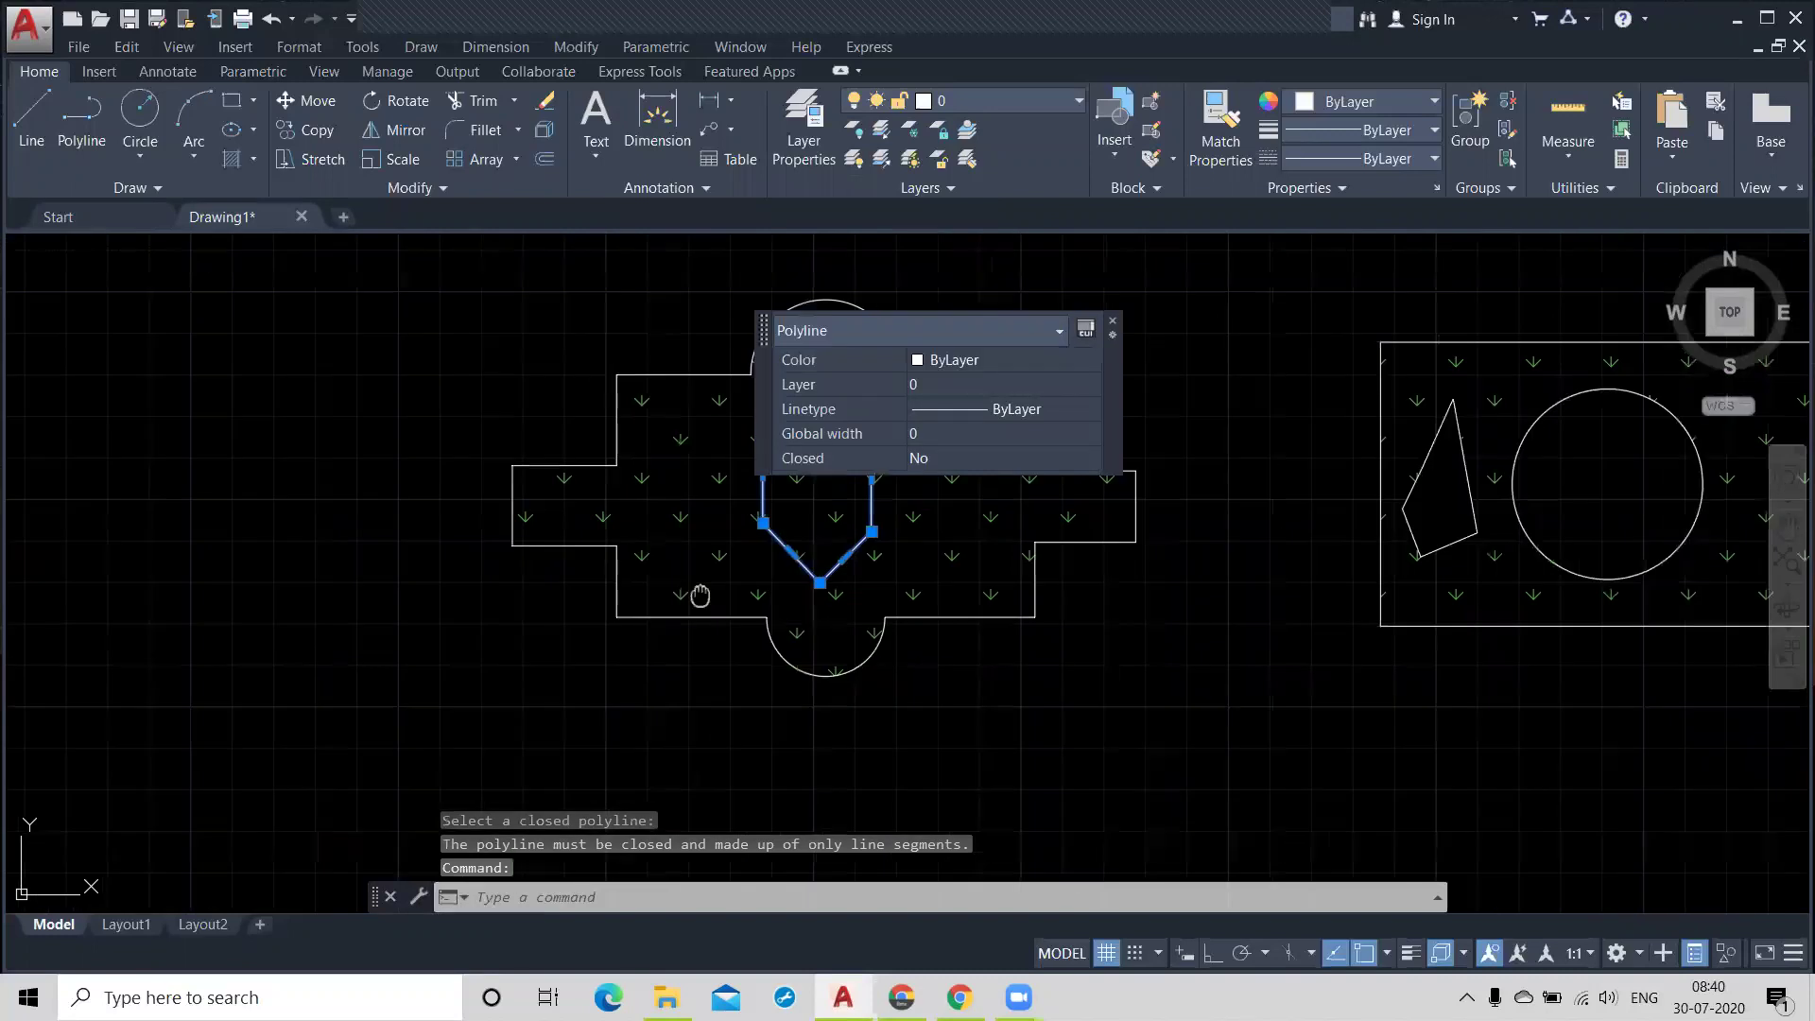
pyautogui.scroll(2, 1229, 307)
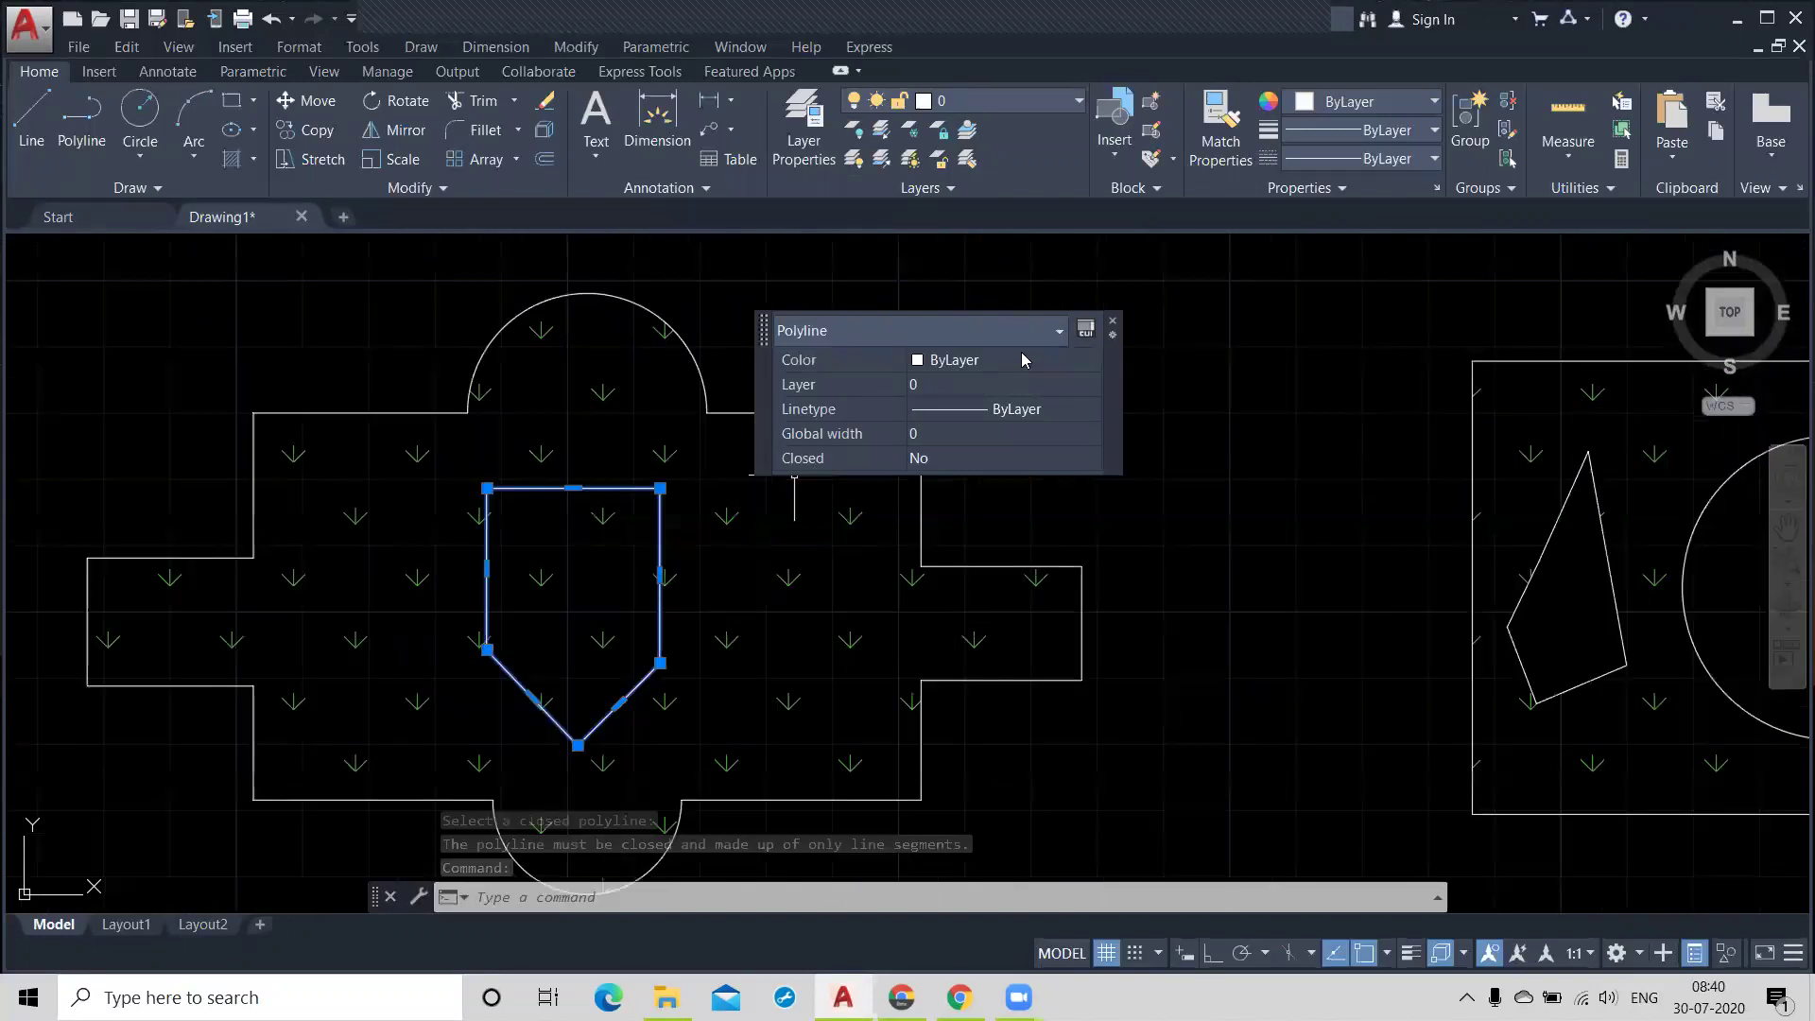
pyautogui.click(1113, 327)
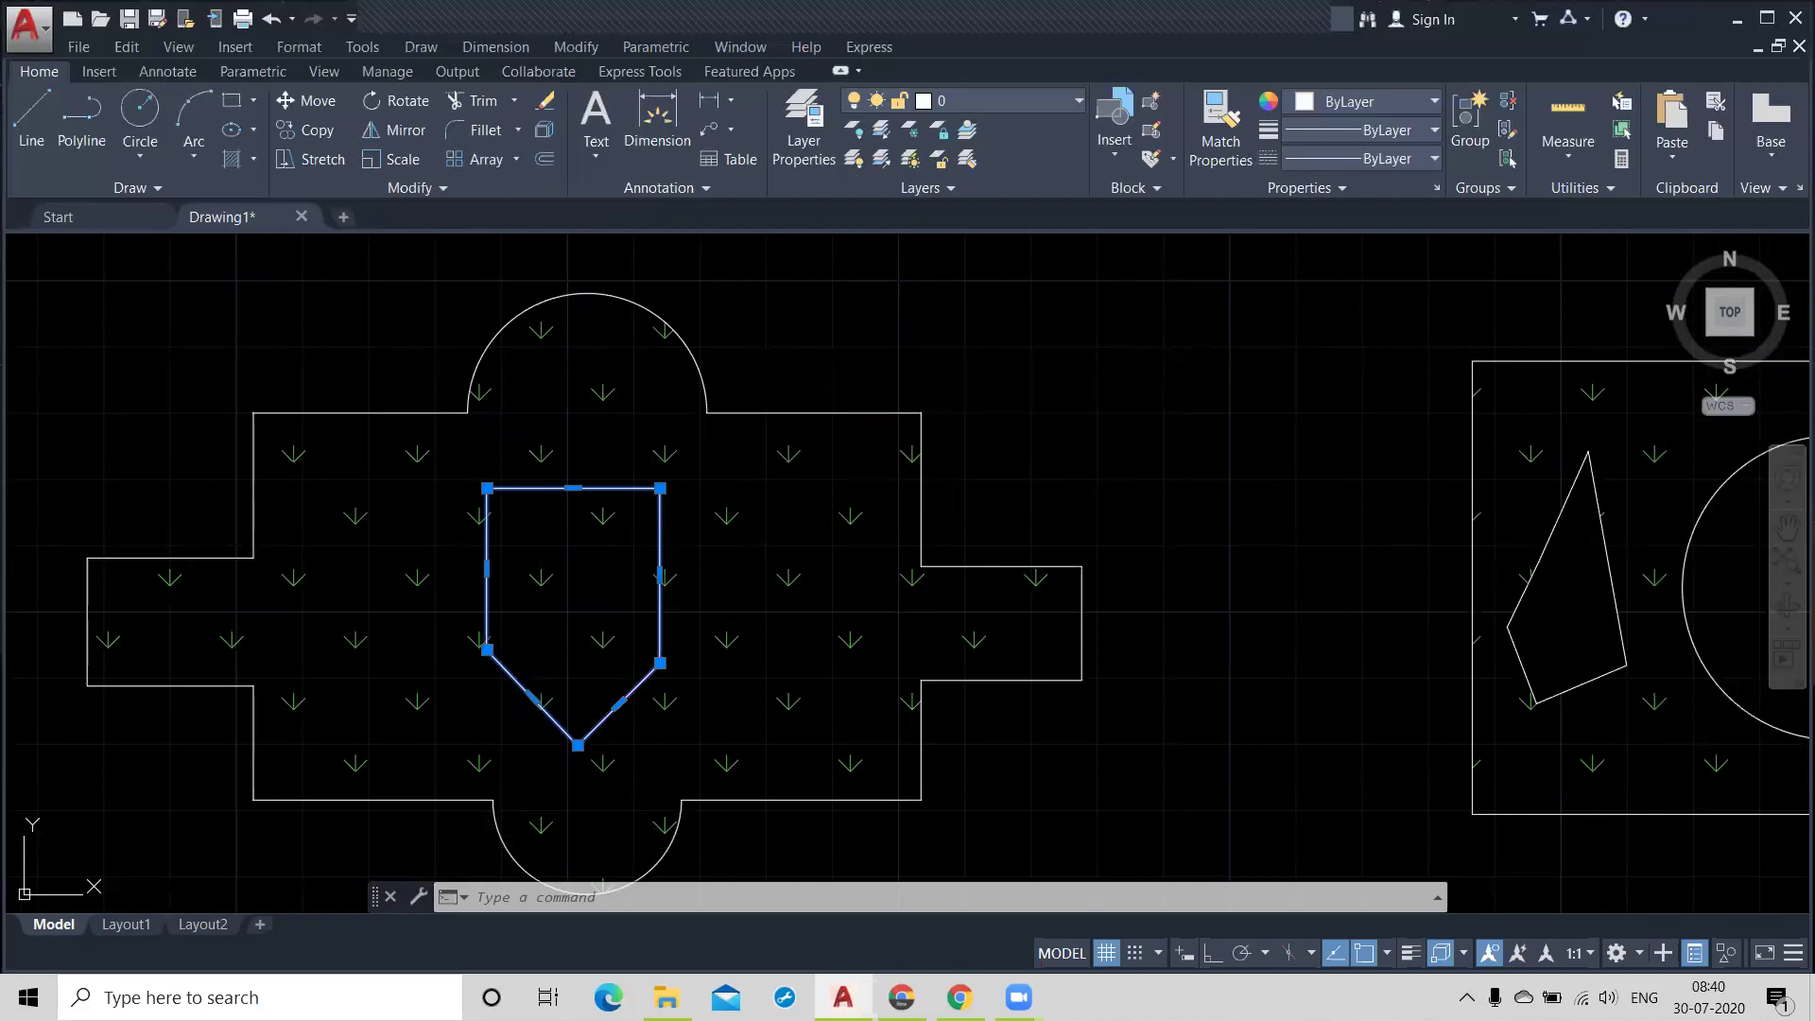
pyautogui.press('Delete')
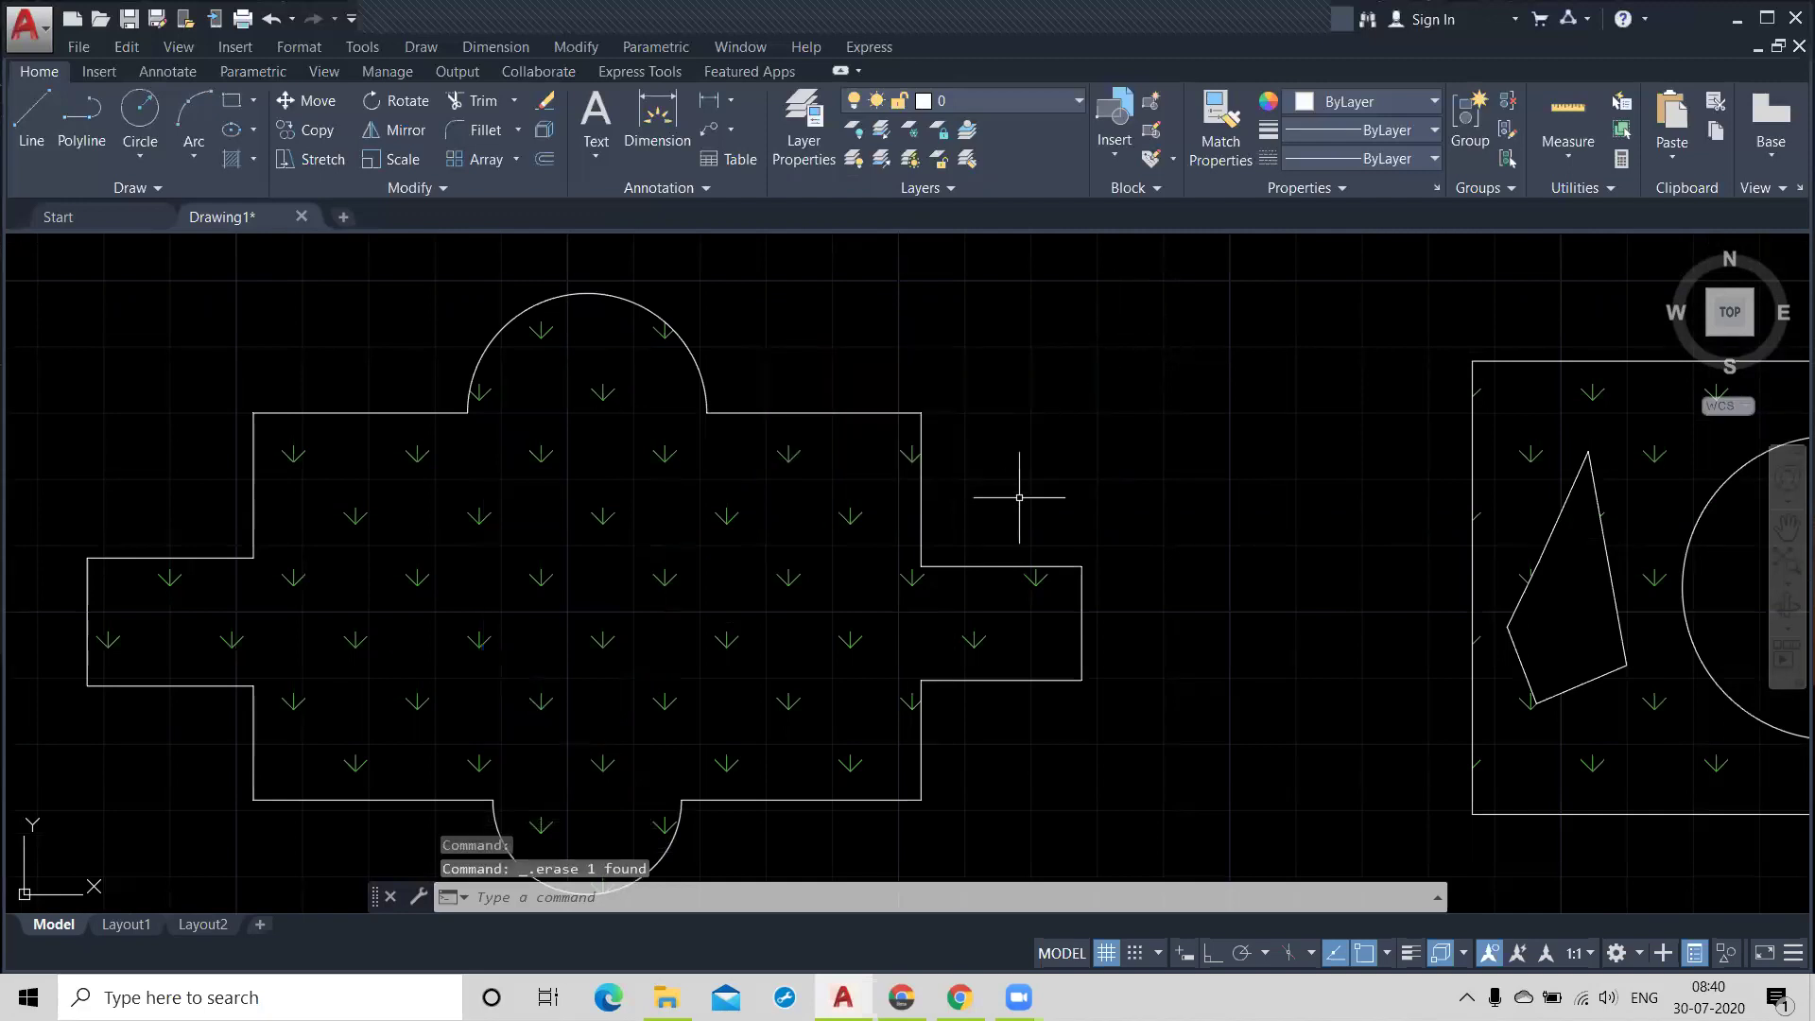
# Step: Draw an irregular five-point wipeout over the GRASS hatch in the middle of the merged outline
pyautogui.click(153, 188)
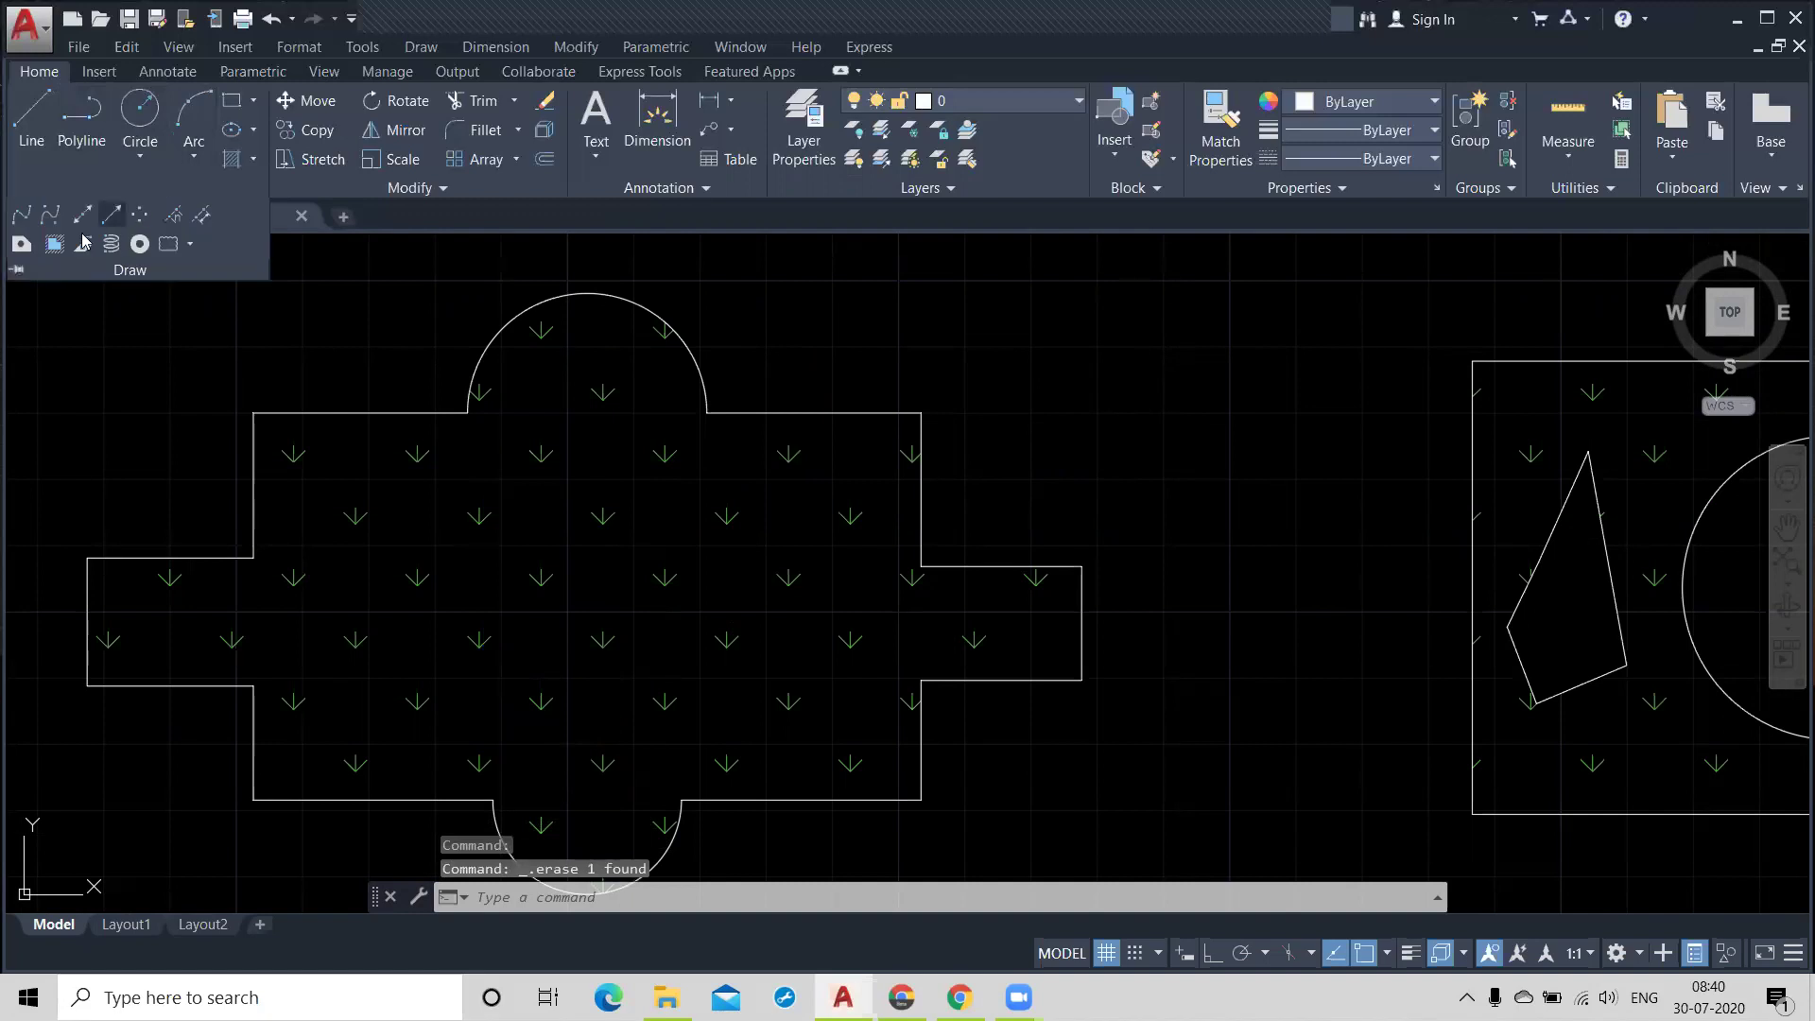
pyautogui.click(55, 244)
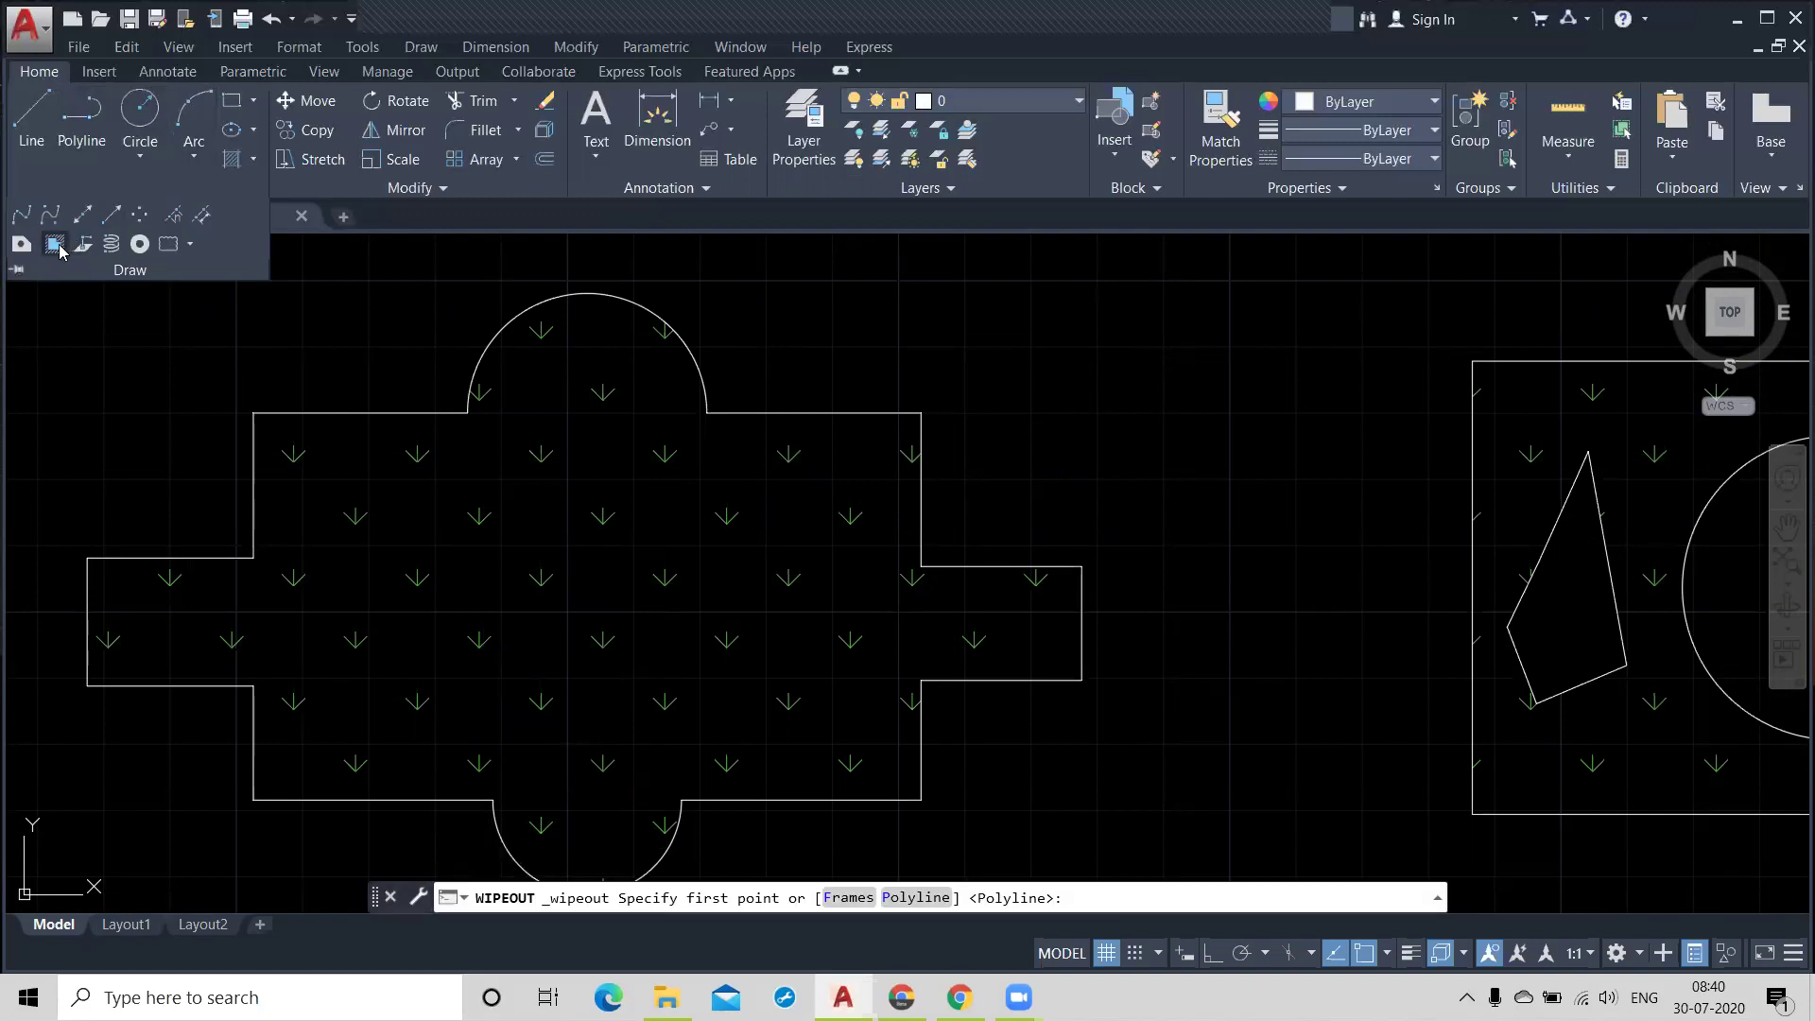
pyautogui.click(398, 680)
pyautogui.click(425, 519)
pyautogui.click(560, 486)
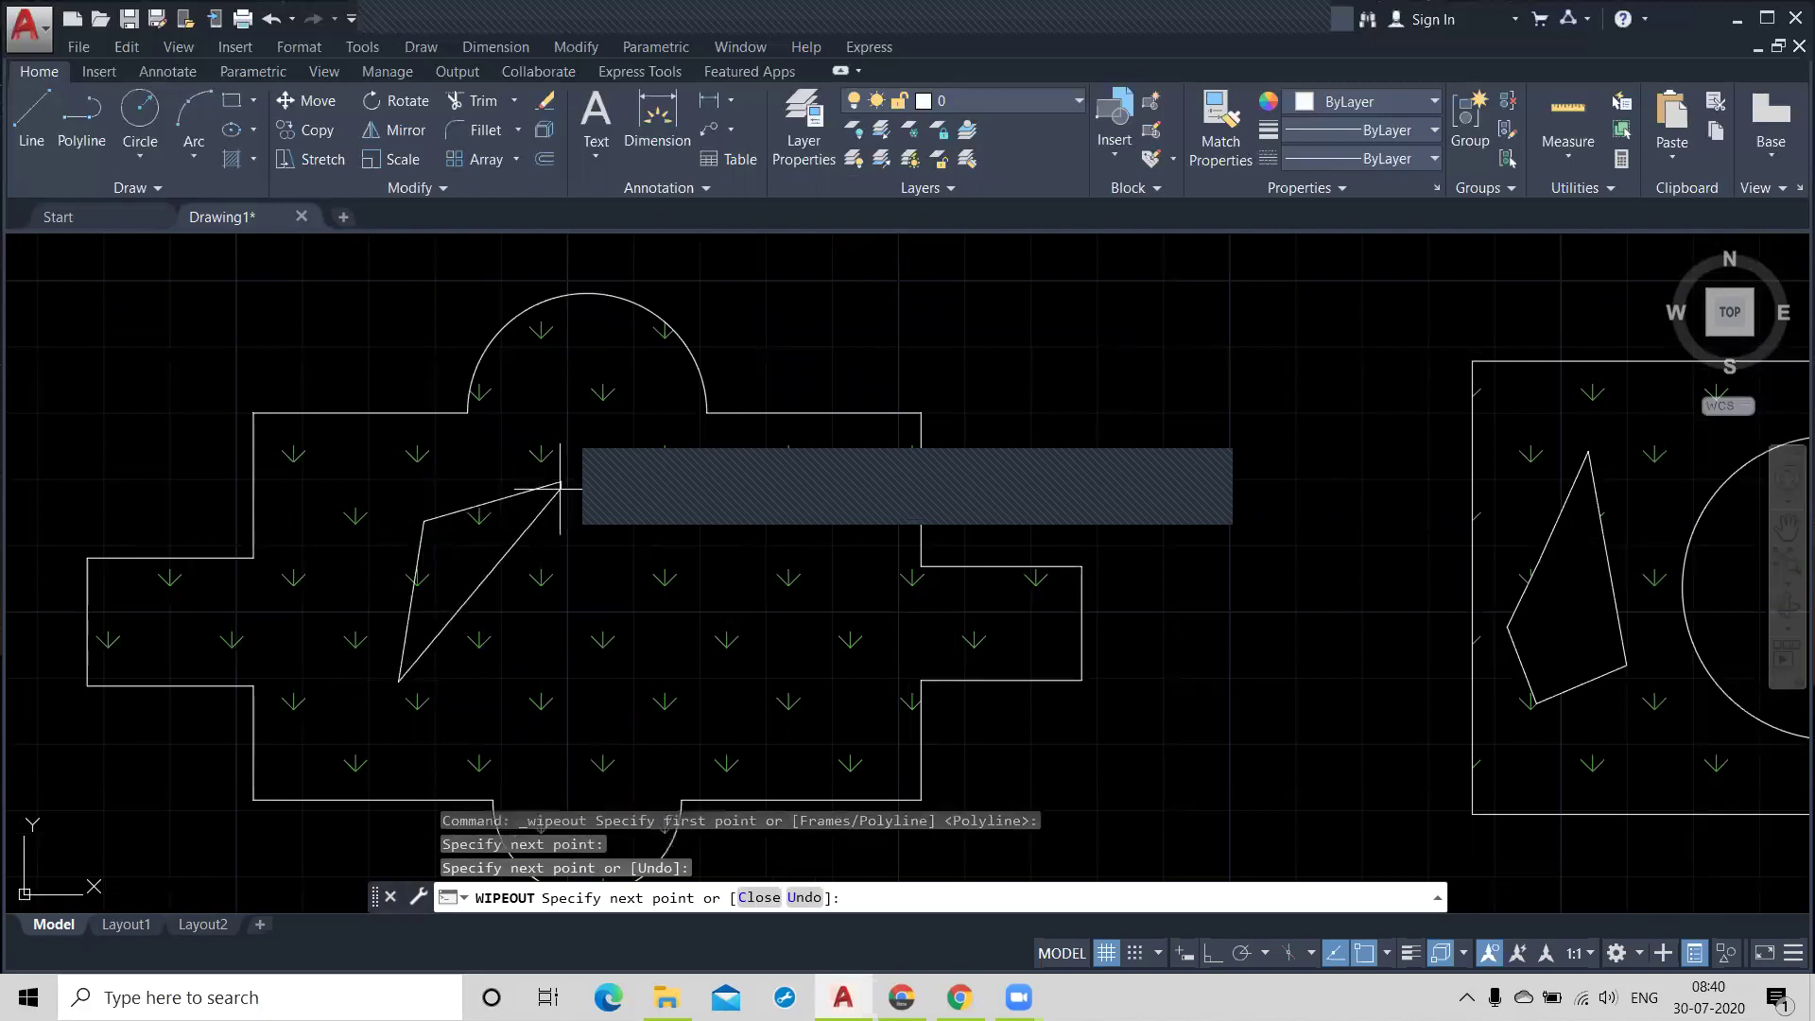
pyautogui.click(769, 620)
pyautogui.click(536, 726)
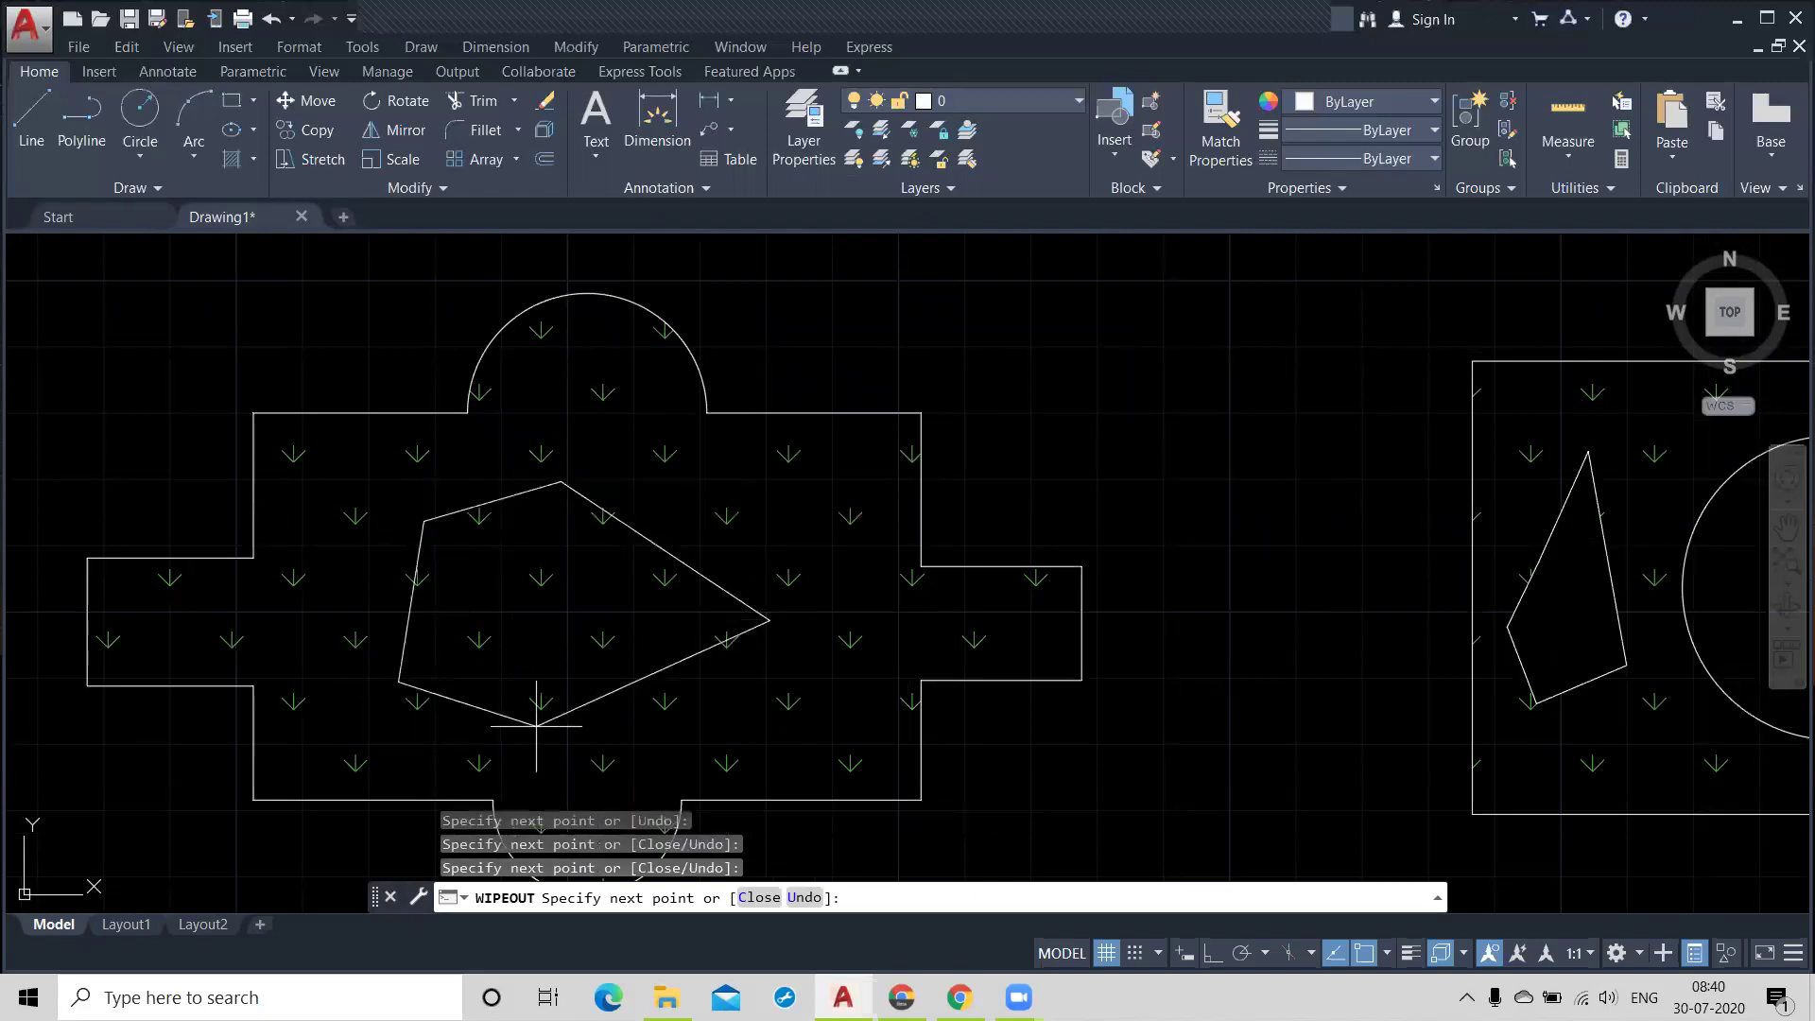
pyautogui.press('Return')
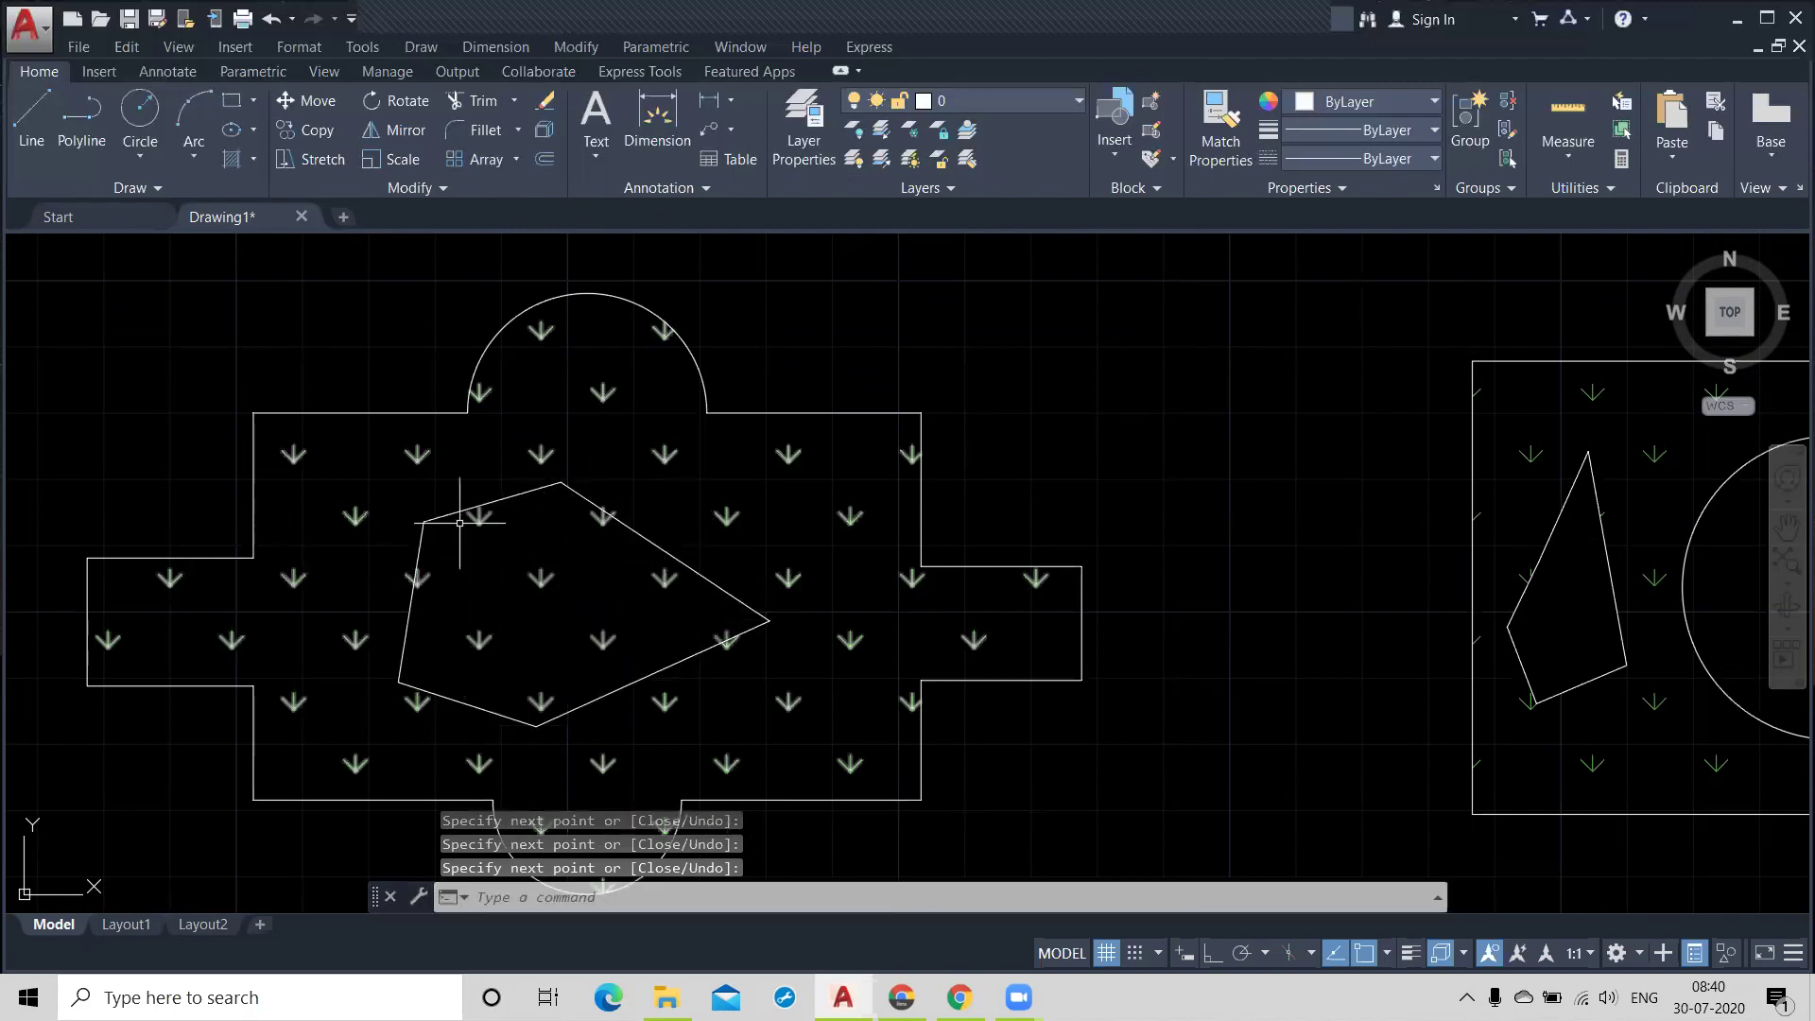
# Step: Inspect the five-point wipeout inside the merged outline and erase it
pyautogui.moveTo(1228, 714); pyautogui.dragTo(1213, 627, button='middle')
pyautogui.scroll(3, 1211, 539)
pyautogui.scroll(-5, 1209, 543)
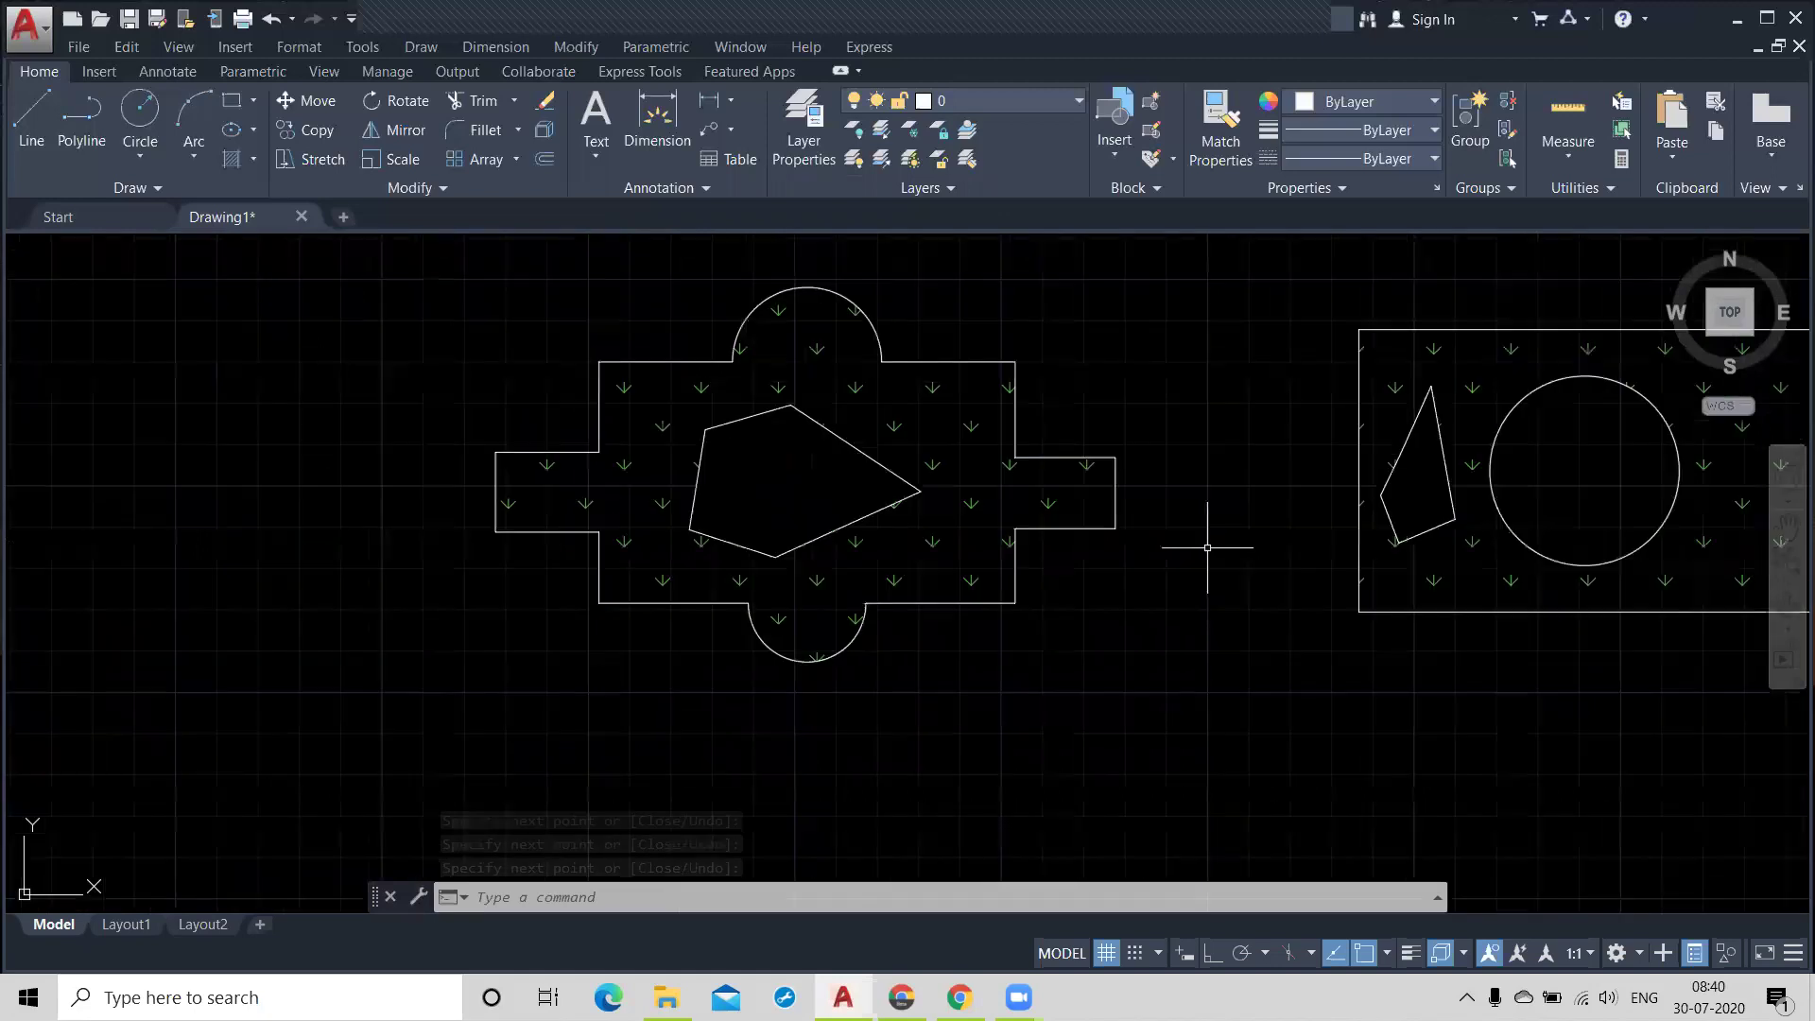
pyautogui.click(856, 447)
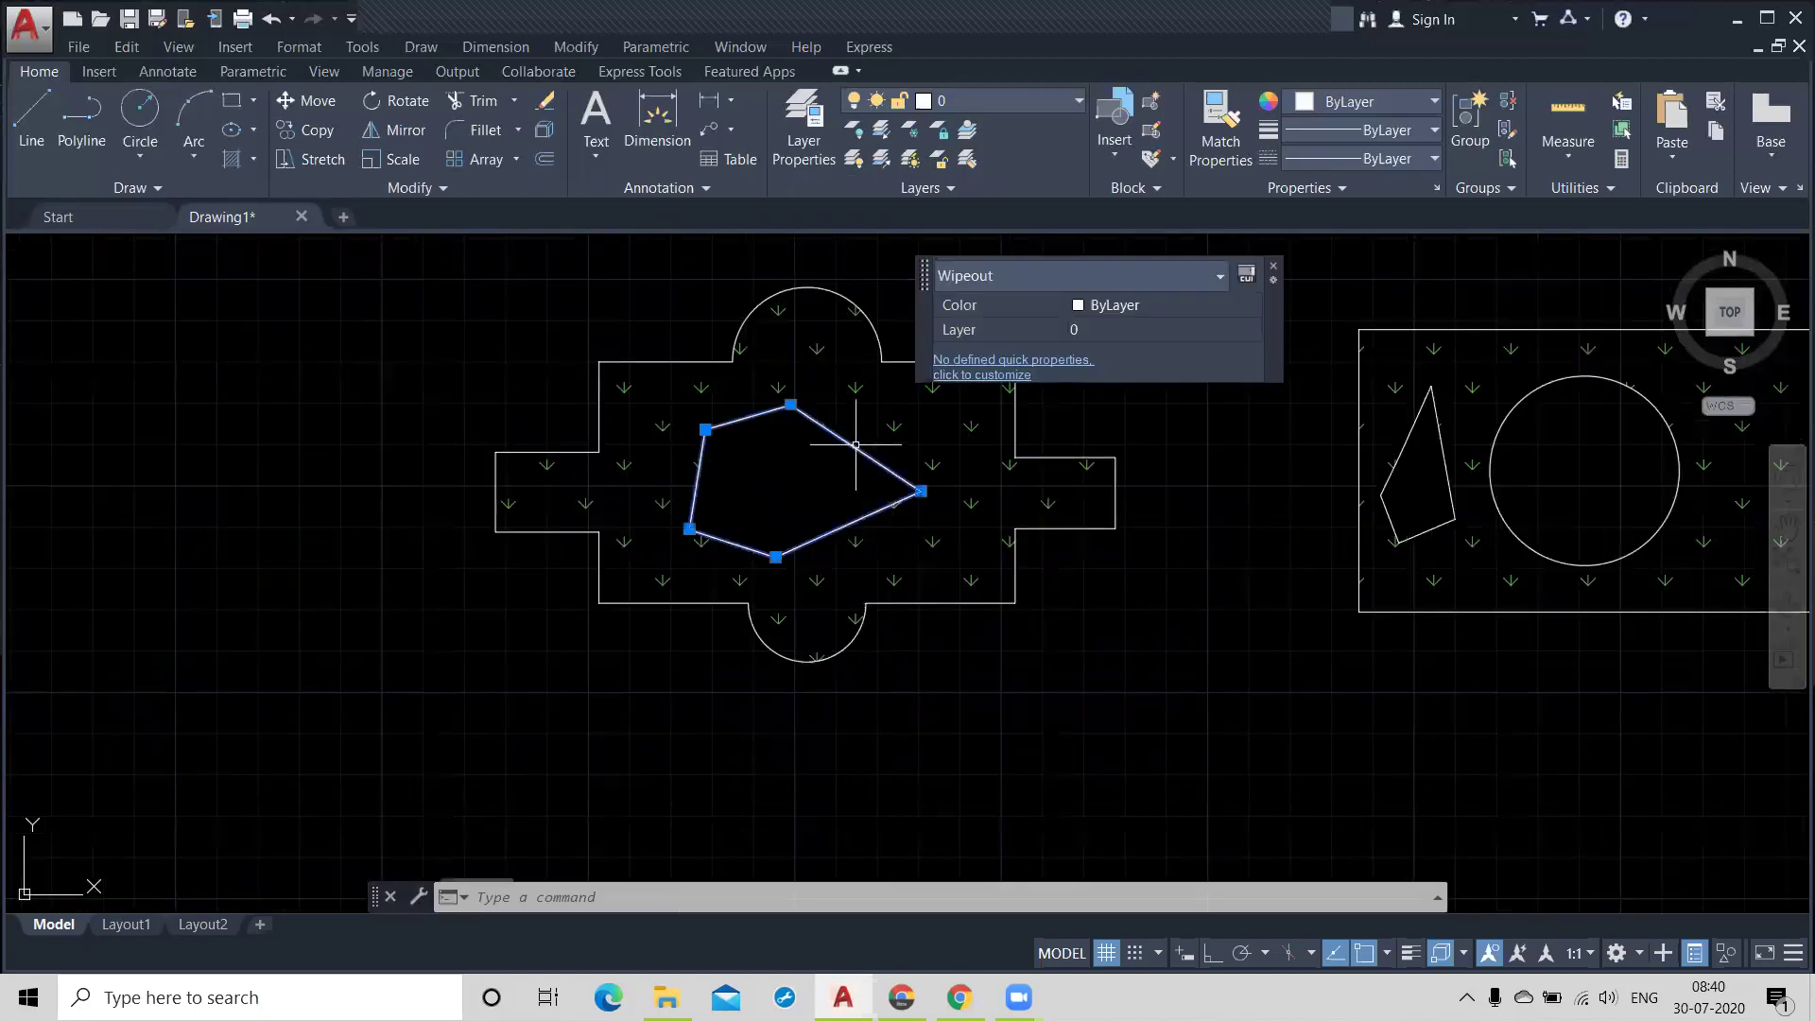
pyautogui.press('Delete')
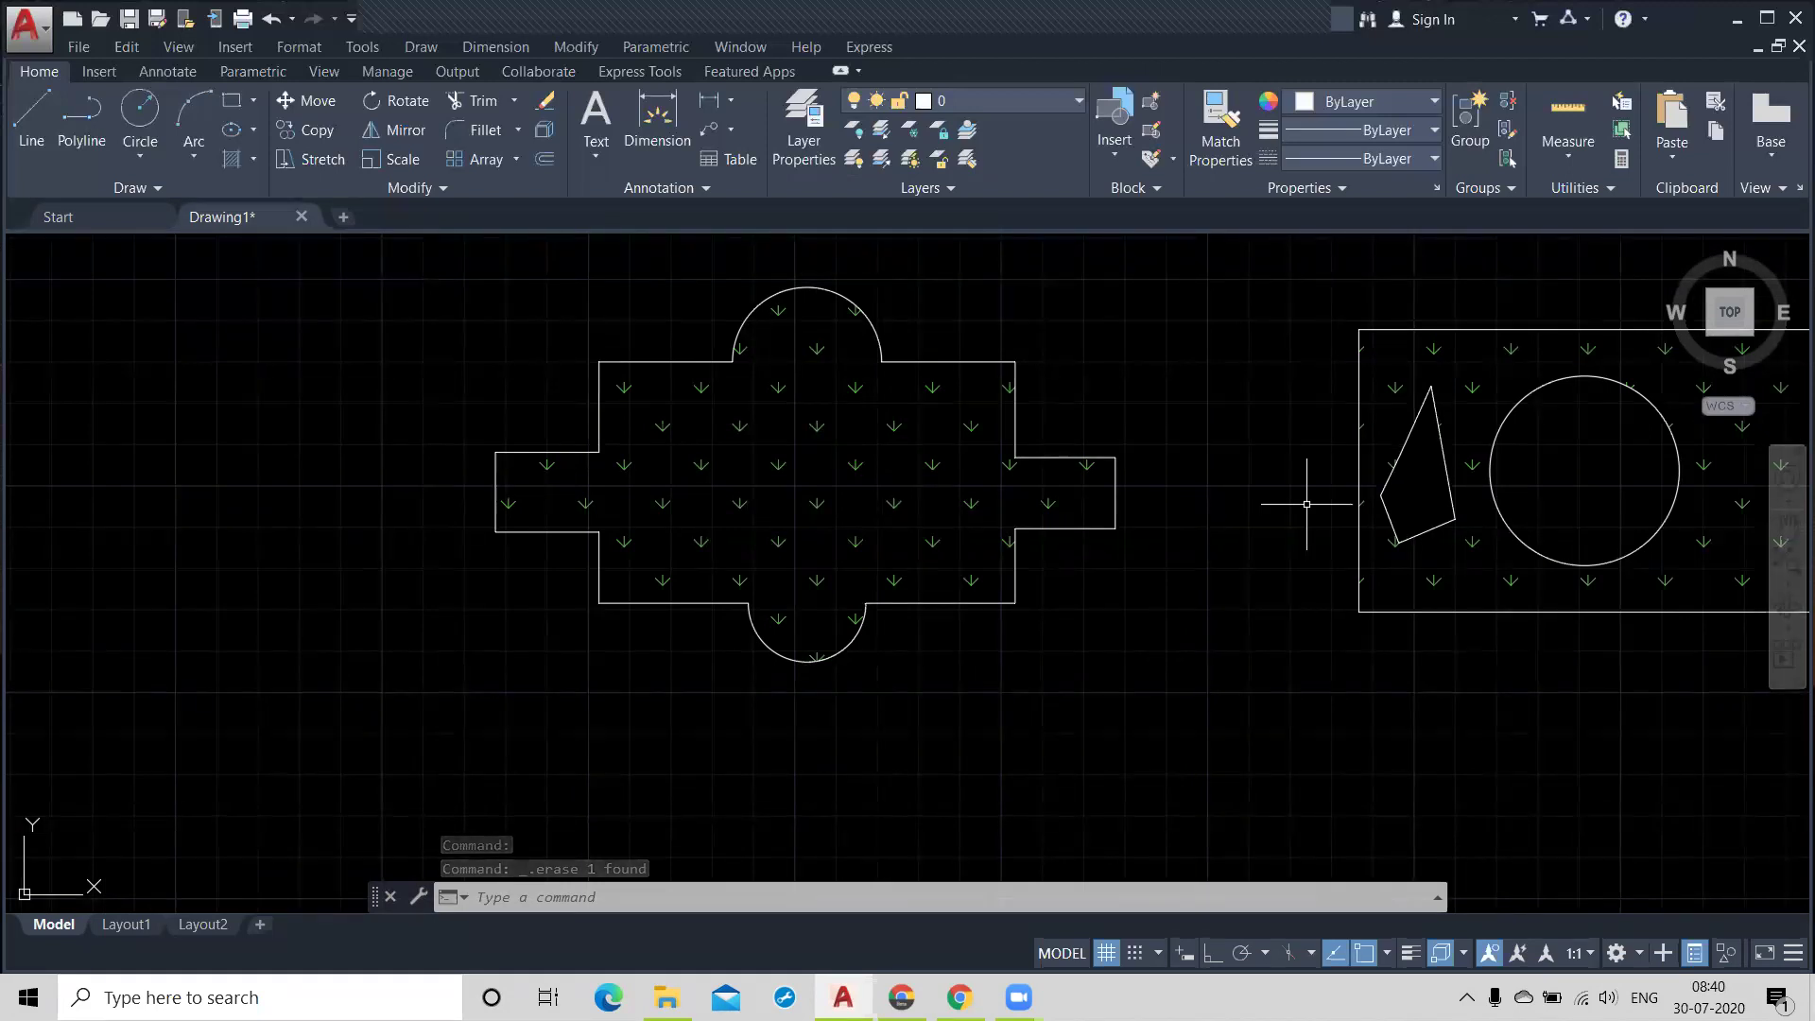
# Step: Start the Gradient command for the merged outline and browse the available gradient patterns
pyautogui.click(146, 190)
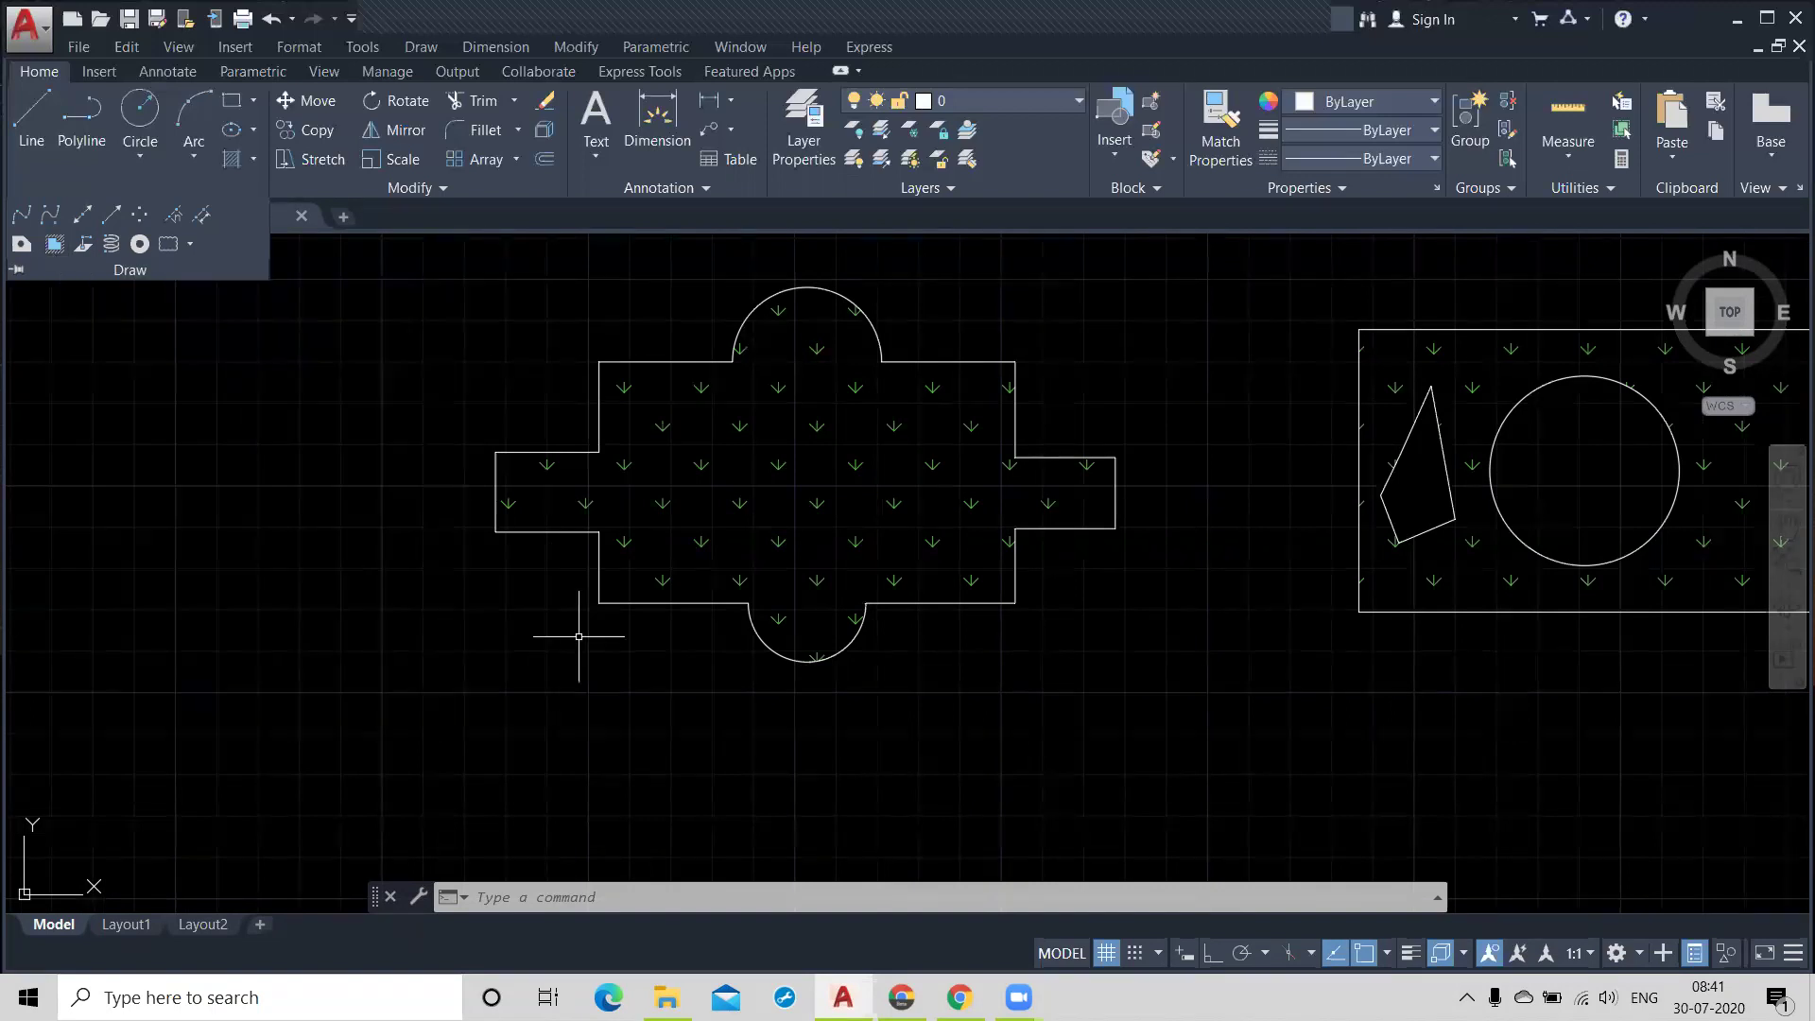
pyautogui.moveTo(547, 644); pyautogui.dragTo(490, 663, button='middle')
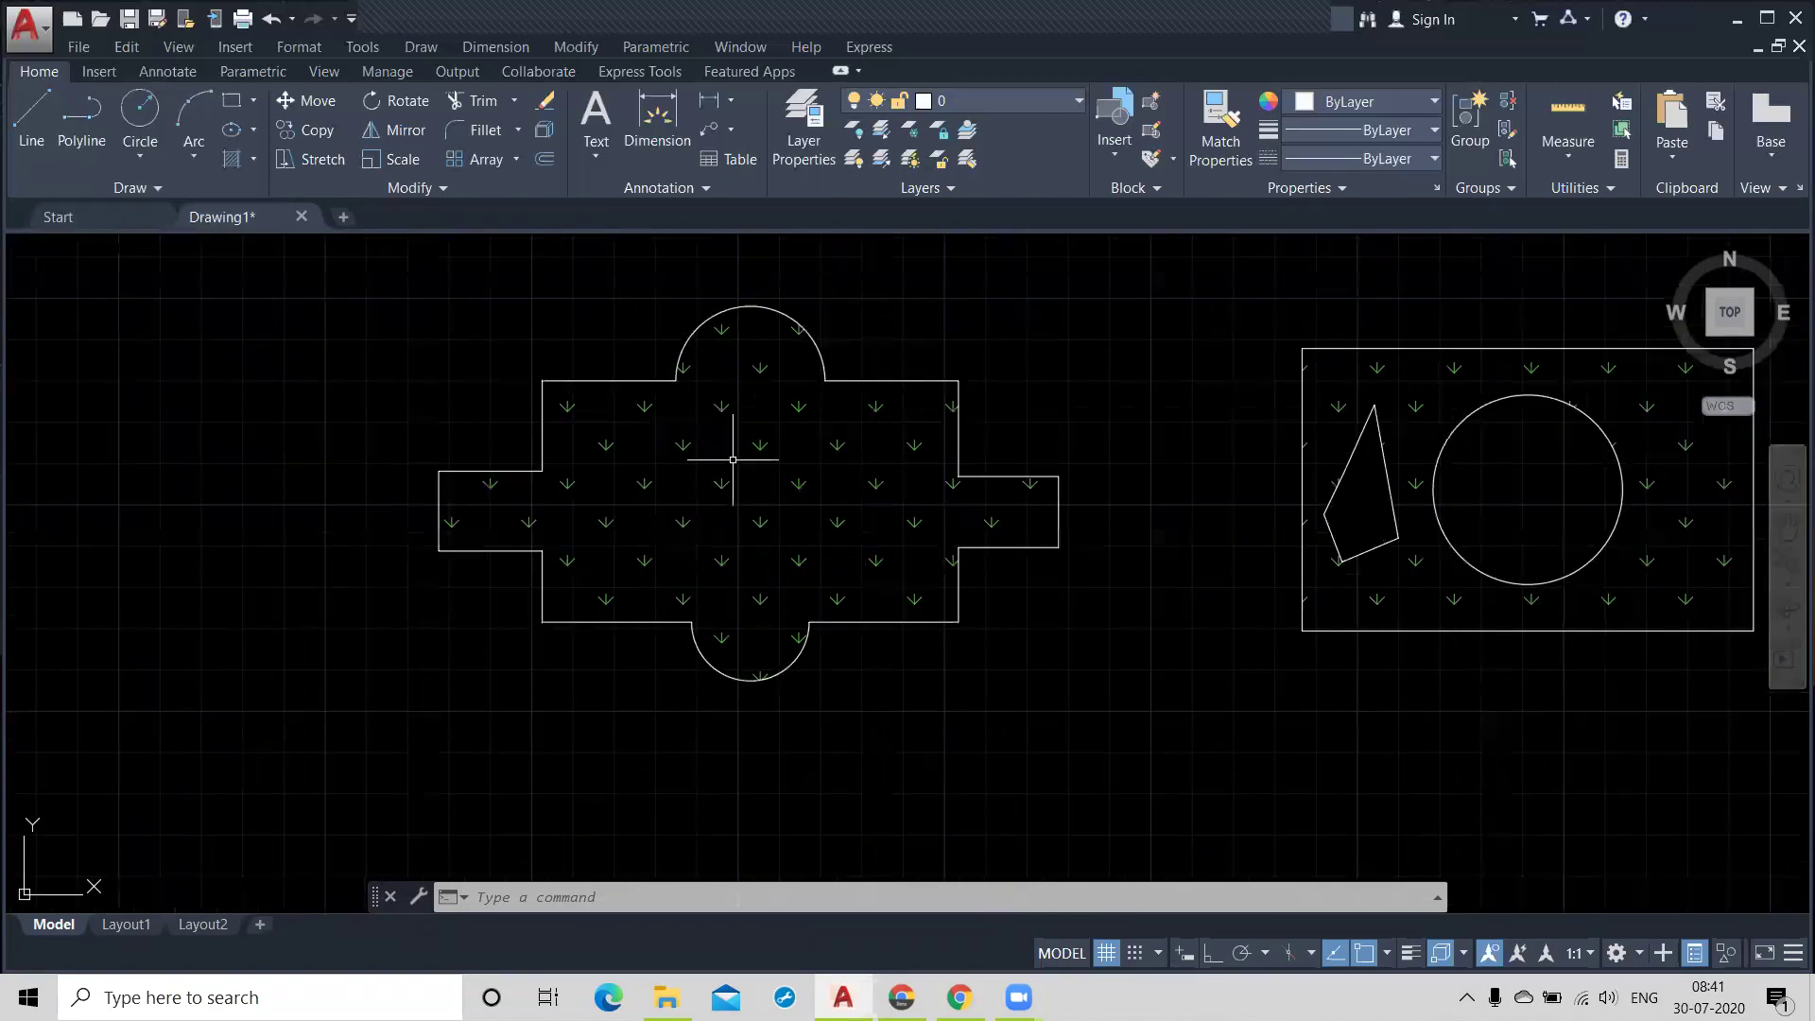
pyautogui.click(254, 160)
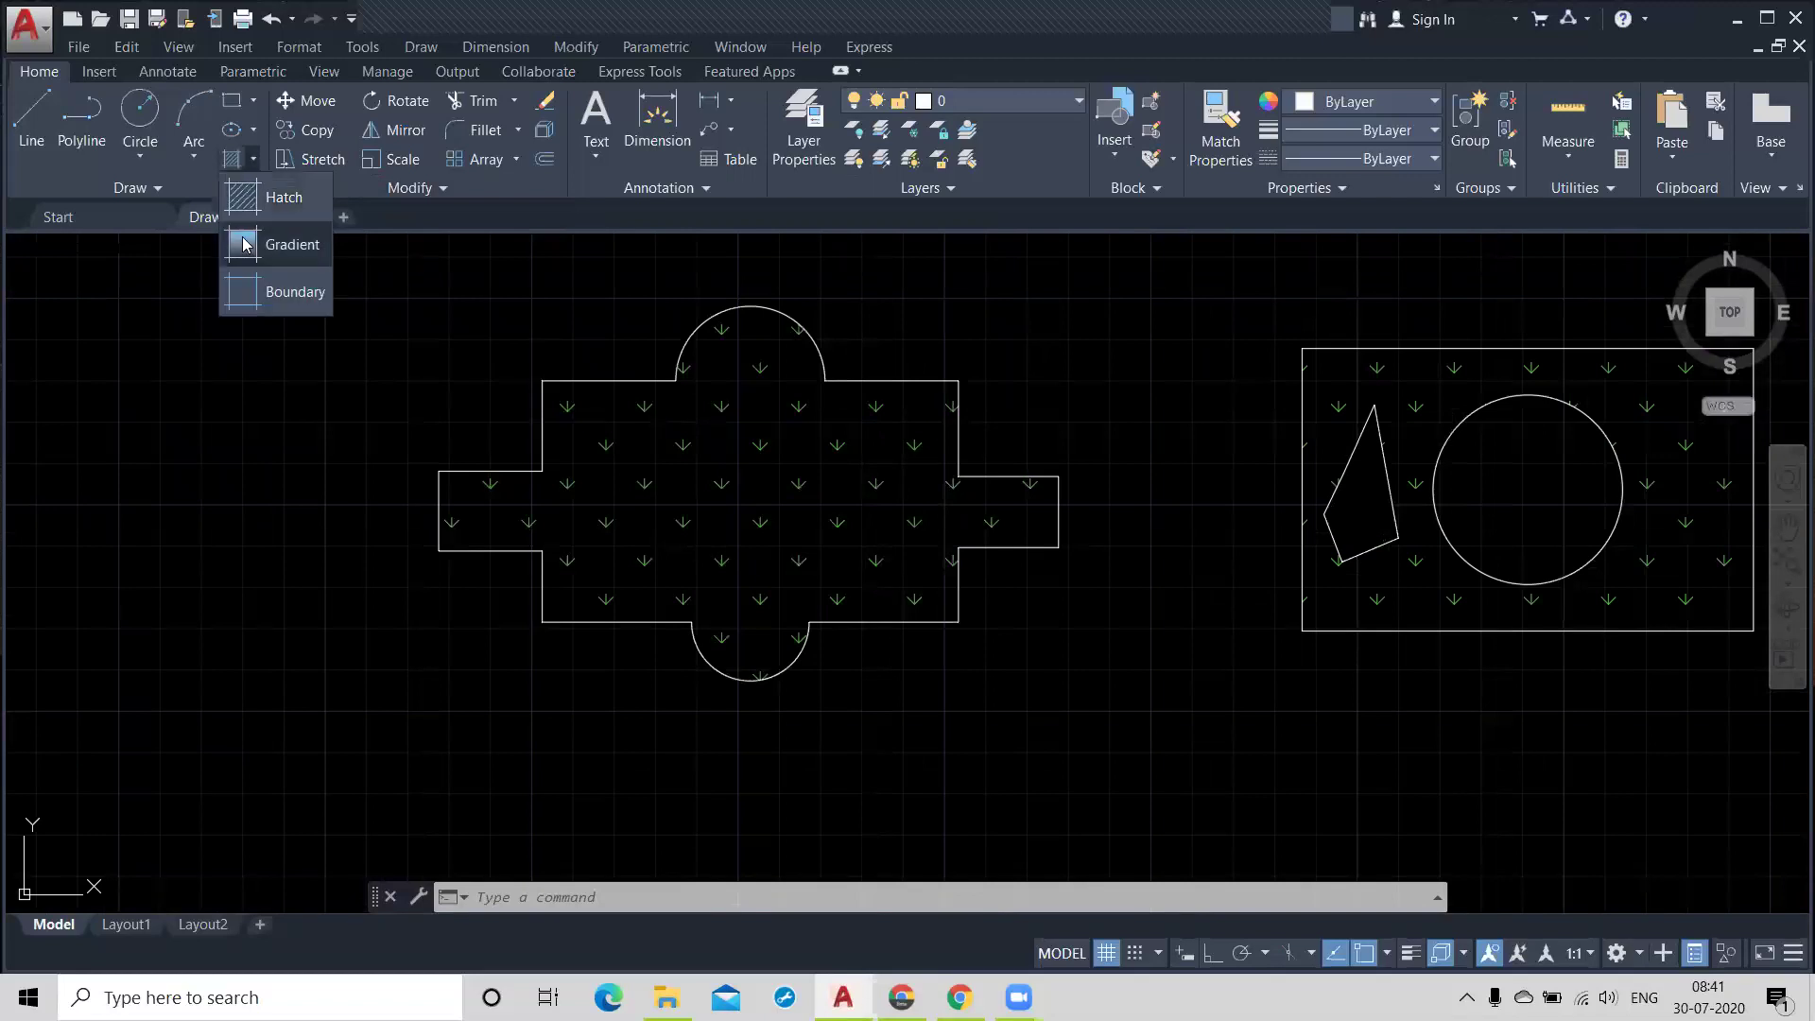
pyautogui.click(244, 247)
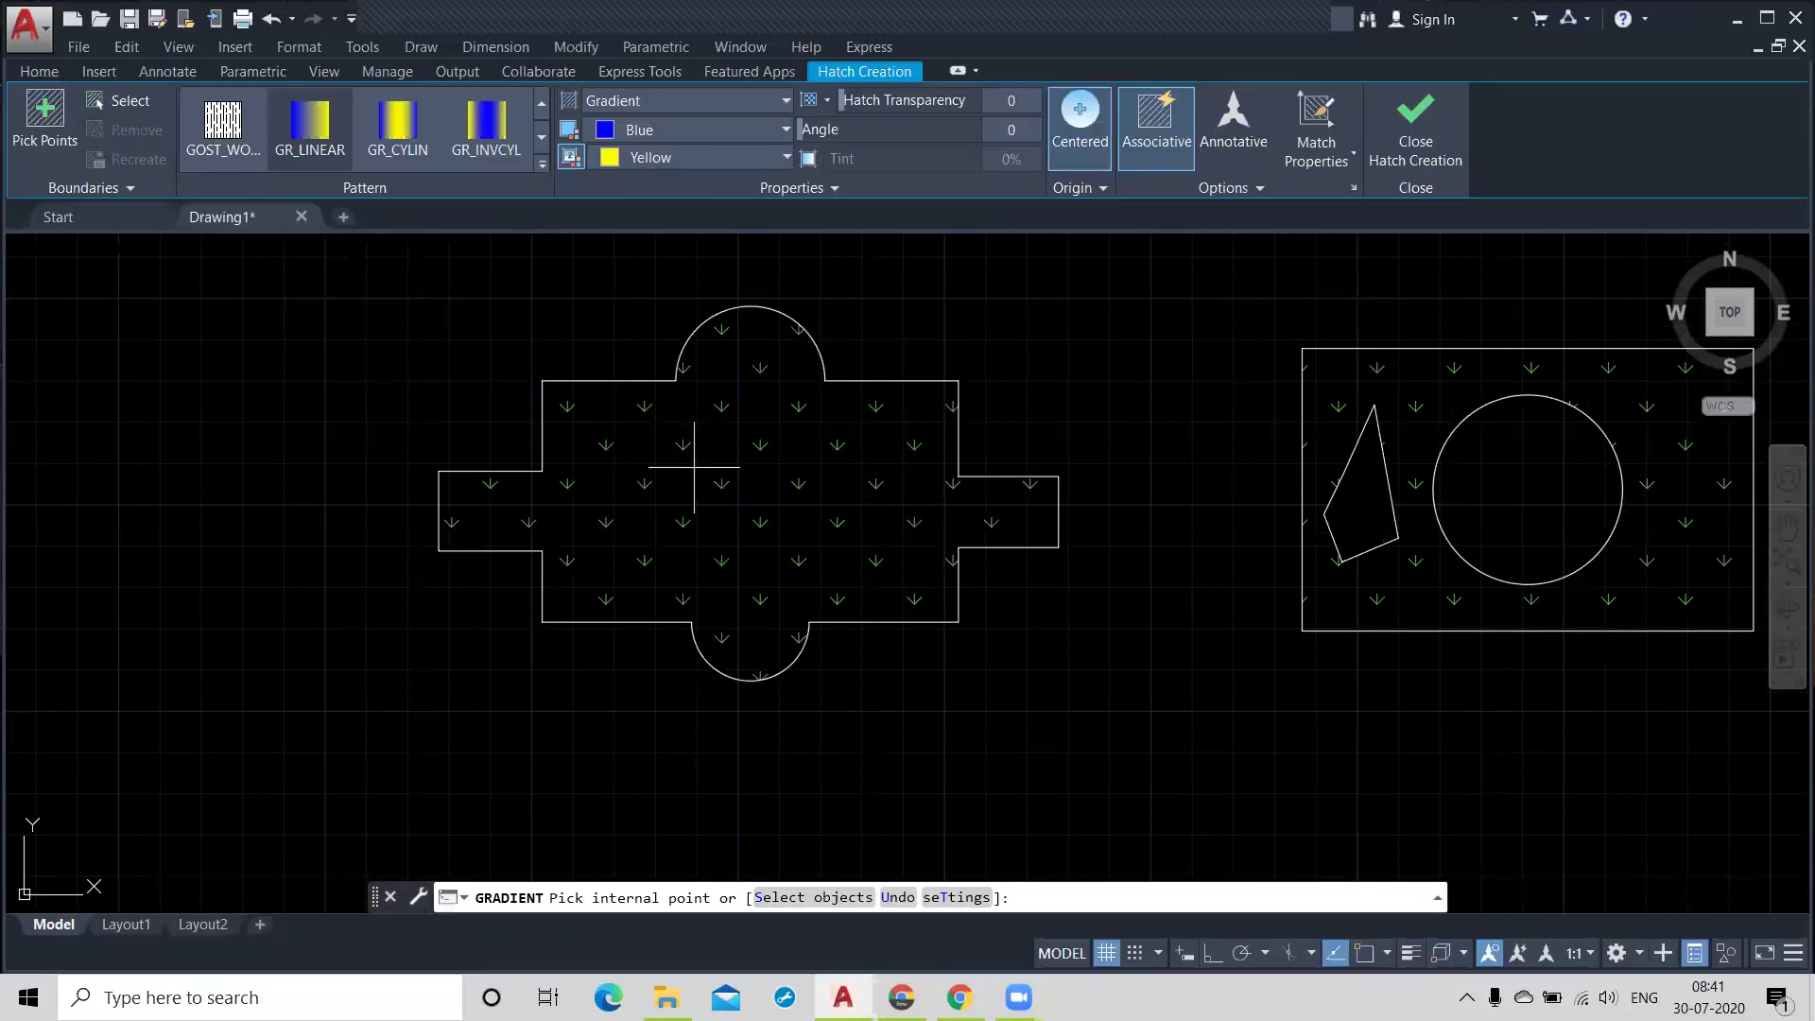
pyautogui.click(717, 487)
pyautogui.click(544, 165)
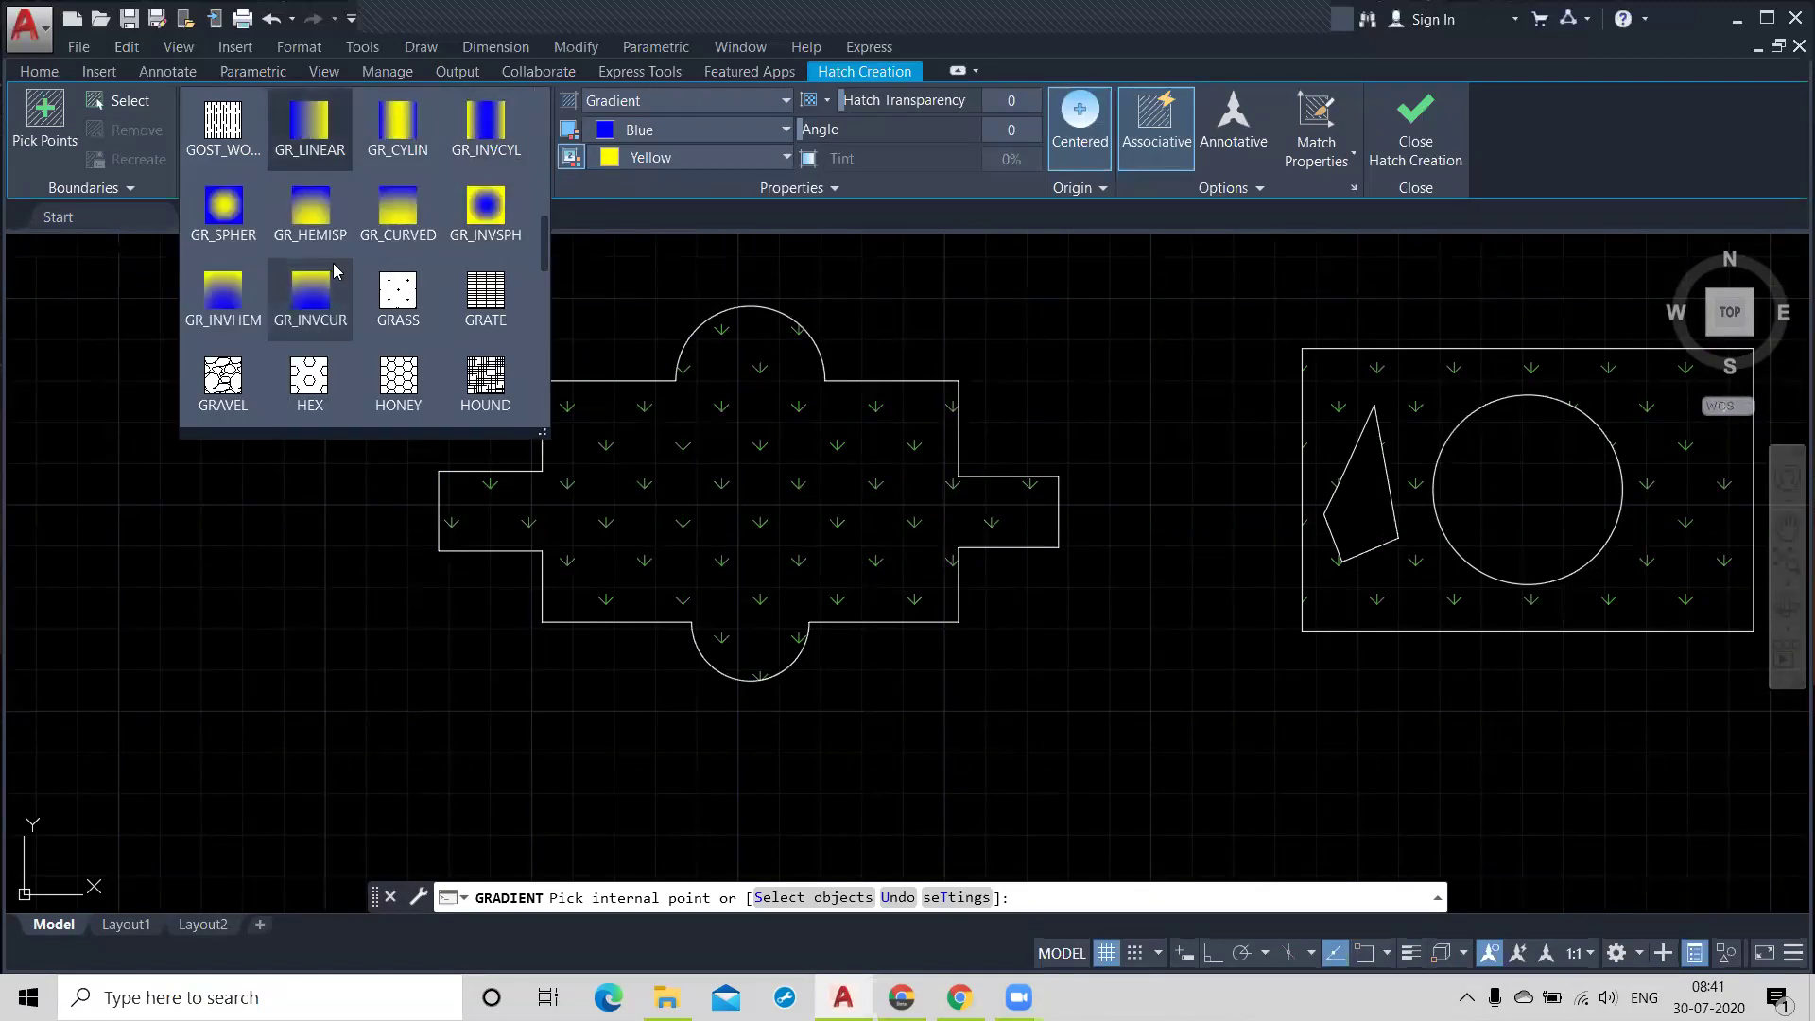
pyautogui.scroll(1, 312, 255)
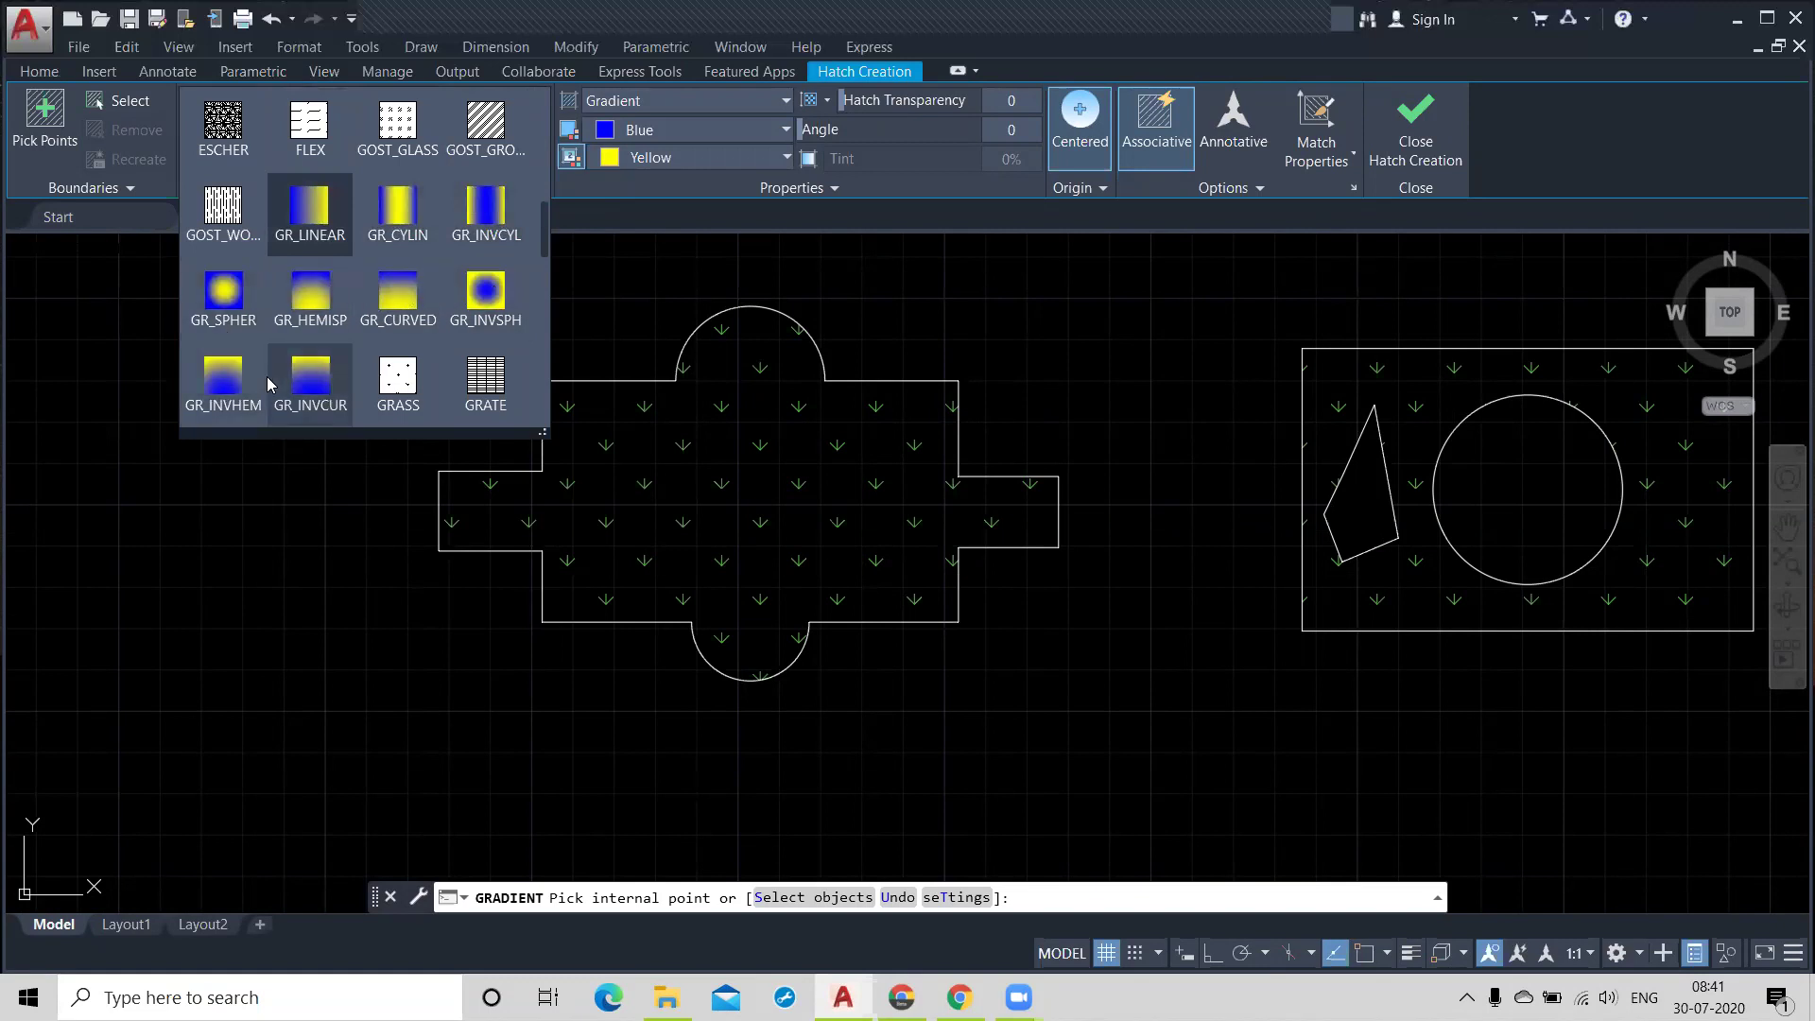
# Step: Review both gradient colour palettes, set the second colour to Blue, and toggle the two-colour gradient off and back on
pyautogui.click(660, 160)
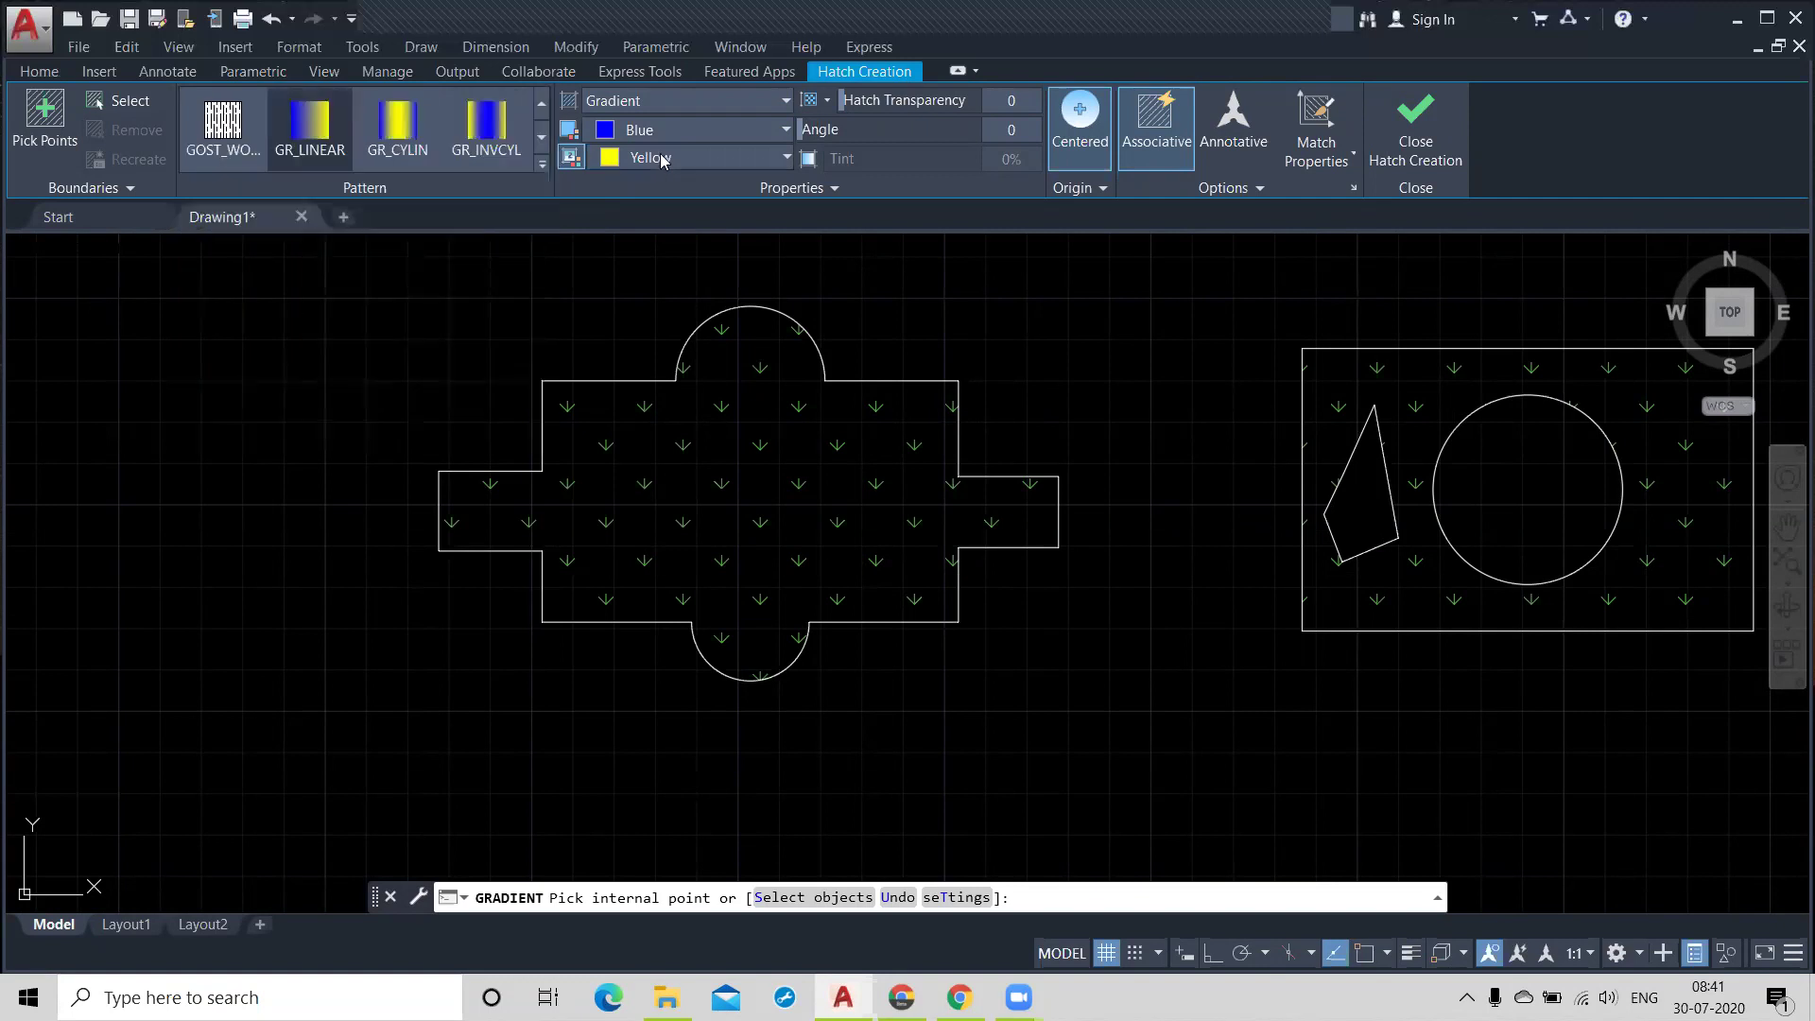
pyautogui.click(660, 161)
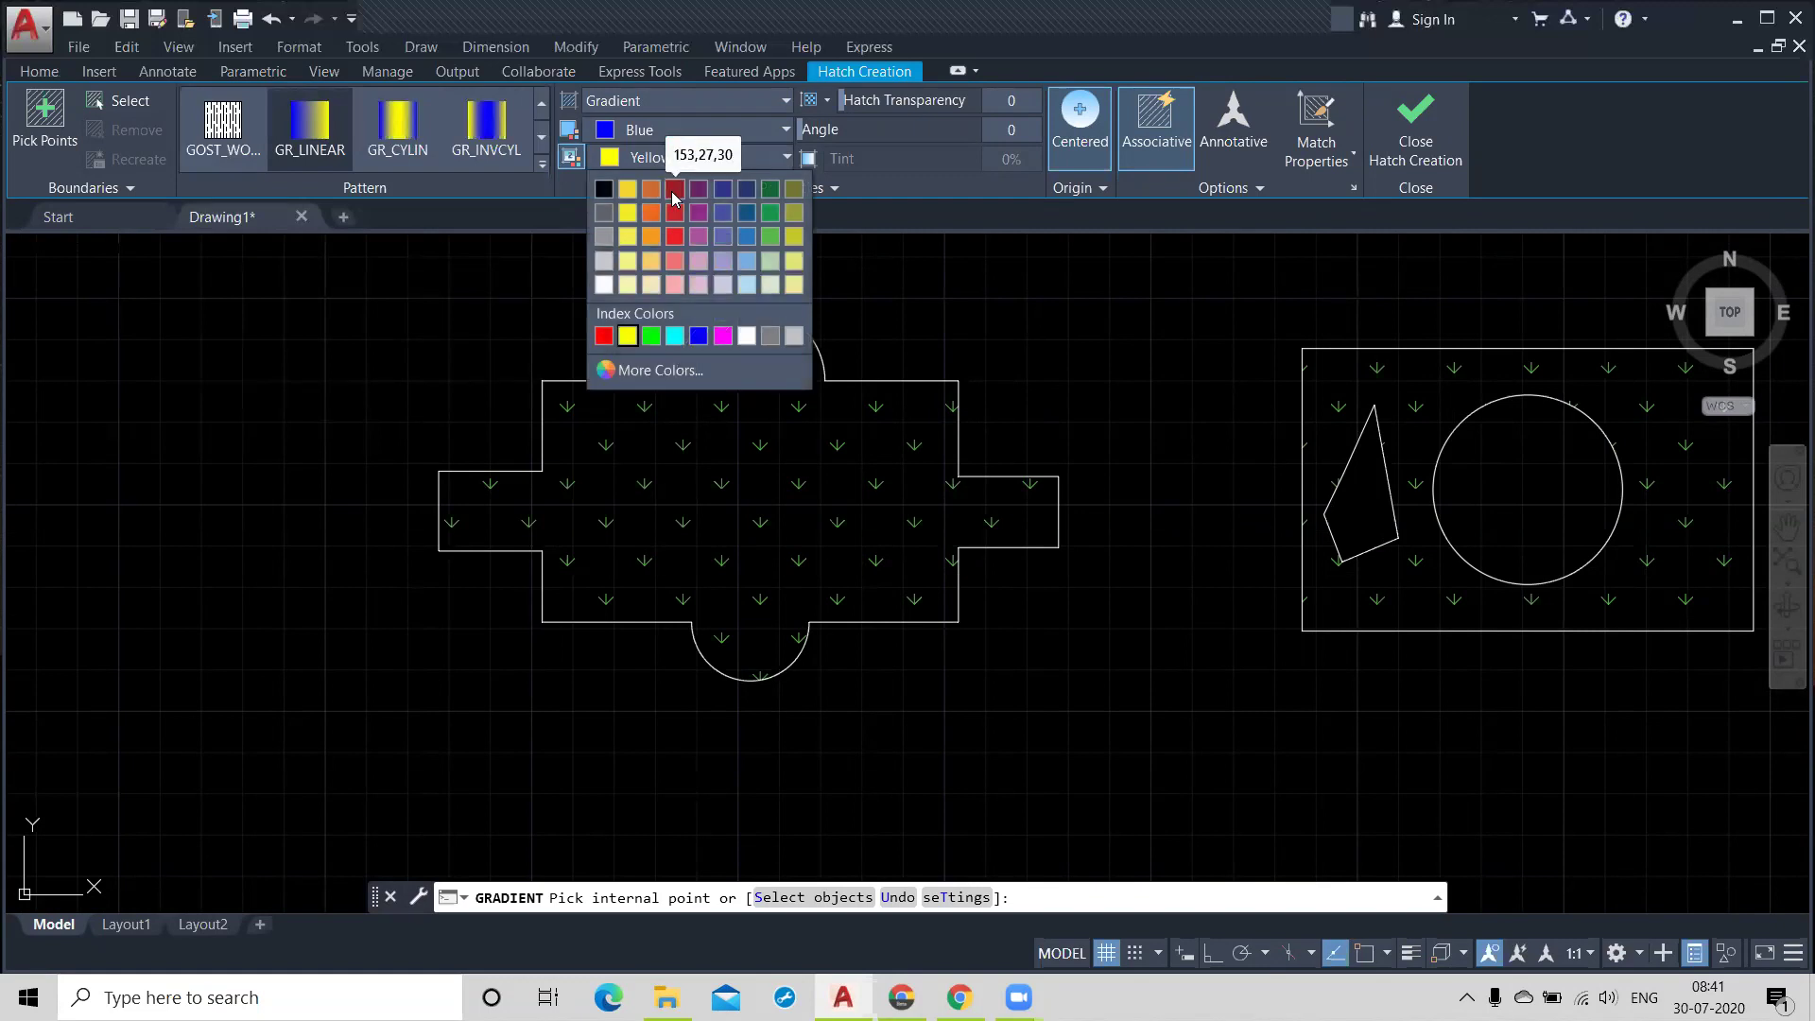
pyautogui.click(657, 138)
pyautogui.click(657, 138)
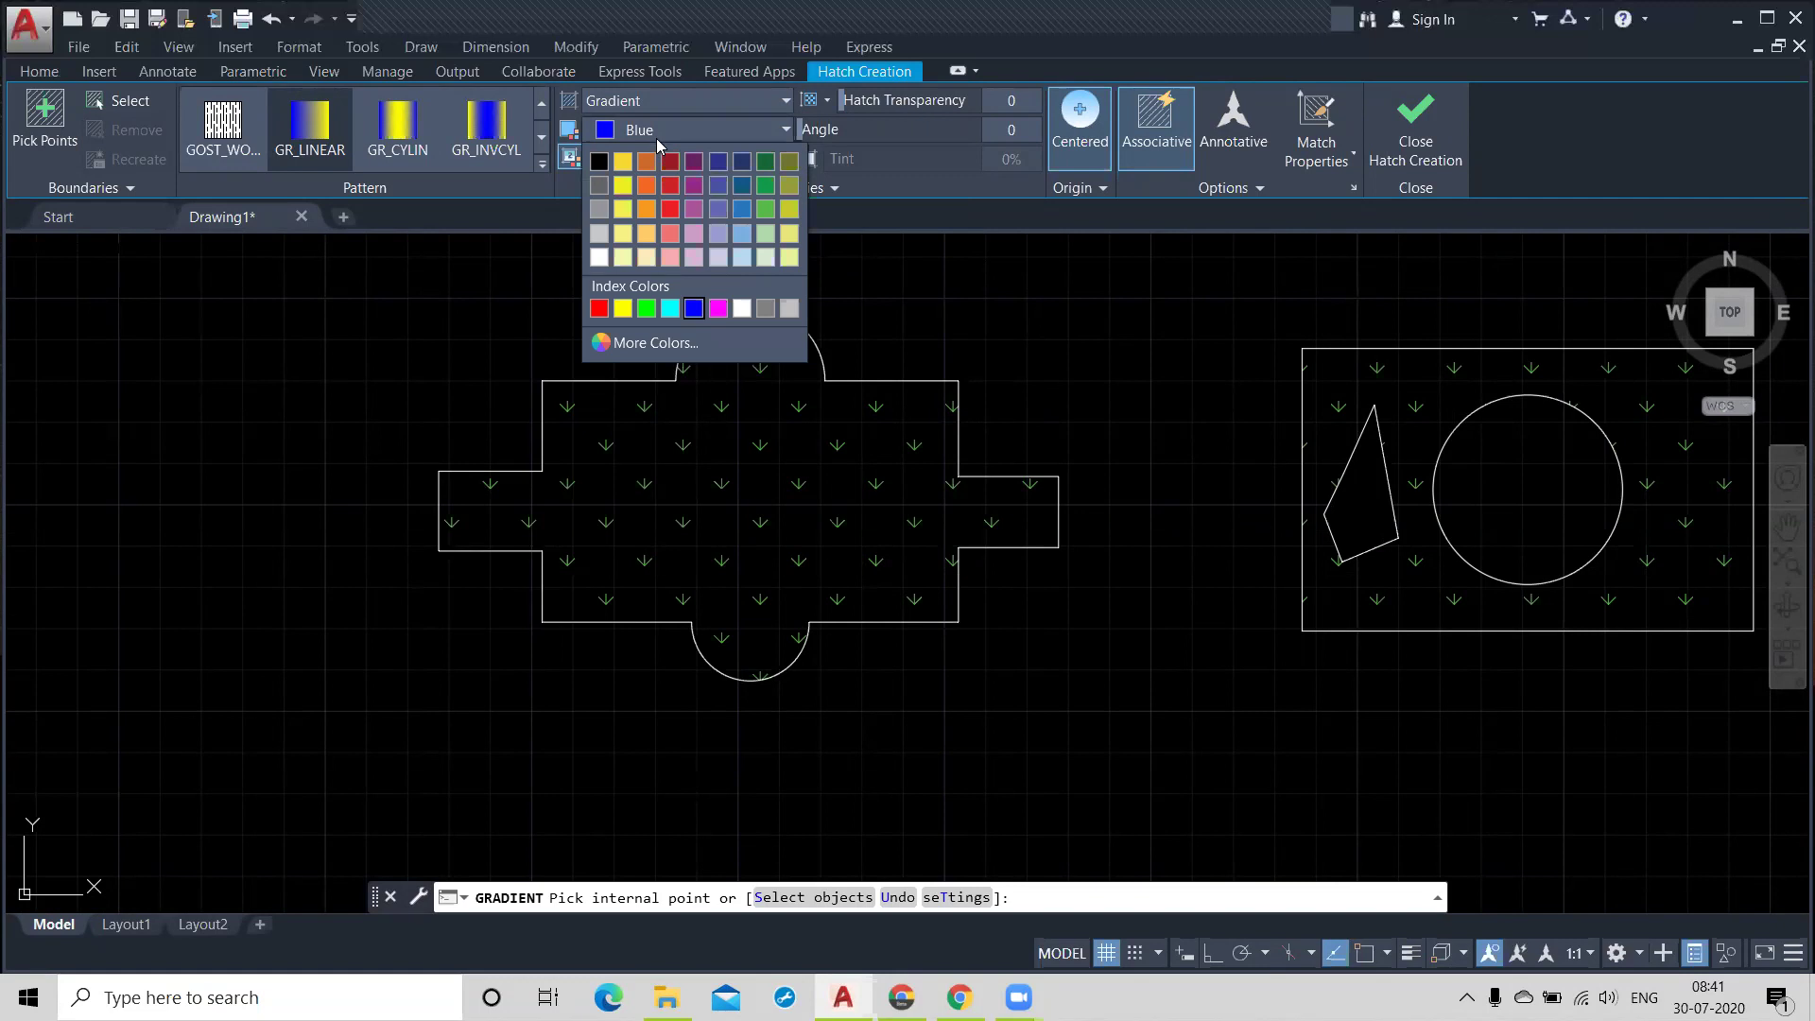
pyautogui.click(656, 138)
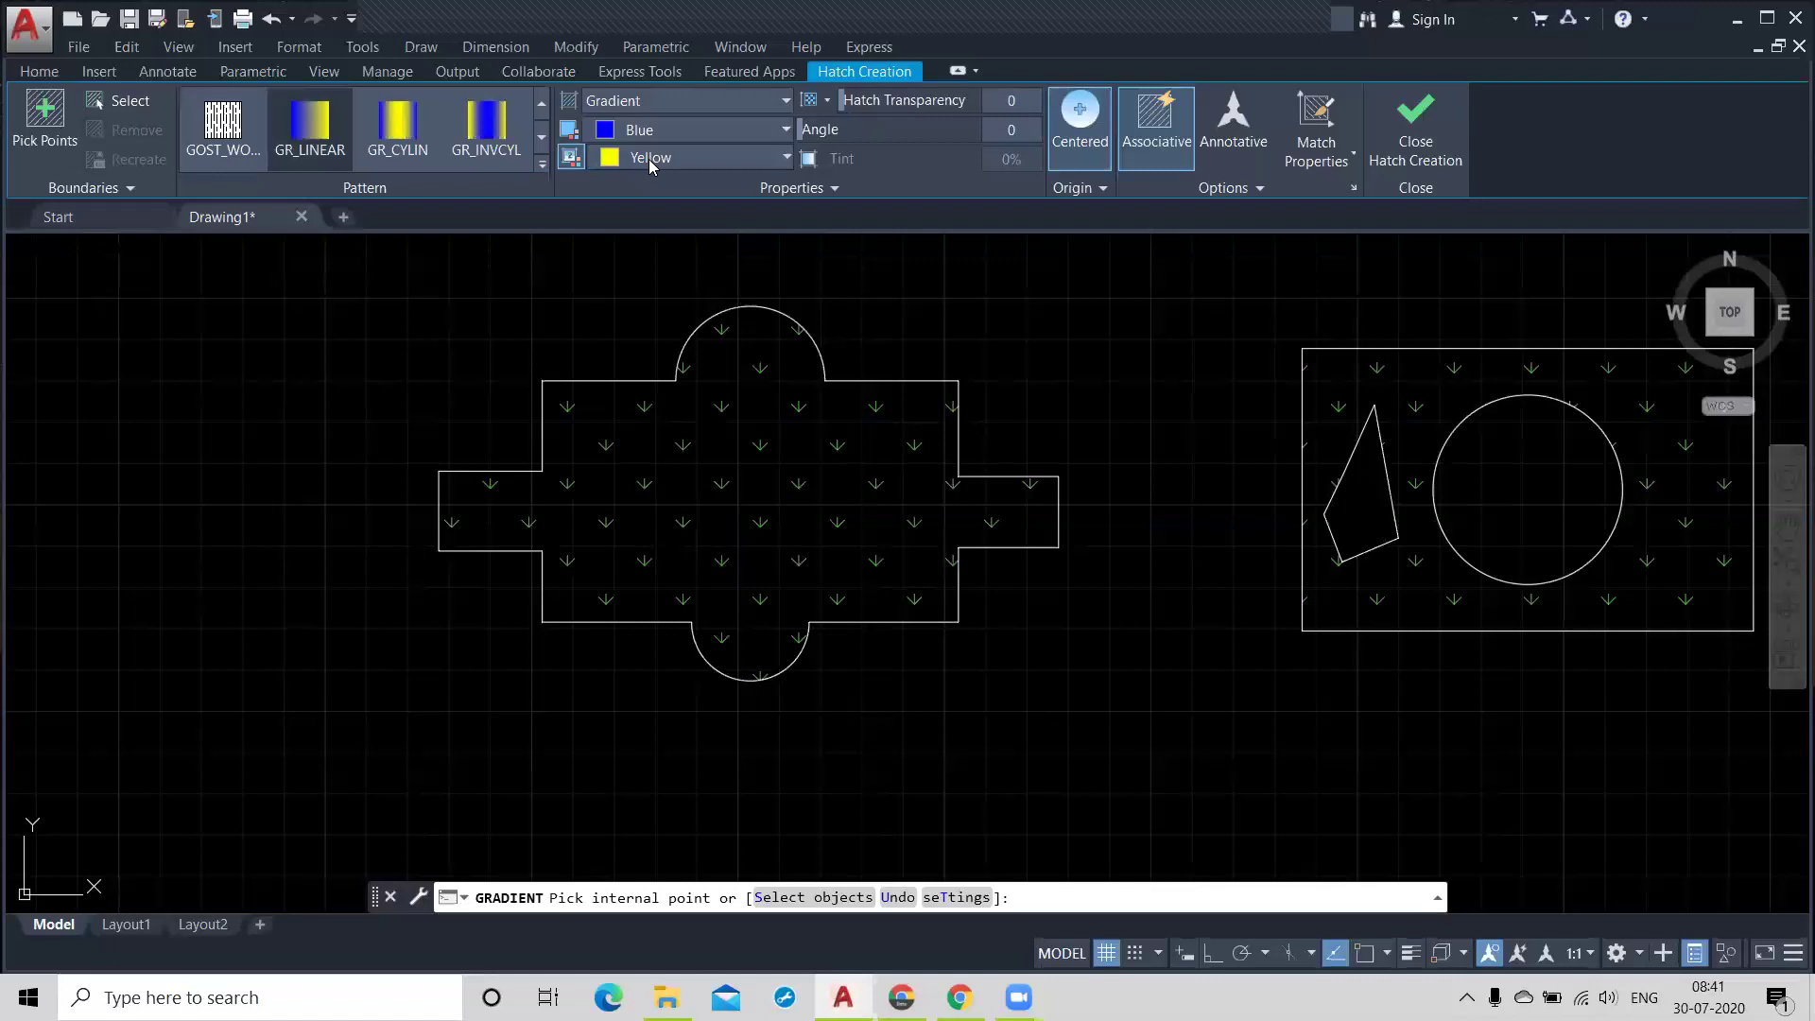
pyautogui.click(650, 163)
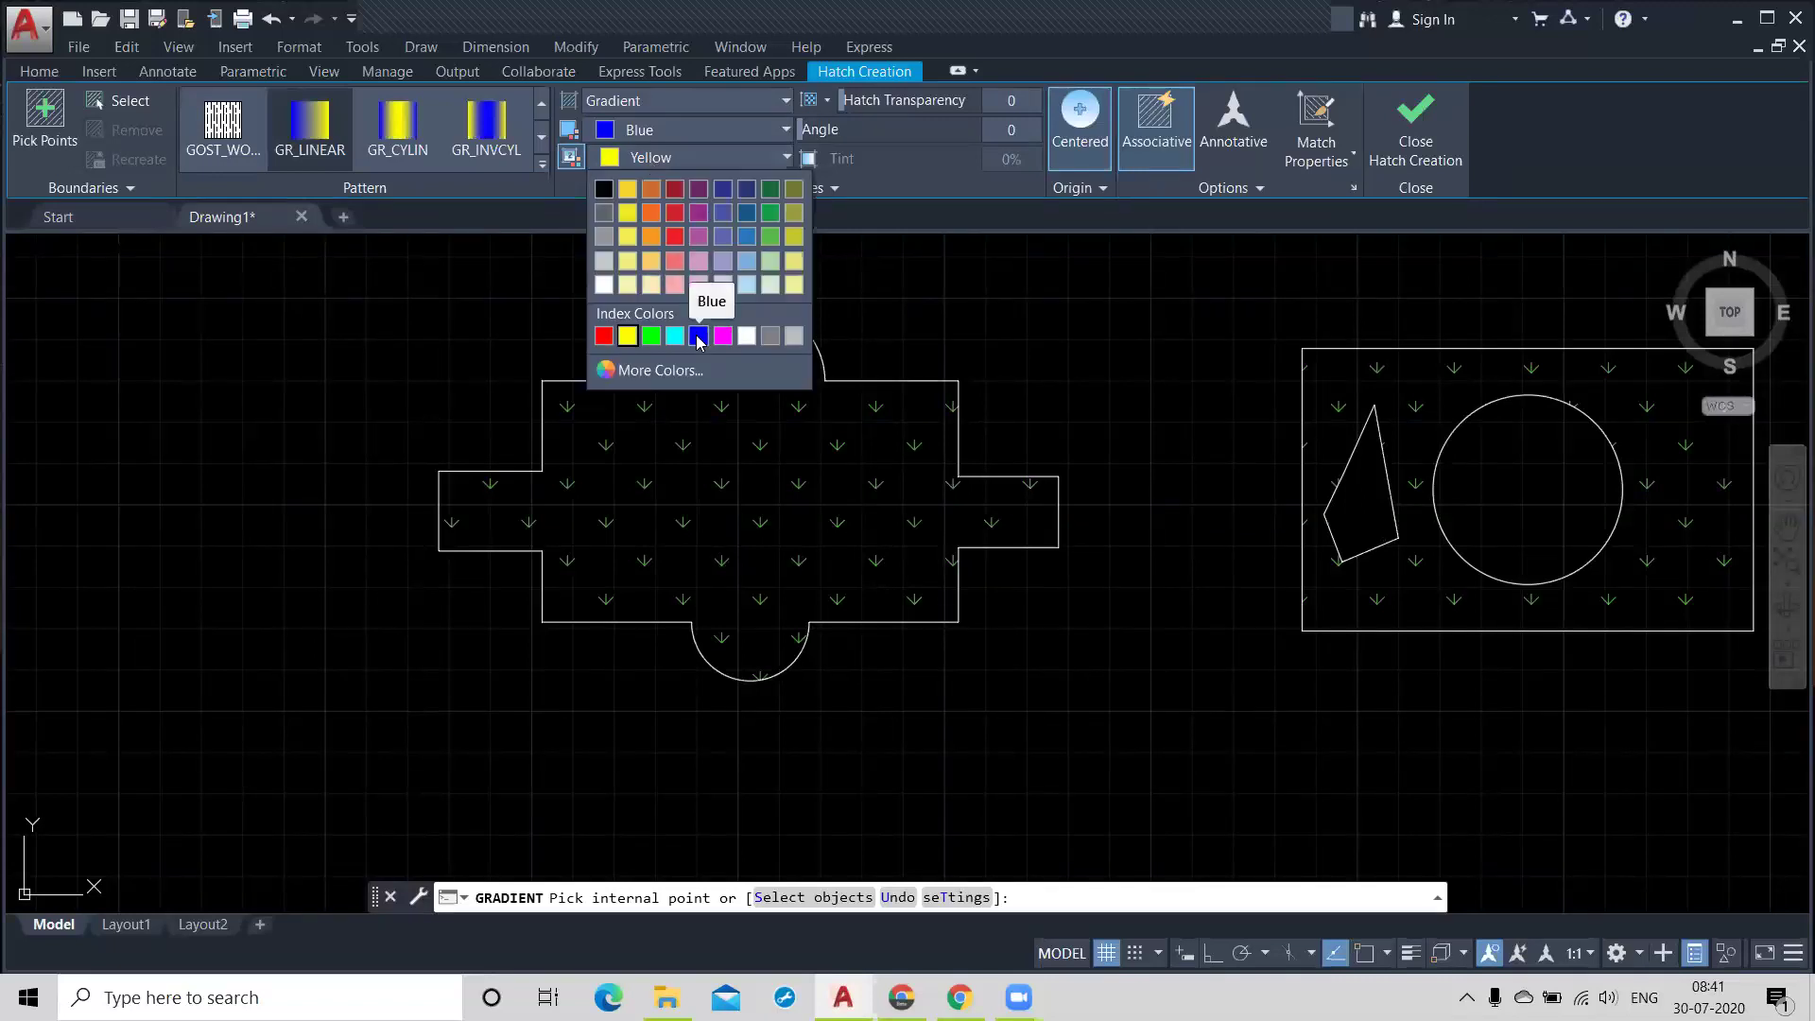
pyautogui.click(698, 335)
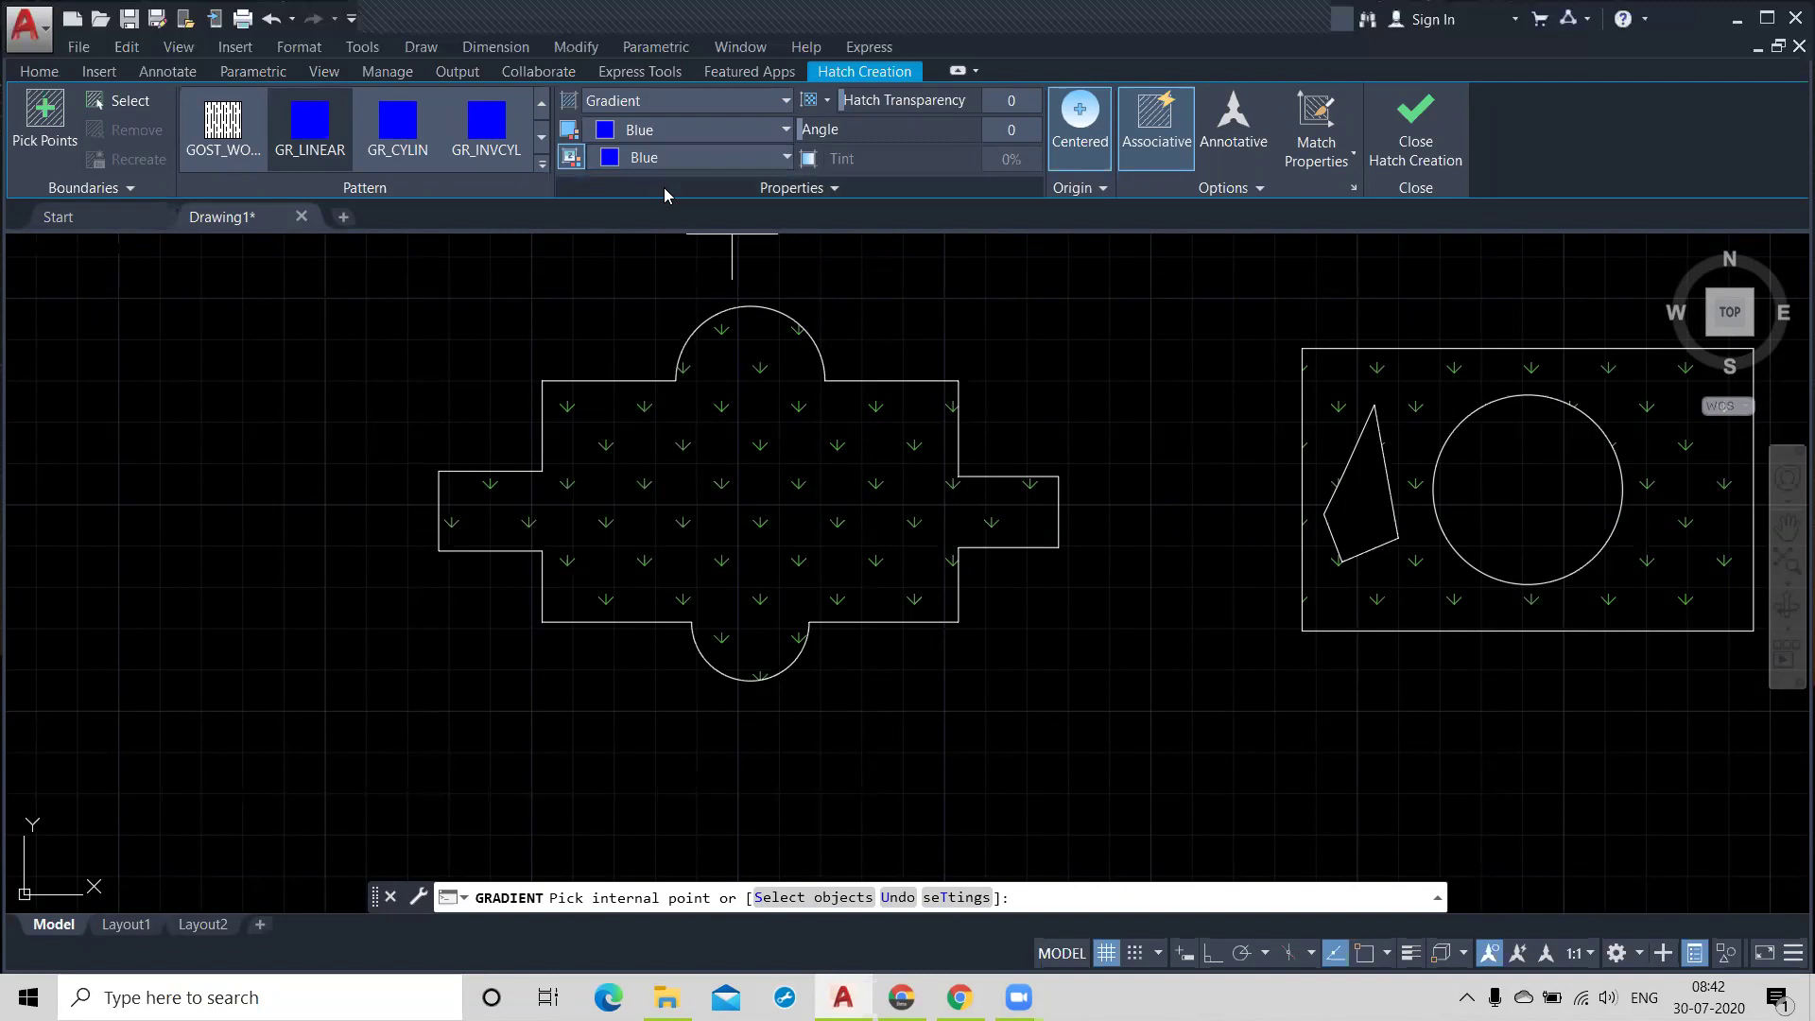
pyautogui.click(570, 157)
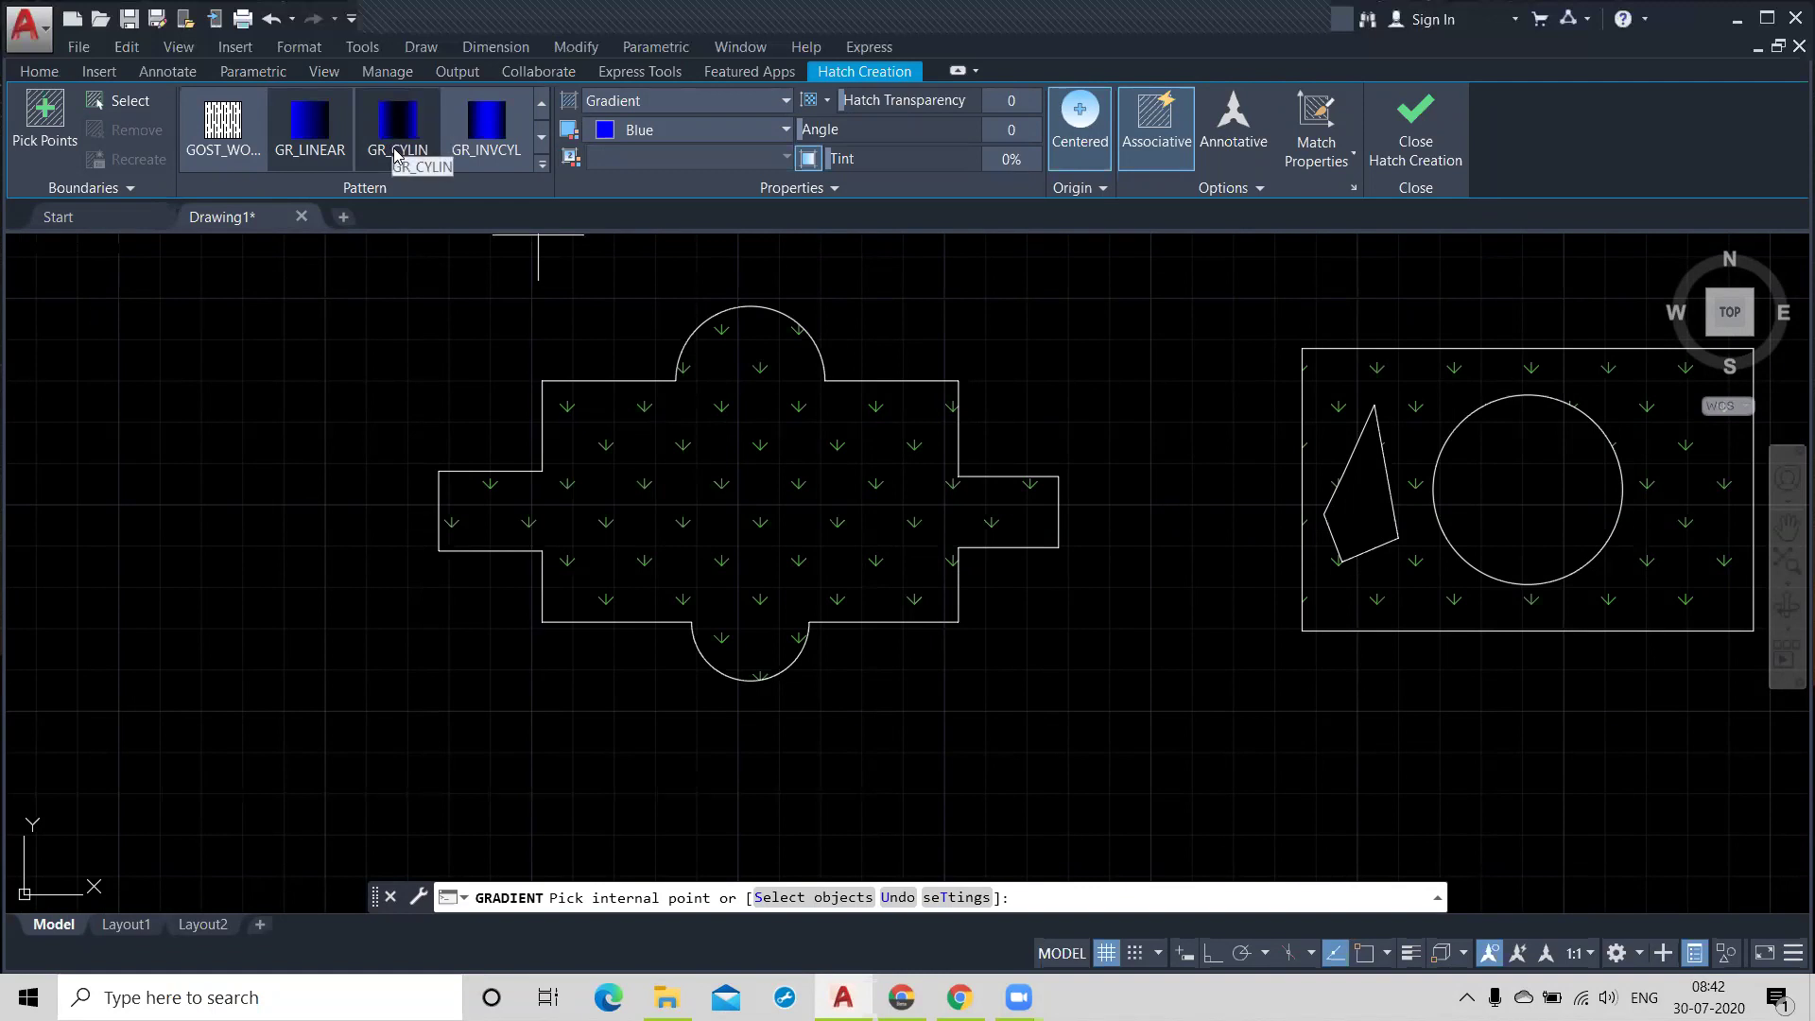
pyautogui.click(570, 157)
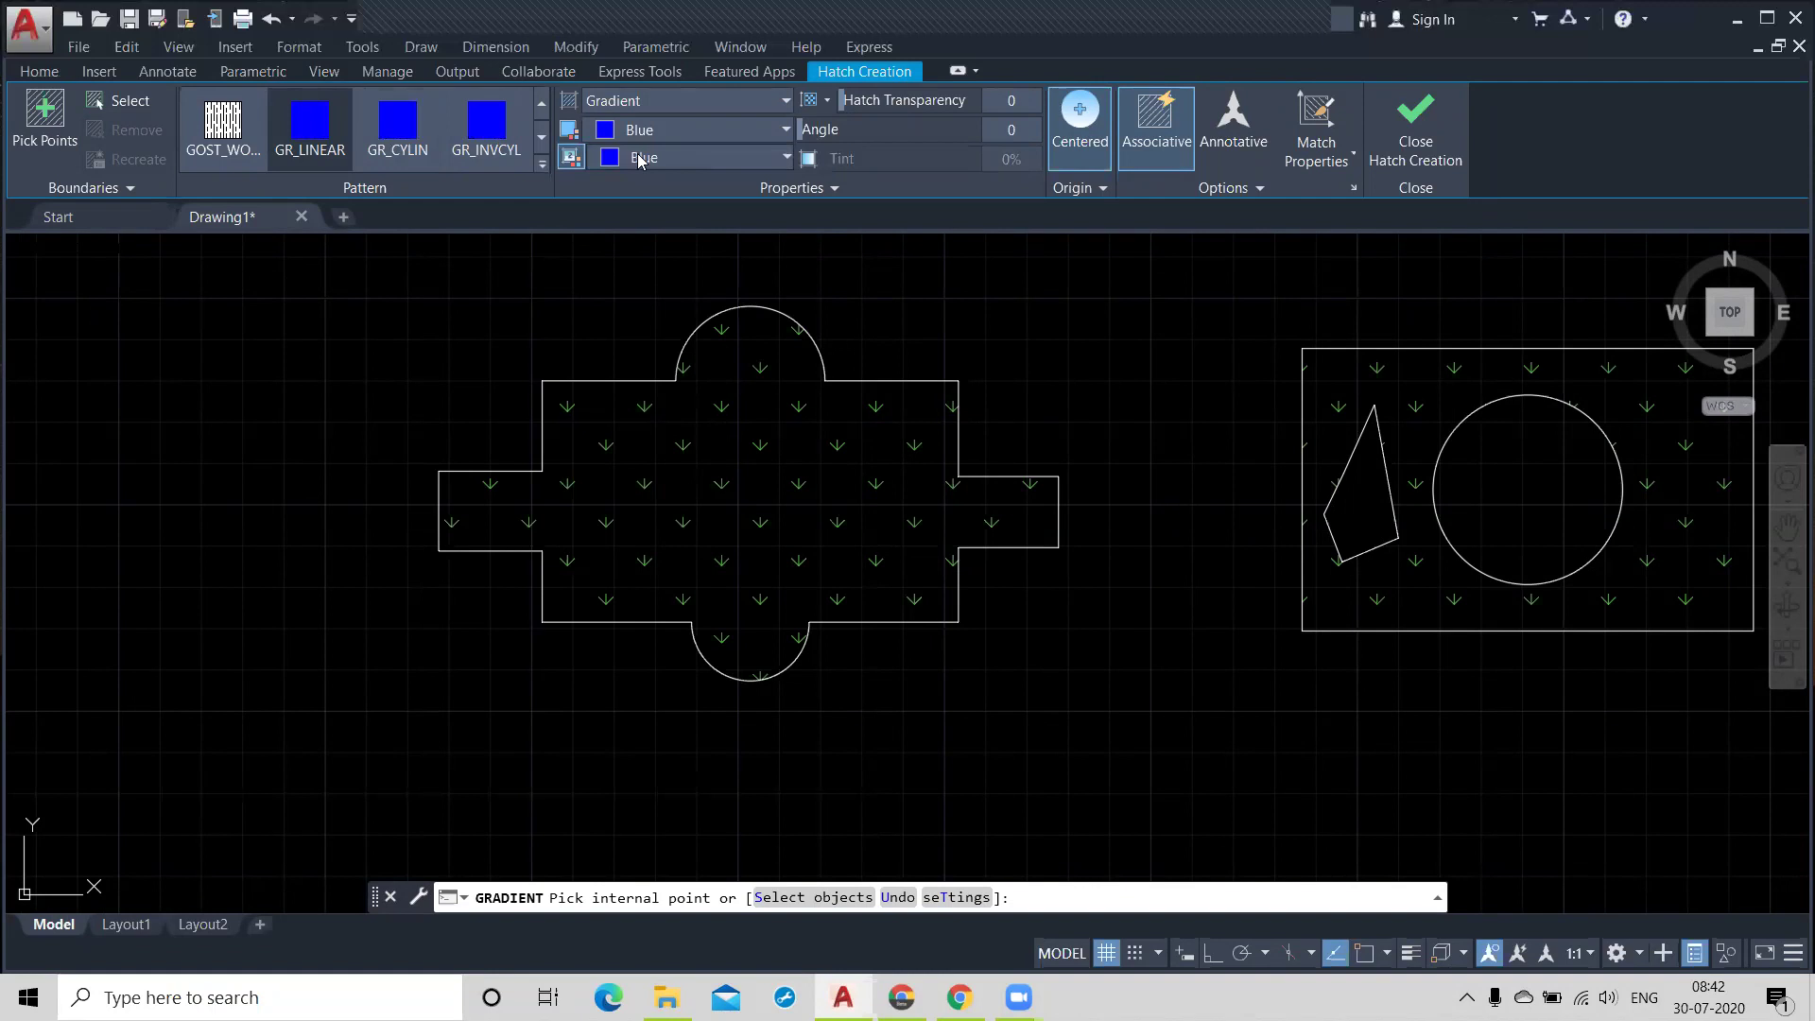
# Step: Fill the merged outline with the GR_LINEAR gradient, using Blue for both colours
pyautogui.click(725, 460)
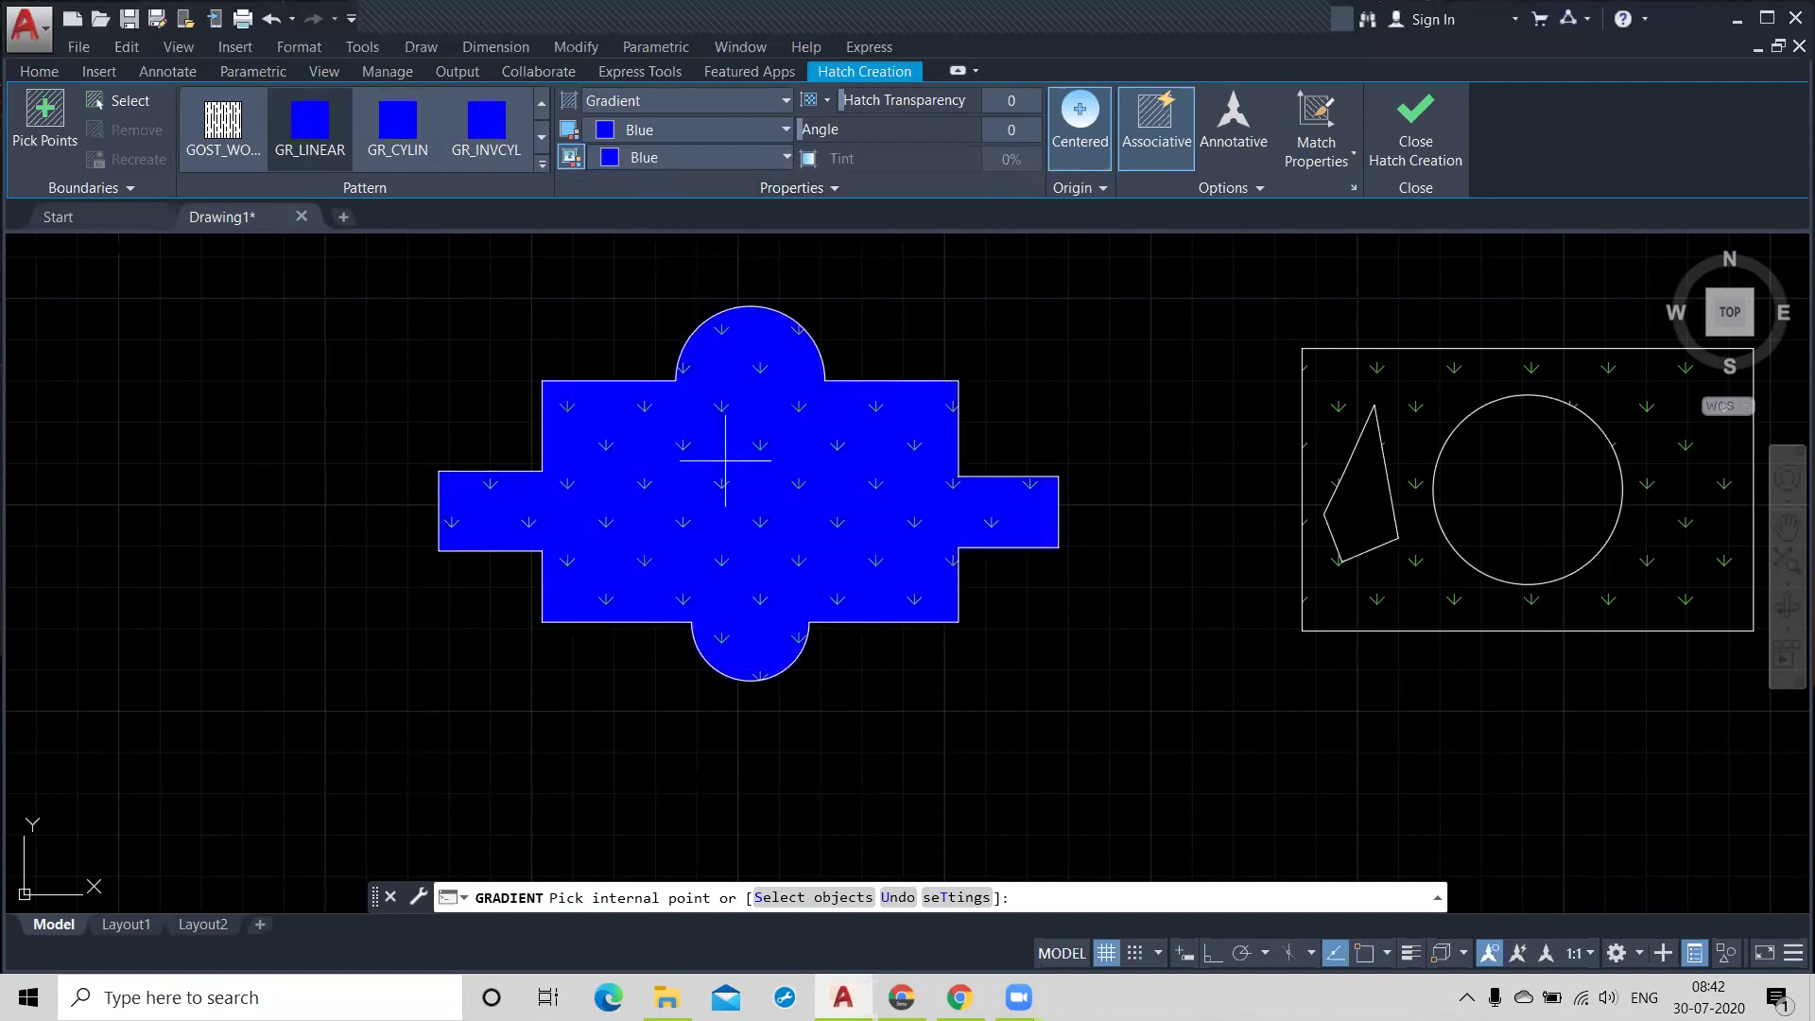
pyautogui.click(724, 461)
pyautogui.scroll(-2, 289, 566)
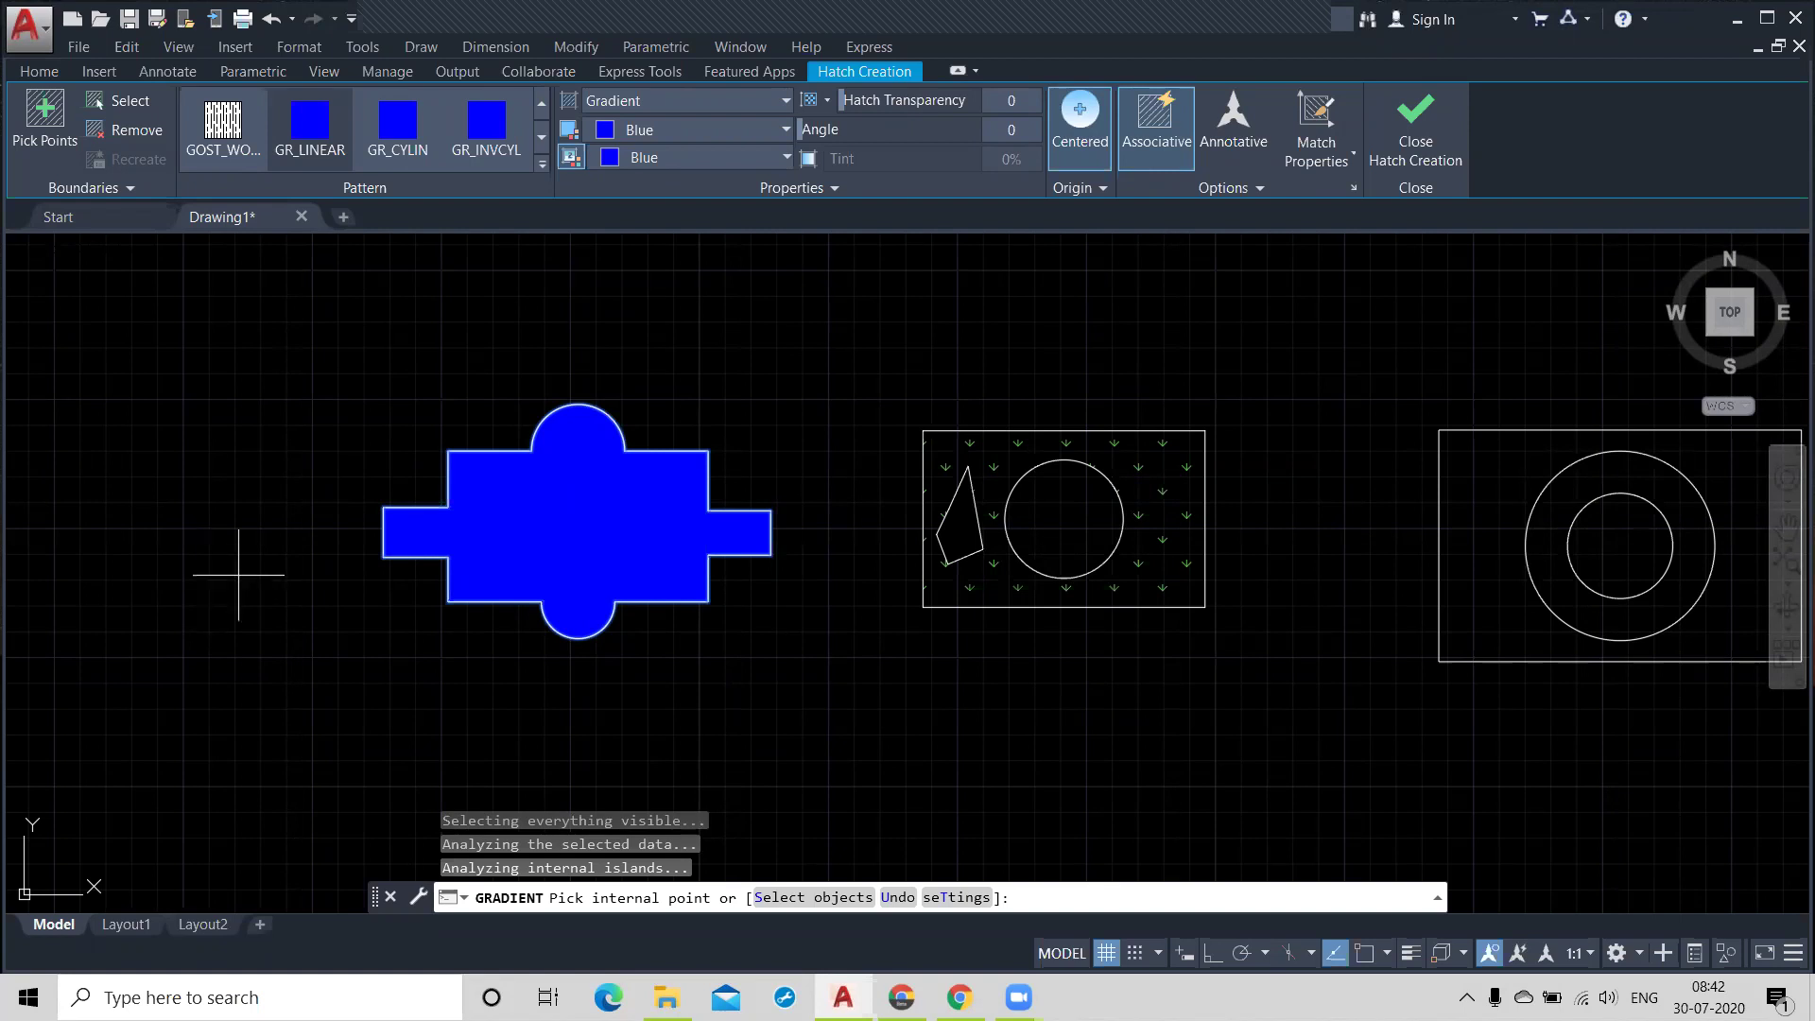
# Step: Set the gradient's draw order to Send to Back and finish the gradient fill
pyautogui.click(1258, 189)
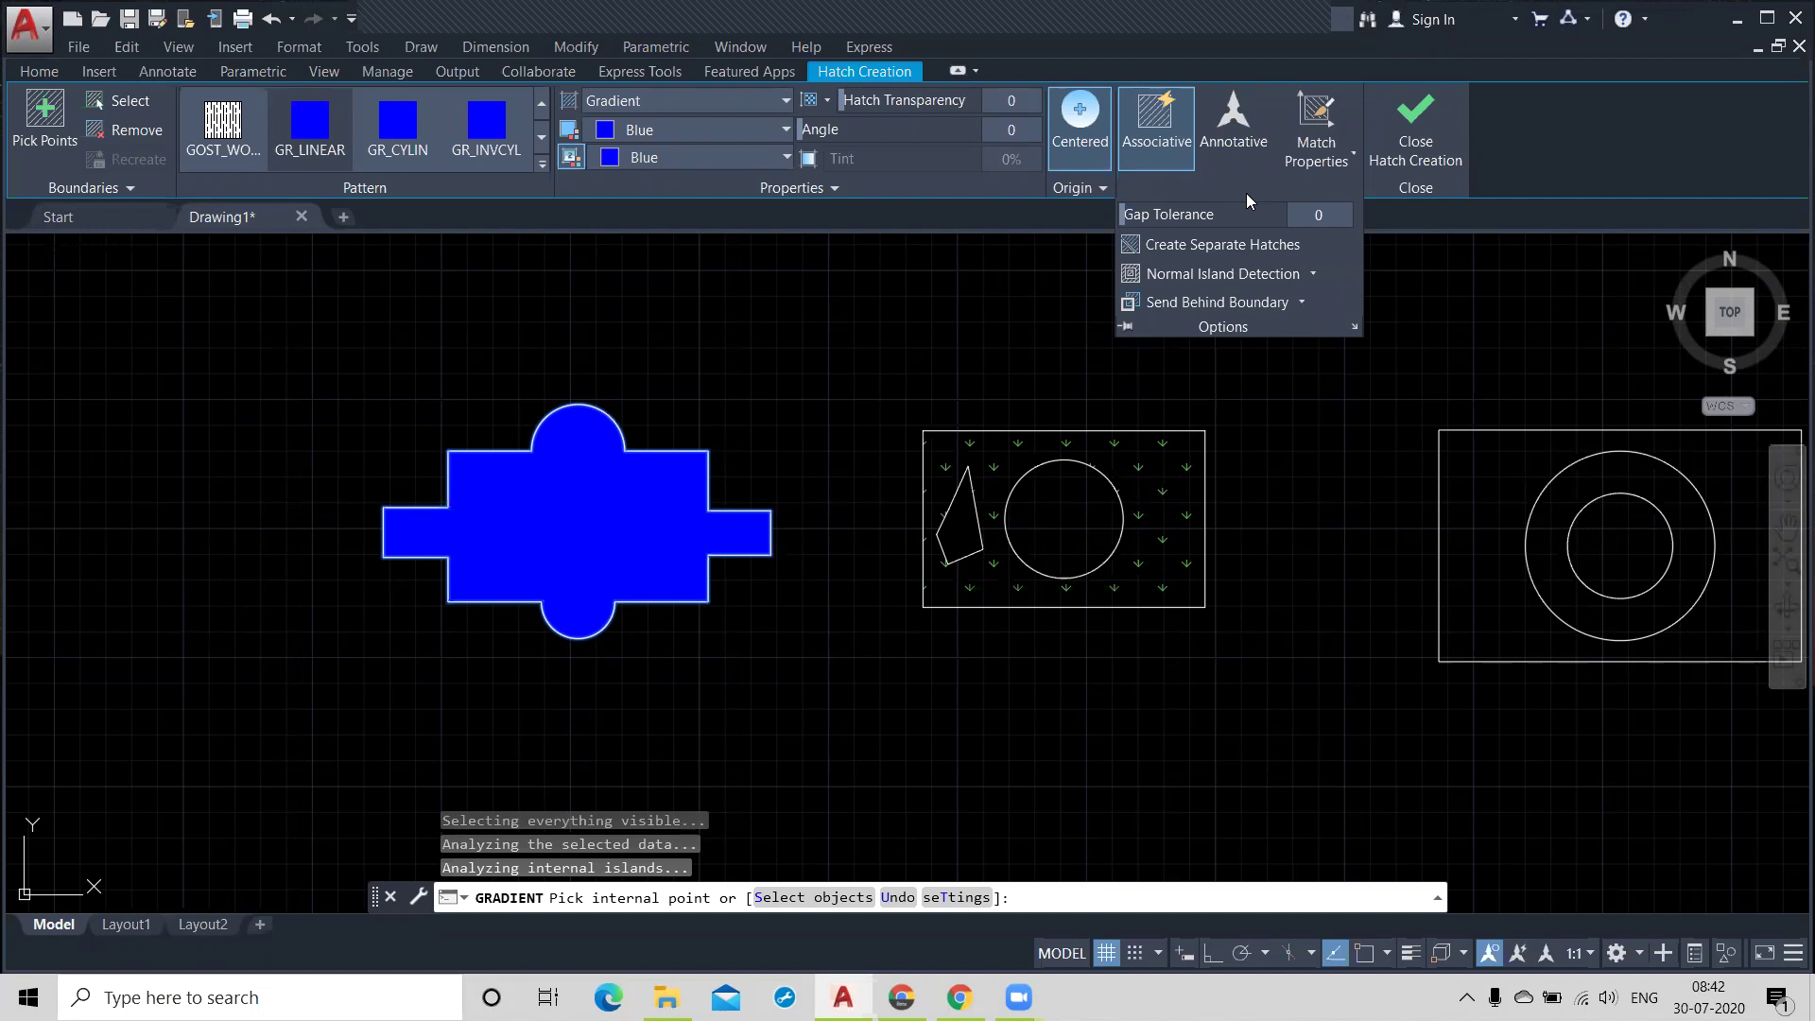
pyautogui.click(1299, 303)
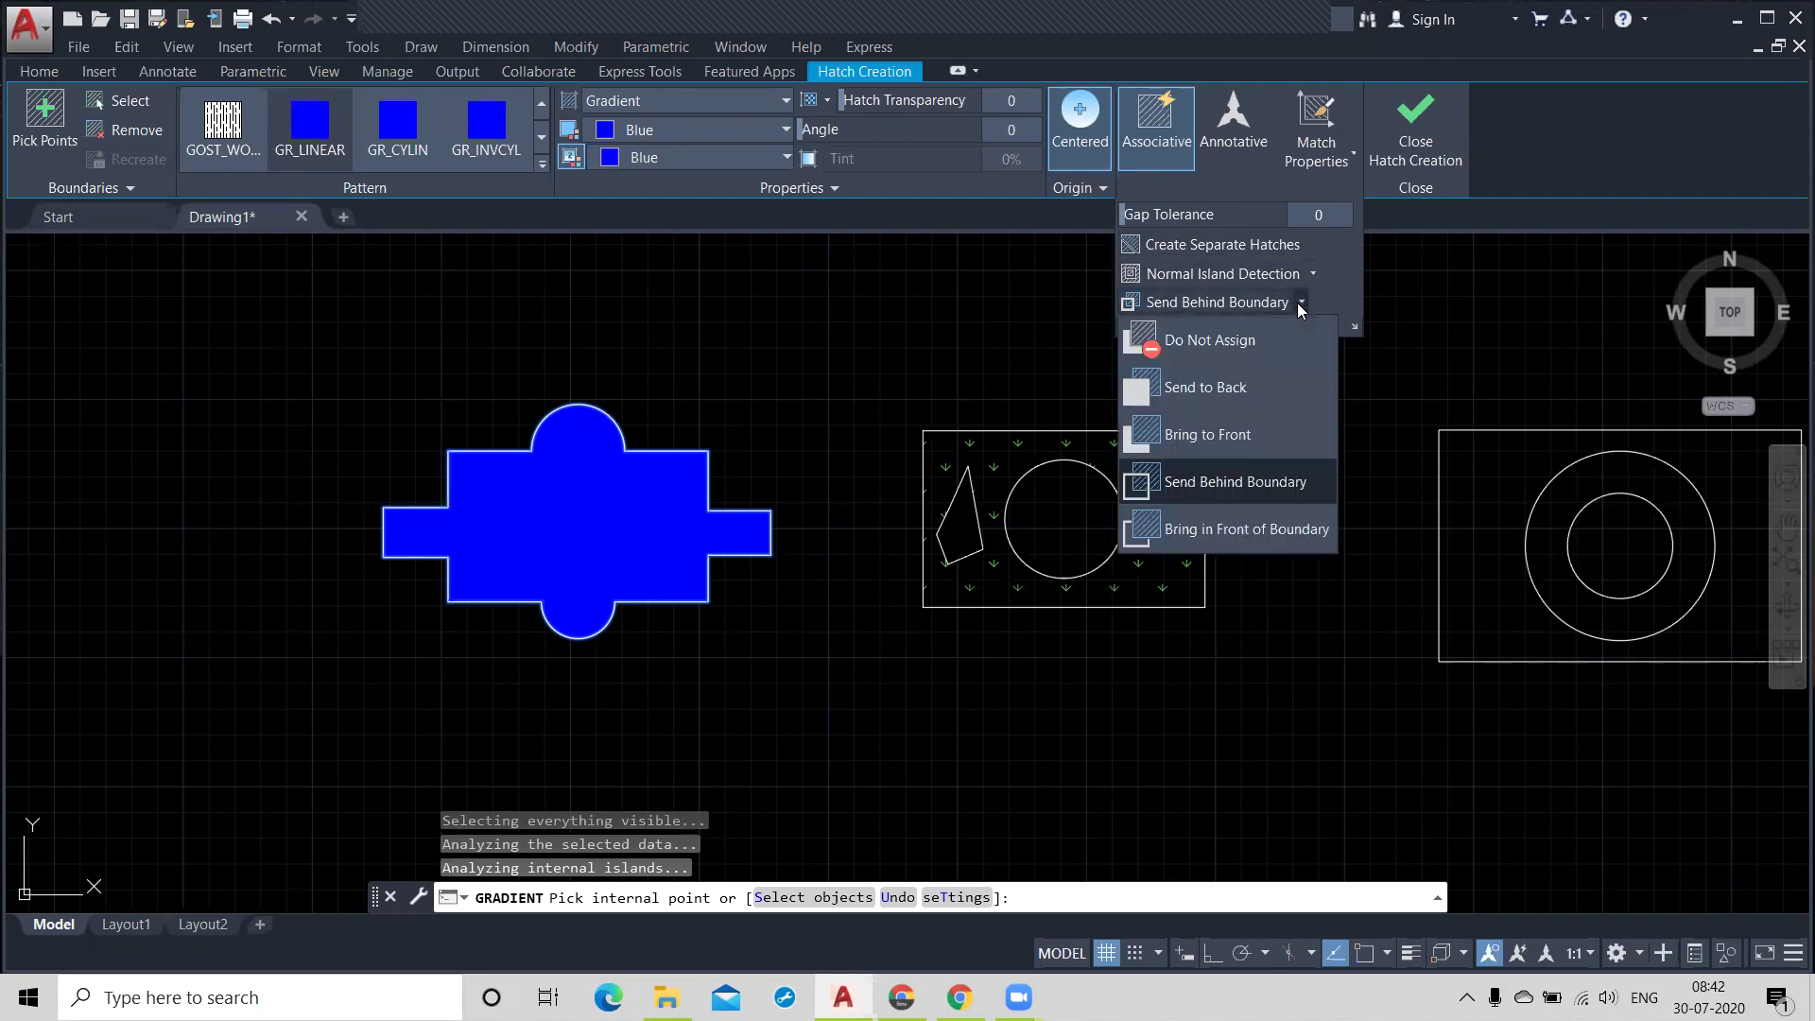
pyautogui.click(1229, 388)
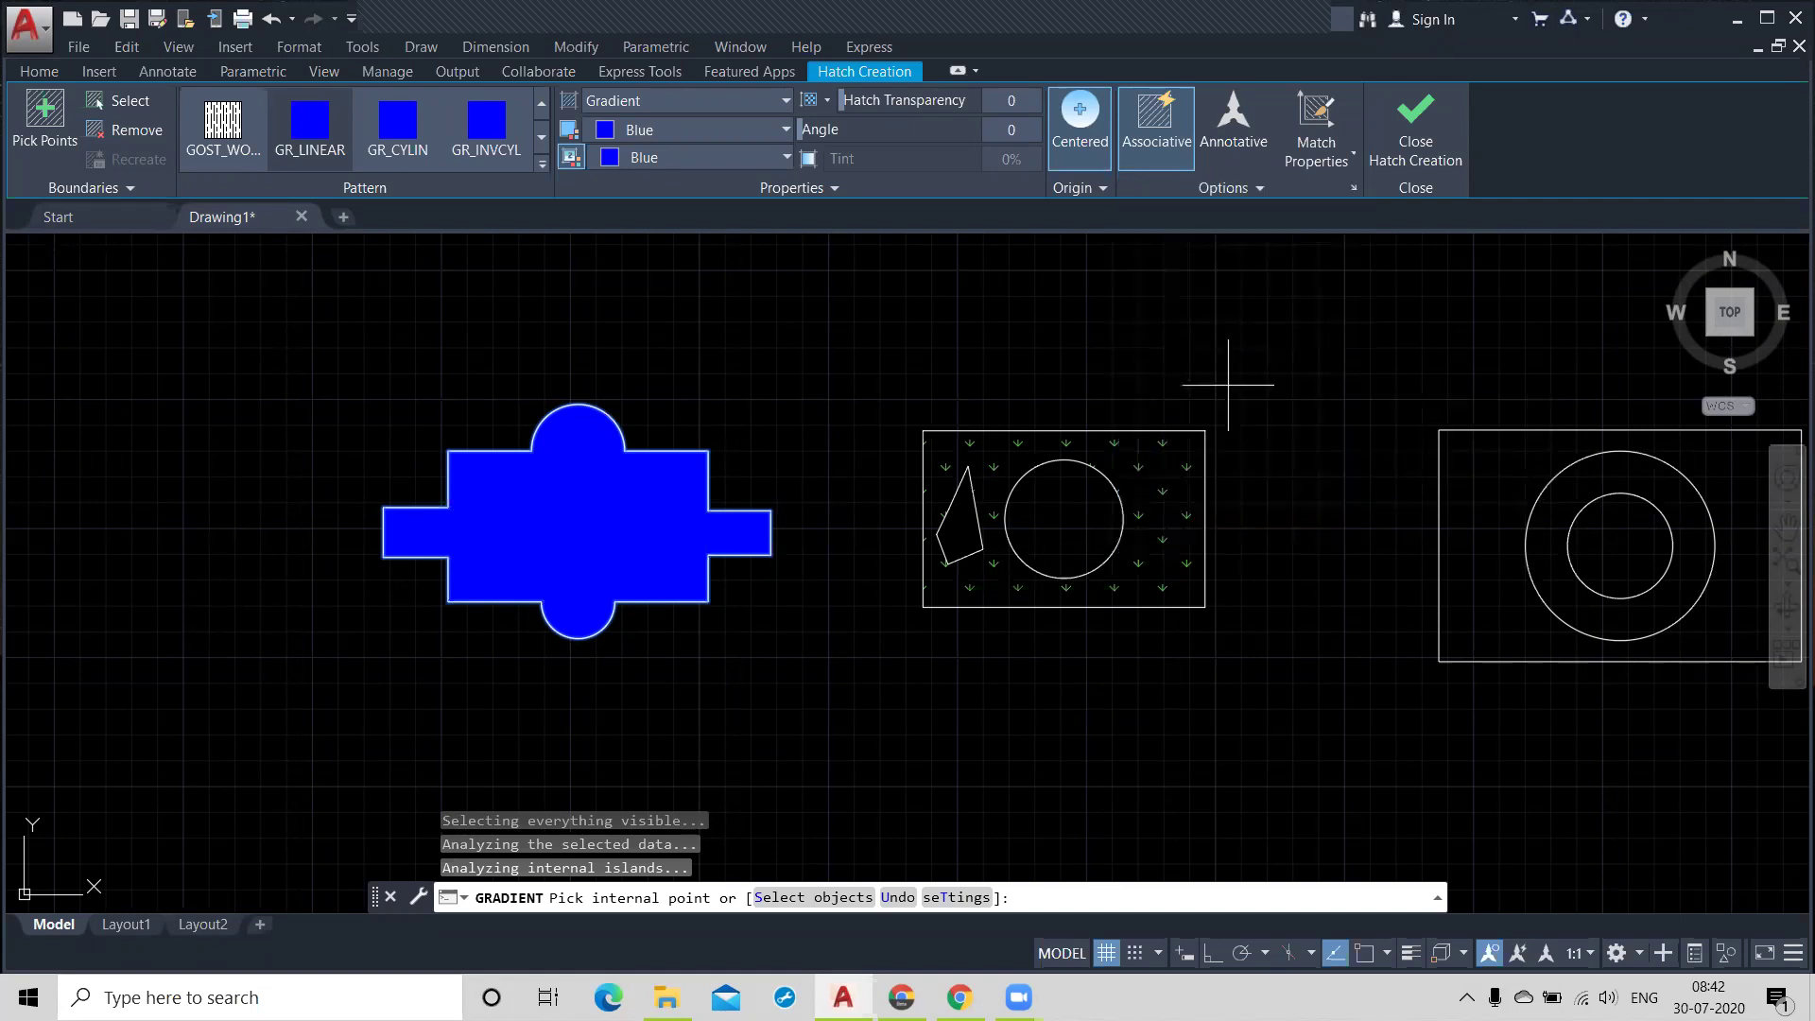
pyautogui.click(1420, 152)
pyautogui.moveTo(769, 677); pyautogui.dragTo(859, 640, button='middle')
pyautogui.scroll(2, 331, 563)
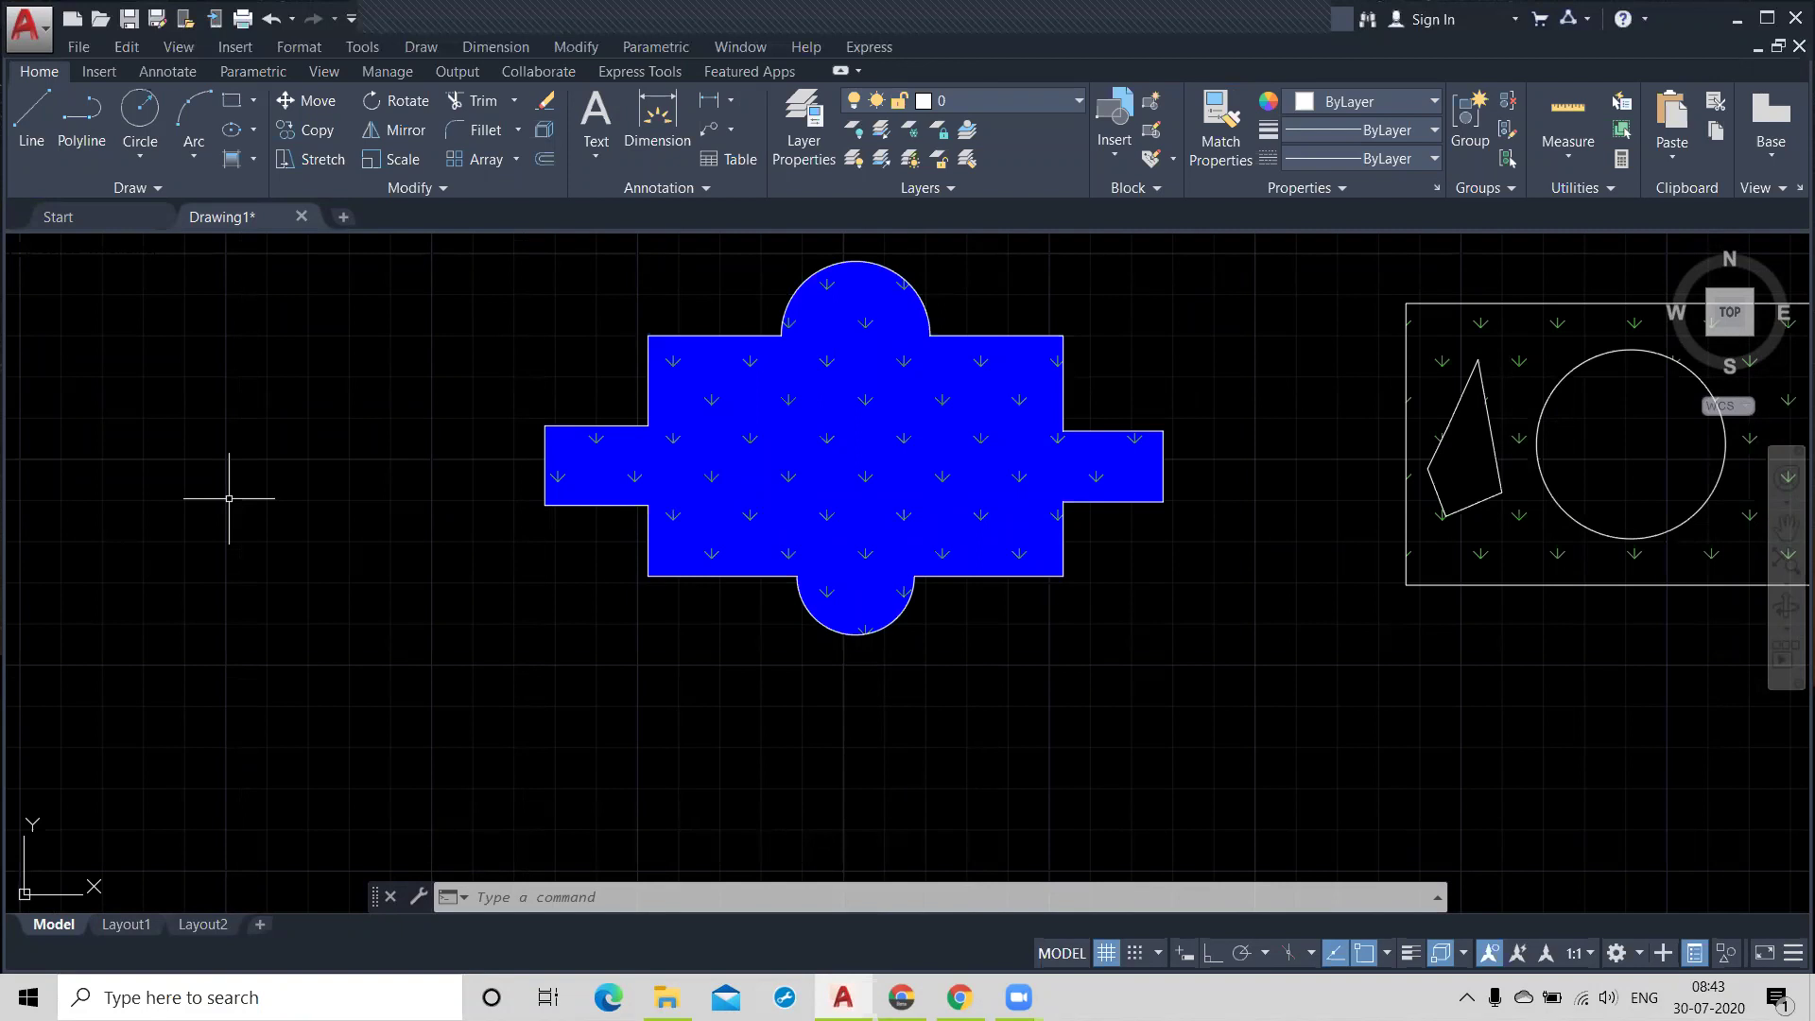
# Step: Create a donut with inside diameter 50 and outside diameter 70 beside the merged outline's west end
pyautogui.click(170, 190)
pyautogui.click(151, 188)
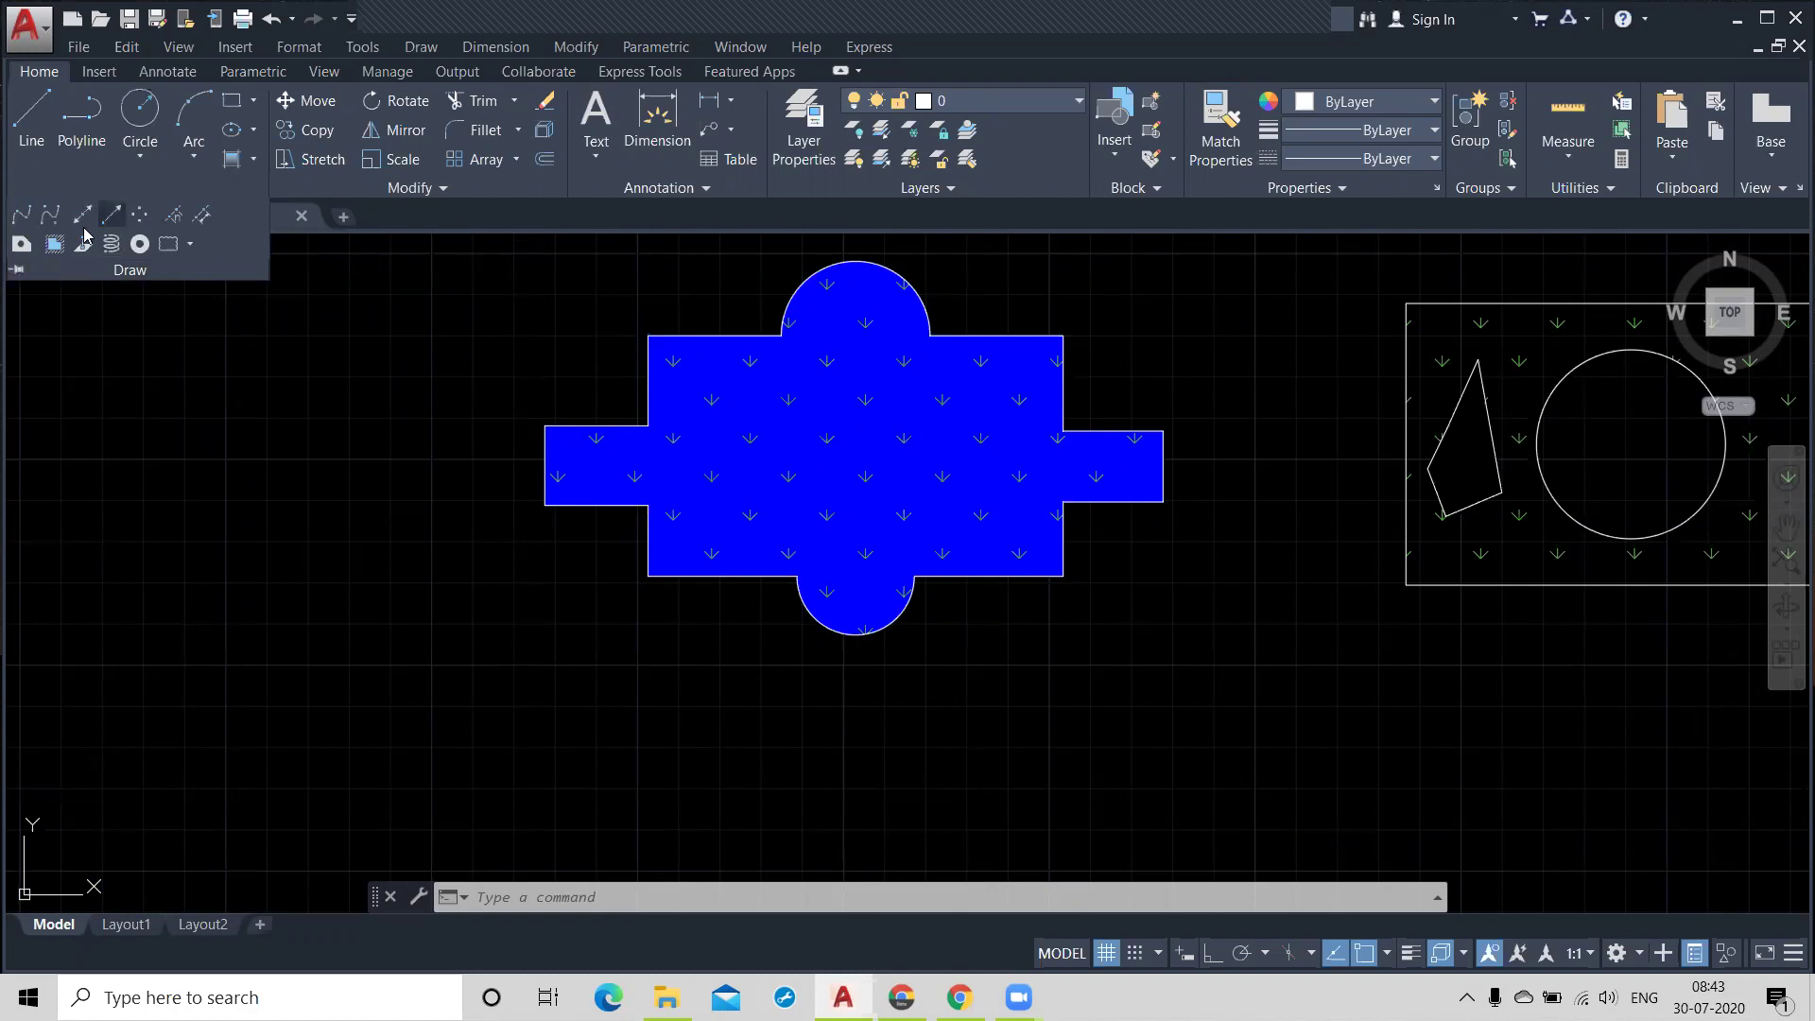
pyautogui.click(139, 245)
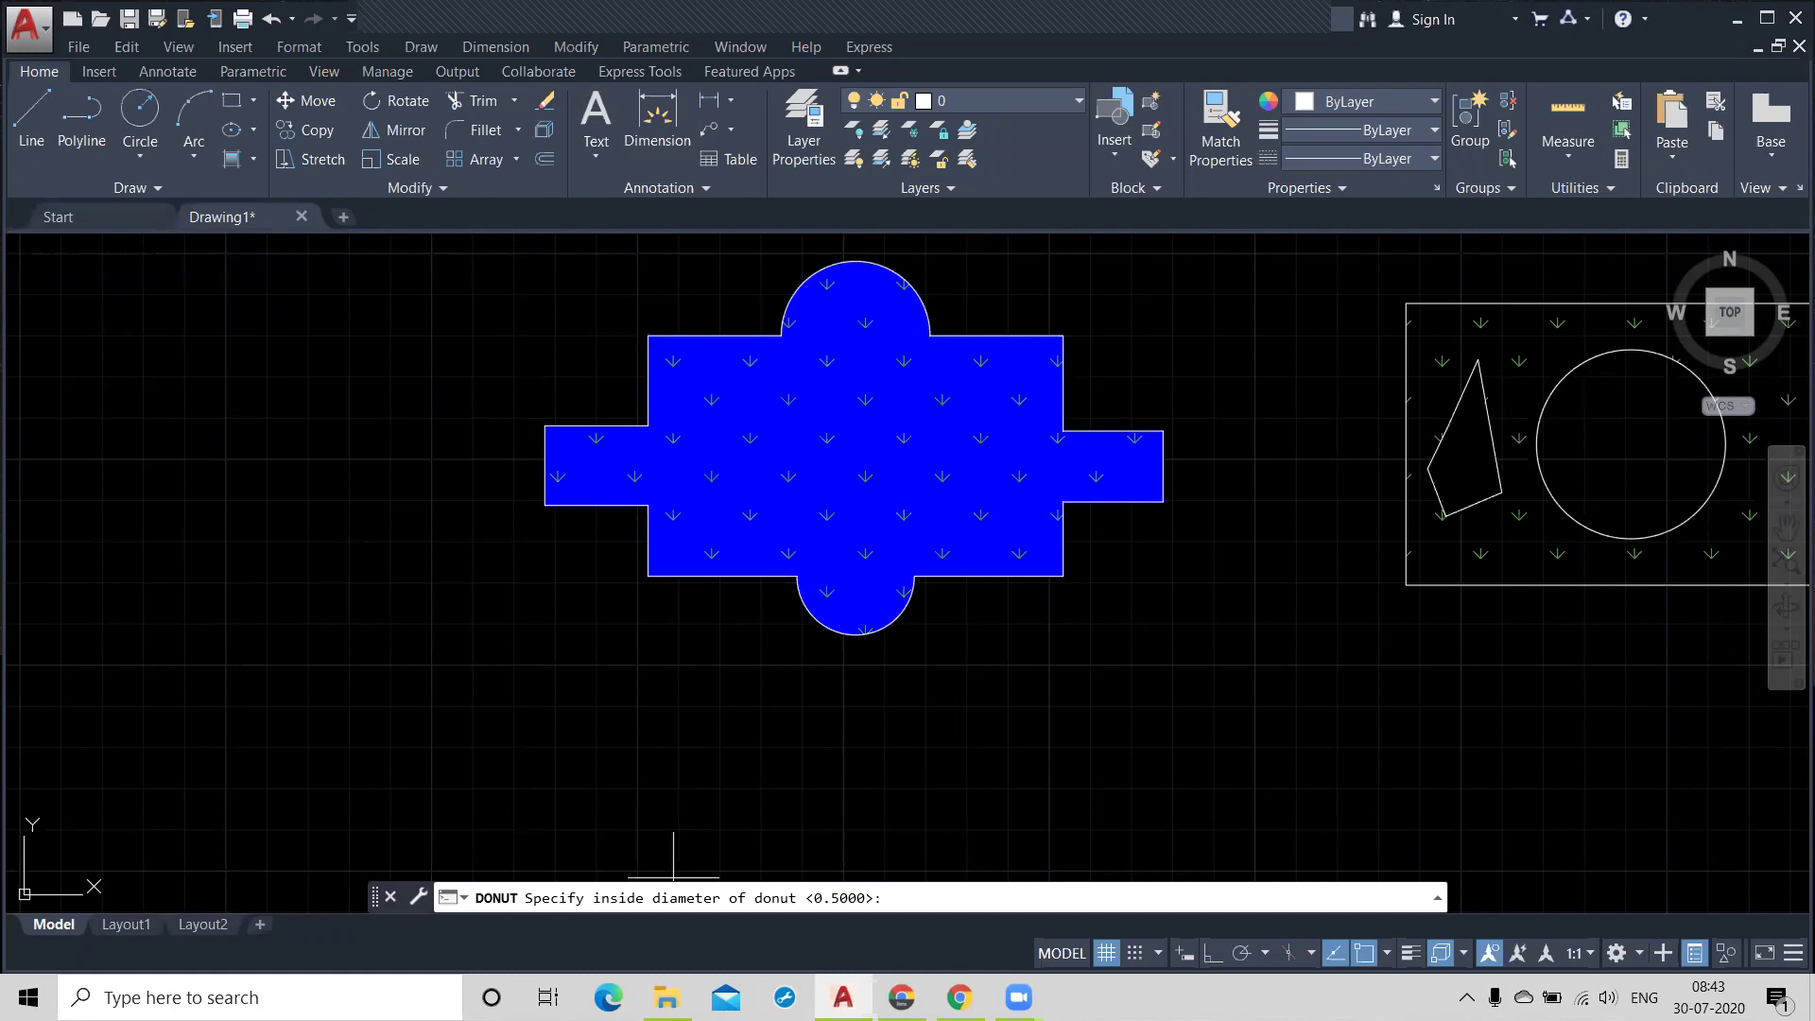
pyautogui.write('50')
pyautogui.press('Return')
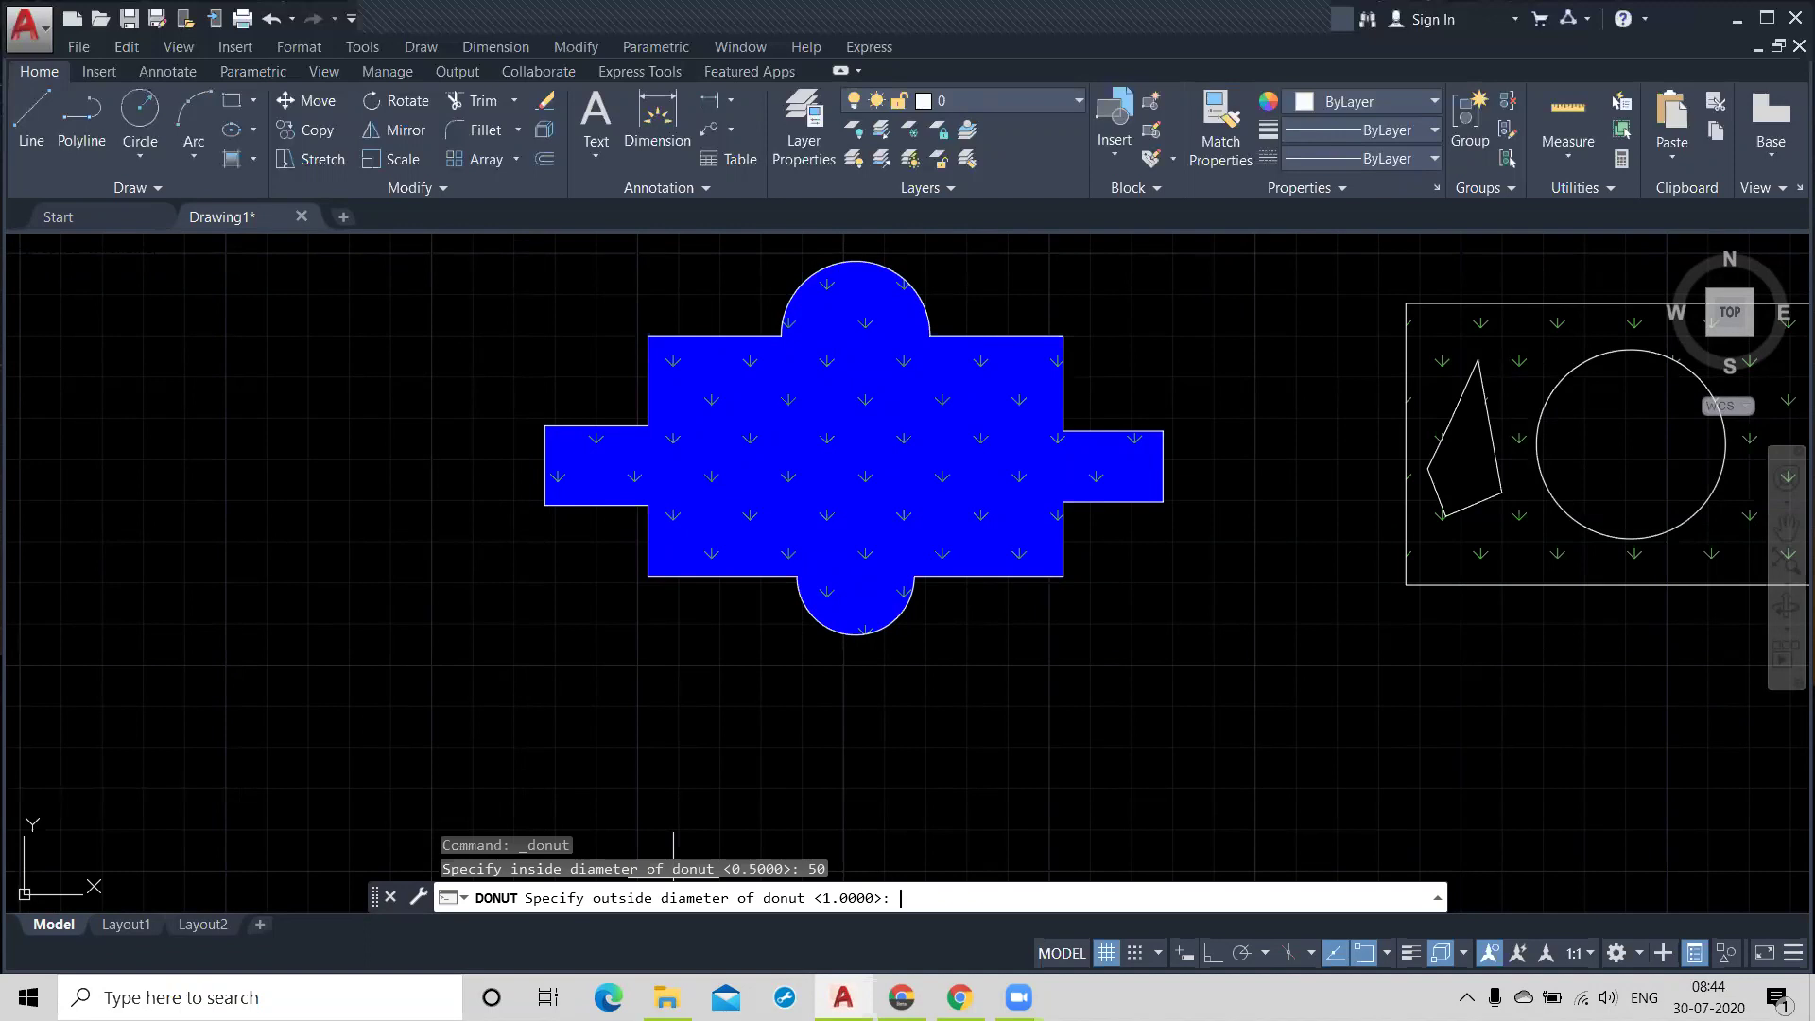
pyautogui.write('70')
pyautogui.press('Return')
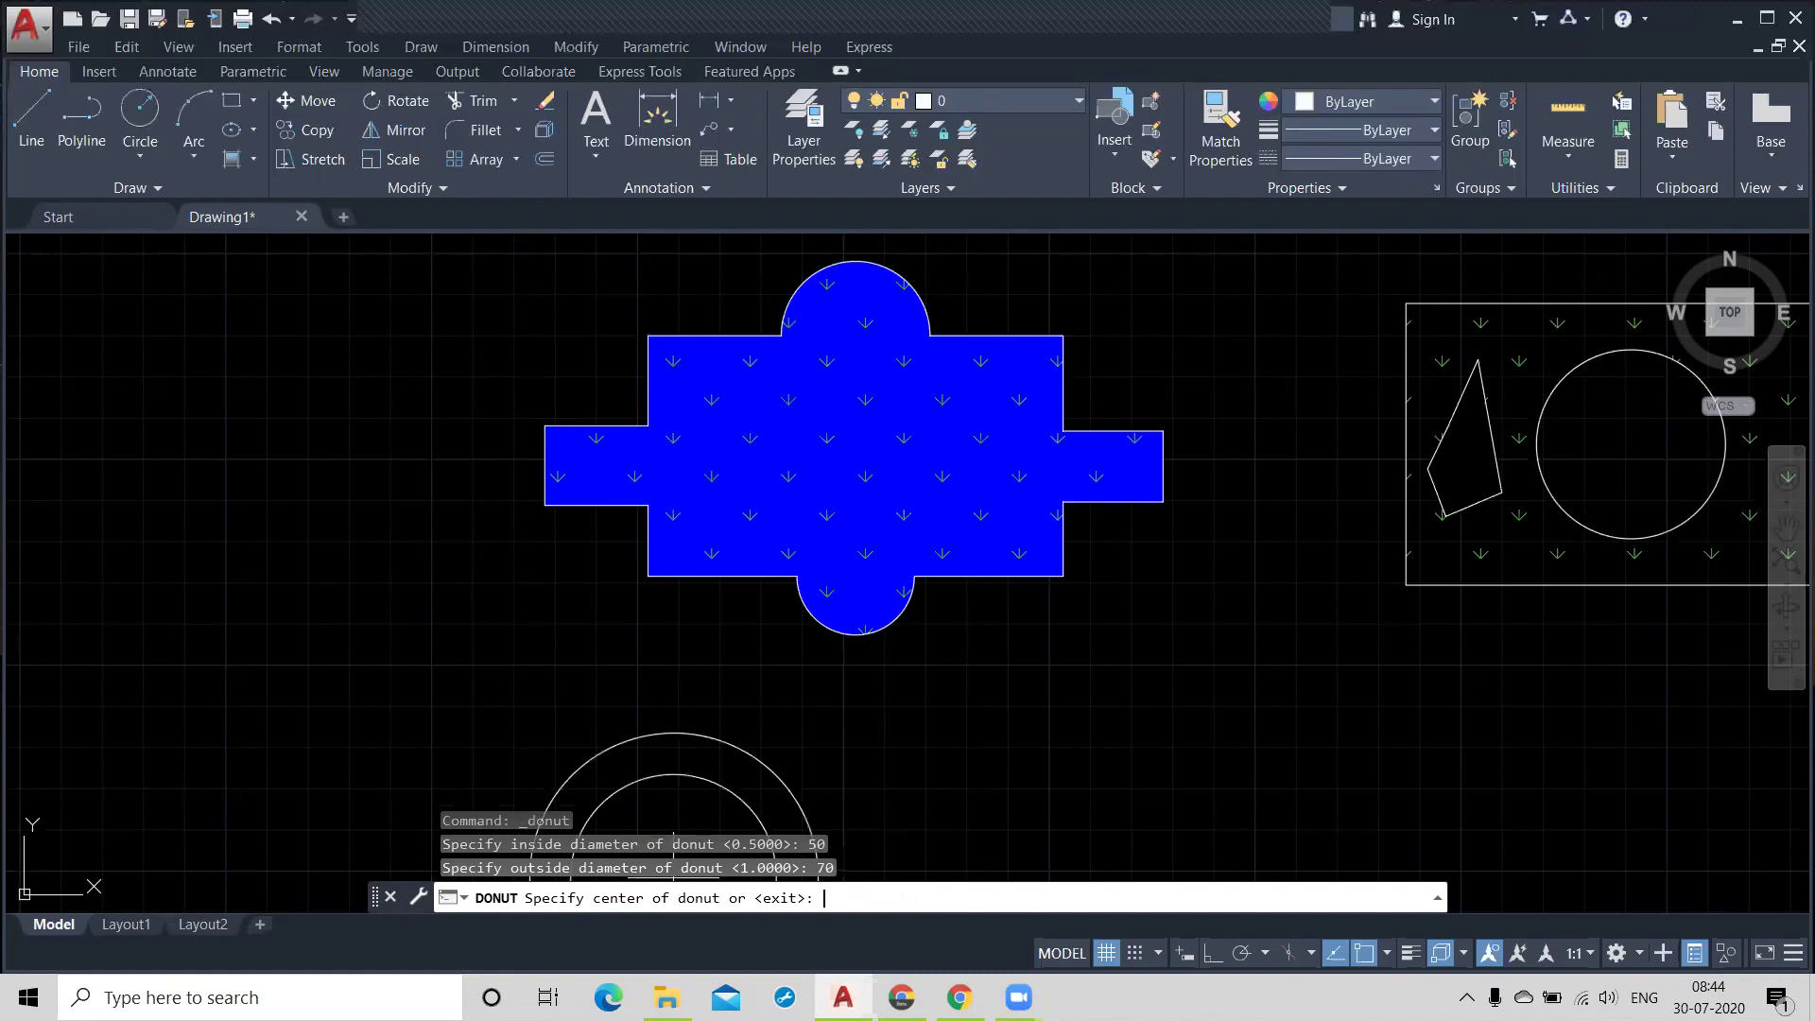
pyautogui.click(235, 440)
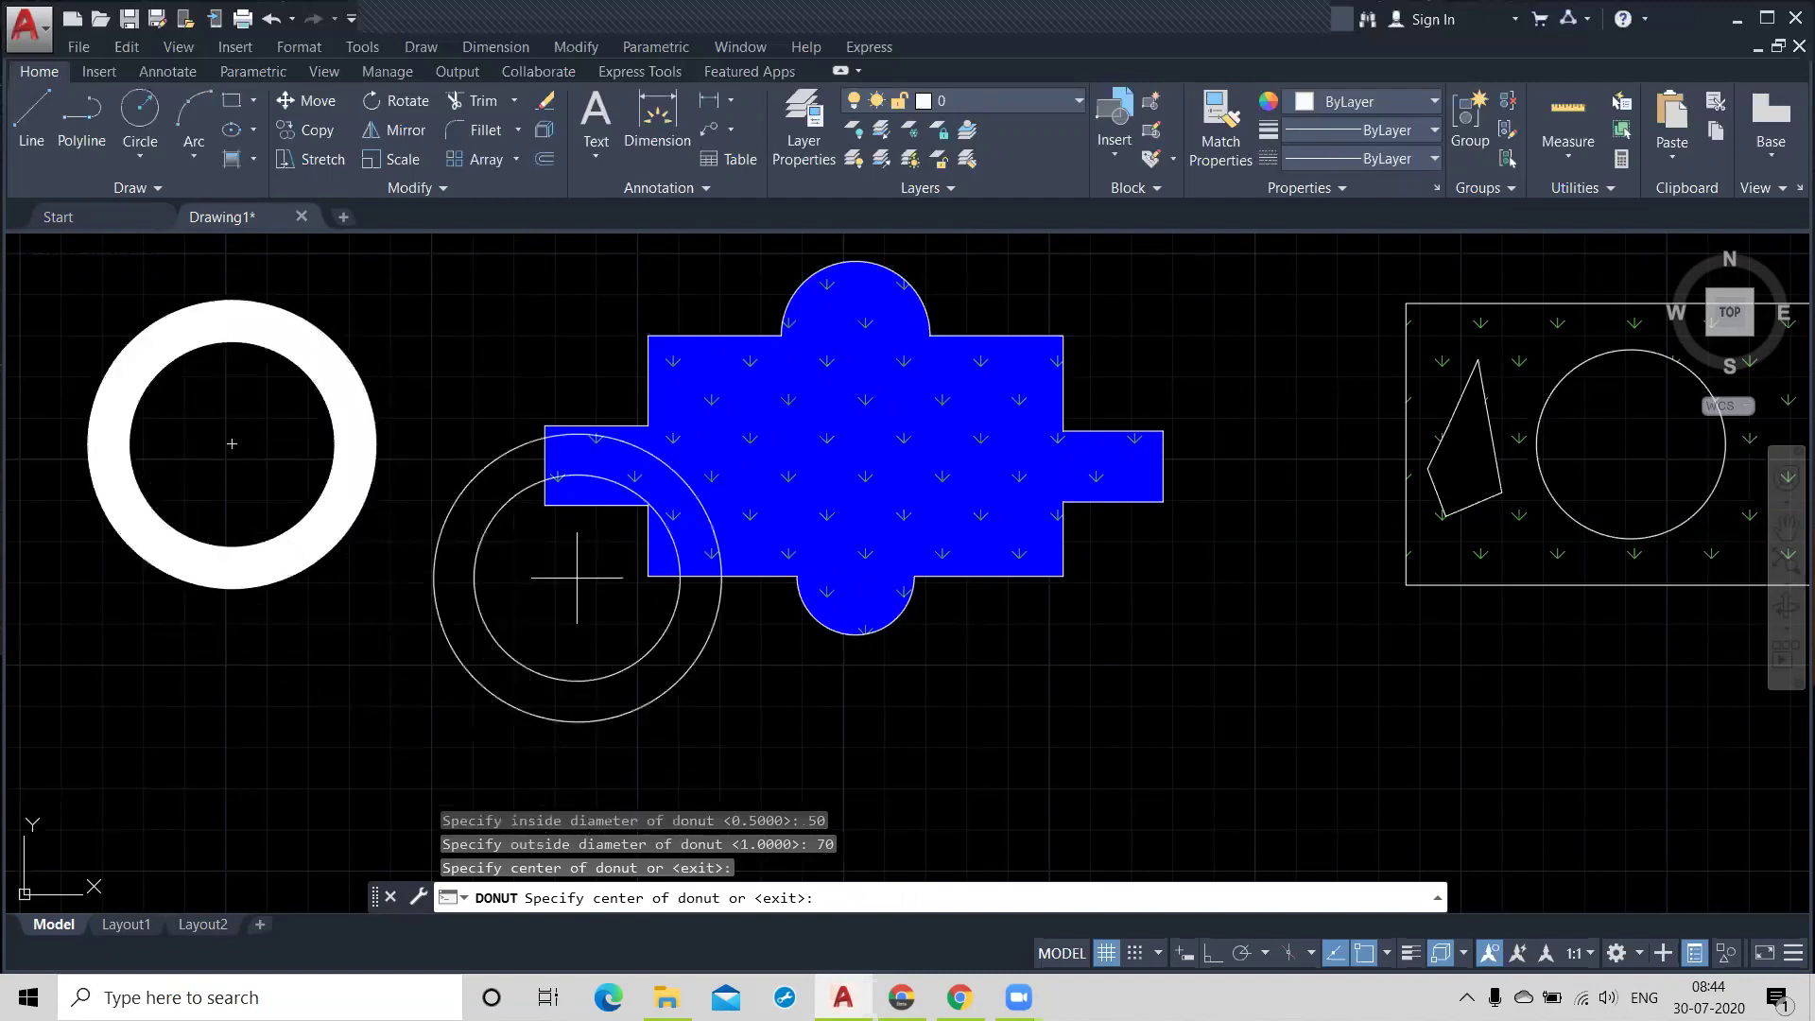
# Step: Place six more donuts of the same size around the merged outline and end the Donut command
pyautogui.scroll(-2, 582, 582)
pyautogui.click(345, 737)
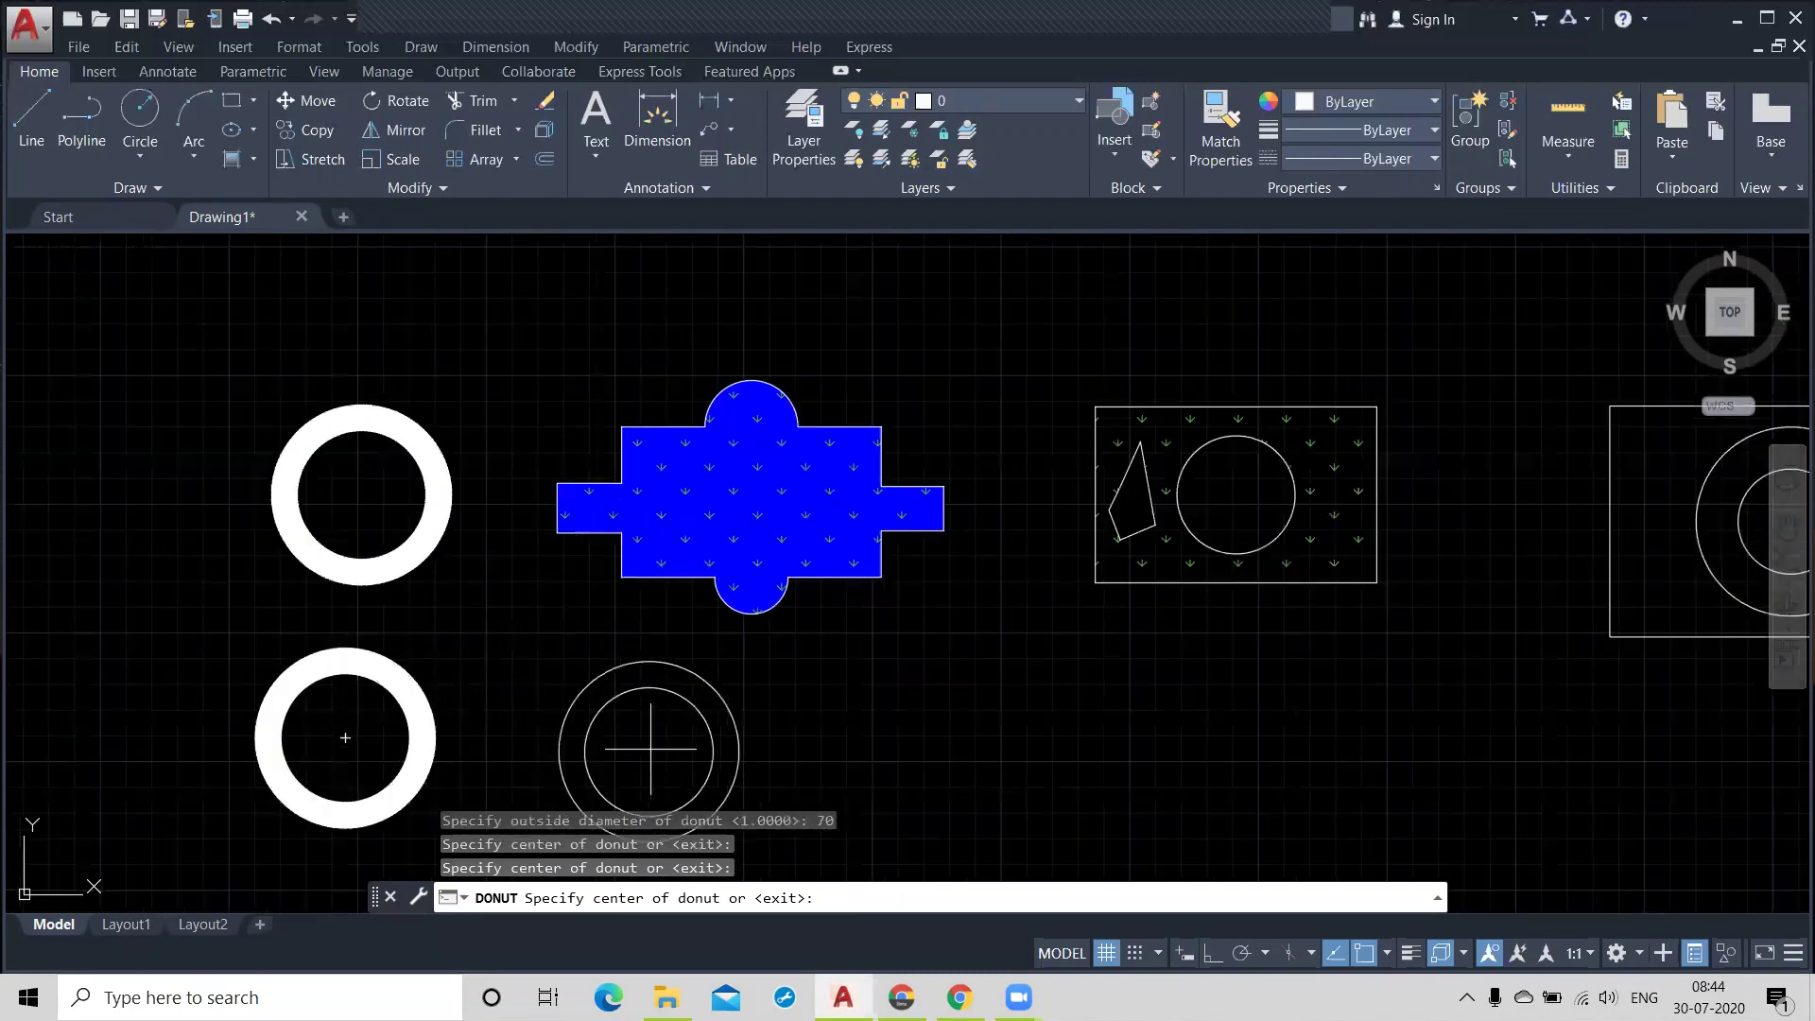
pyautogui.click(629, 723)
pyautogui.click(922, 740)
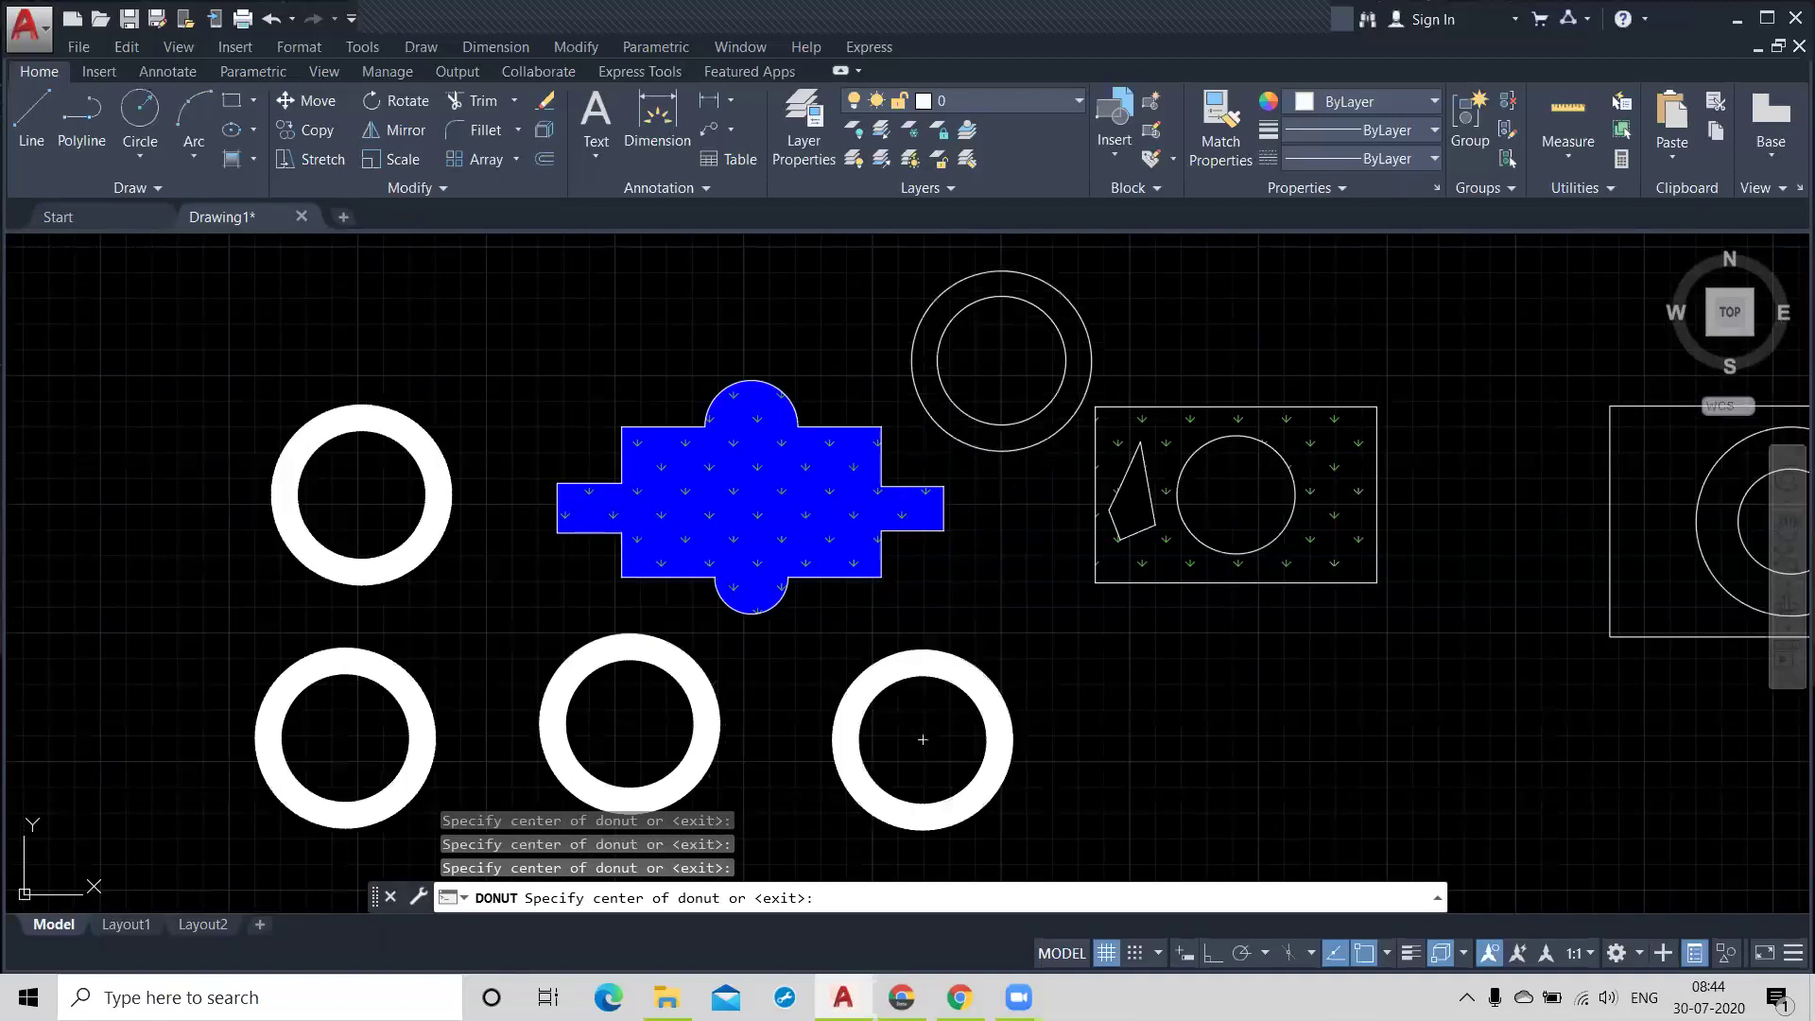
pyautogui.click(1000, 361)
pyautogui.click(534, 333)
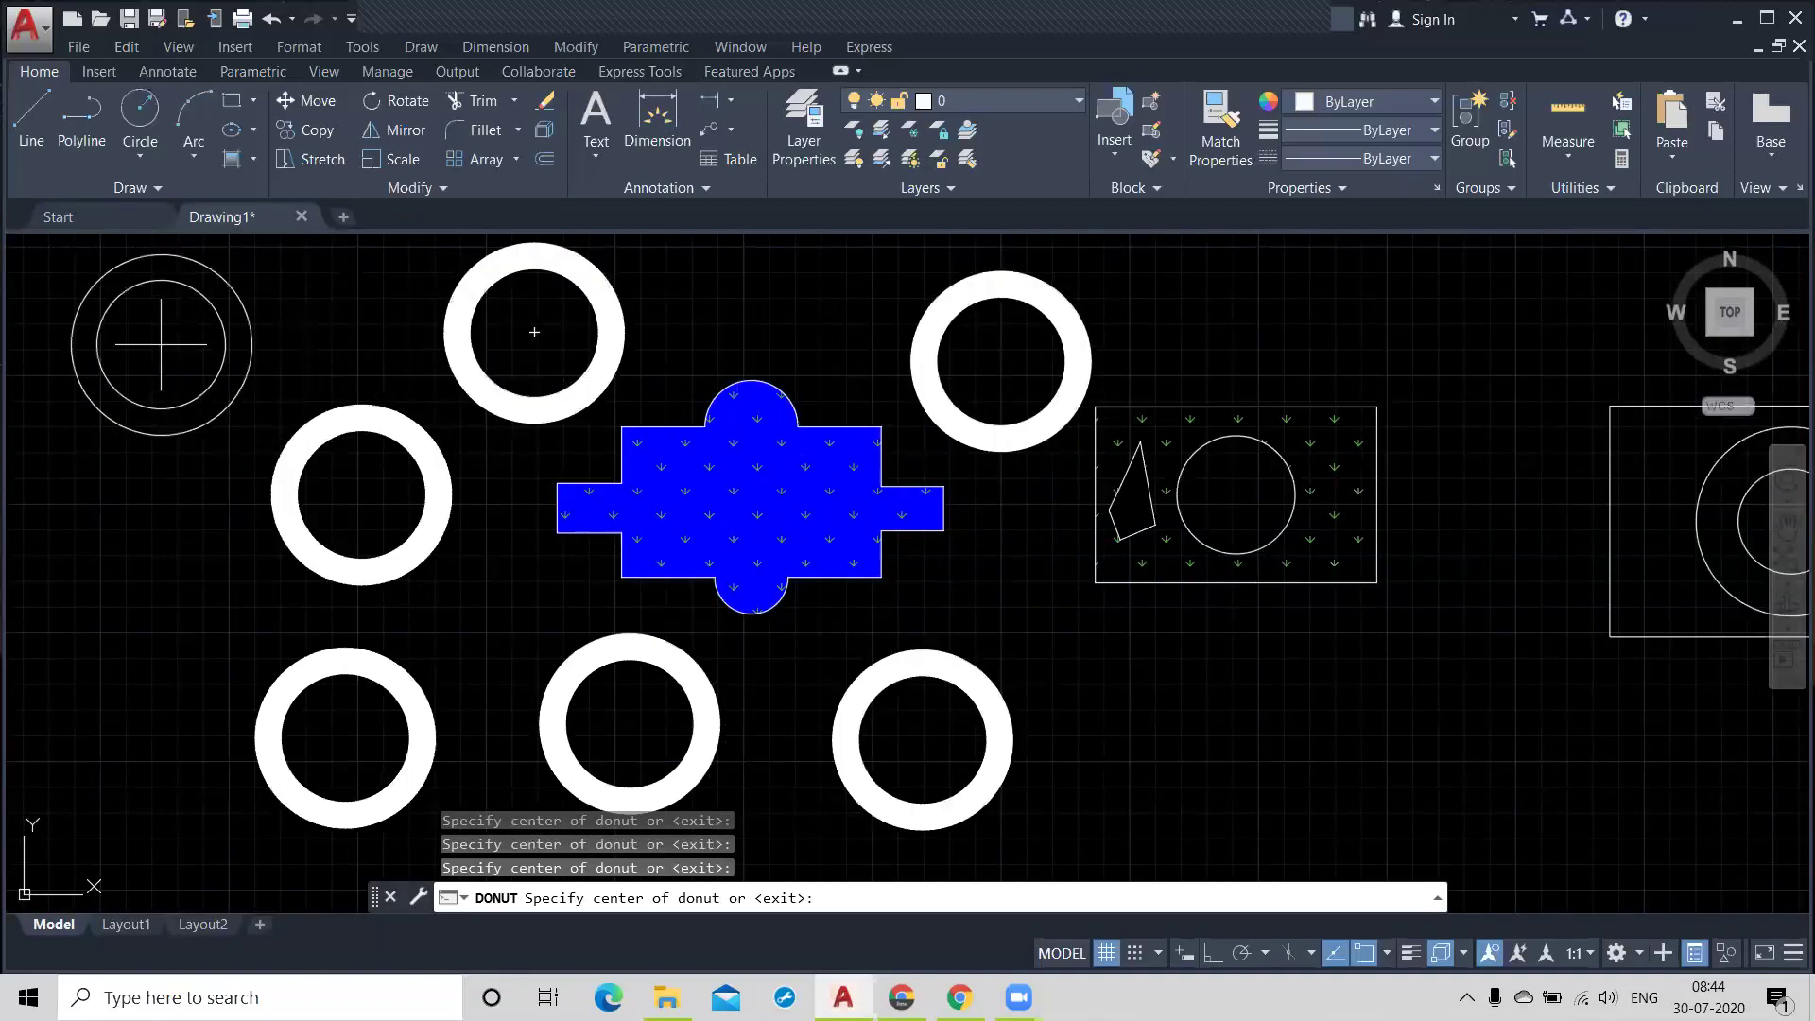
pyautogui.click(143, 344)
pyautogui.press('Return')
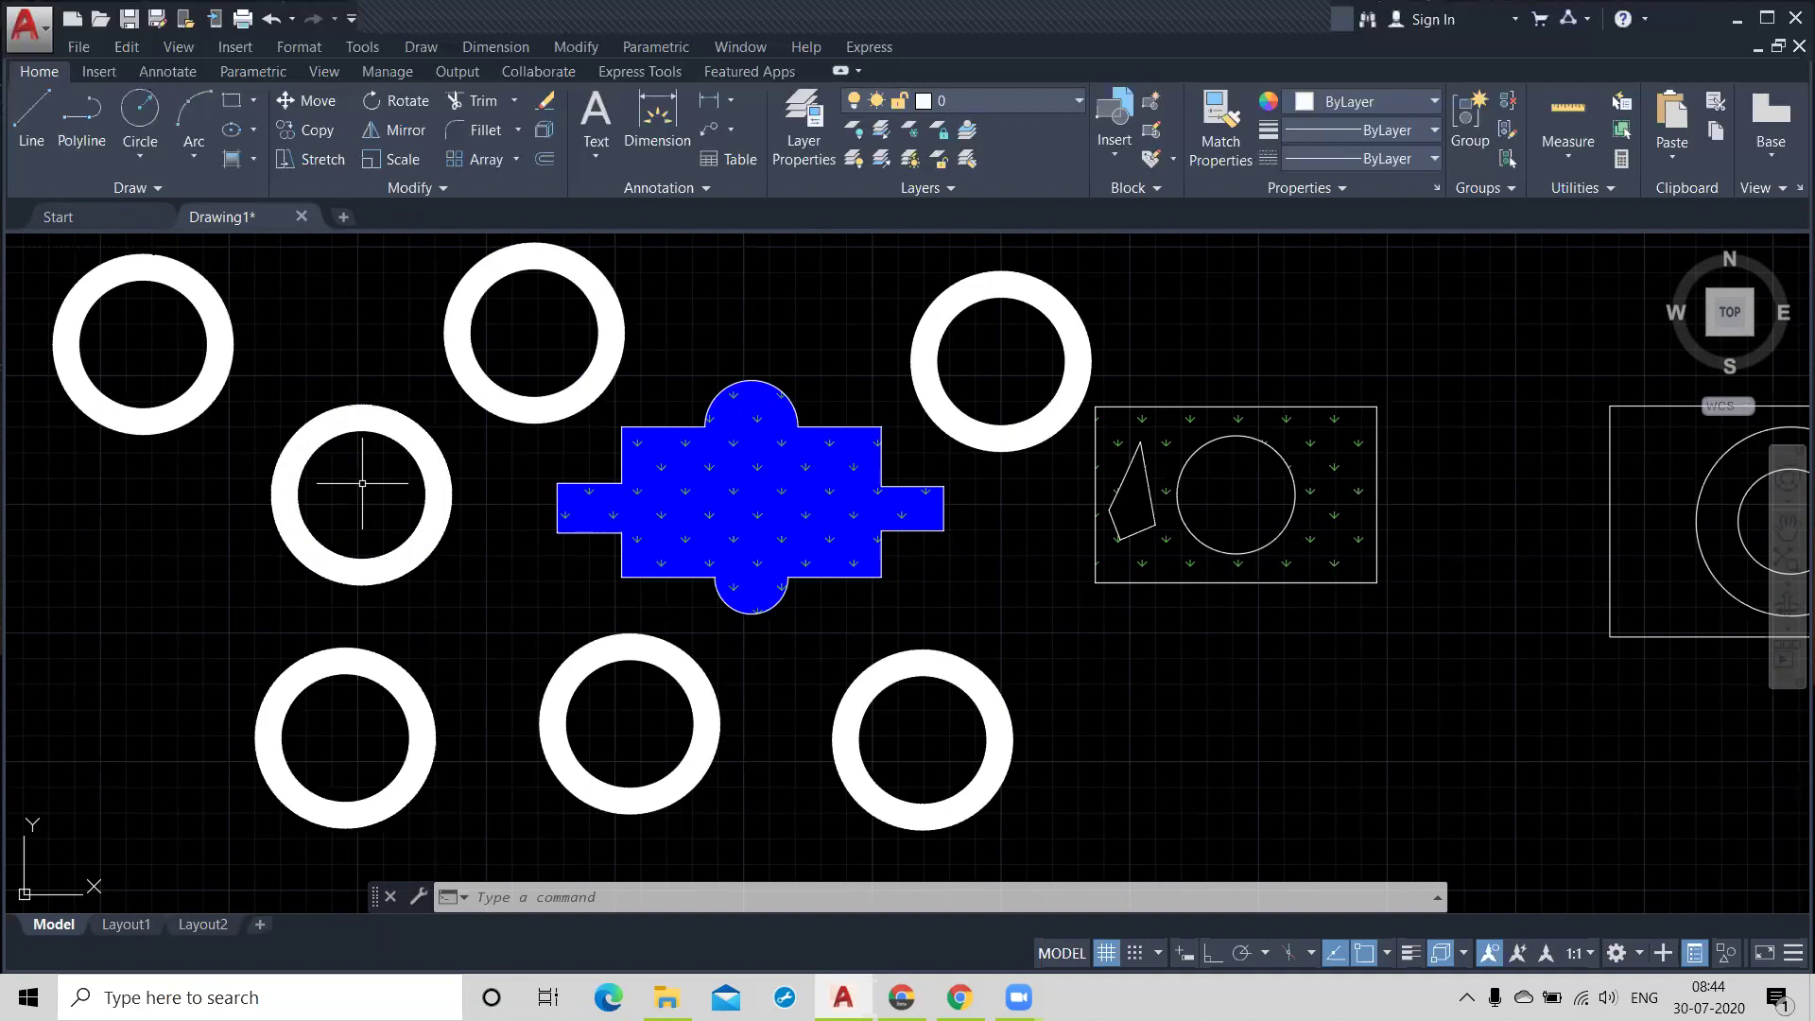
# Step: Select the donut nearest the merged outline's west end to check its object type and properties, and clear the selection
pyautogui.scroll(8, 361, 396)
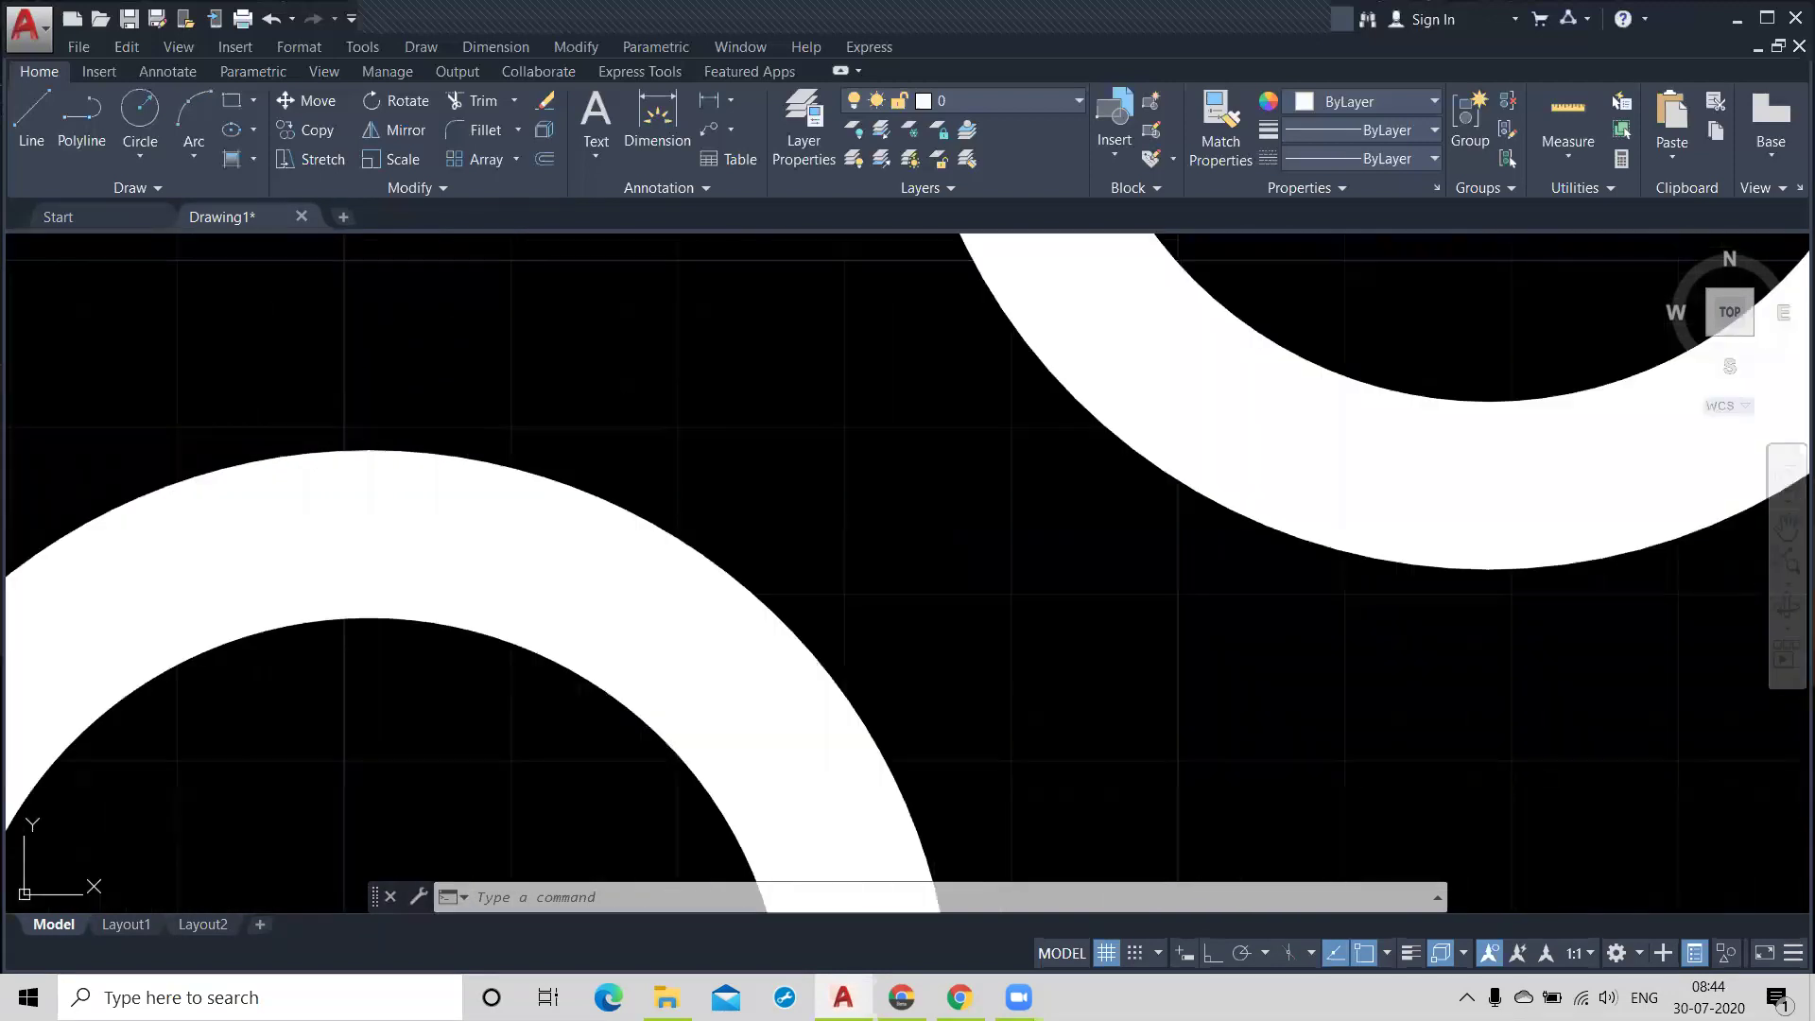
pyautogui.click(389, 518)
pyautogui.scroll(-7, 454, 516)
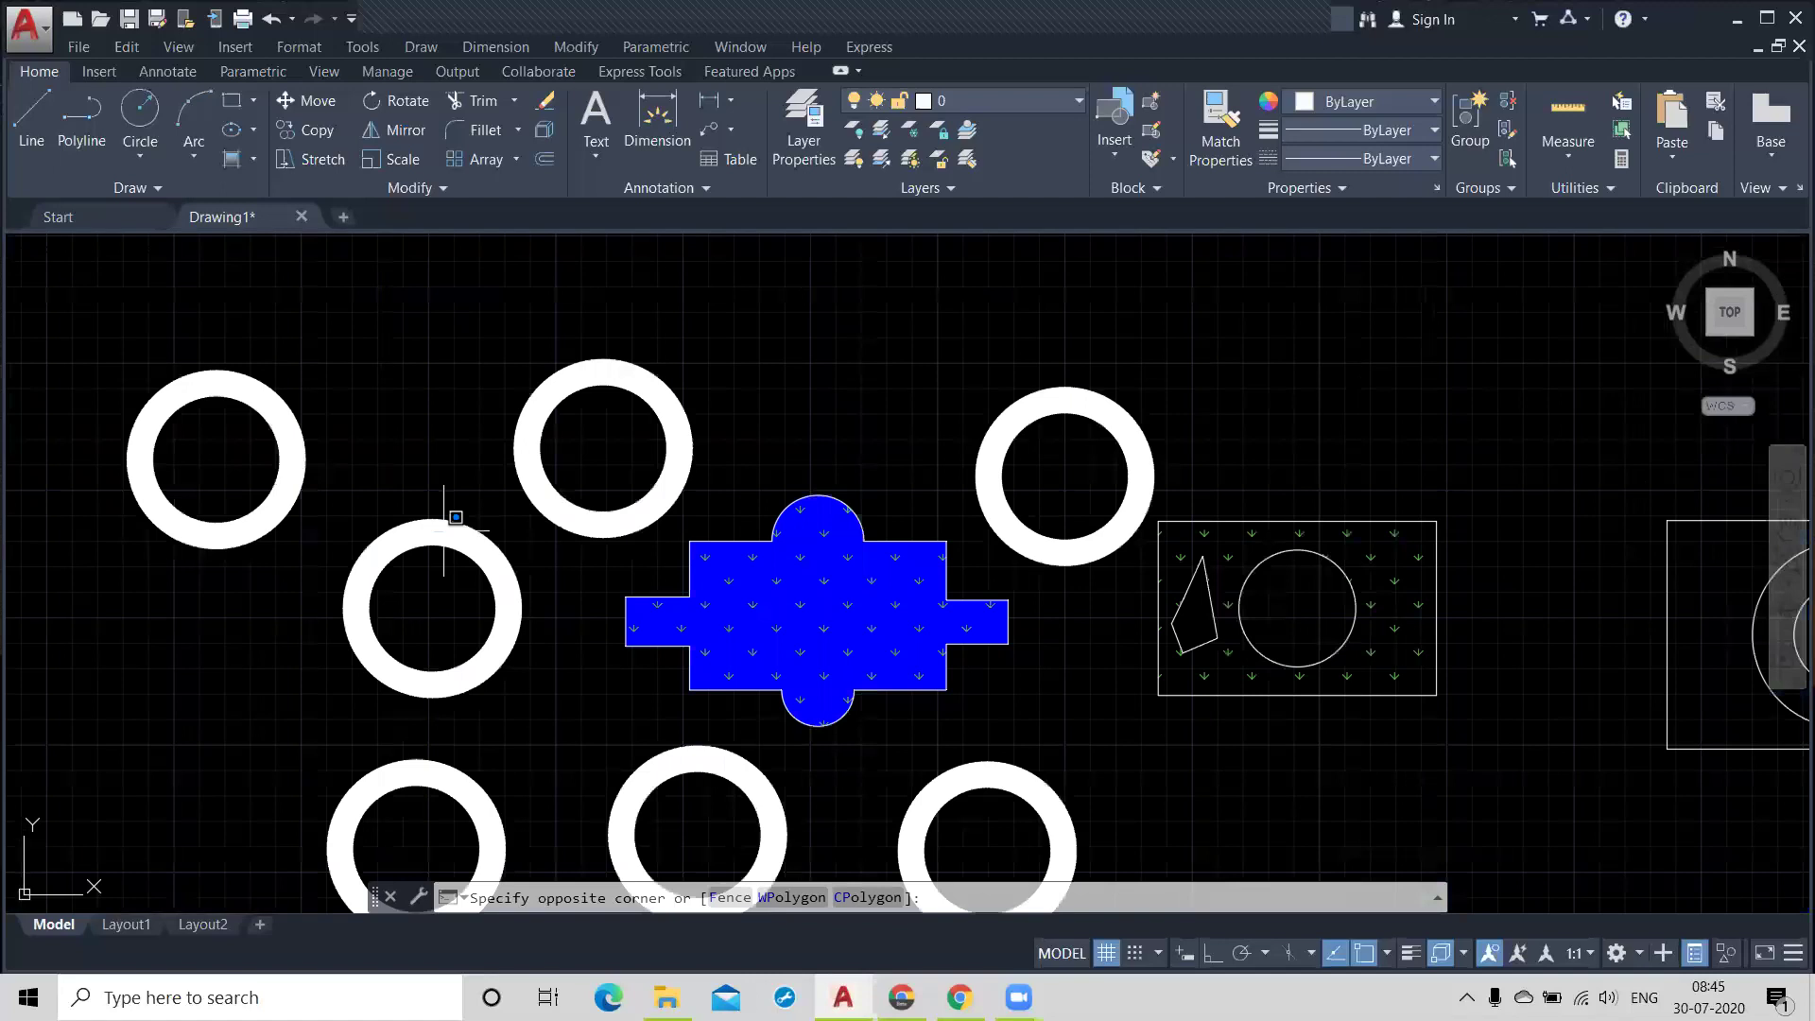
pyautogui.click(392, 613)
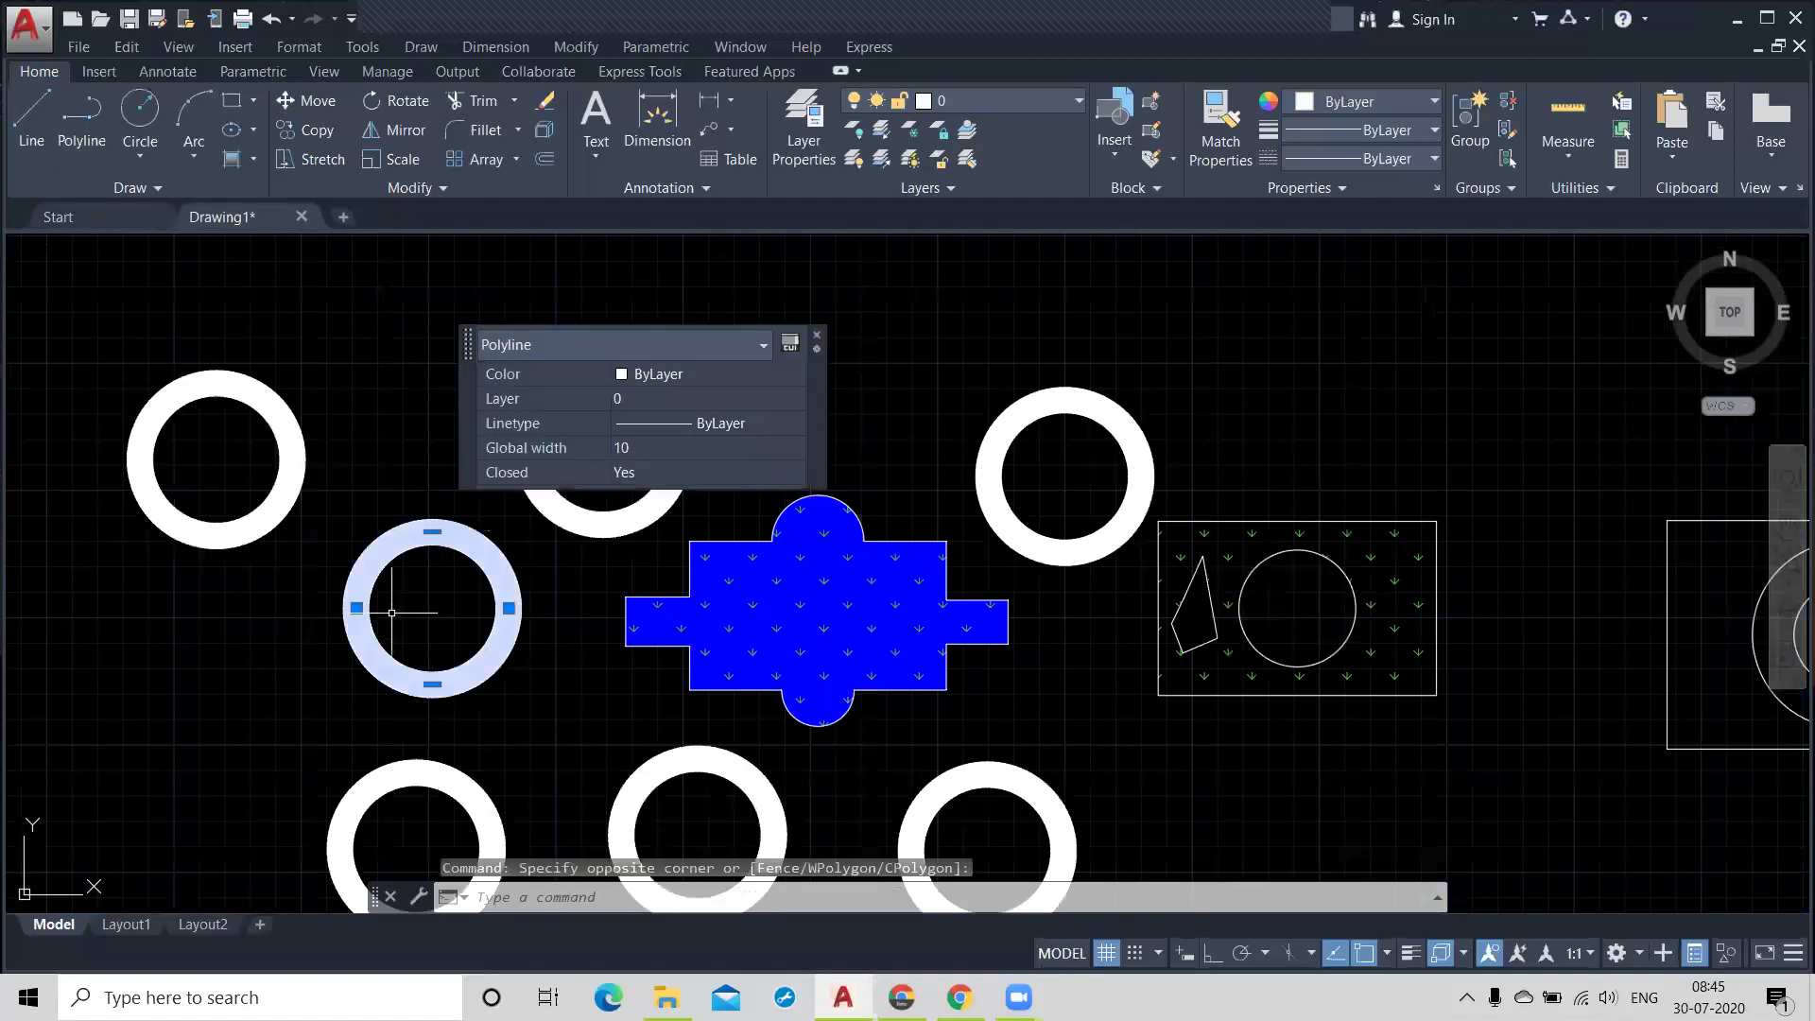
pyautogui.press('Escape')
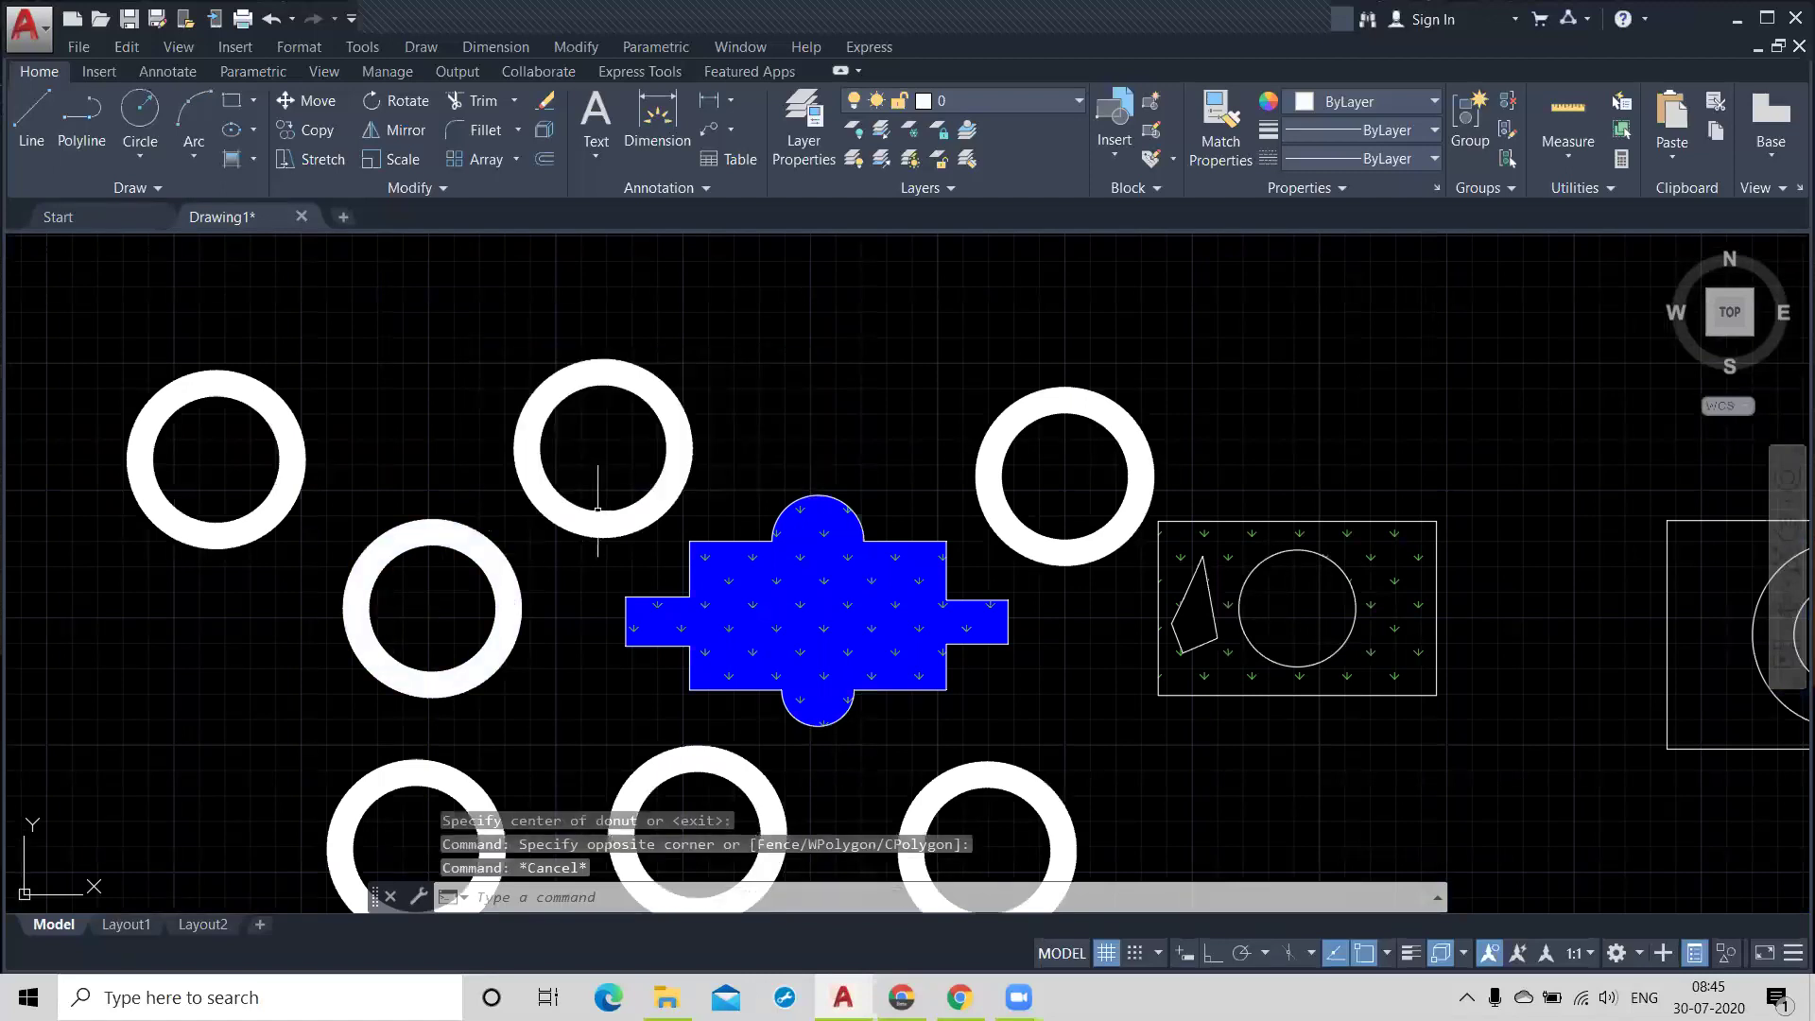
pyautogui.moveTo(713, 445); pyautogui.dragTo(612, 374, button='middle')
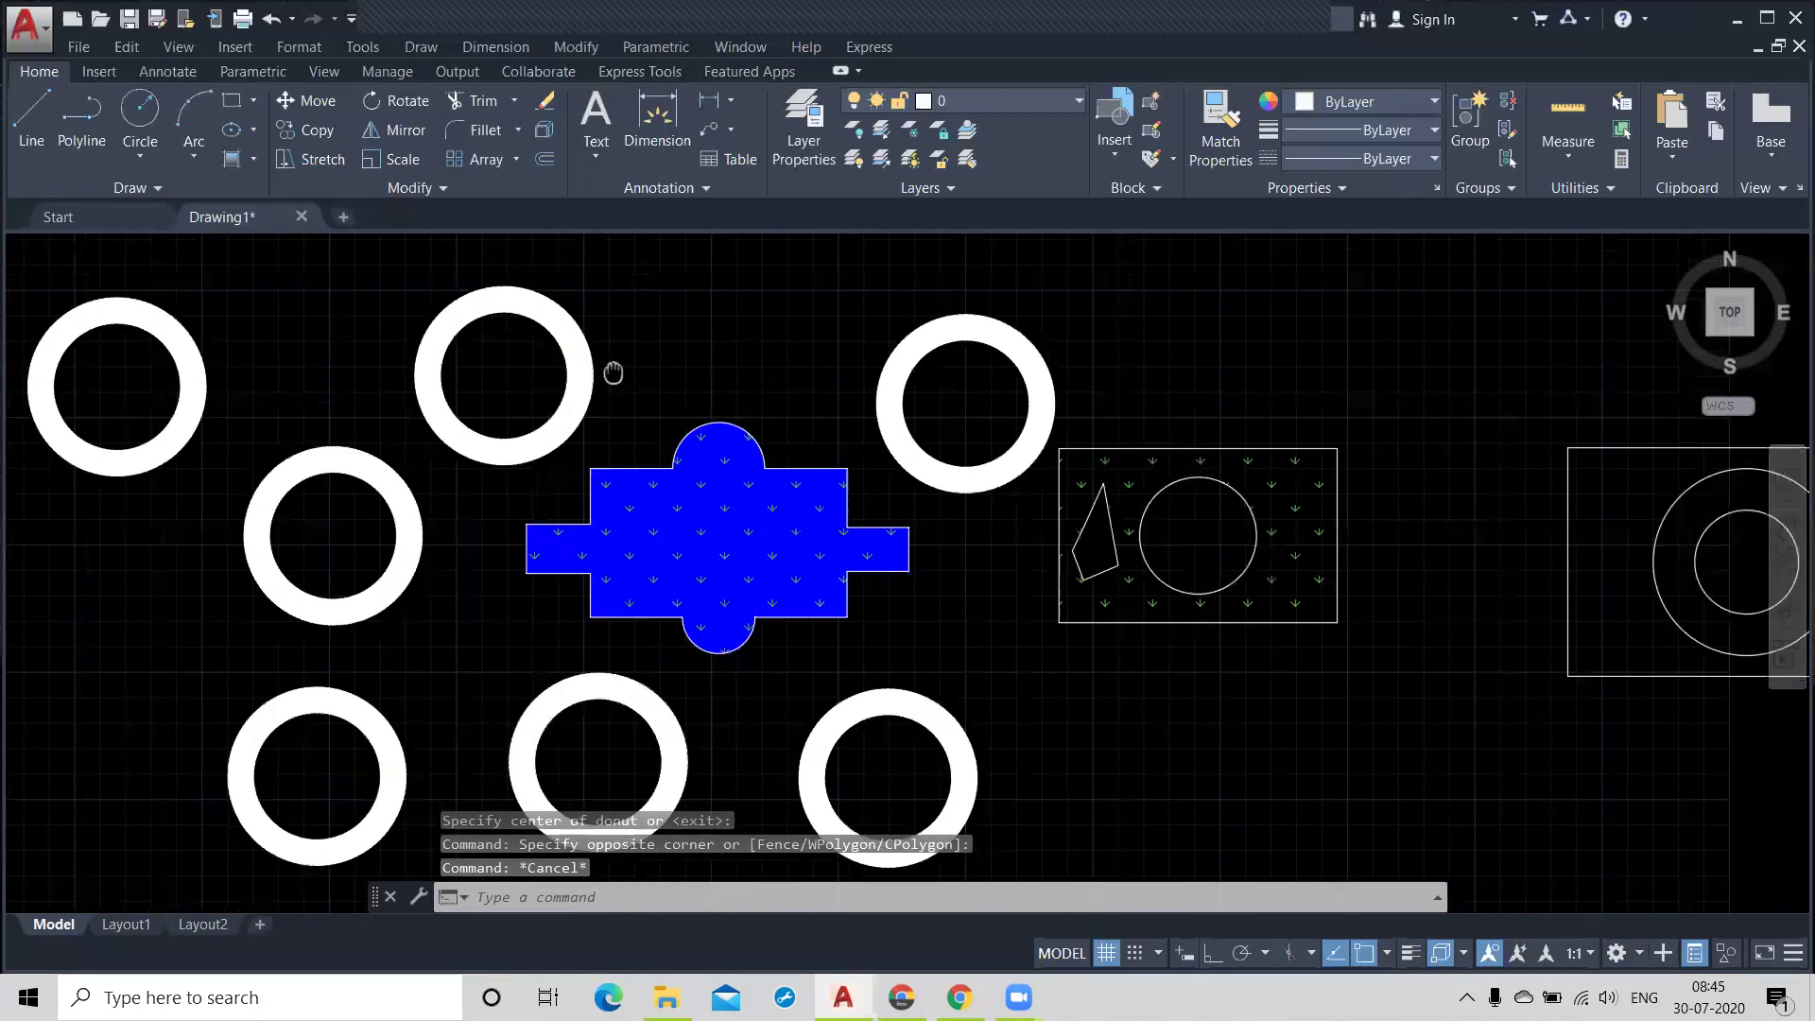
pyautogui.scroll(-2, 620, 345)
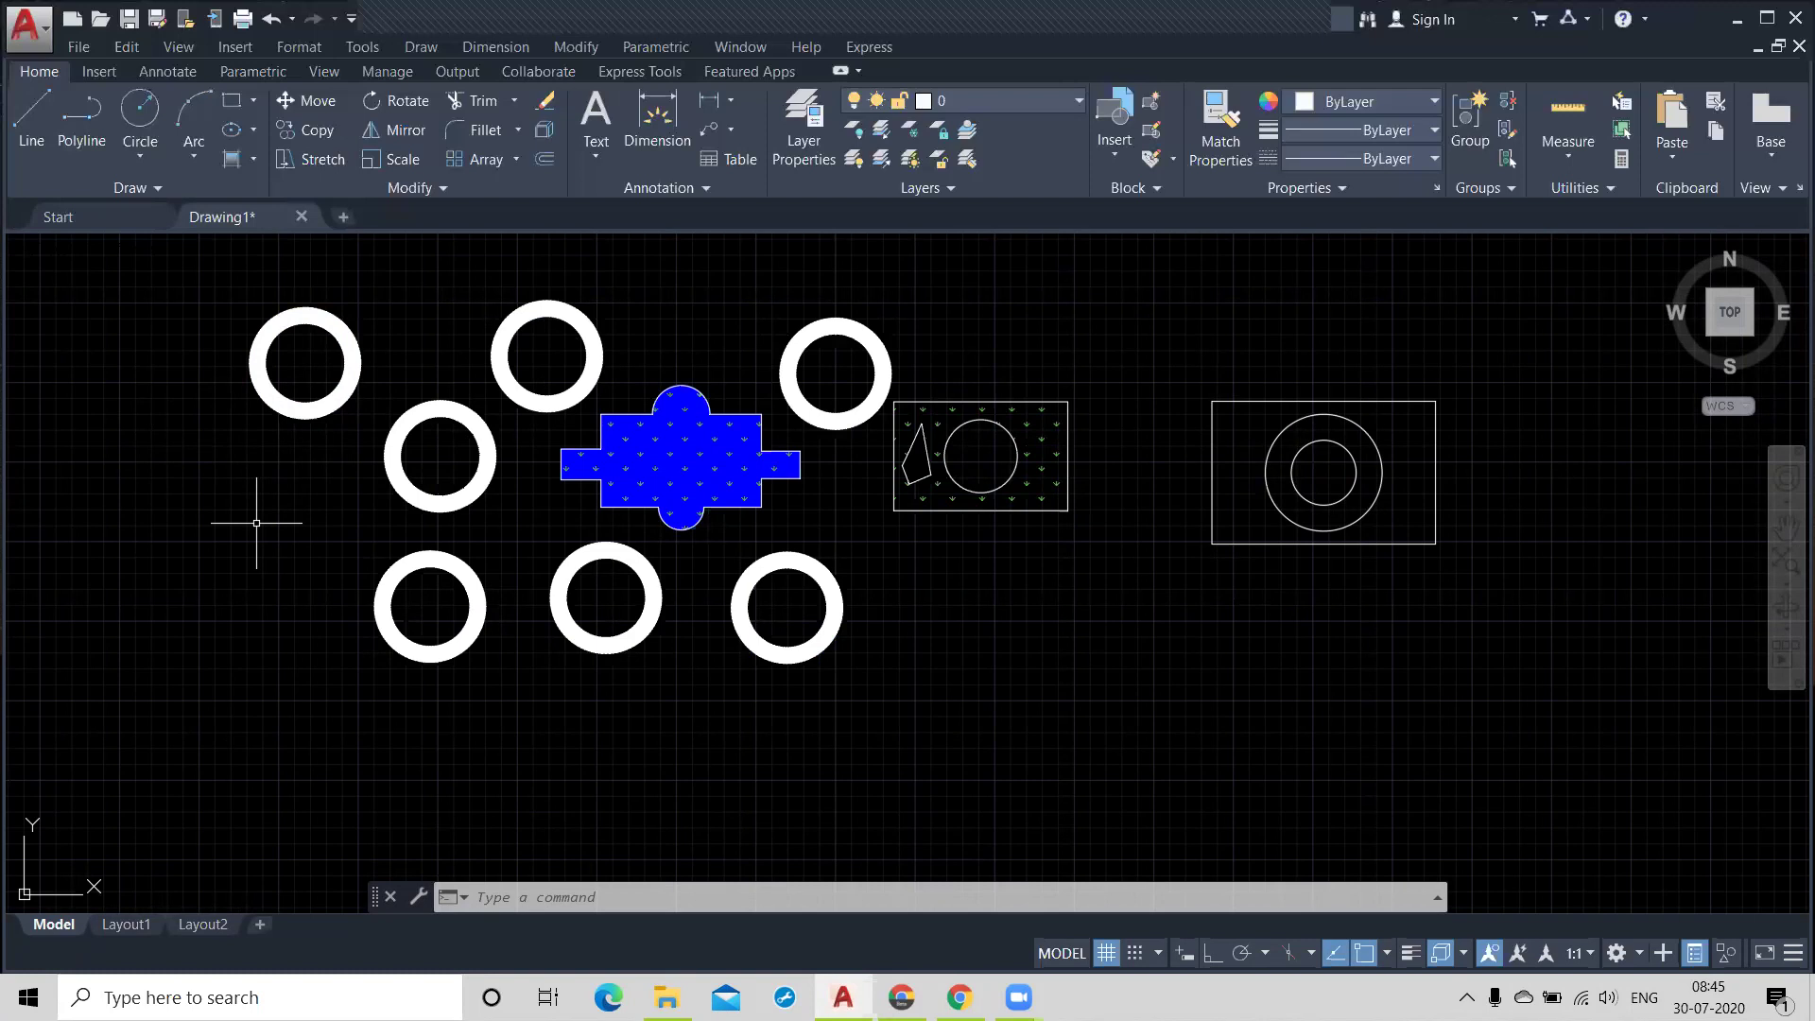
pyautogui.click(163, 191)
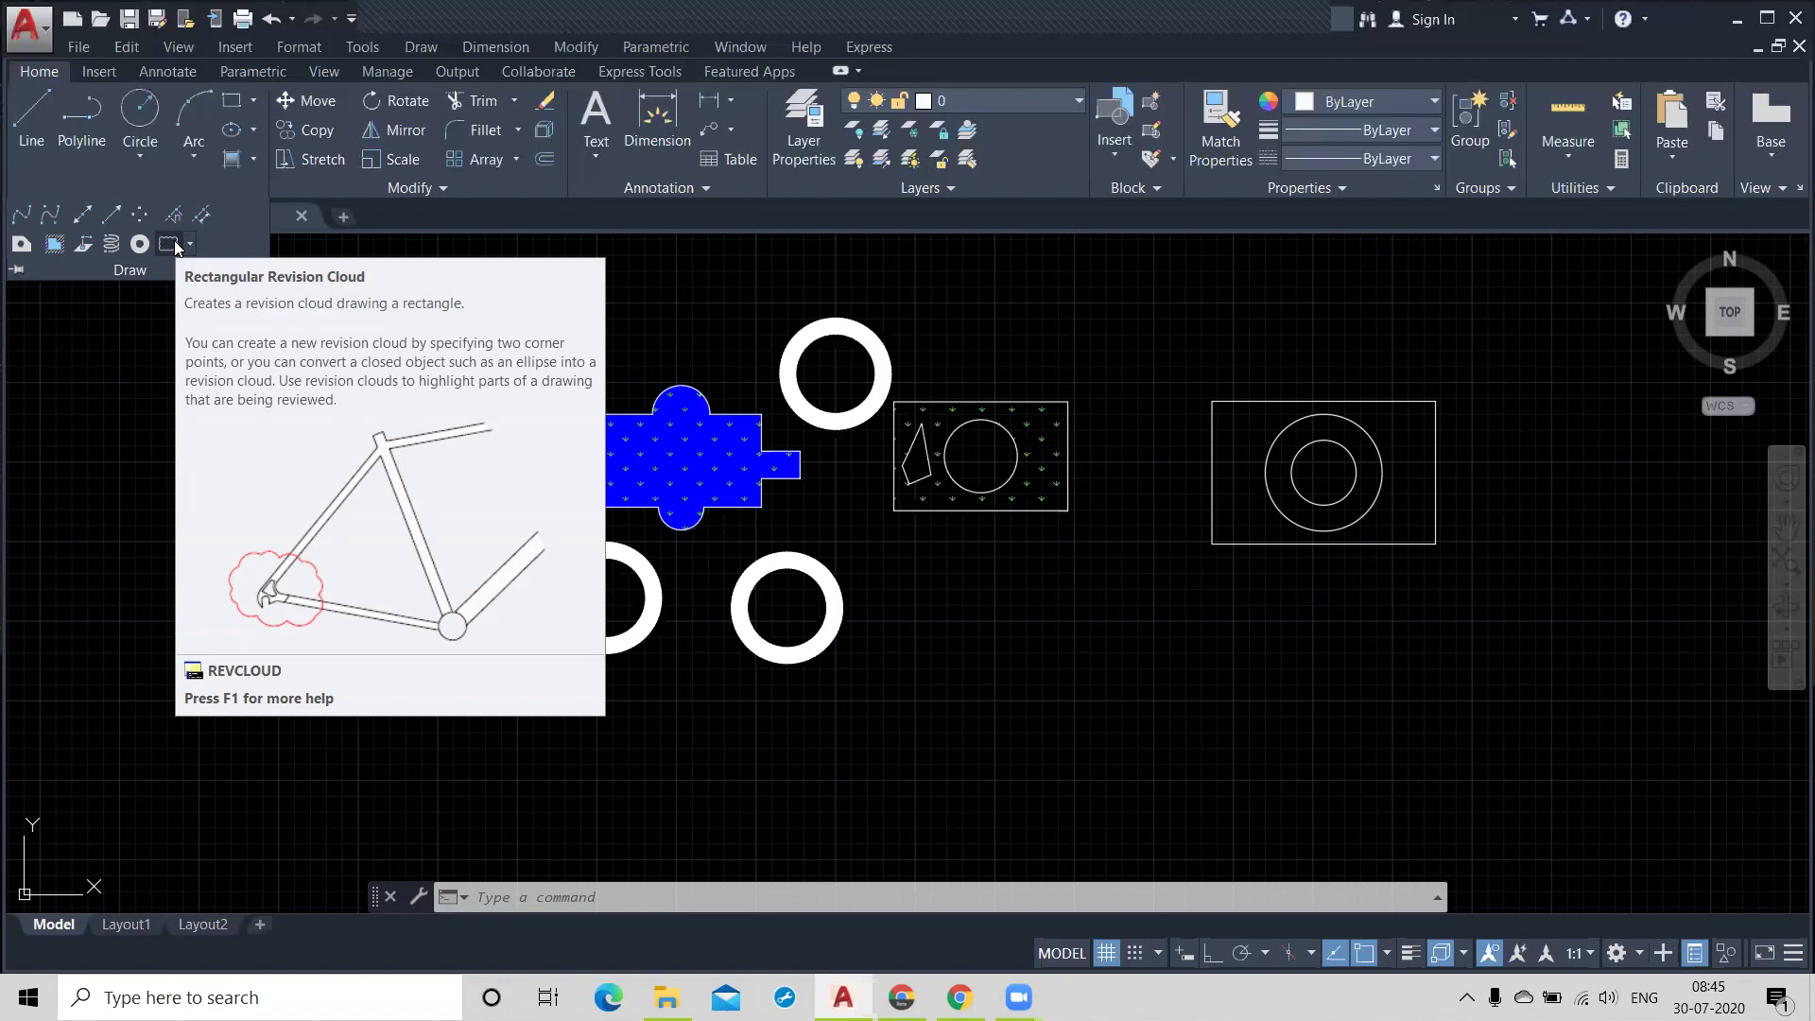
pyautogui.click(815, 34)
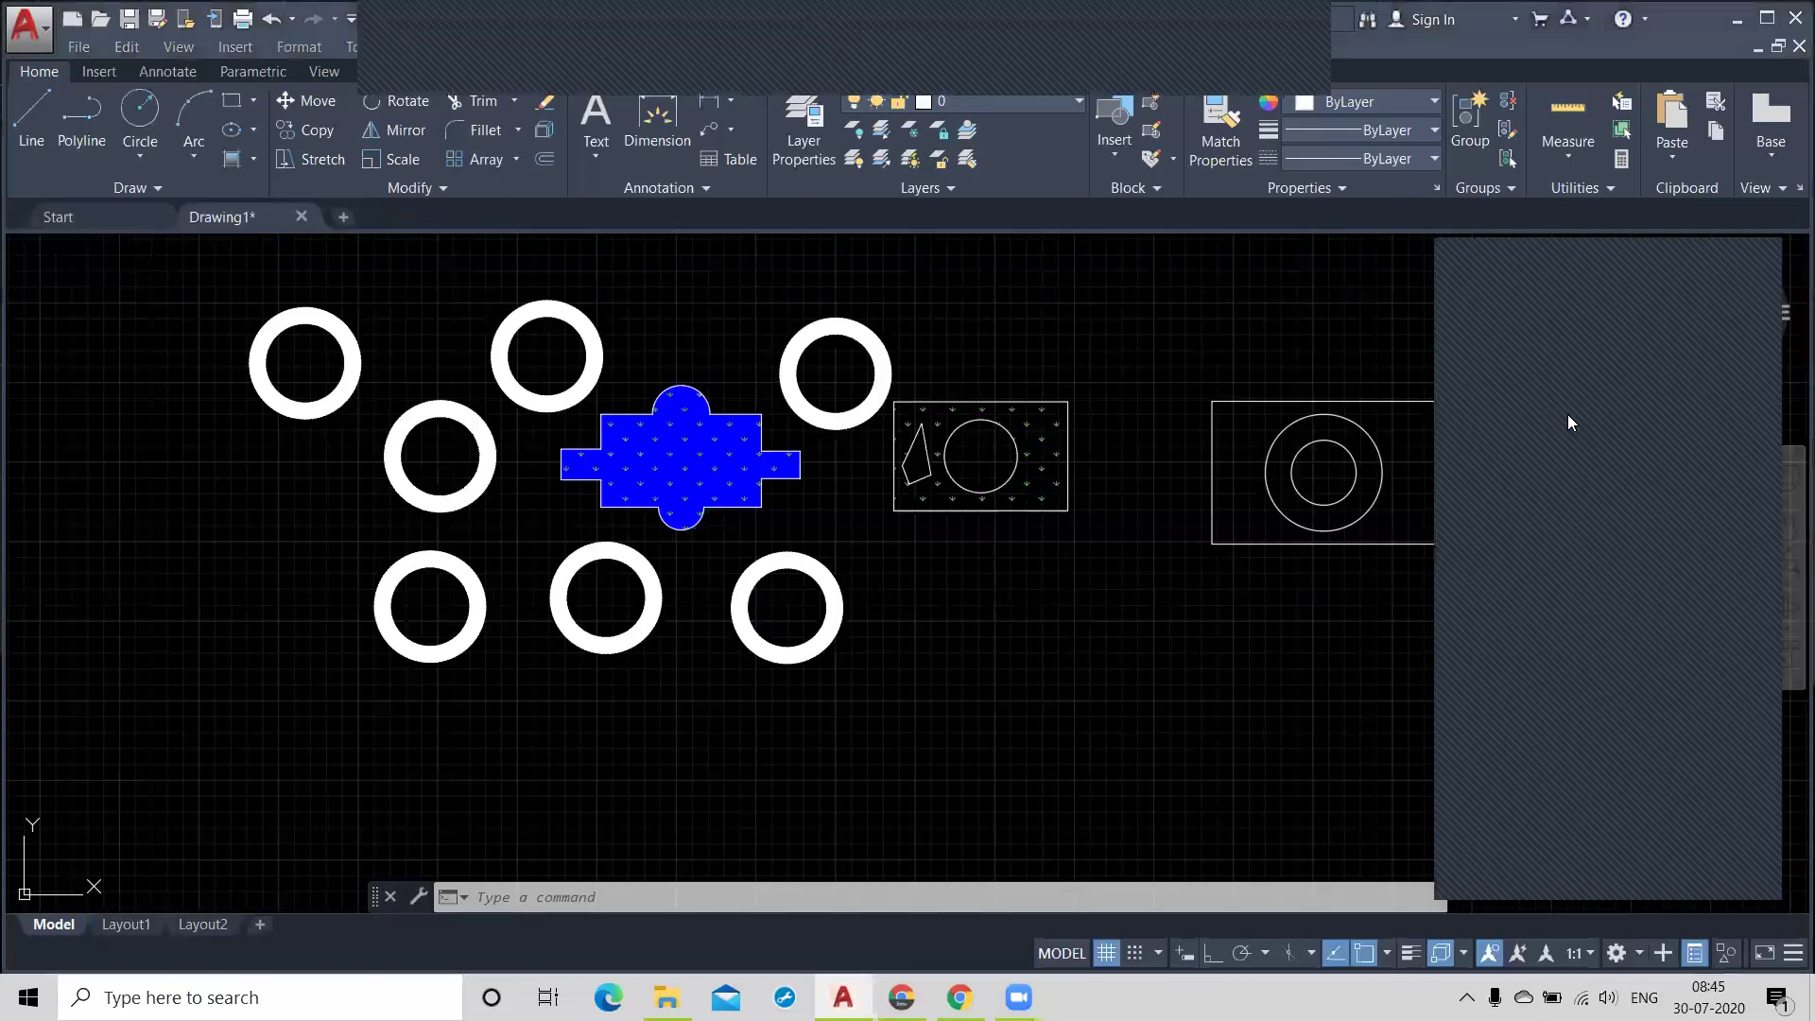